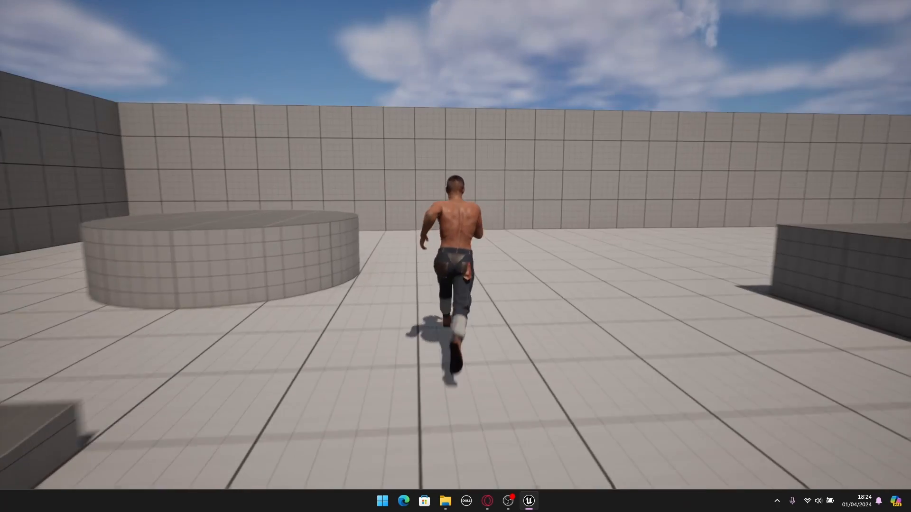
- Run and jump the MetaHuman character around the third-person level to examine its movement and clothing
key(space)
key(s)
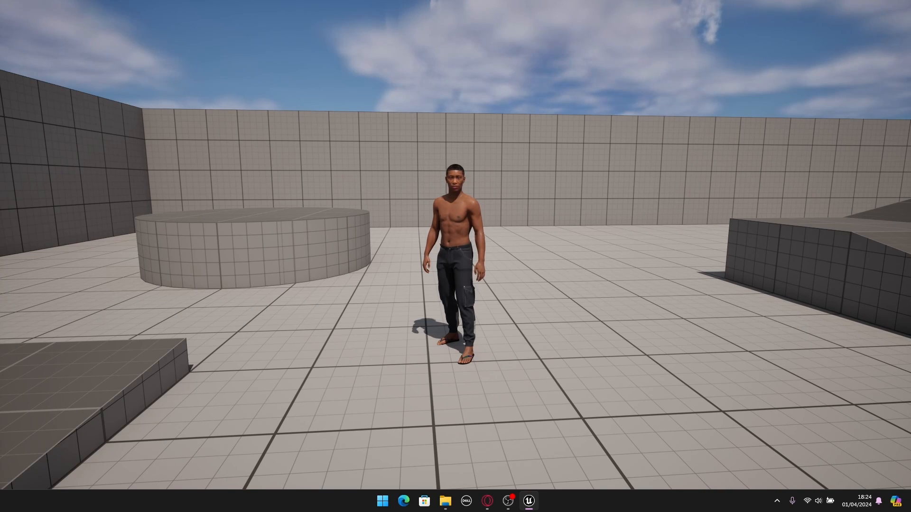
key(s)
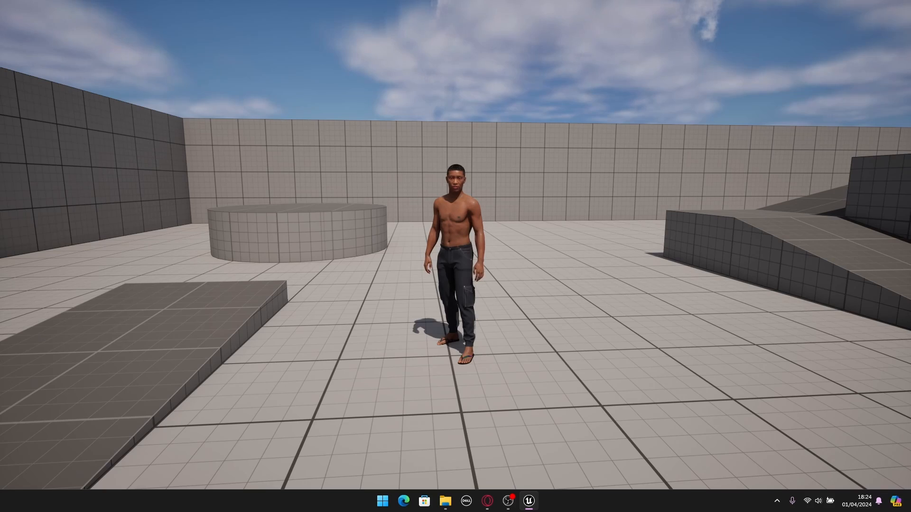
key(w)
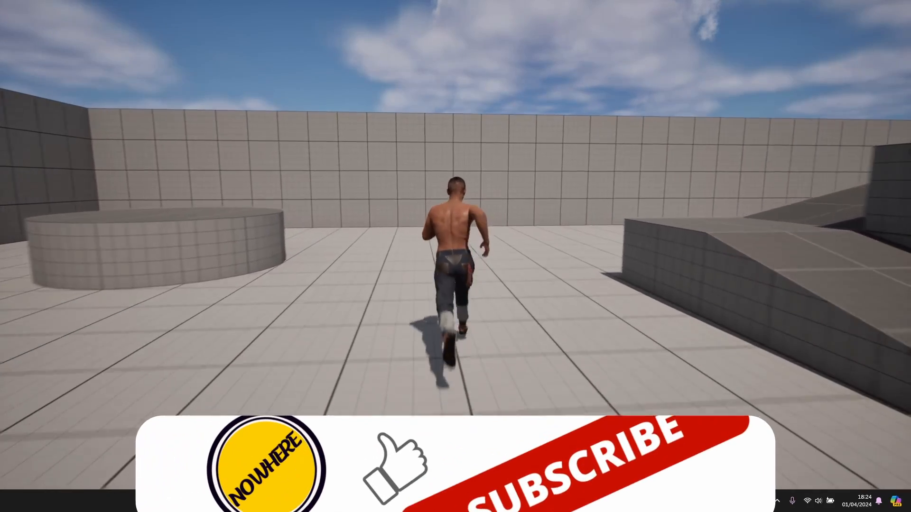
key(s)
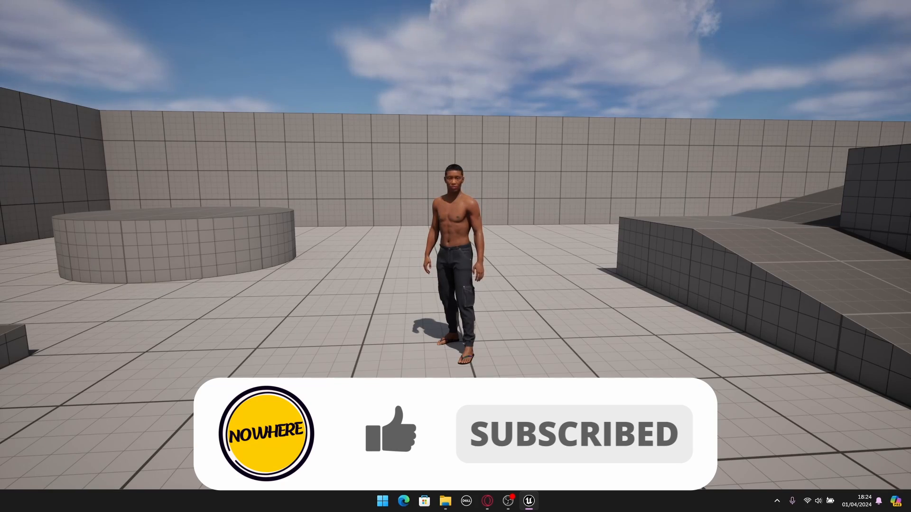
key(w)
key(s)
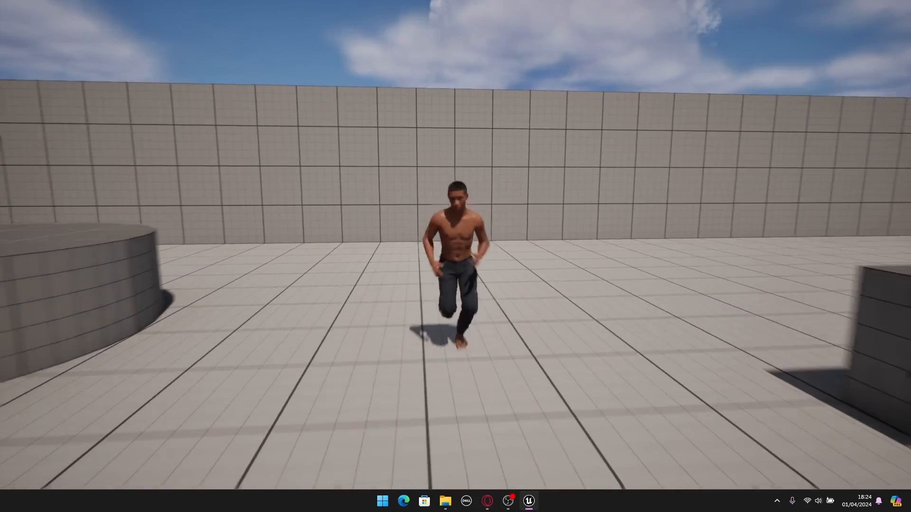
key(a)
key(s)
key(d)
key(w)
key(a)
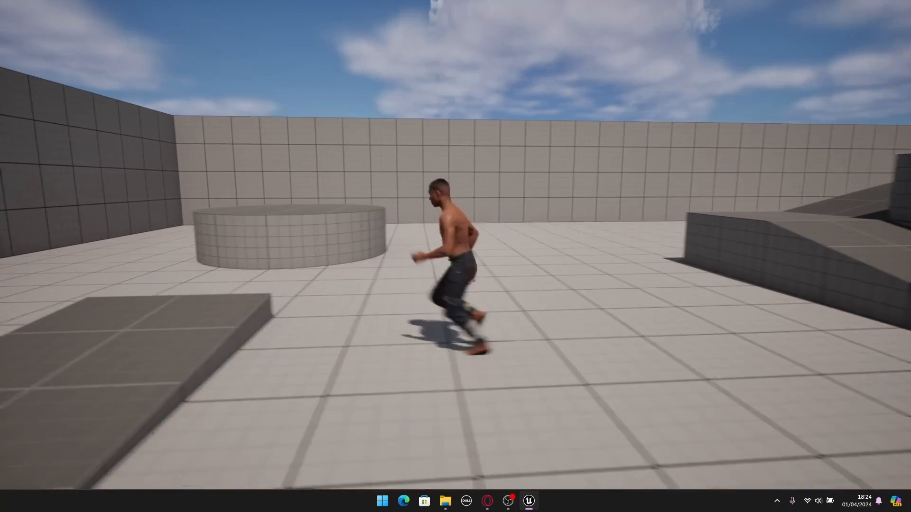
key(s)
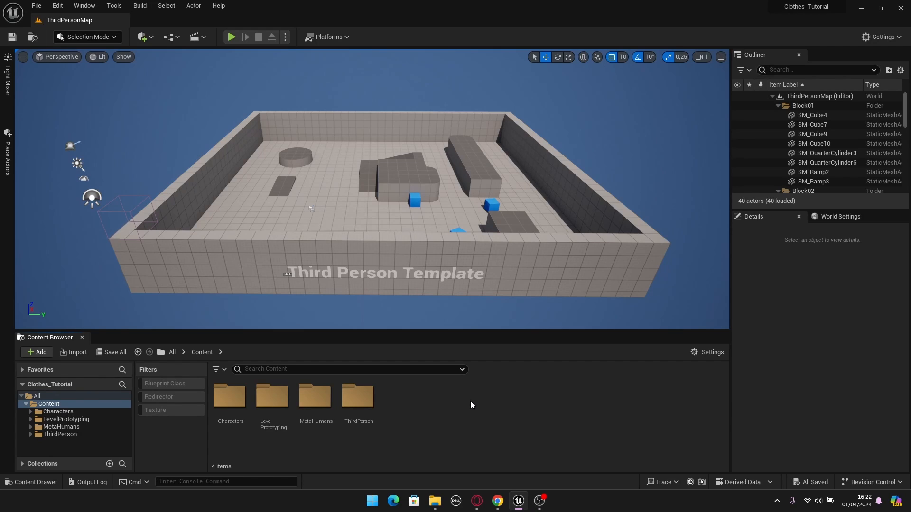
- Open the BP_Kellan blueprint from the MetaHumans/Kellan folder and show its 3D viewport
click(73, 427)
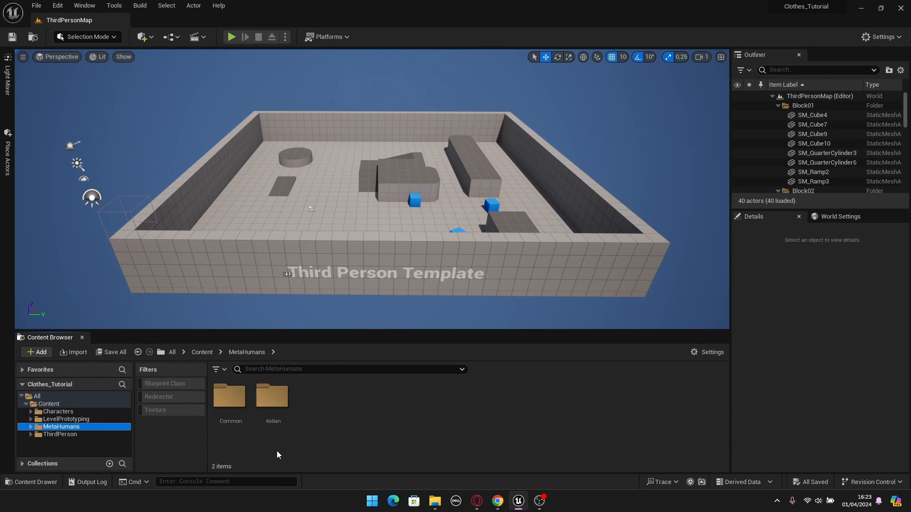
click(278, 429)
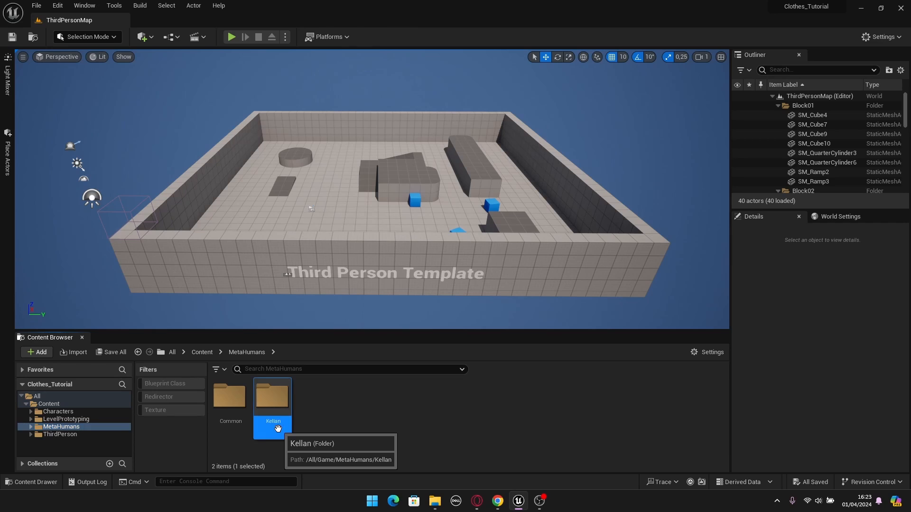
double_click(277, 428)
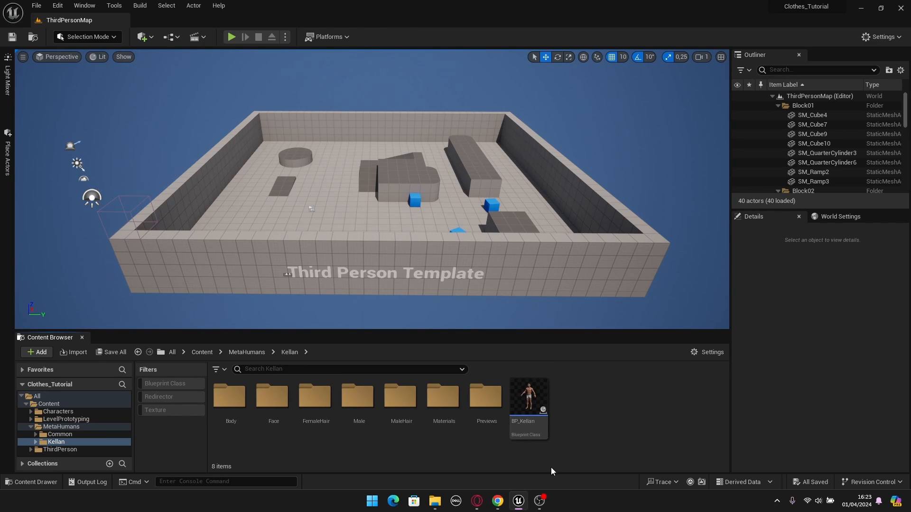
double_click(528, 403)
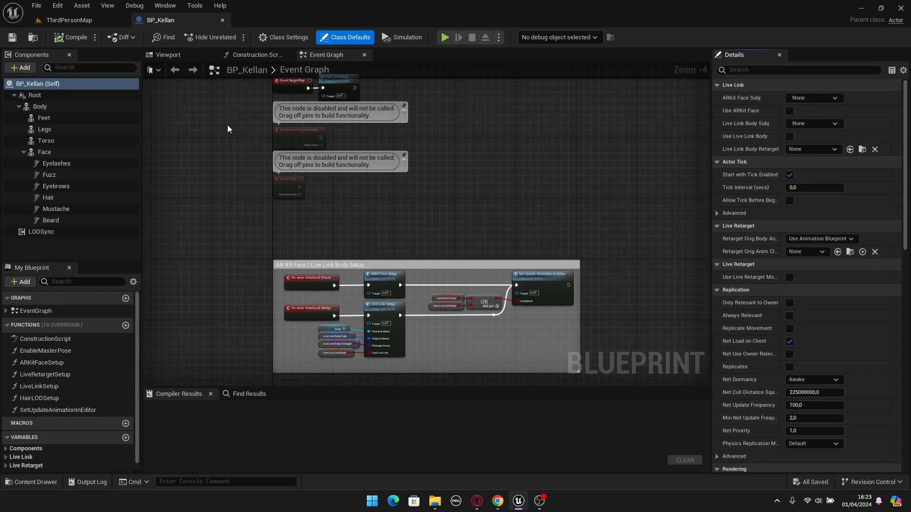
click(183, 55)
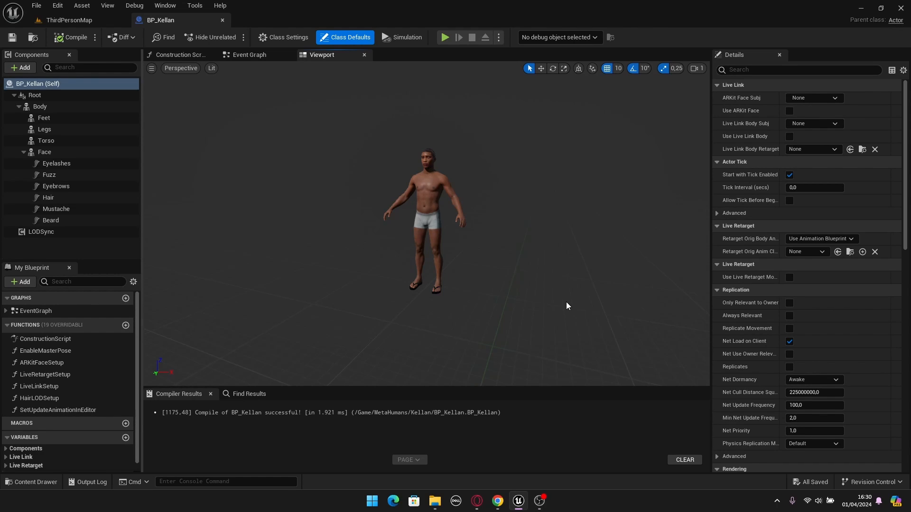
- Open the BP_ThirdPersonCharacter blueprint from the ThirdPerson/Blueprints folder and show its 3D viewport
click(74, 20)
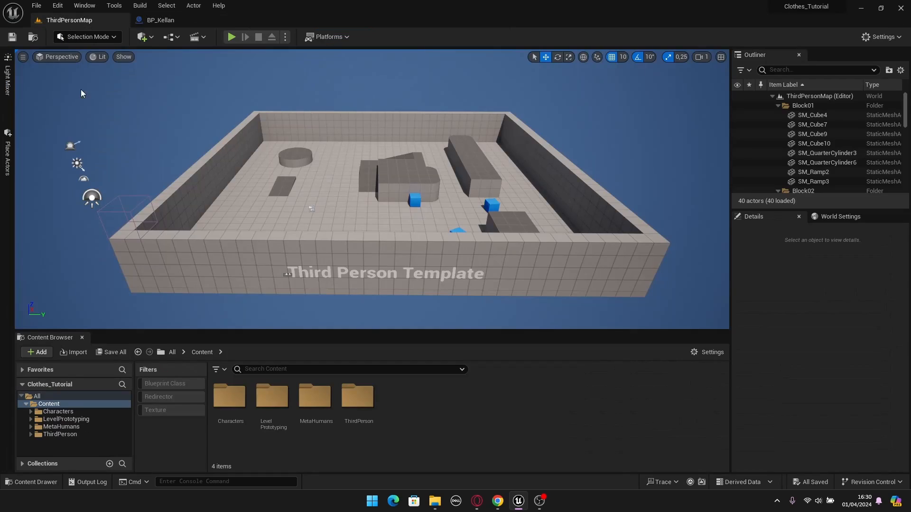
click(62, 437)
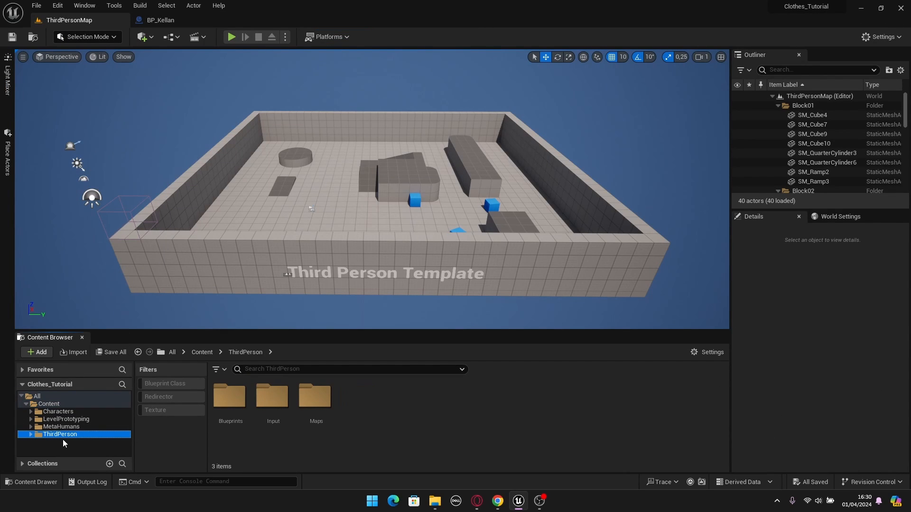
double_click(230, 403)
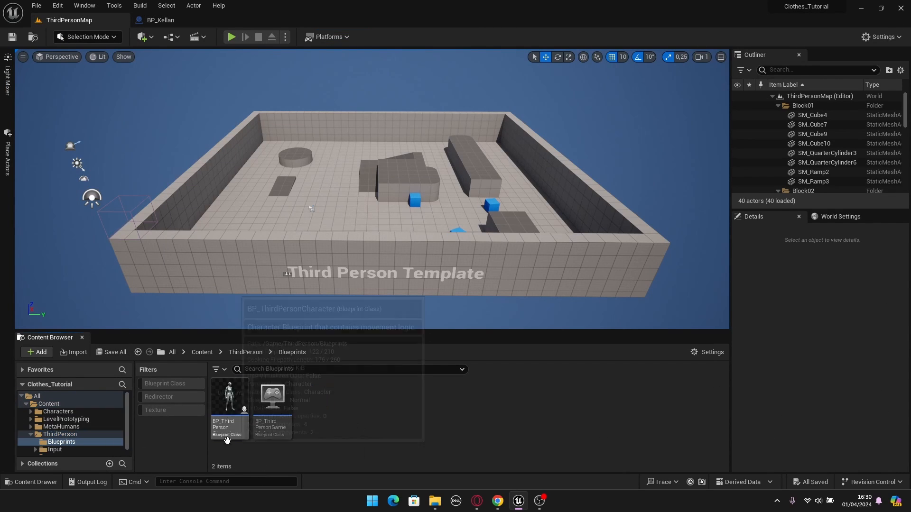
double_click(229, 418)
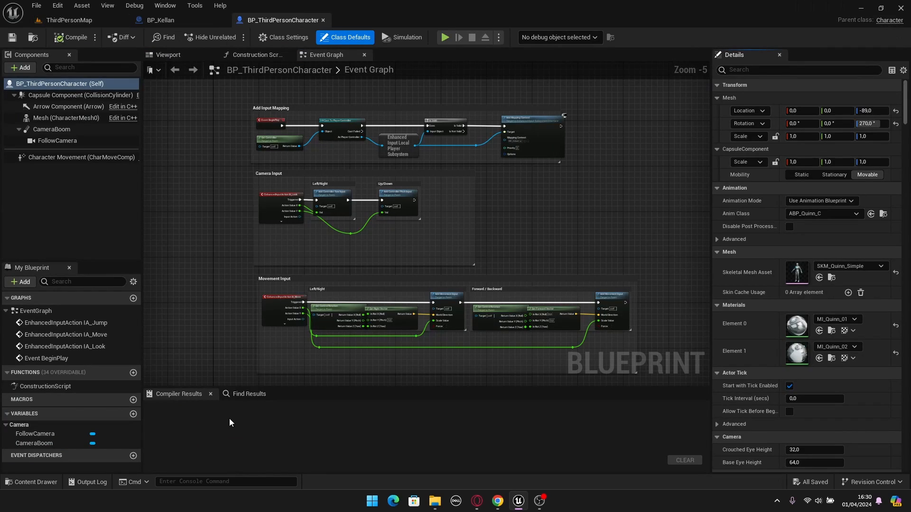
click(166, 56)
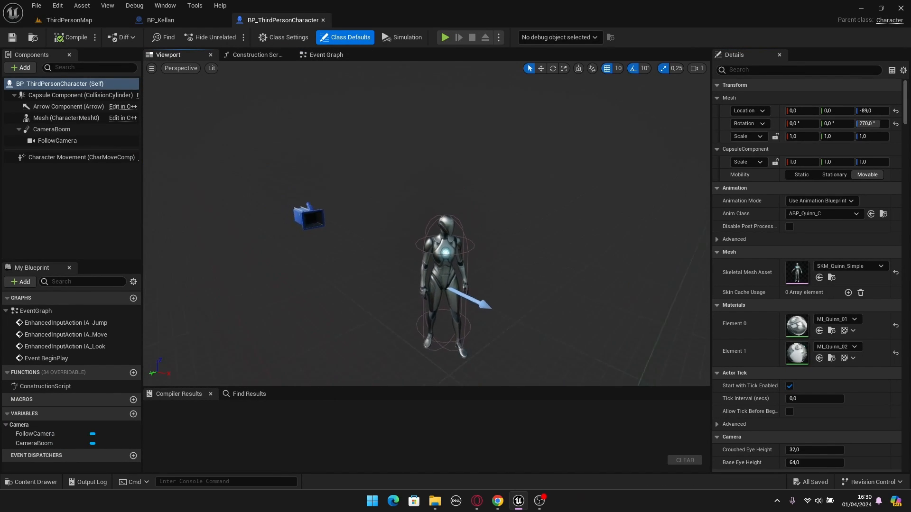
- Locate the skeletal mesh asset used by BP_Kellan's Body component in the project content and select it
click(191, 24)
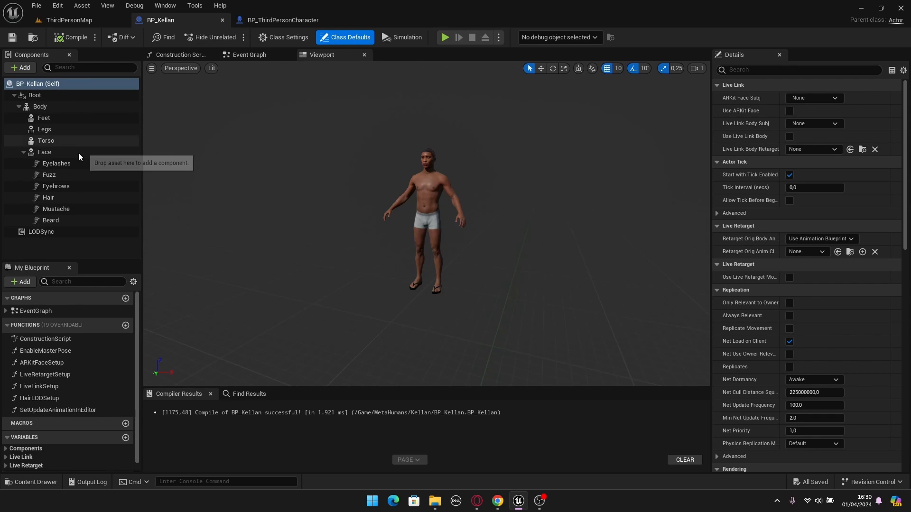
click(41, 107)
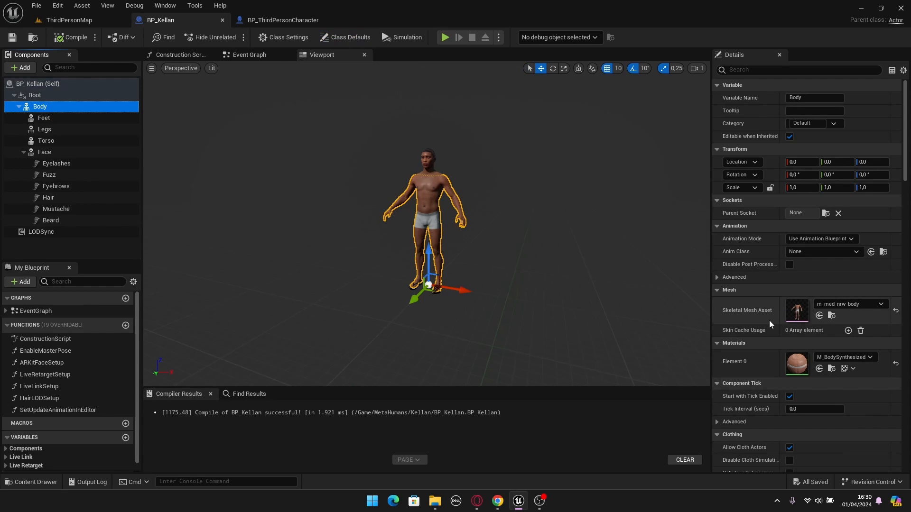
click(832, 317)
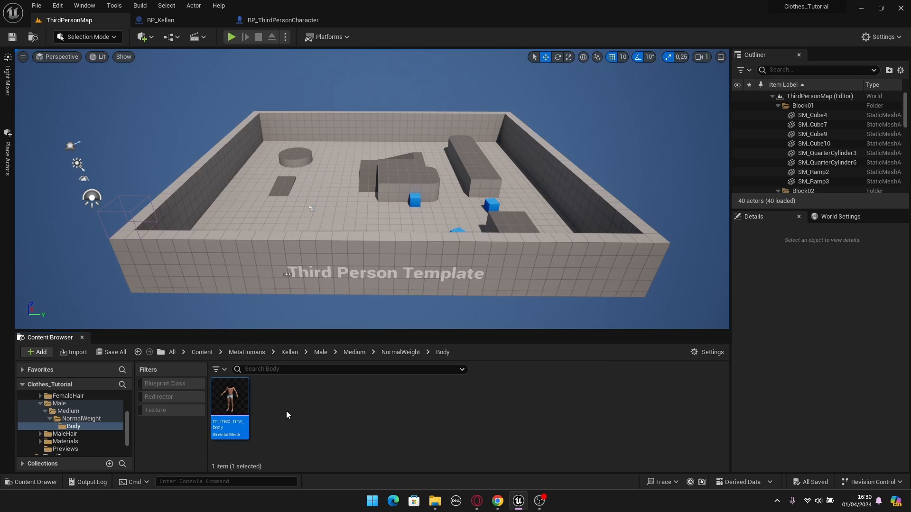
mouse_move(236, 408)
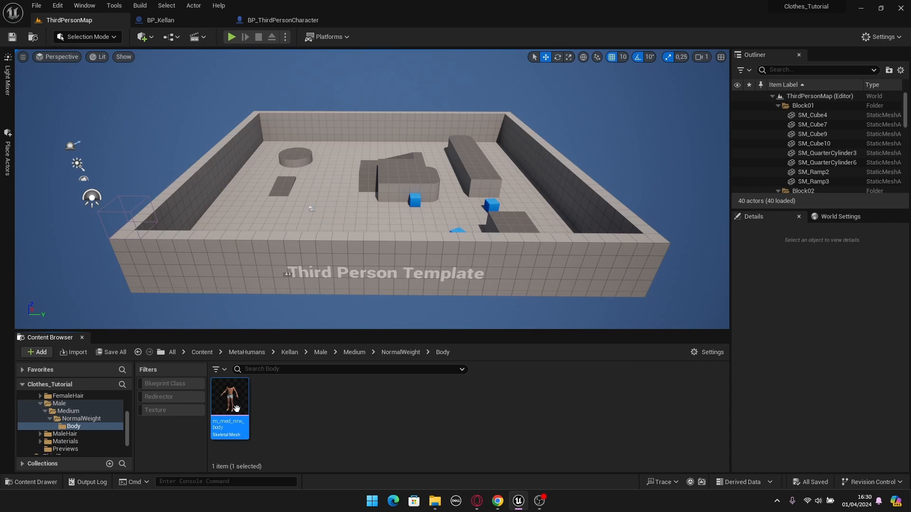
click(286, 411)
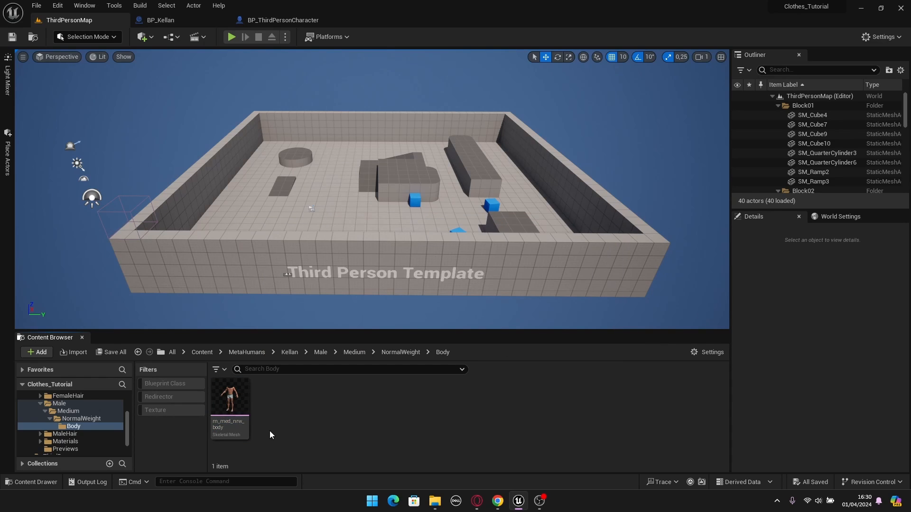
click(233, 409)
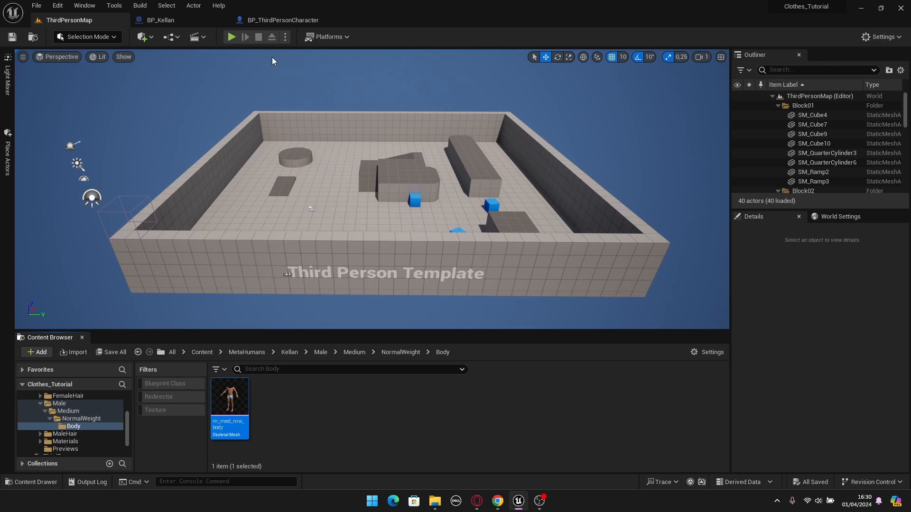
- Assign the selected m_med_nrw_body asset as the skeletal mesh of BP_ThirdPersonCharacter's Mesh component
click(280, 21)
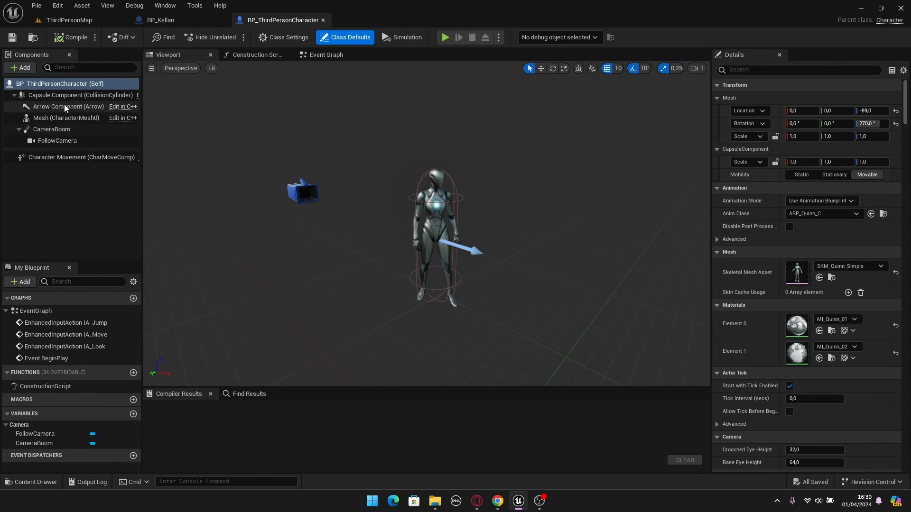
click(46, 119)
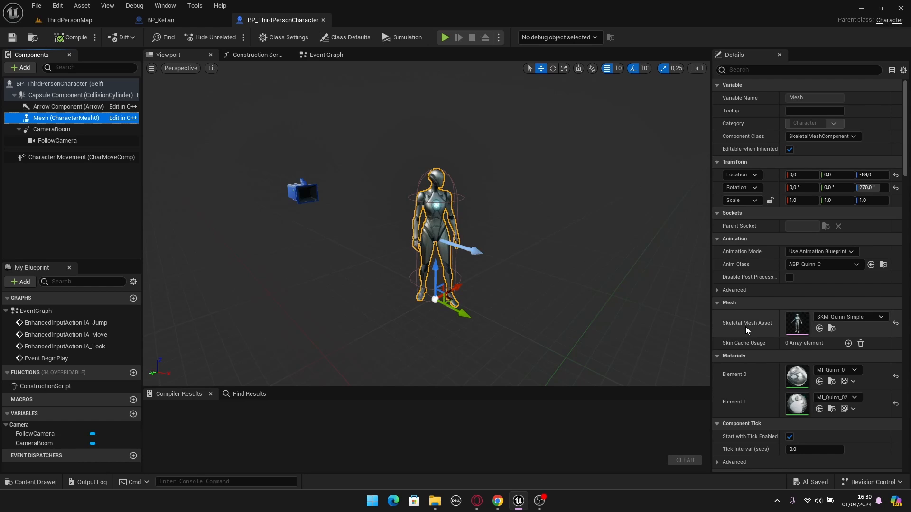
click(819, 328)
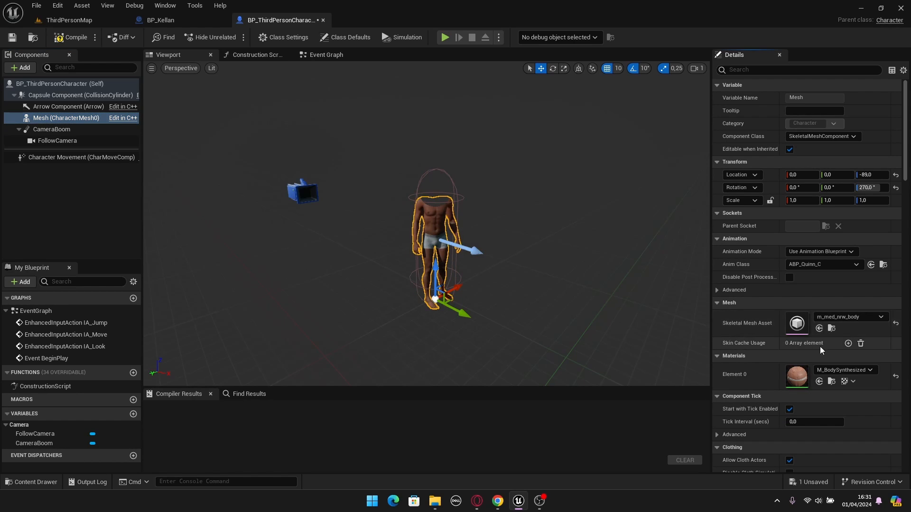
- Compare the m_med_nrw_body asset in the project content with the third-person character's mesh and inspect the body up close
click(71, 20)
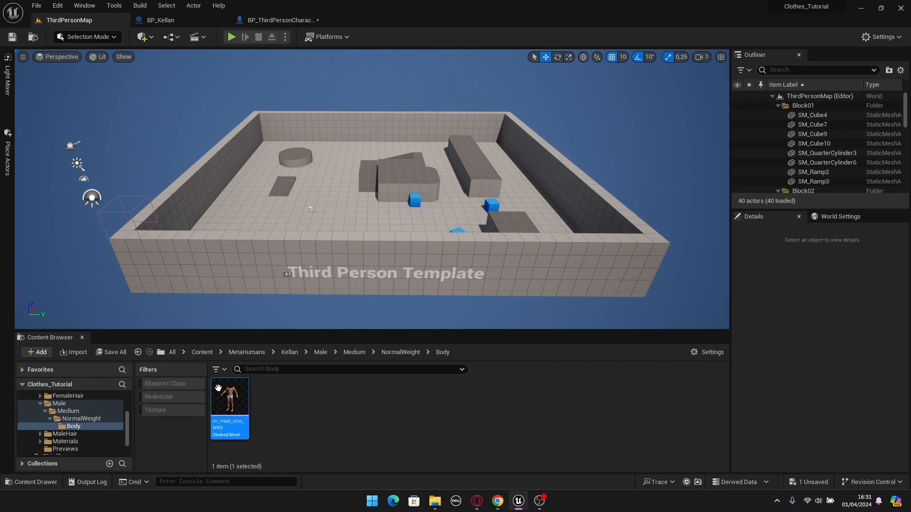
click(280, 20)
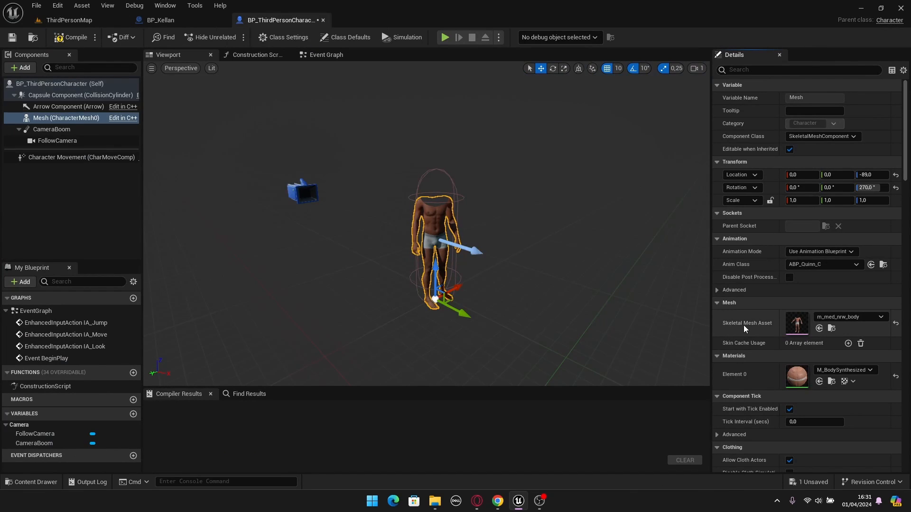
right_drag(553, 275, 562, 277)
key(w)
right_drag(481, 244, 481, 245)
key(s)
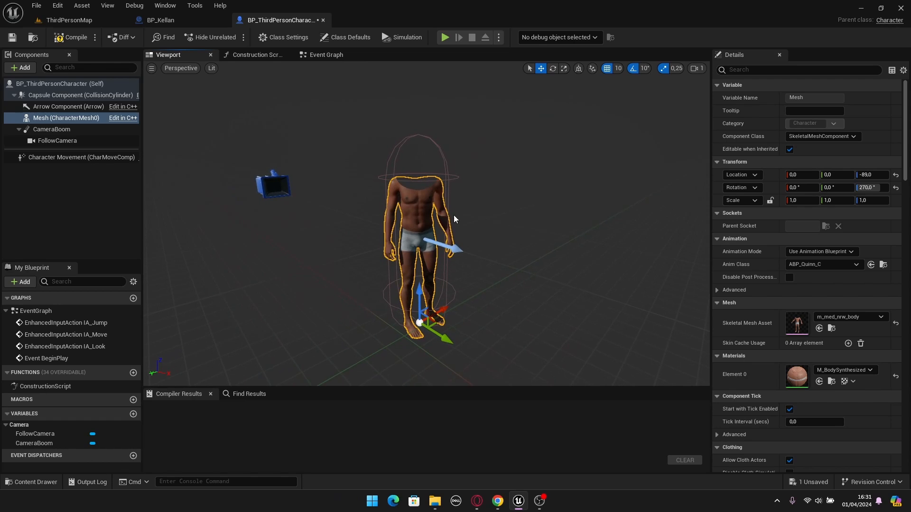
right_drag(427, 200, 426, 203)
key(s)
key(w)
- Copy Feet, Legs, Torso, Face with all its hair components, and LODSync from BP_Kellan into BP_ThirdPersonCharacter
click(165, 21)
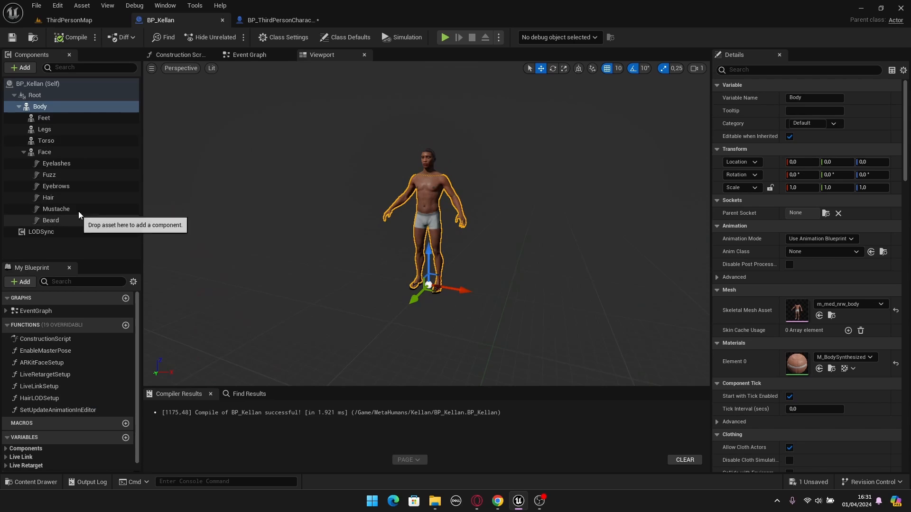
click(48, 118)
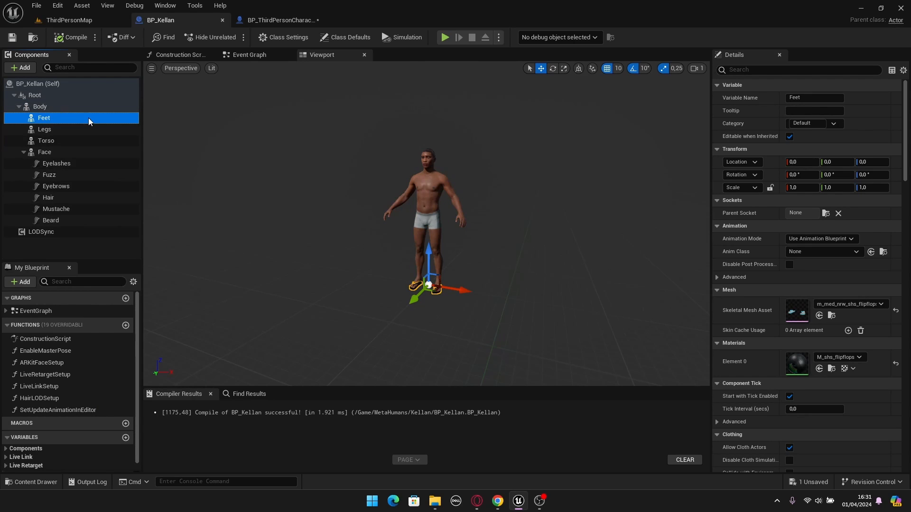
ctrl+click(48, 129)
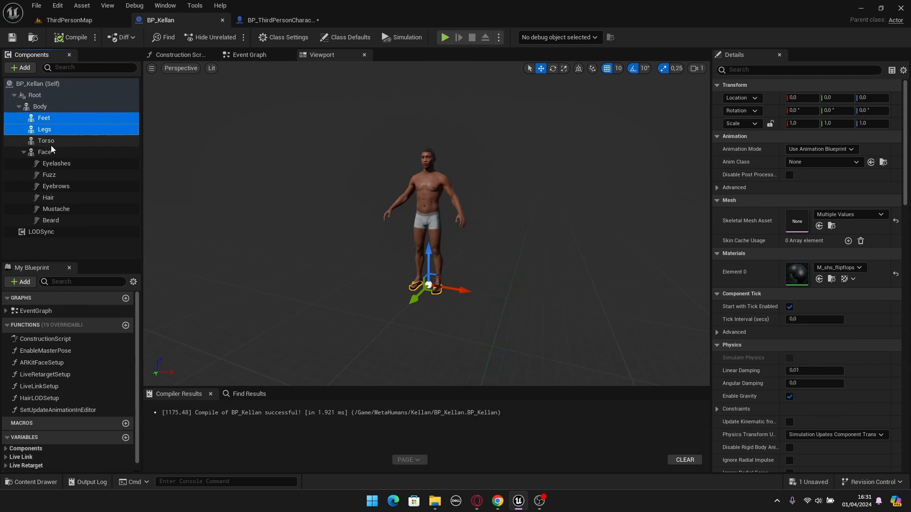
ctrl+click(48, 140)
ctrl+click(47, 152)
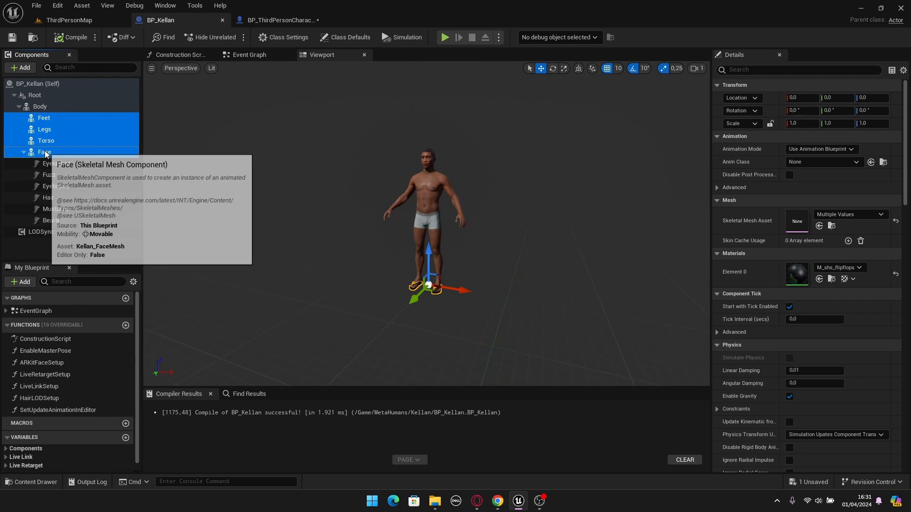
shift+click(45, 221)
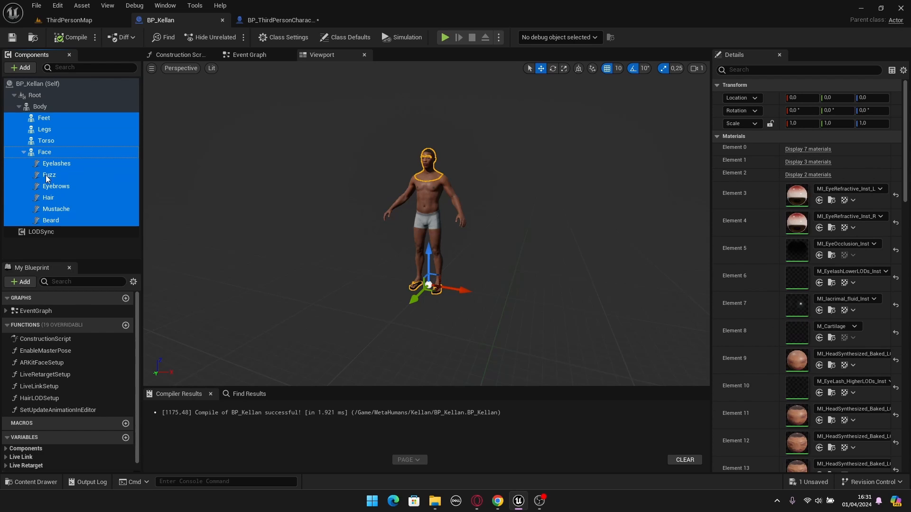
ctrl+click(38, 233)
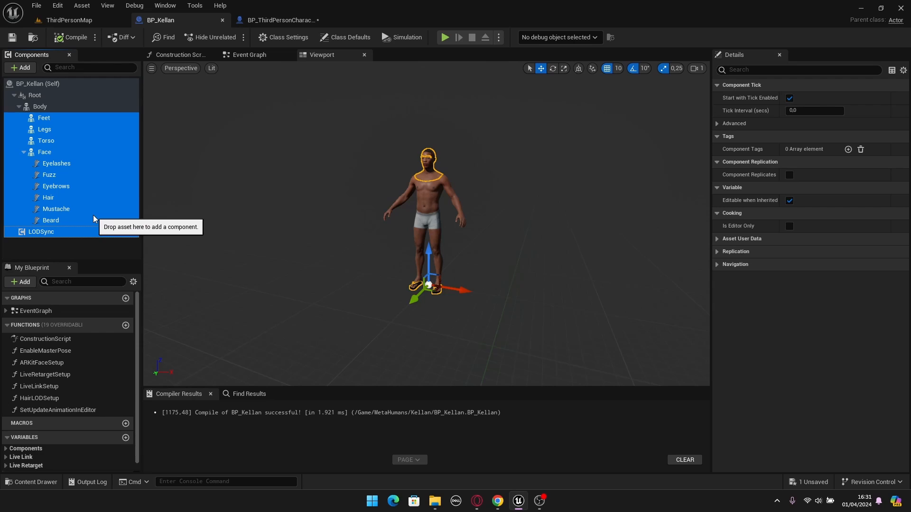
click(279, 22)
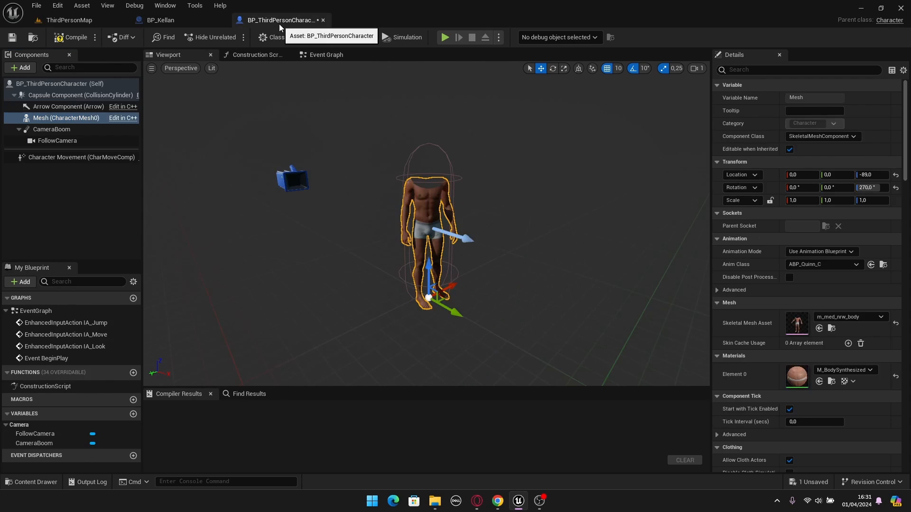
click(60, 119)
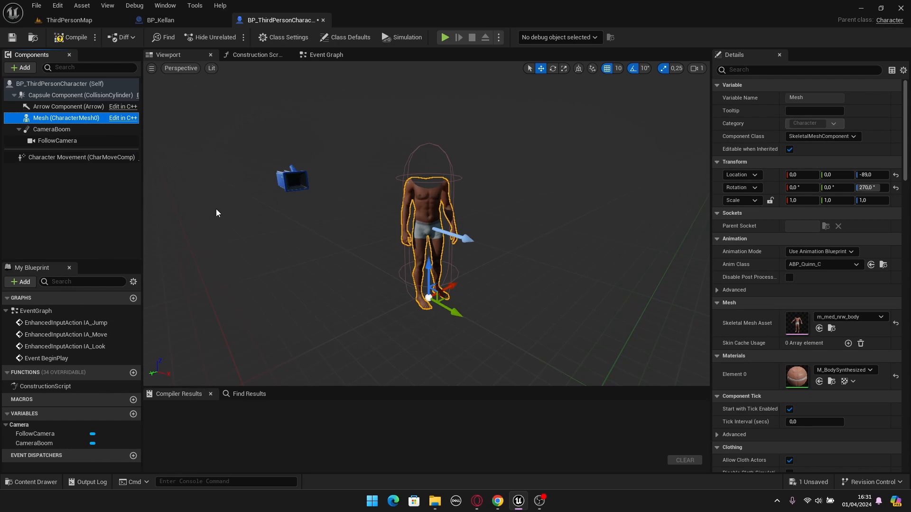
key(ctrl+v)
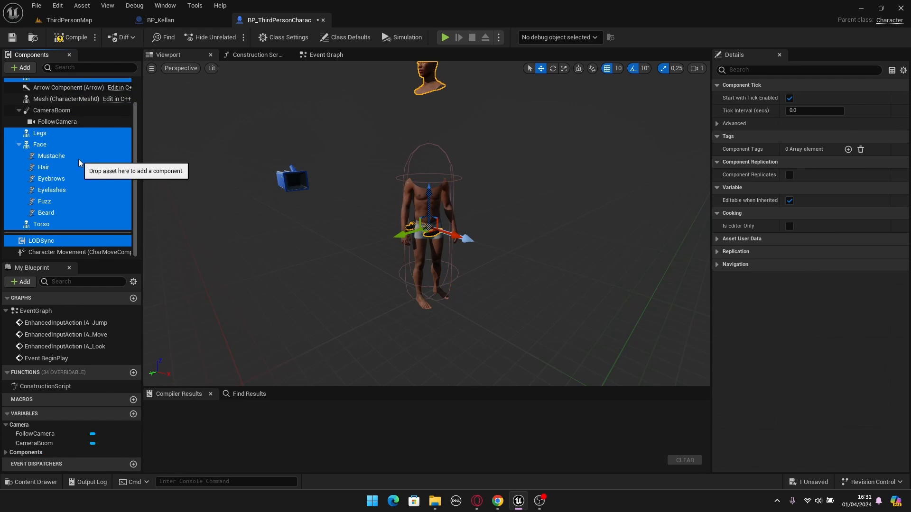
- Attach all the pasted components except LODSync to the Mesh (CharacterMesh0) component
scroll(38, 106, up, 2)
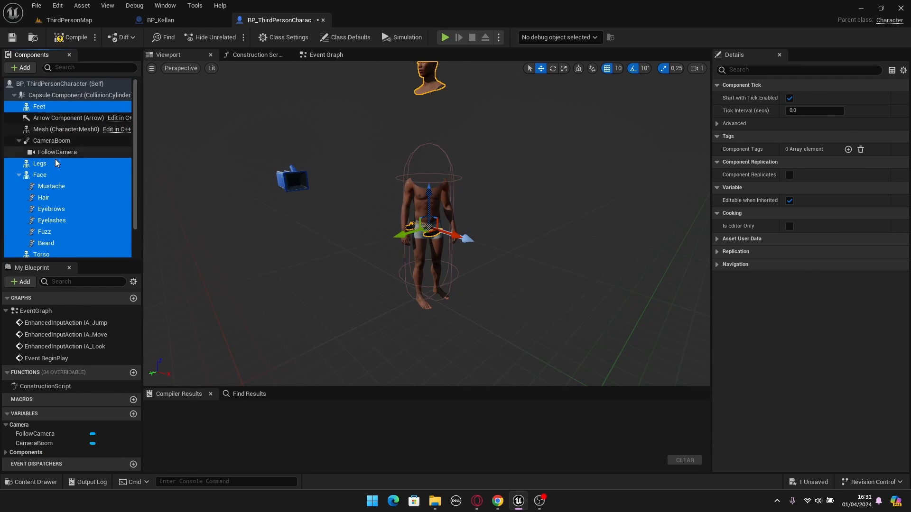
scroll(53, 193, down, 2)
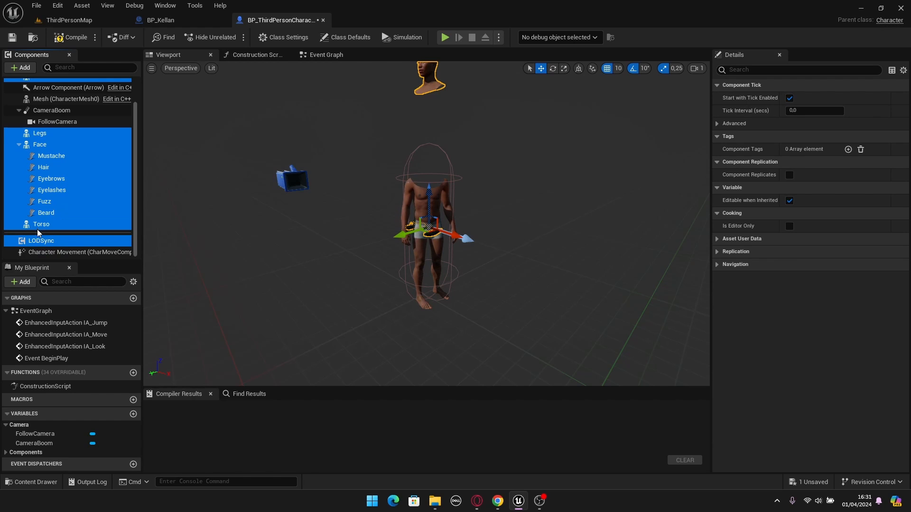
ctrl+click(55, 244)
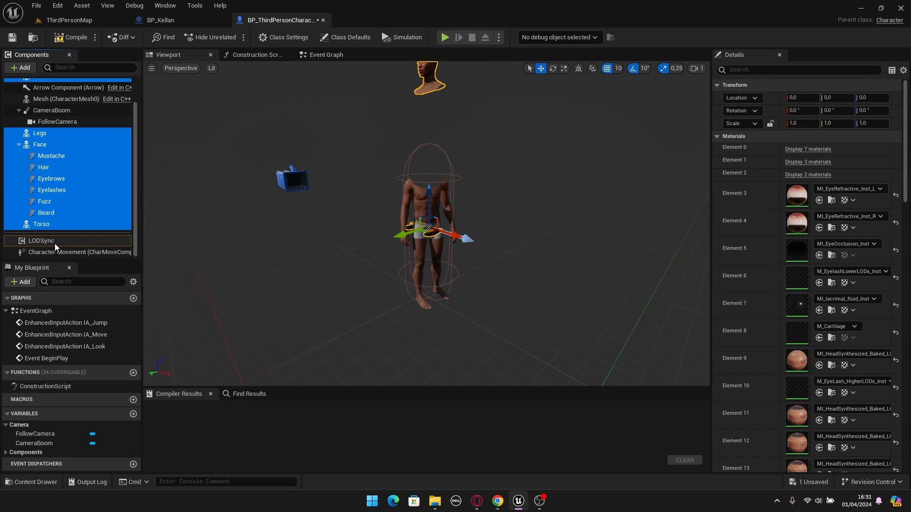
scroll(68, 204, up, 2)
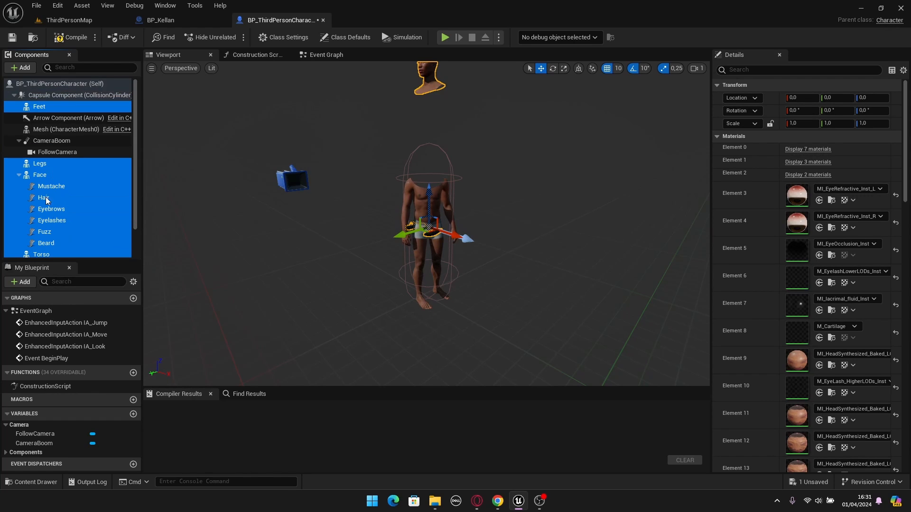
drag(73, 200, 46, 129)
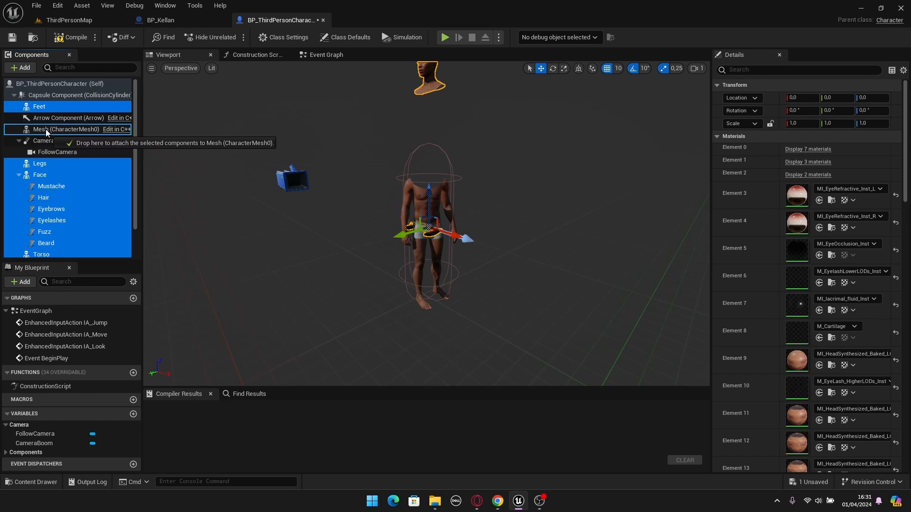
drag(56, 164, 46, 128)
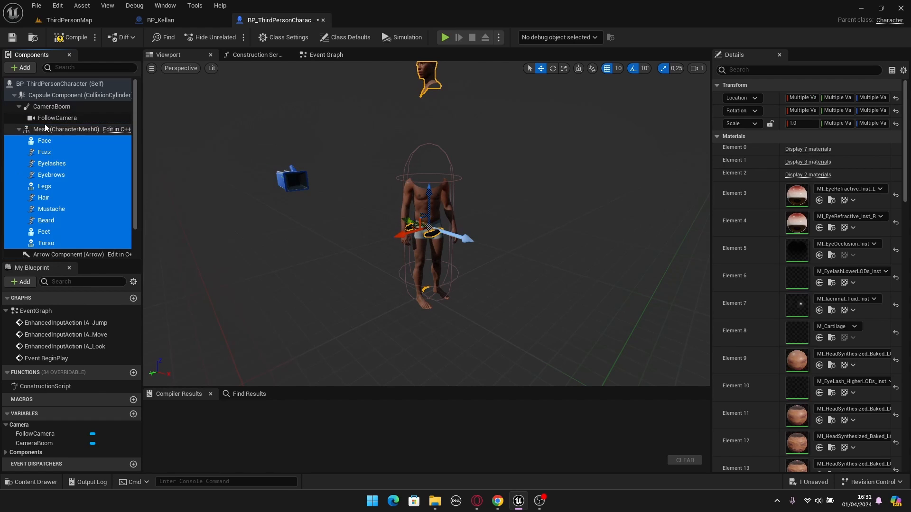
- Attach the Fuzz, Eyelashes, Eyebrows, Hair, Mustache and Beard components to the Face component
scroll(53, 166, down, 1)
click(53, 162)
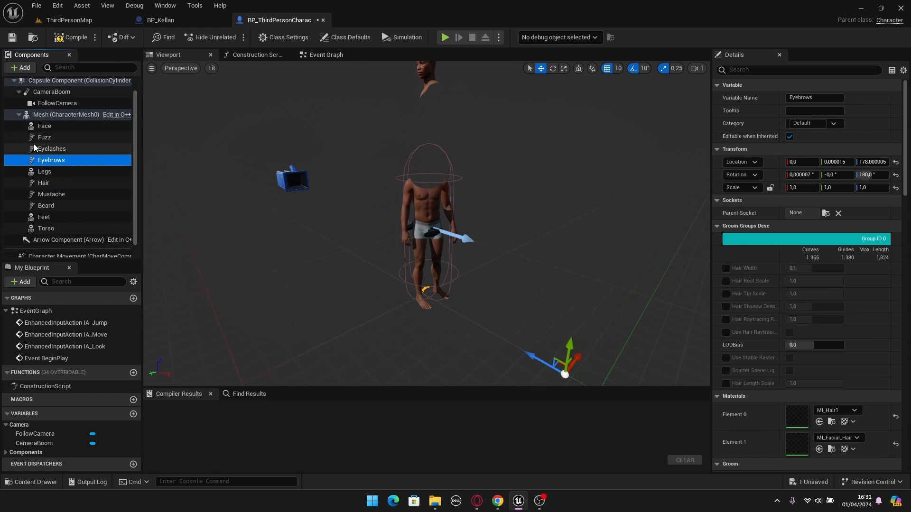
click(52, 137)
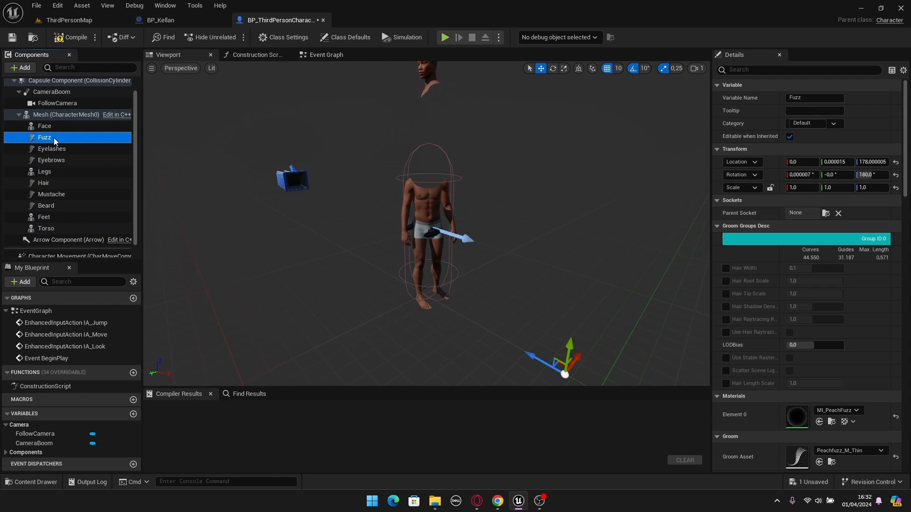
ctrl+click(53, 149)
ctrl+click(52, 162)
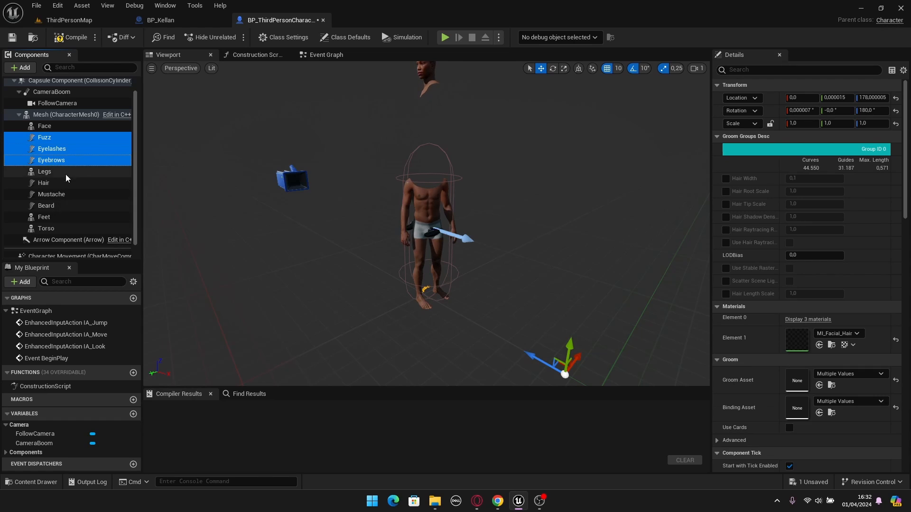
ctrl+click(49, 184)
ctrl+click(56, 192)
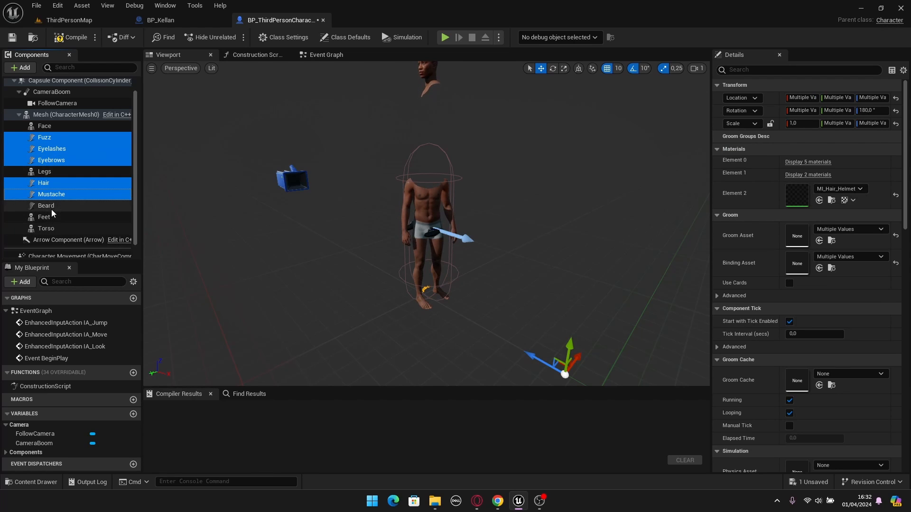
ctrl+click(49, 206)
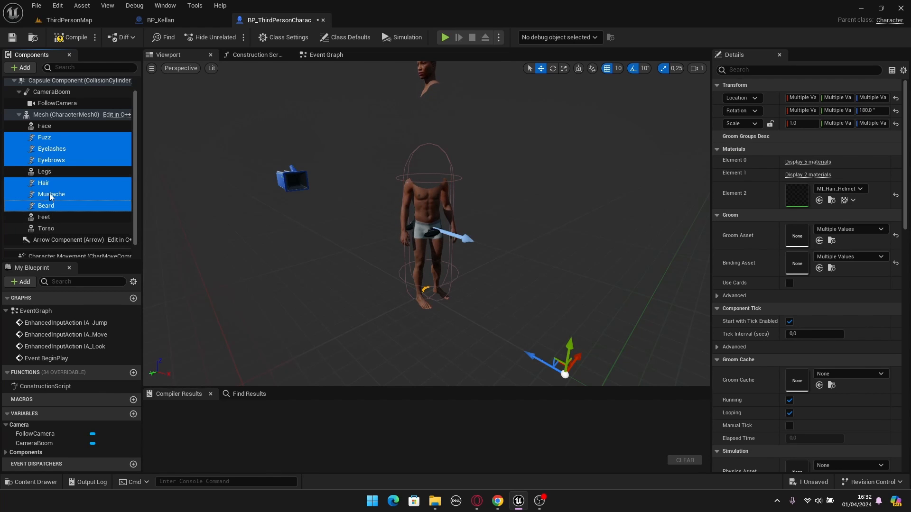
drag(50, 194, 44, 128)
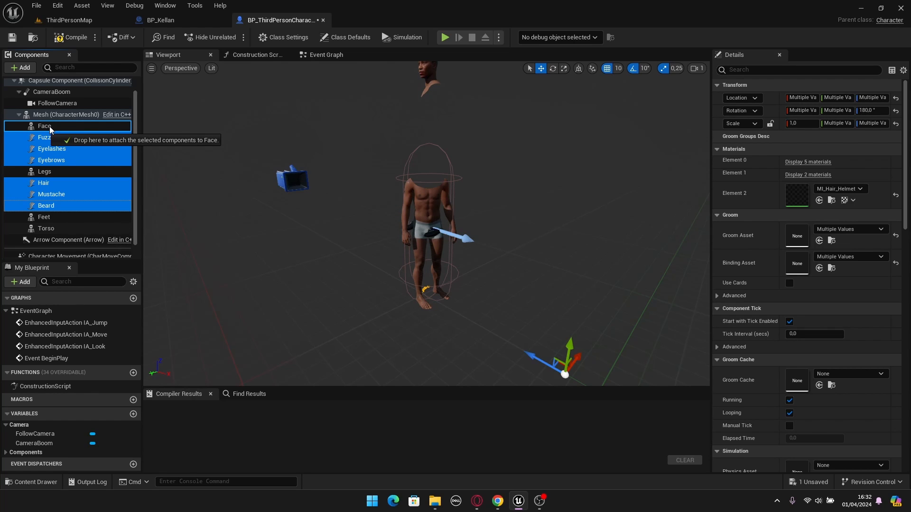
drag(51, 129, 51, 128)
- Reset the location and rotation of the Legs, Face, Torso and Feet components to their default values
scroll(400, 215, down, 3)
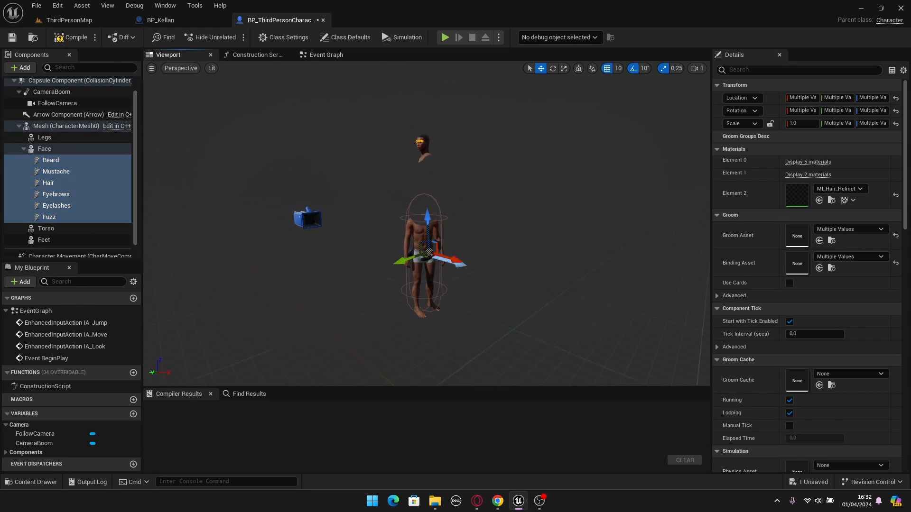
scroll(408, 218, up, 2)
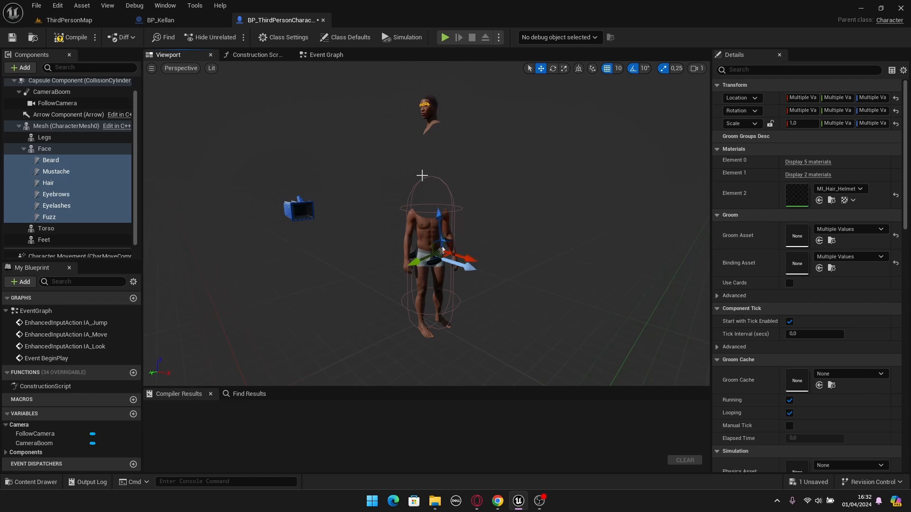
click(53, 137)
click(24, 149)
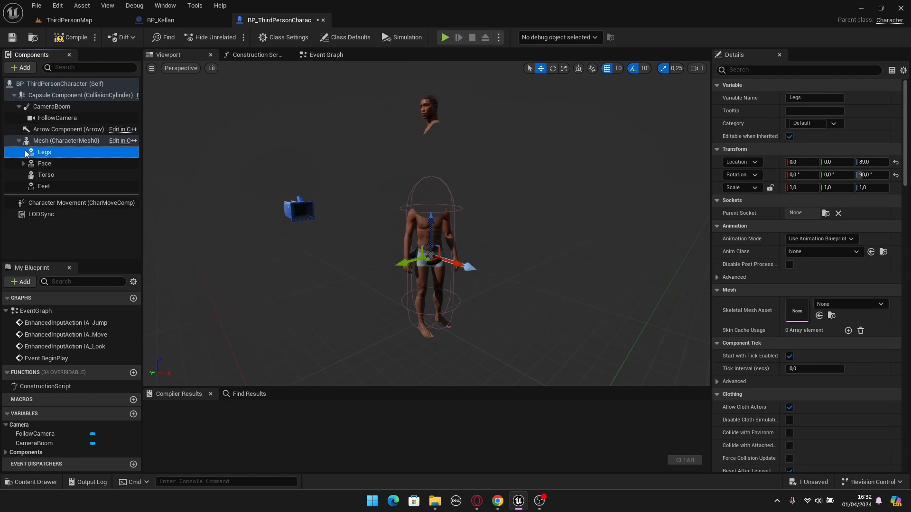
ctrl+click(48, 164)
ctrl+click(45, 176)
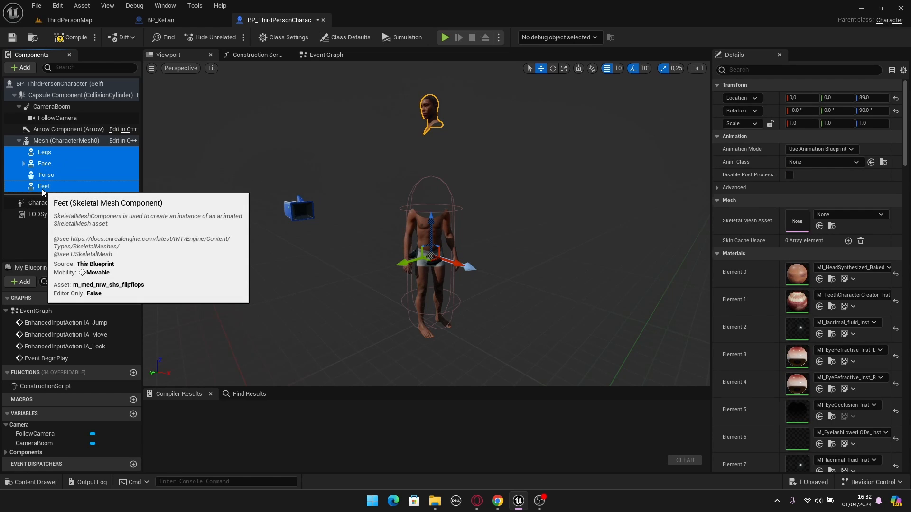
ctrl+click(43, 188)
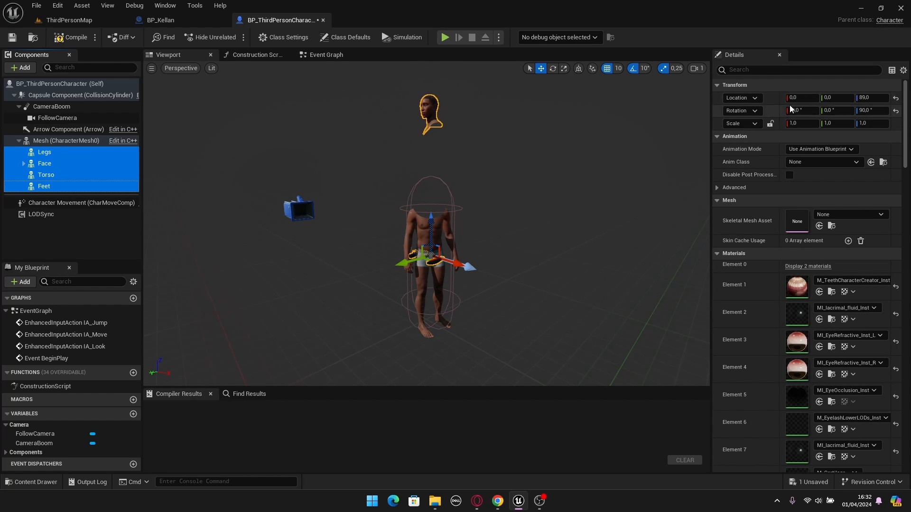
click(896, 98)
click(895, 112)
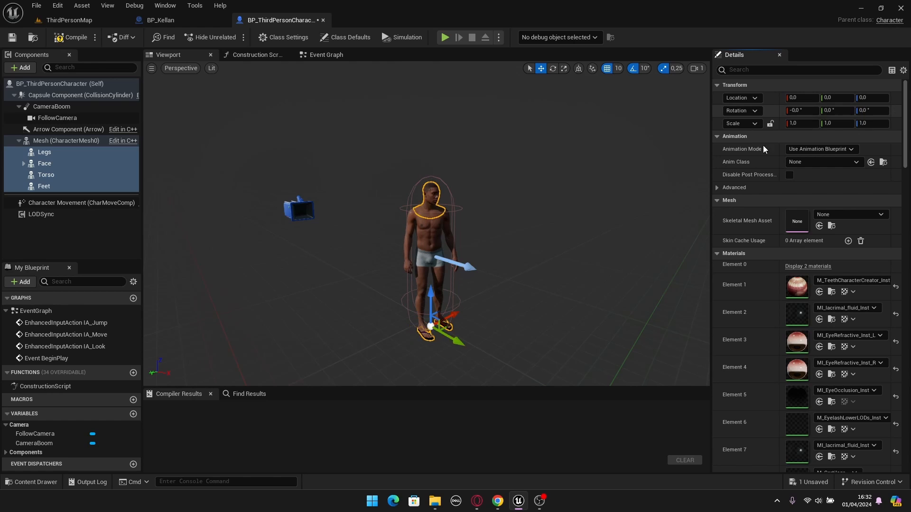
key(w)
right_drag(503, 232, 524, 273)
- Set the LODSync component's Forced LOD to 0, and compile and save the BP_ThirdPersonCharacter blueprint
click(74, 85)
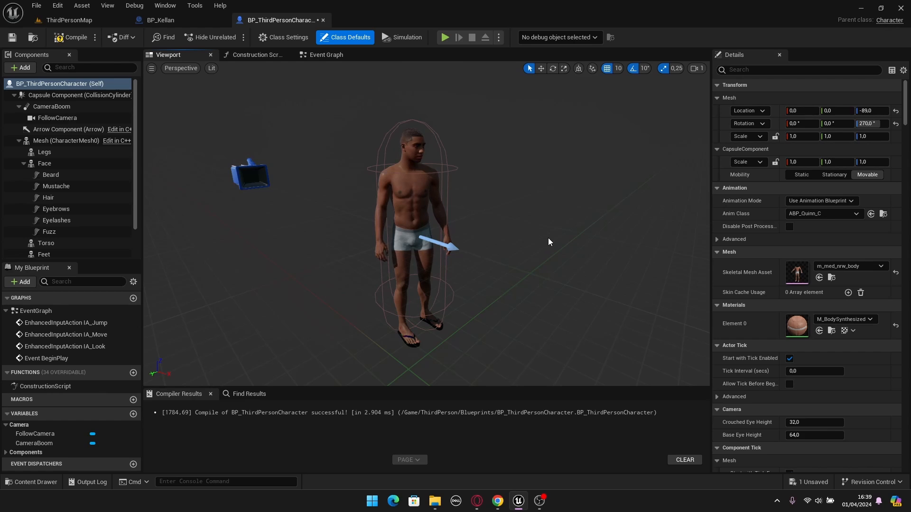
scroll(76, 232, down, 2)
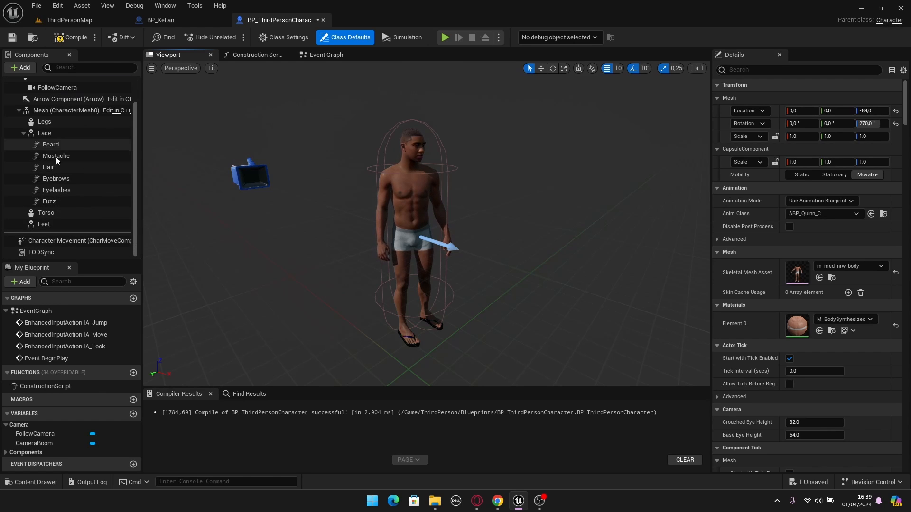
click(44, 255)
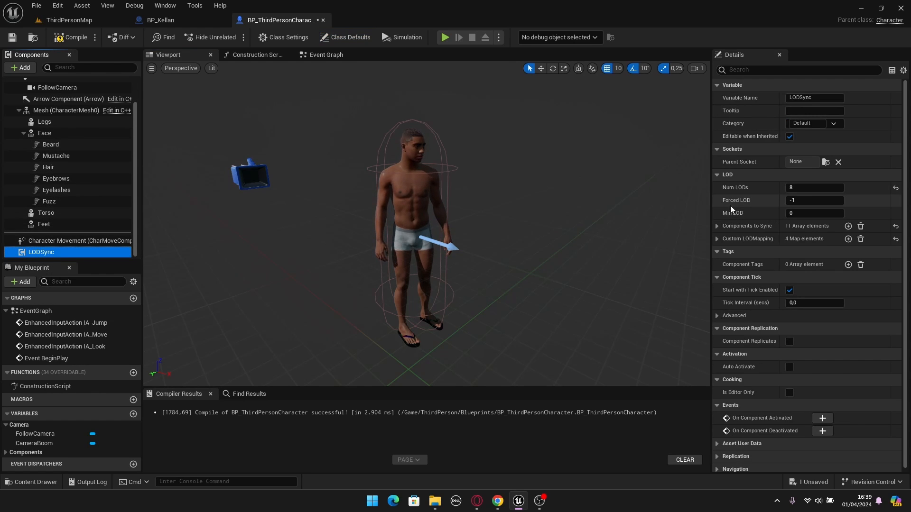
click(800, 200)
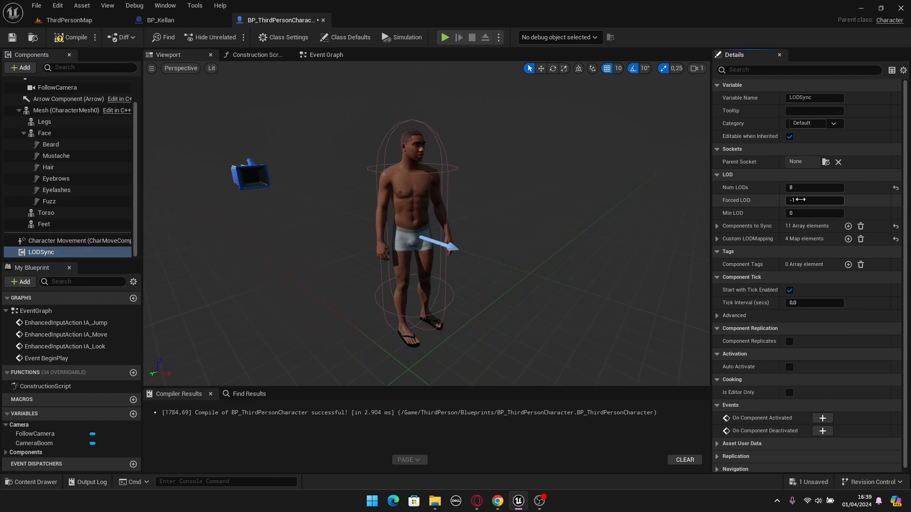
text(0)
key(Return)
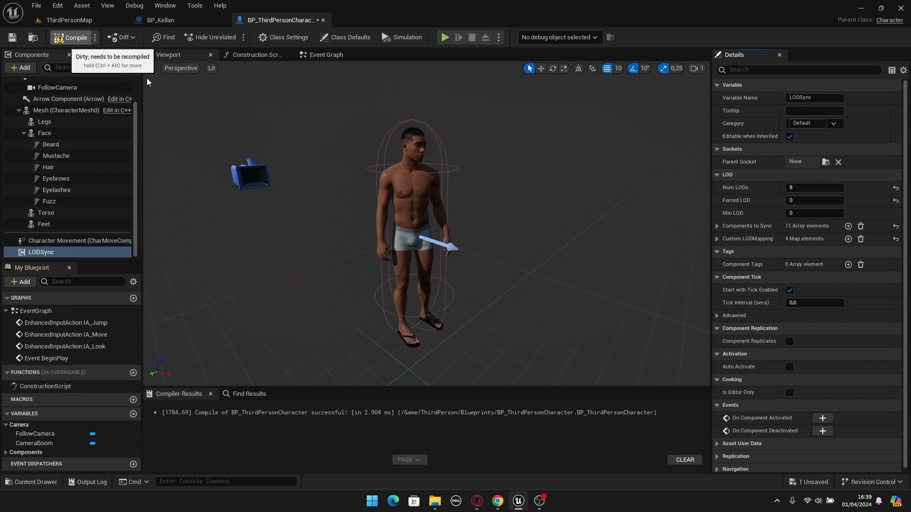
key(F7)
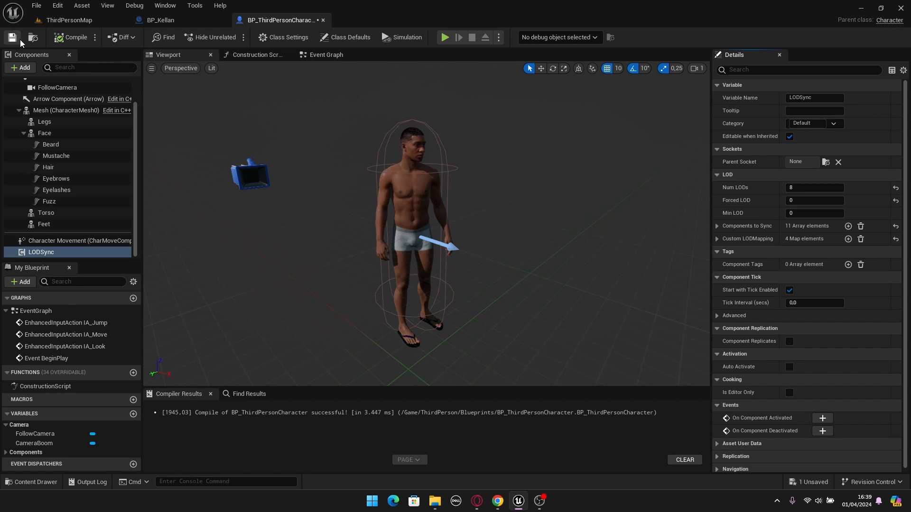
click(14, 37)
- Play-test the character in ThirdPersonMap in full screen
click(72, 21)
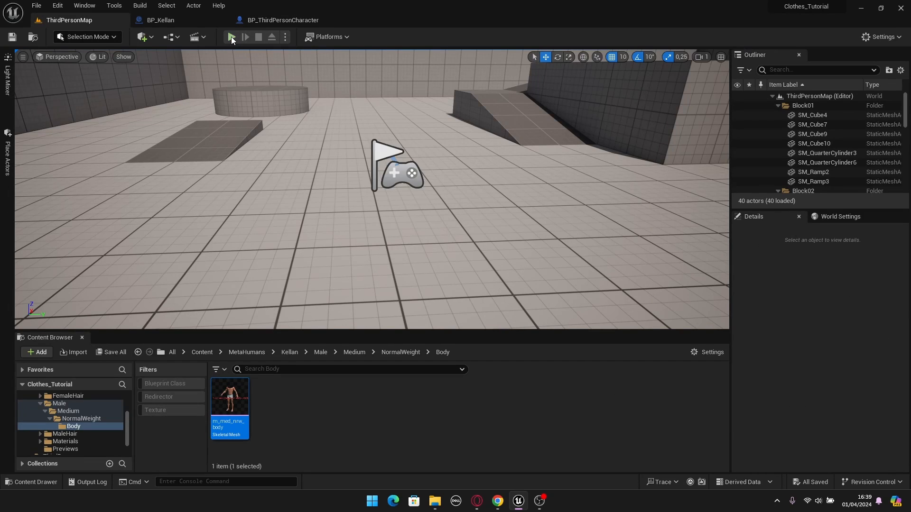
key(alt+p)
key(F11)
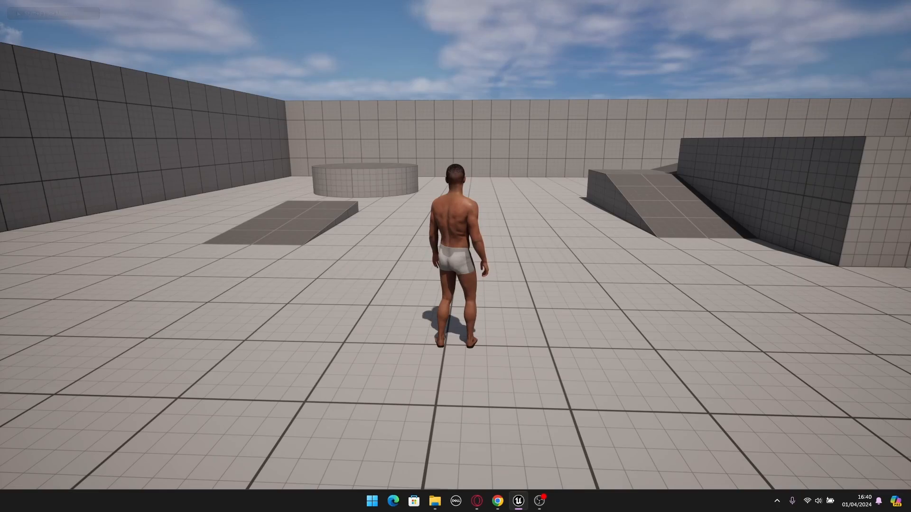
- Walk the character around the level and onto the ramp to check its movement and foot placement from several angles
key(w)
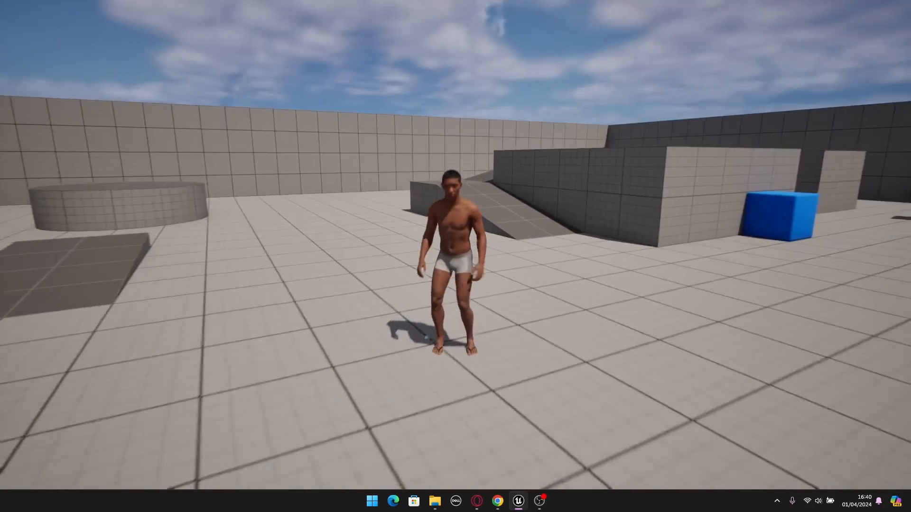
key(w)
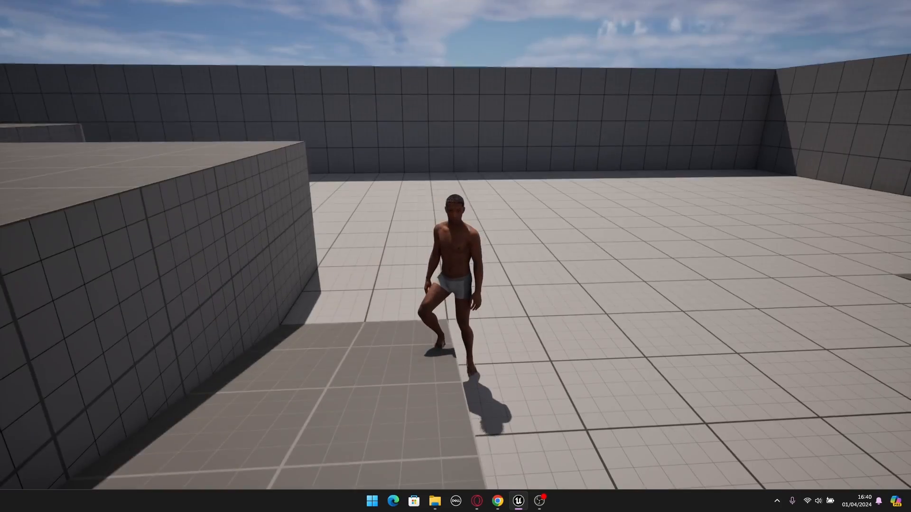
key(s)
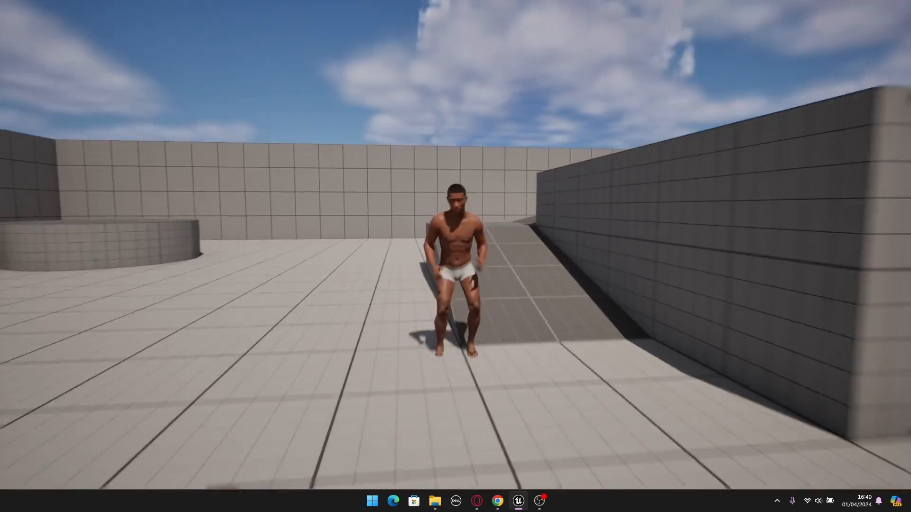
key(w)
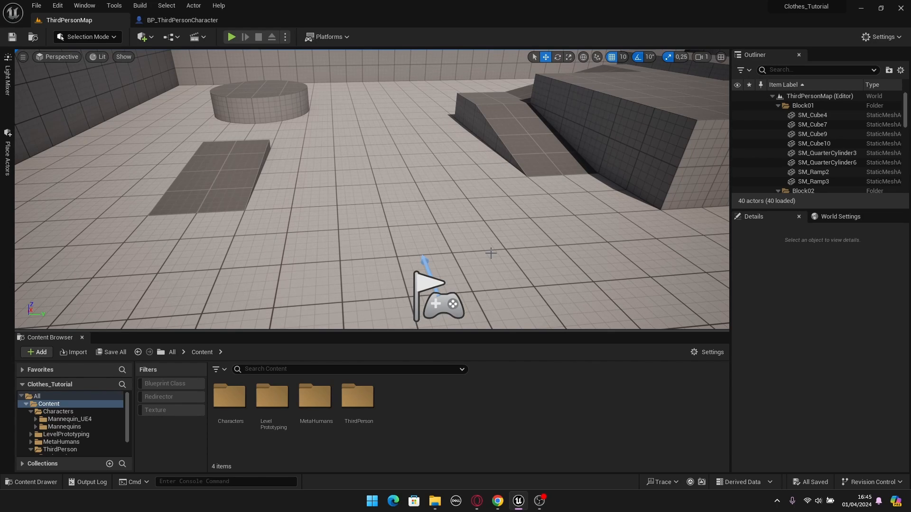
- Review the Mesh component in BP_ThirdPersonCharacter and return to ThirdPersonMap
click(182, 20)
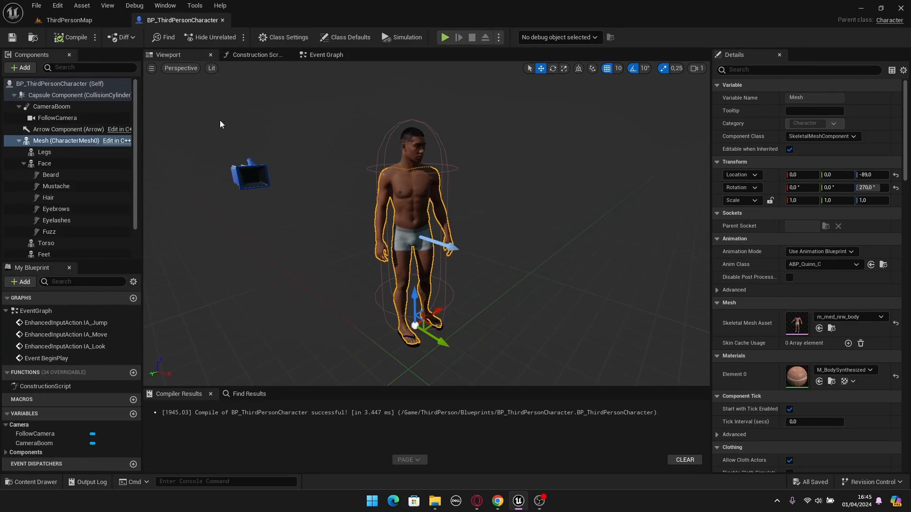
click(51, 141)
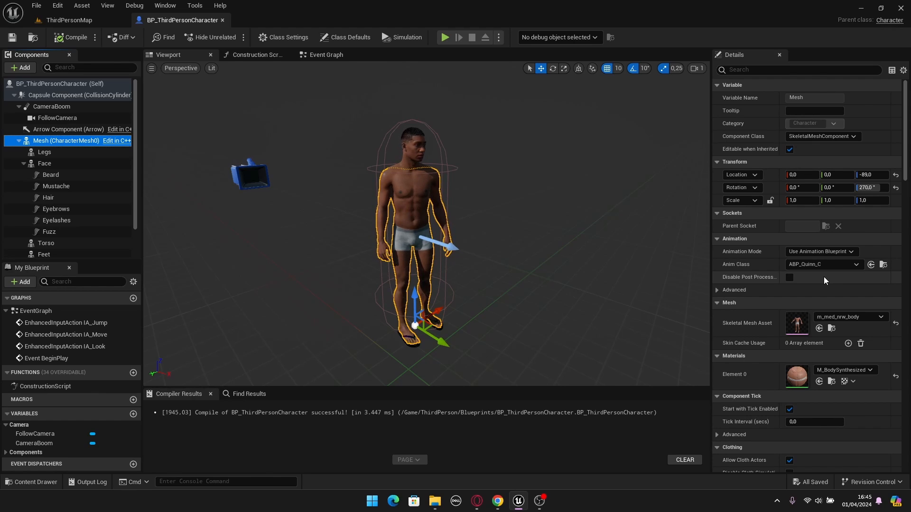
click(73, 19)
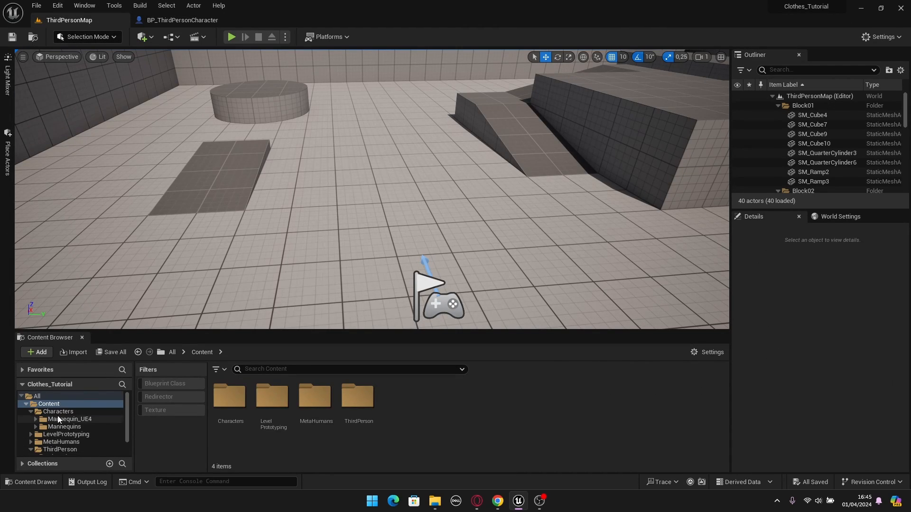
- Open the SK_Mannequin skeleton from Characters/Mannequins/Meshes and inspect its ik_foot_l and ik_foot_r bones
click(64, 427)
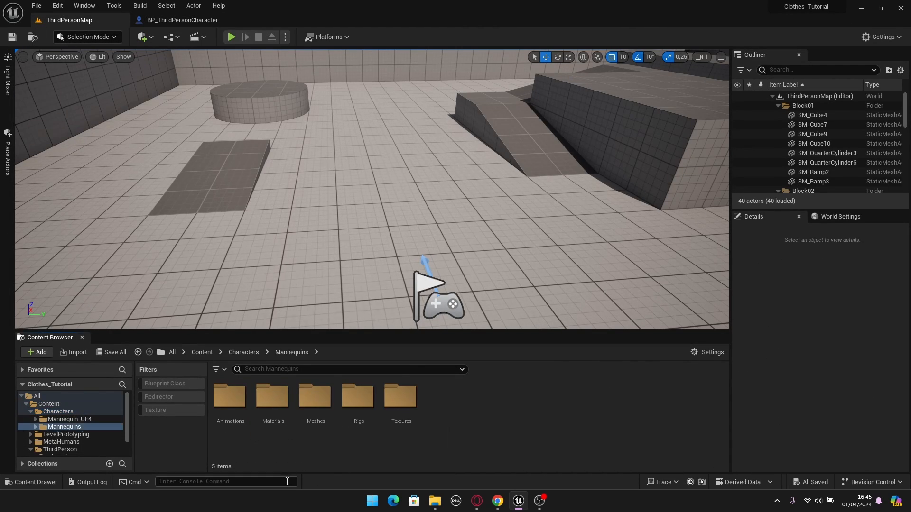
double_click(315, 411)
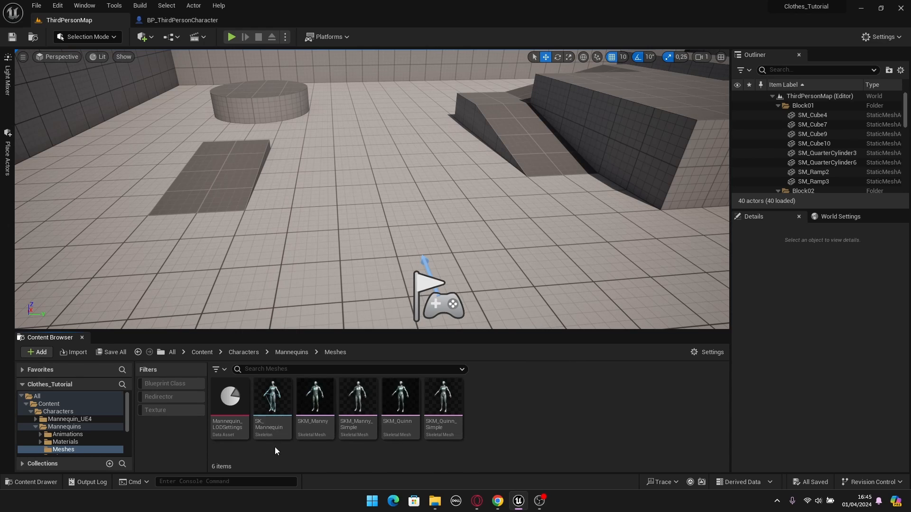
double_click(271, 408)
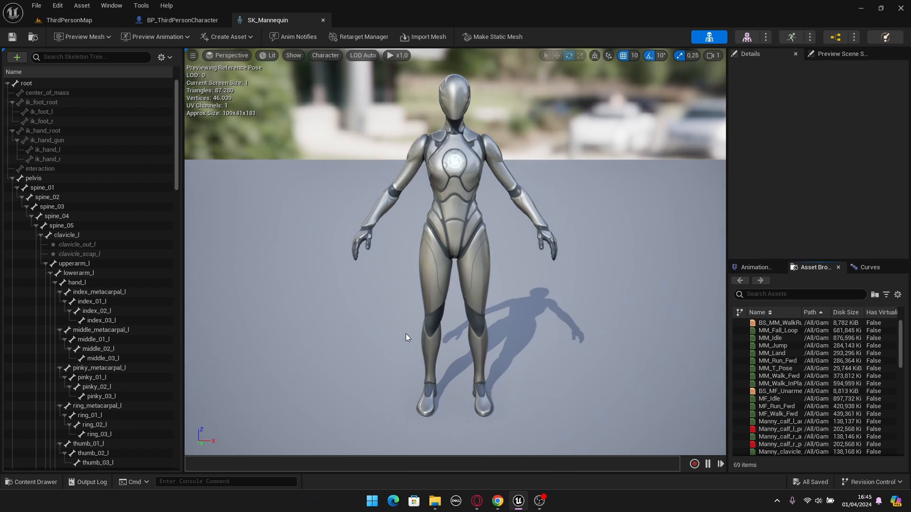
click(41, 112)
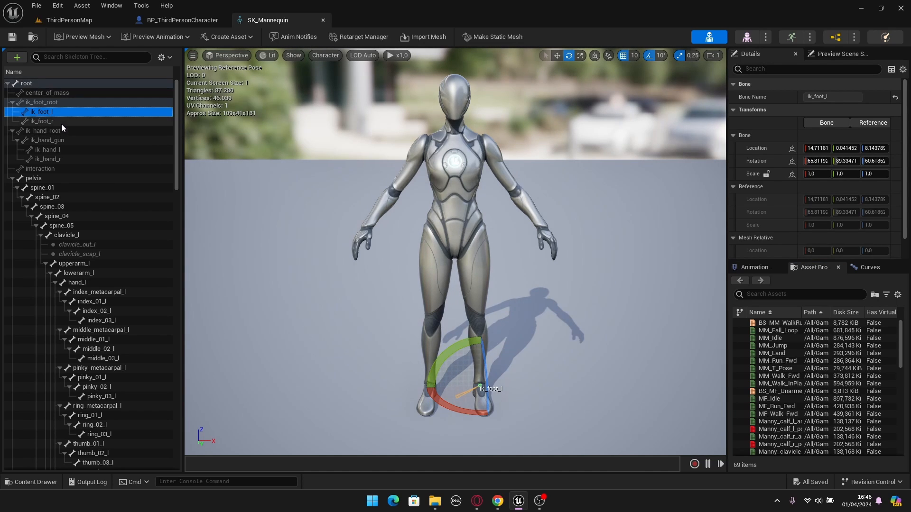
click(42, 121)
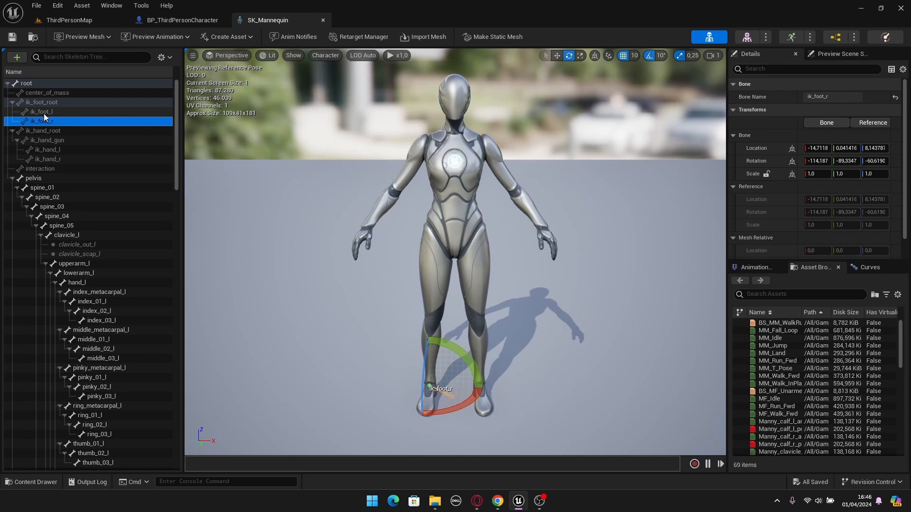
- Open metahuman_base_skel, the skeleton of the character's m_med_nrw_body mesh, and look through its bone tree
click(180, 20)
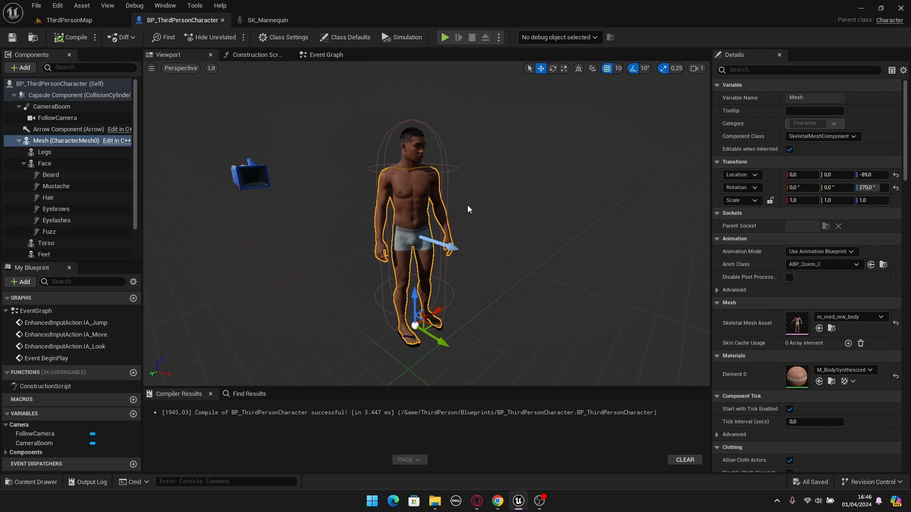
click(47, 140)
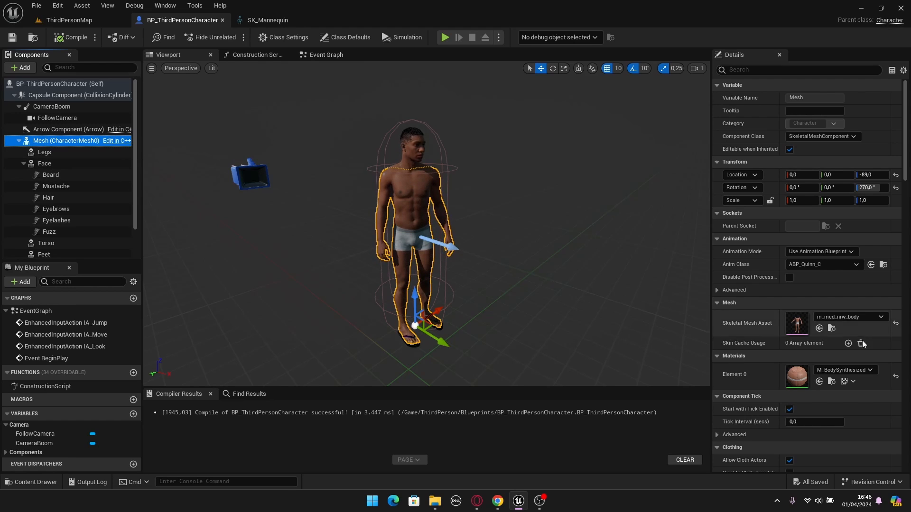
double_click(797, 330)
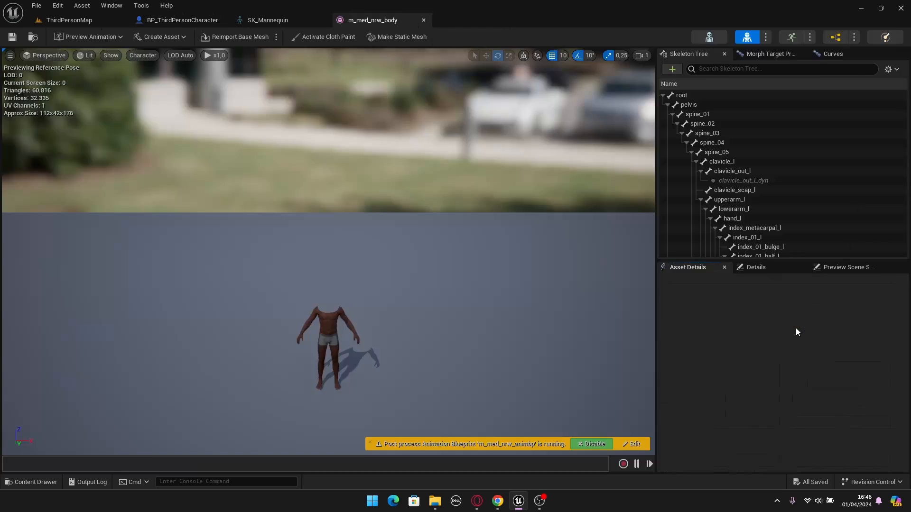
click(709, 38)
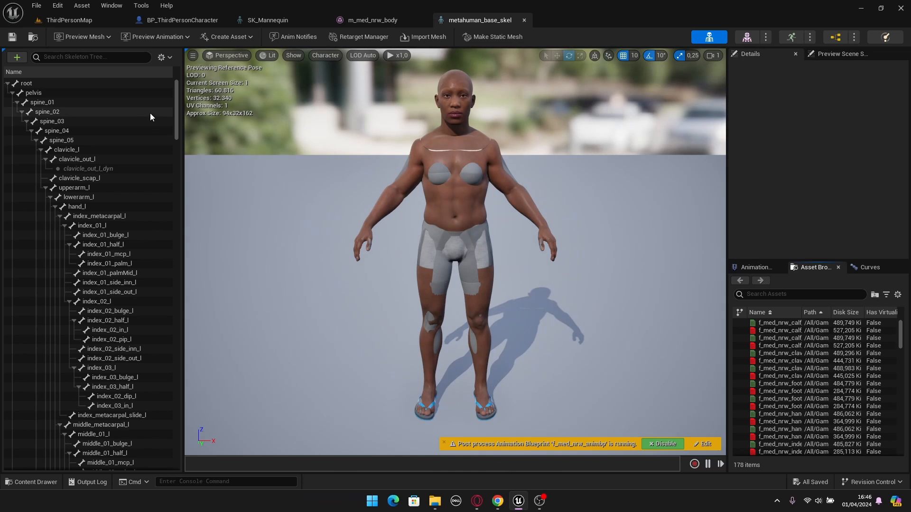
scroll(124, 120, down, 6)
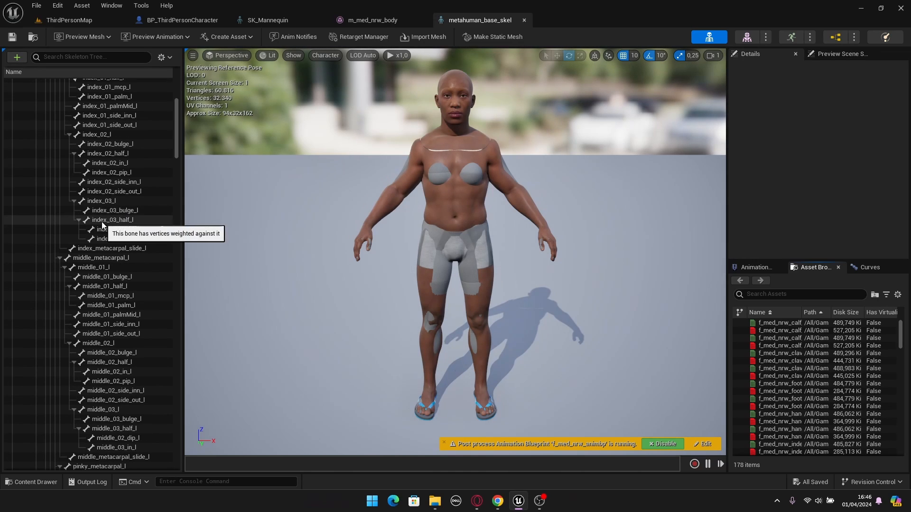
scroll(118, 216, down, 3)
- Compare the ik_foot_l and ik_foot_r bones of SK_Mannequin with the bone hierarchy of metahuman_base_skel
click(251, 28)
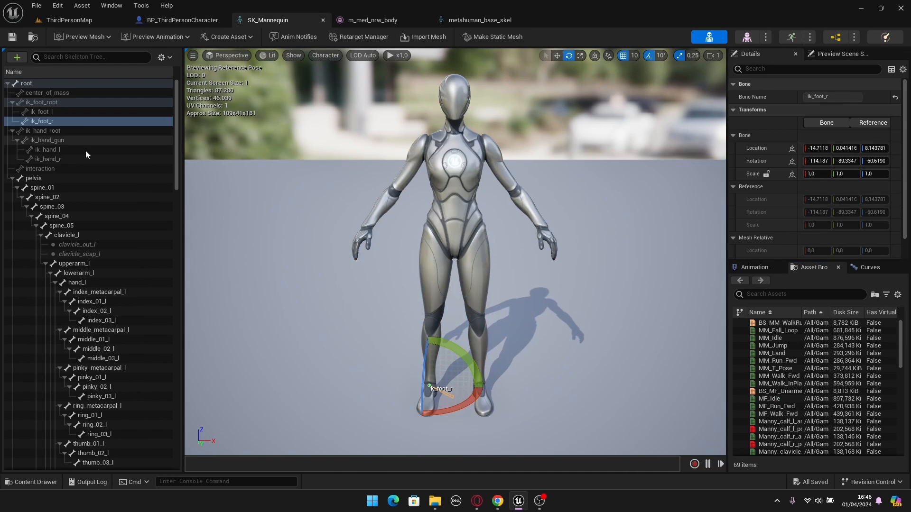
click(53, 112)
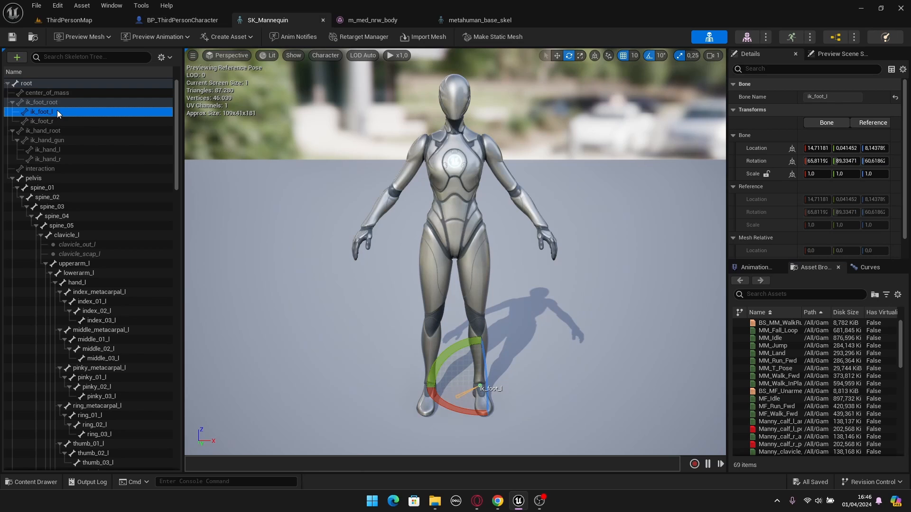
click(47, 121)
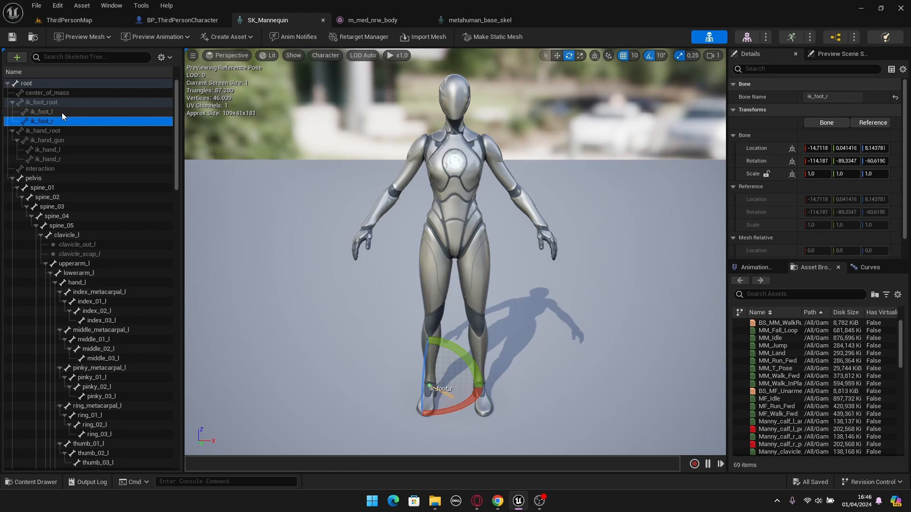
click(455, 21)
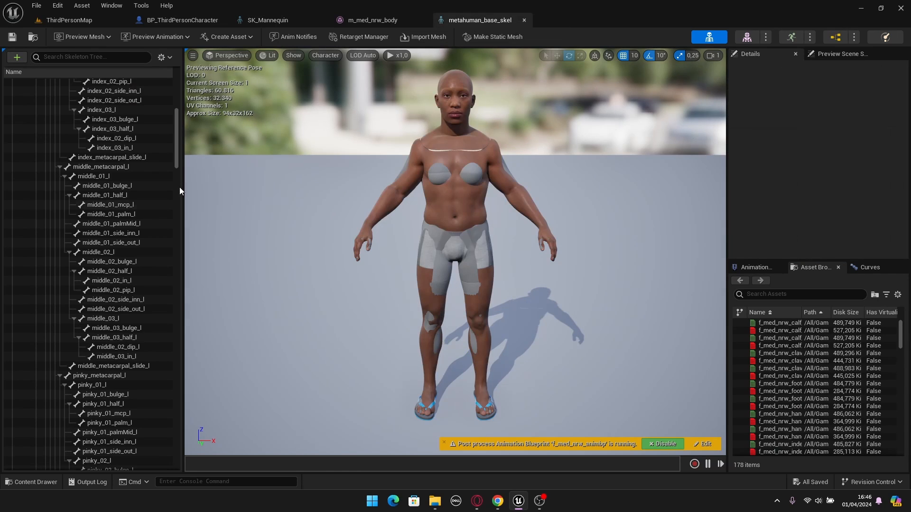
scroll(94, 240, down, 15)
scroll(98, 241, up, 8)
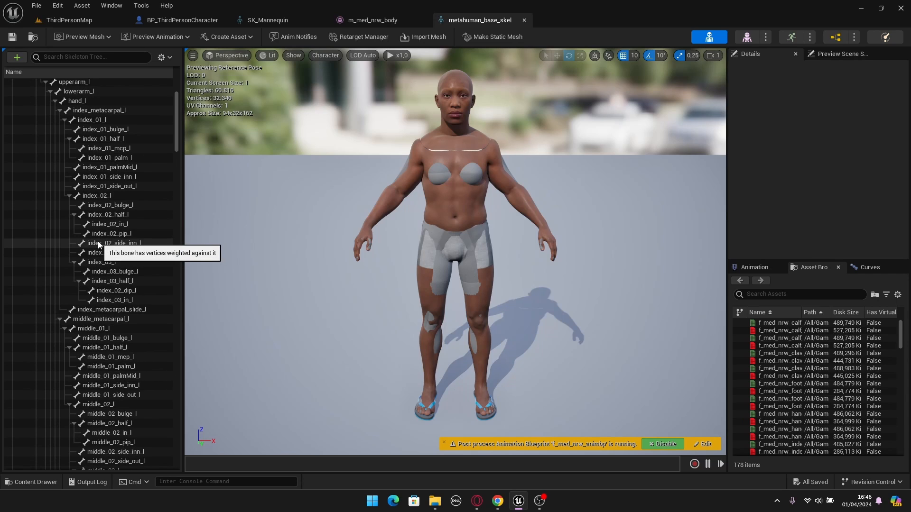
click(269, 19)
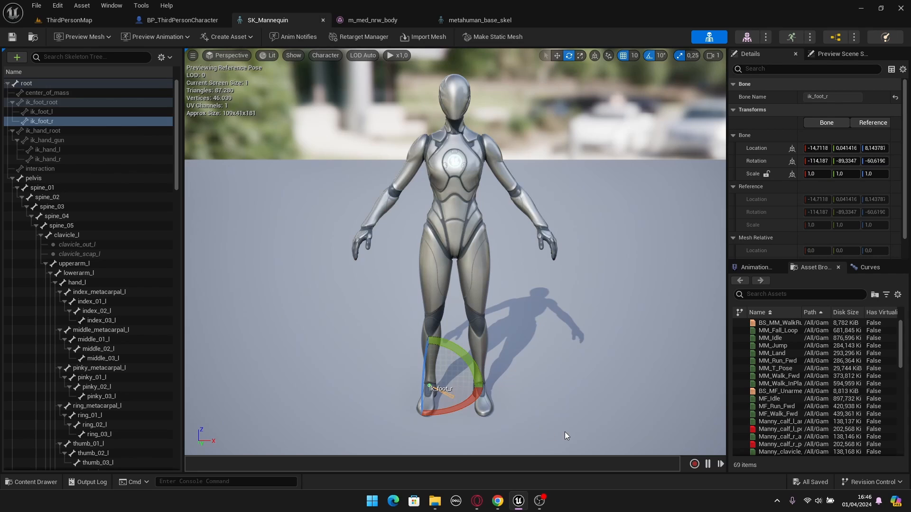
click(50, 113)
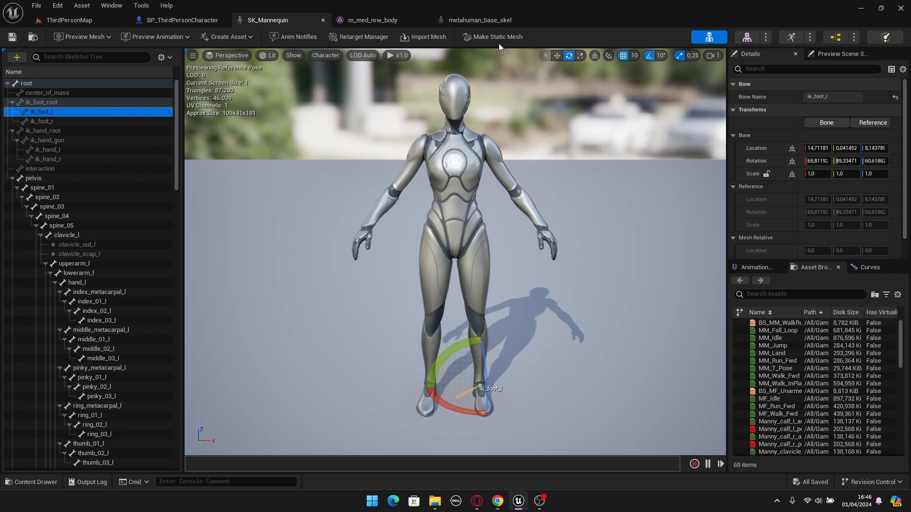
click(491, 20)
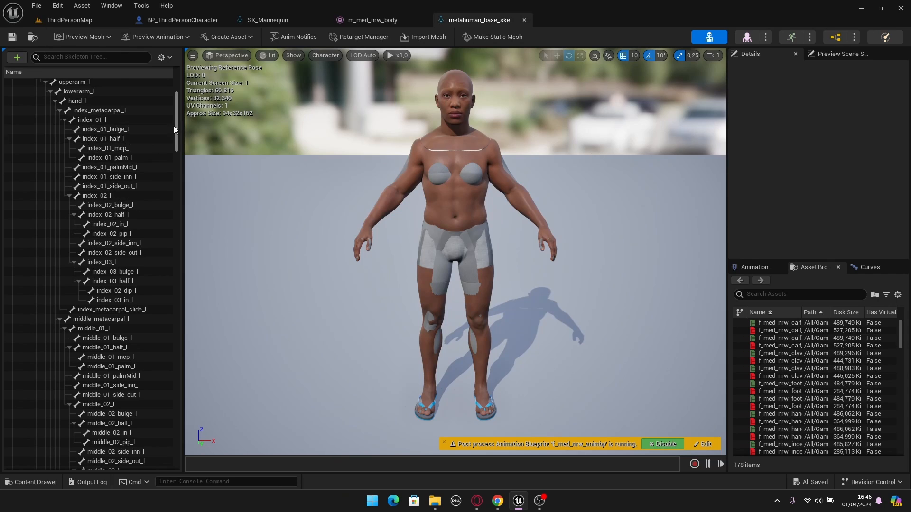
drag(175, 125, 176, 83)
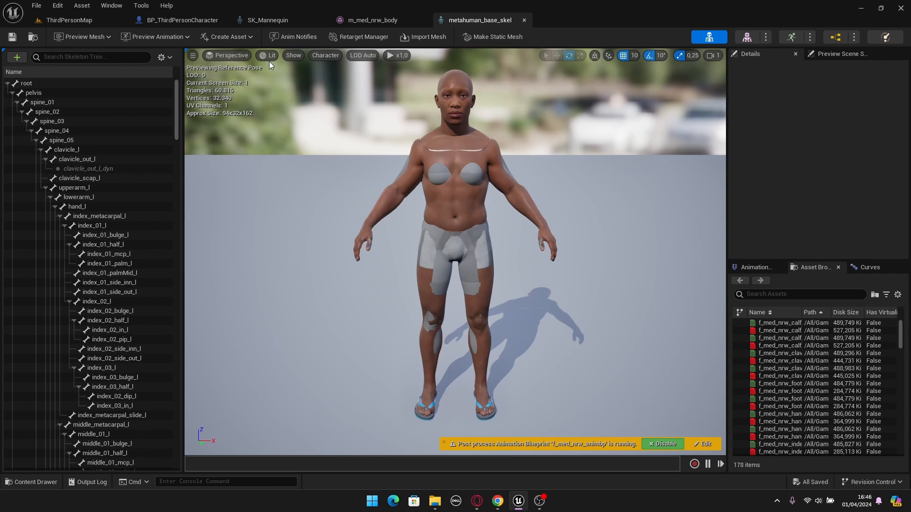
click(273, 21)
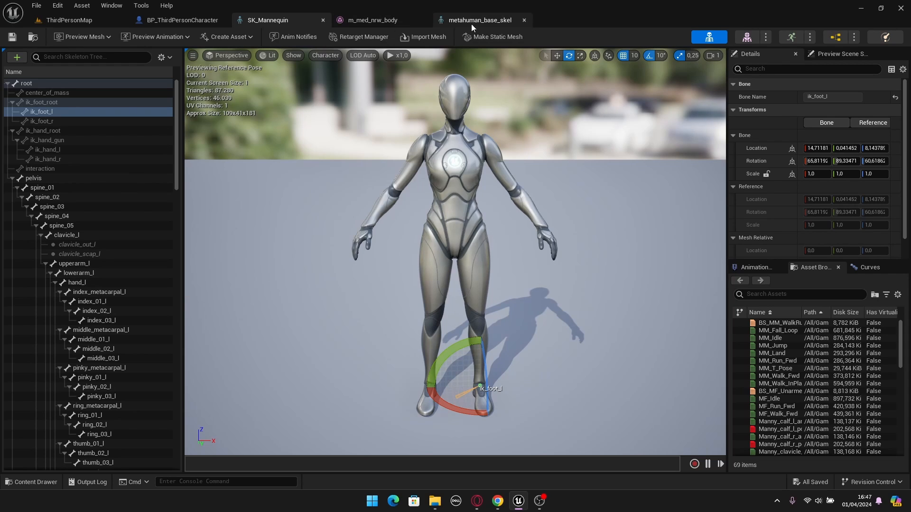
- Close the metahuman_base_skel and m_med_nrw_body editors and go over the bones of the SK_Mannequin skeleton
click(524, 20)
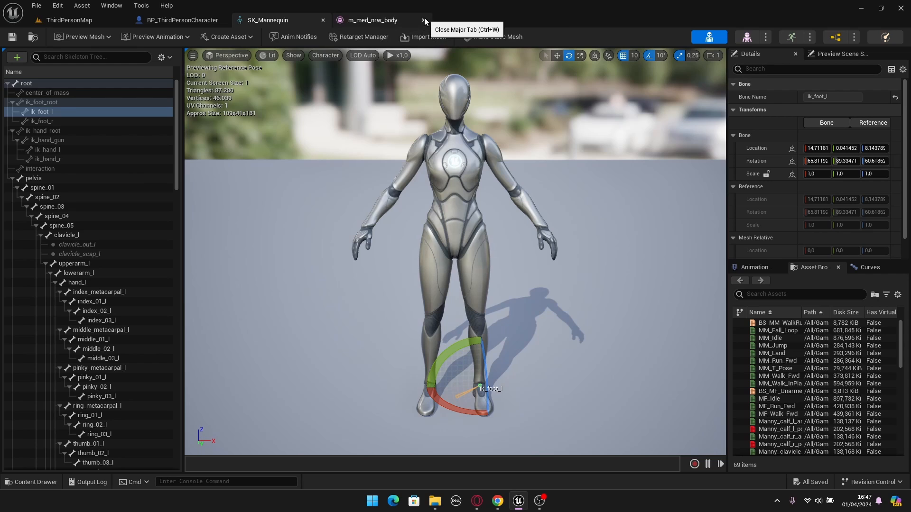
click(423, 19)
click(107, 236)
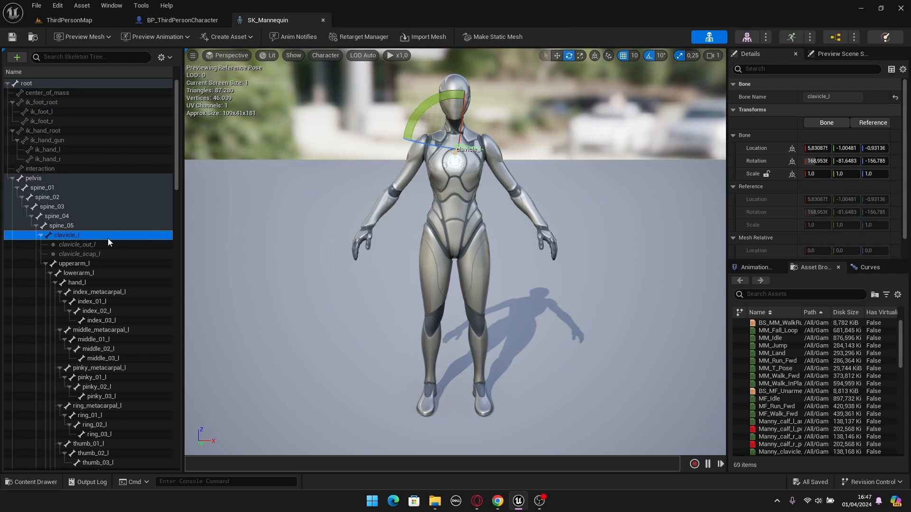
click(109, 141)
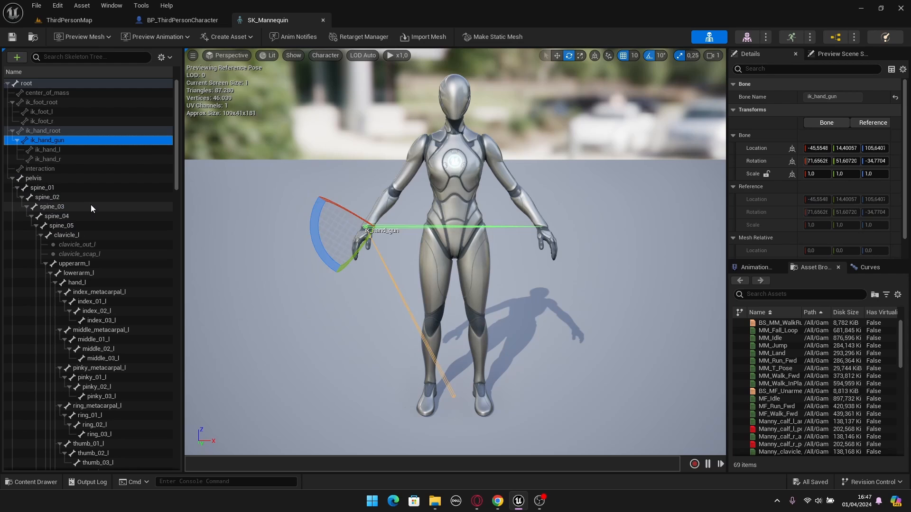
- Add a virtual bone to the root bone of SK_Mannequin with root as its target bone, and select the new bone
click(34, 84)
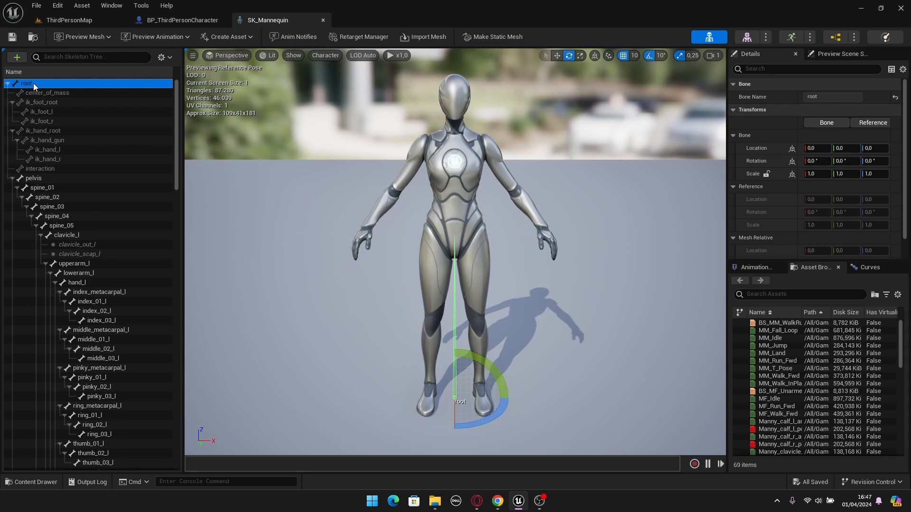
right_click(32, 83)
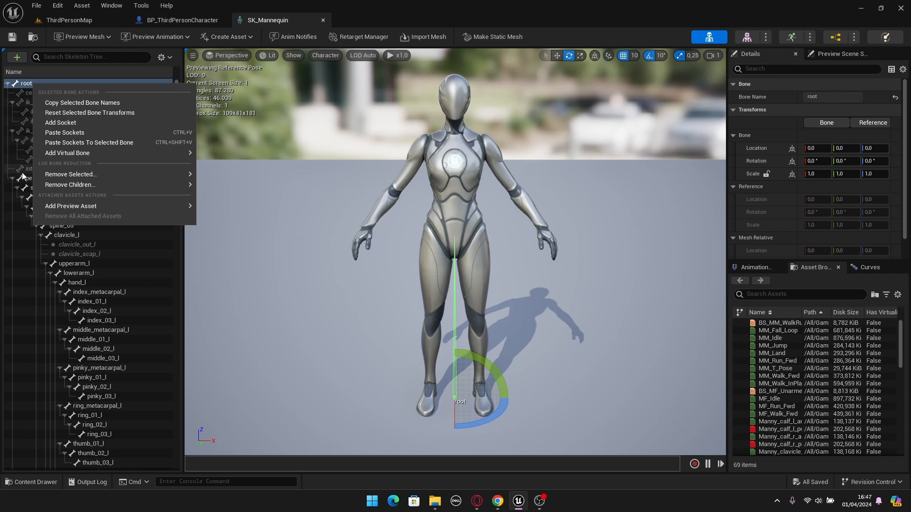
mouse_move(49, 172)
mouse_move(48, 154)
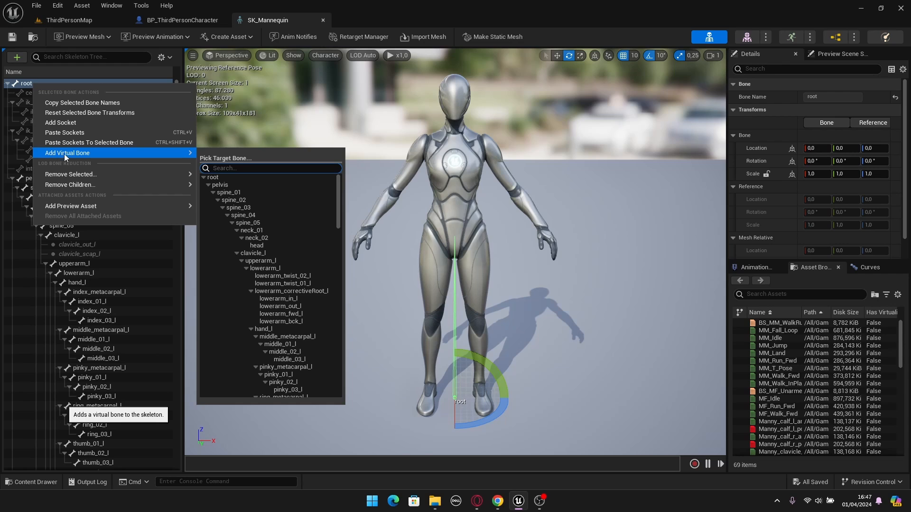
click(213, 177)
click(61, 102)
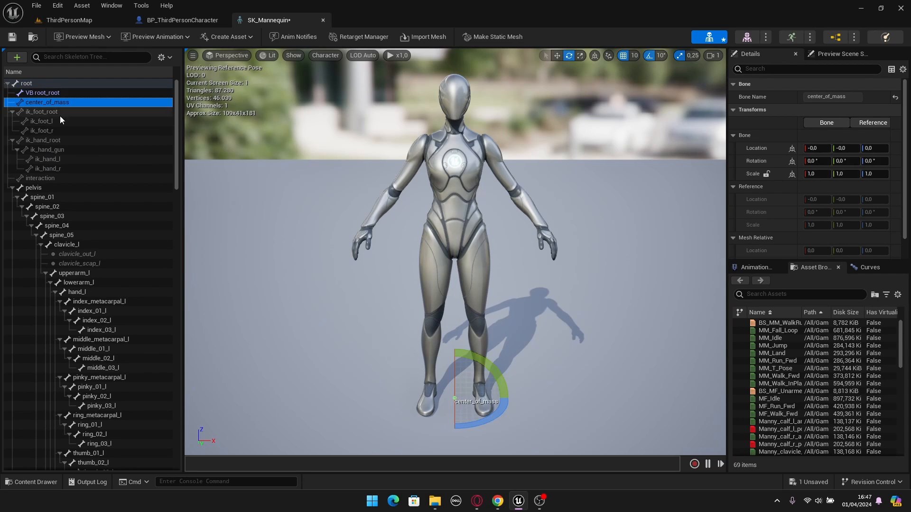
click(38, 93)
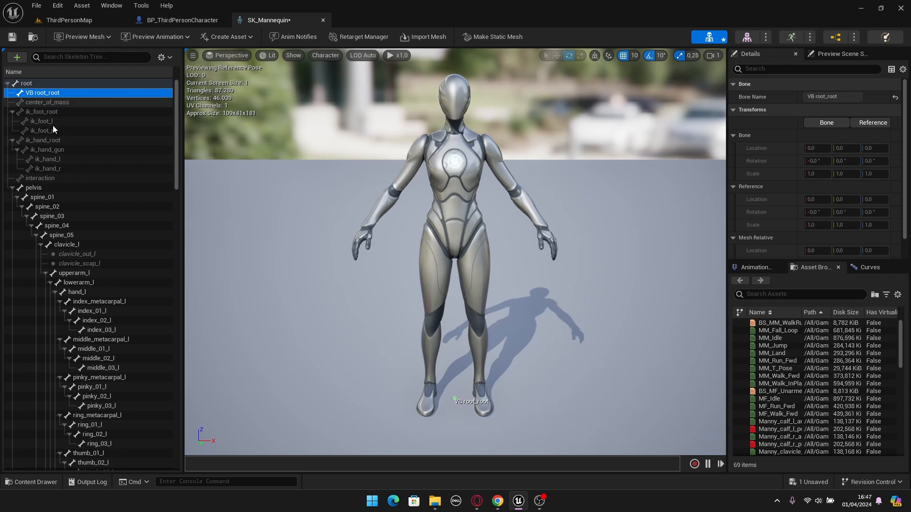
- Add two virtual bones to VB root_root with foot_r and foot_l as target bones, and save the skeleton
right_click(44, 95)
mouse_move(61, 136)
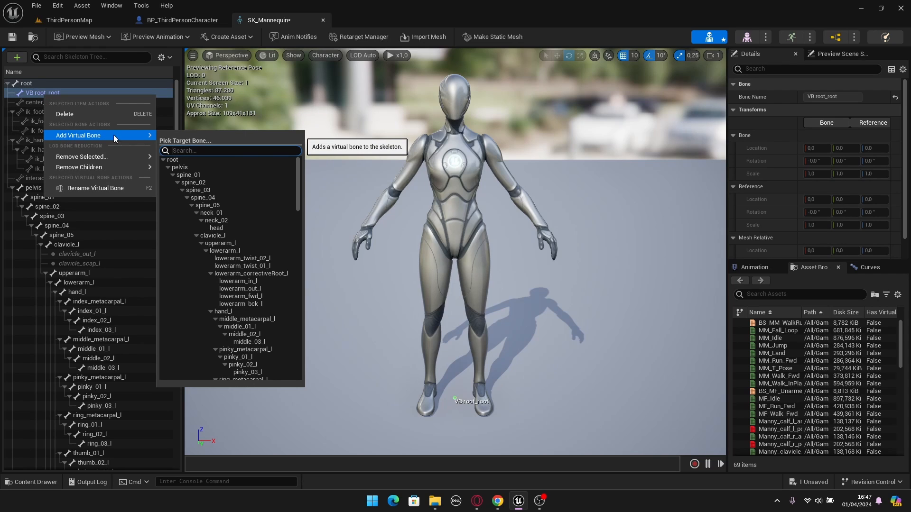
text(f)
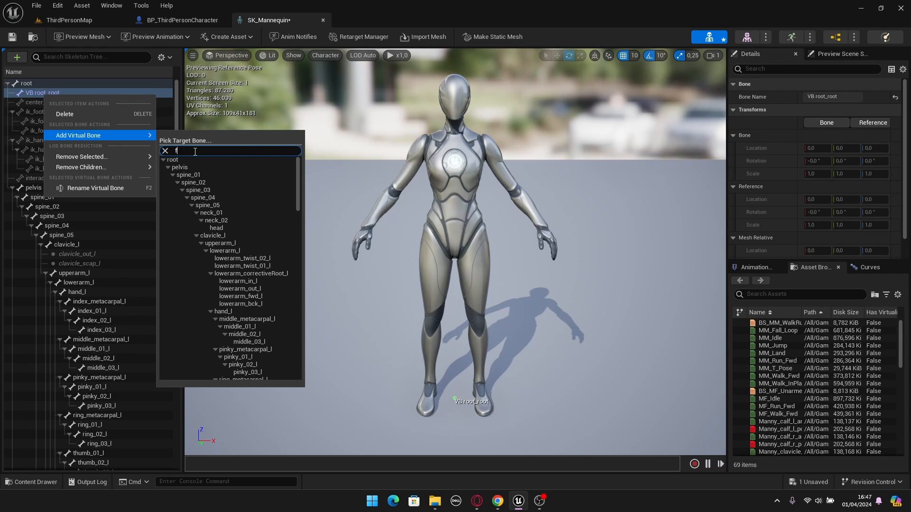
text(oot)
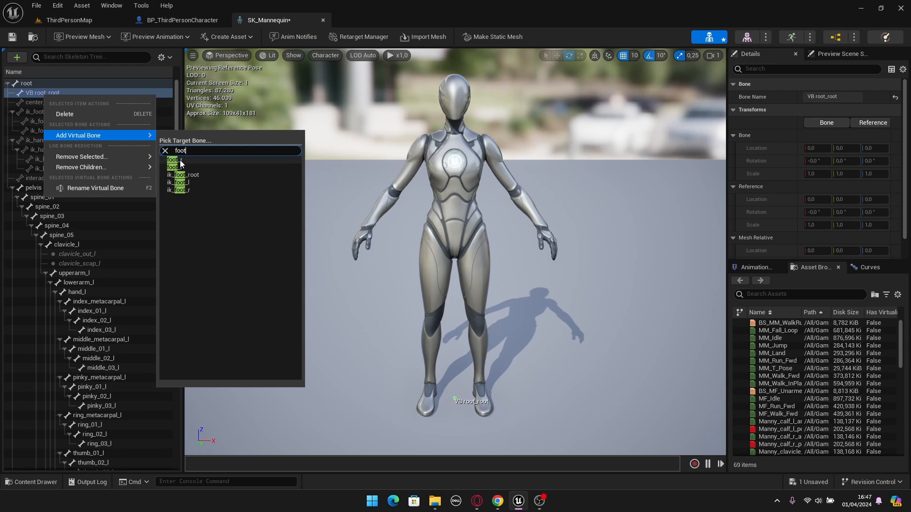
click(181, 159)
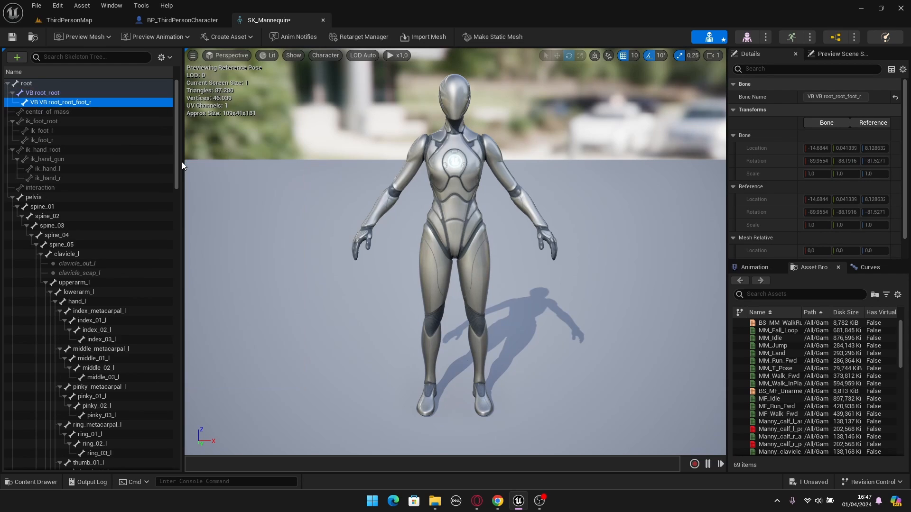
right_click(49, 94)
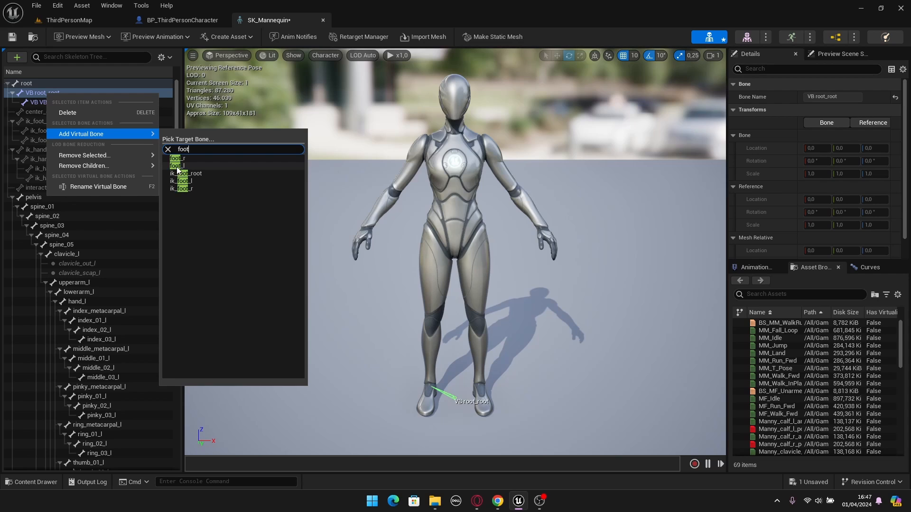
click(182, 166)
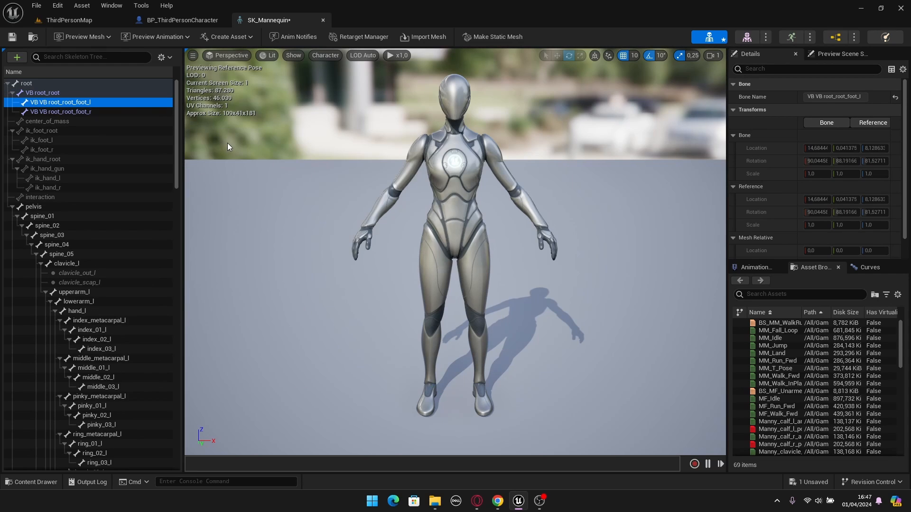
key(ctrl+s)
- Open the CR_Mannequin_BasicFootIK control rig from the Characters/Mannequins/Rigs folder
click(95, 21)
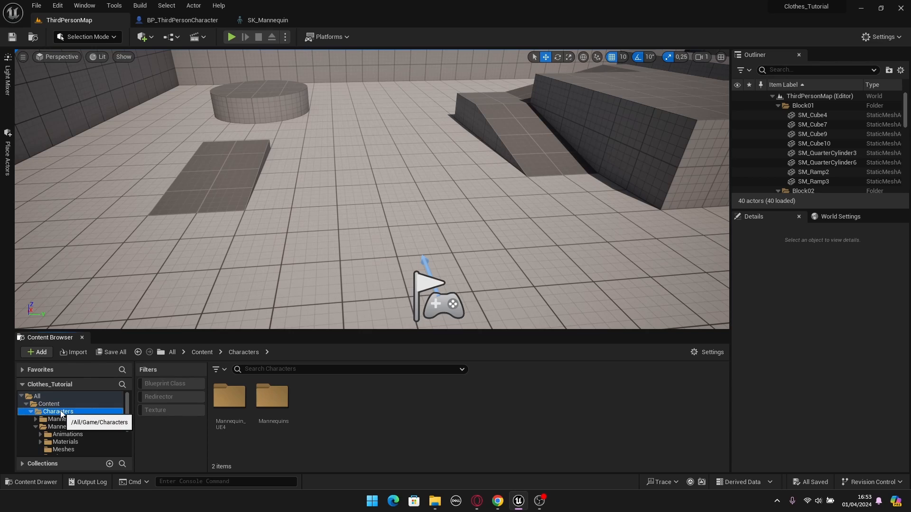
double_click(279, 411)
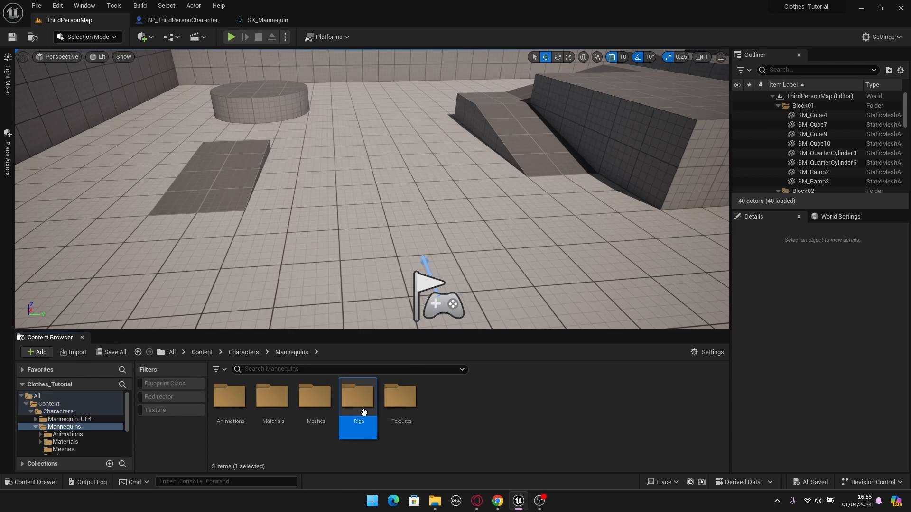
double_click(356, 442)
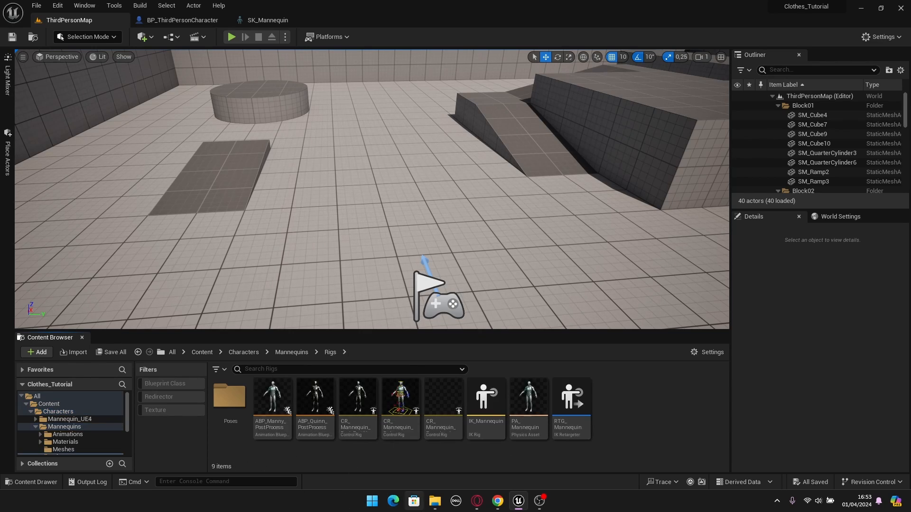
click(351, 435)
double_click(351, 434)
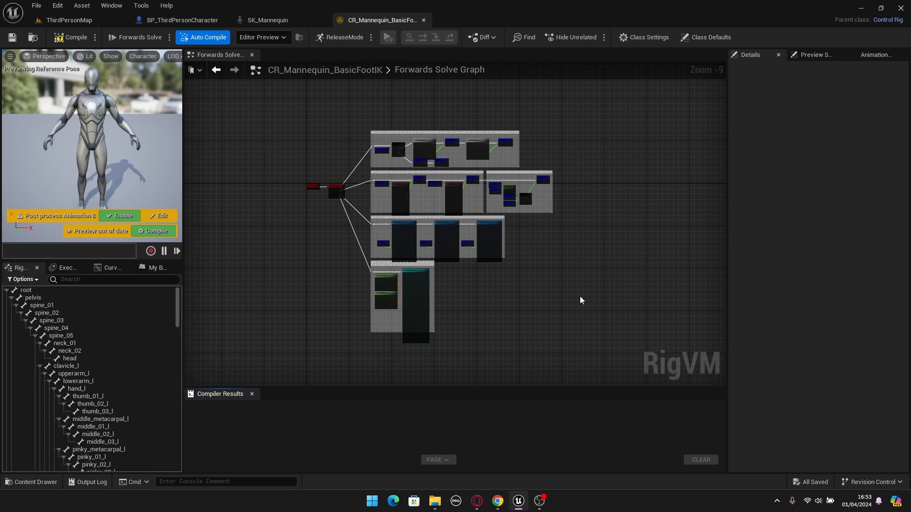
- Examine which bones the FootTrace nodes in the Forwards Solve graph use and compare them with SK_Mannequin's virtual bones
scroll(459, 172, up, 8)
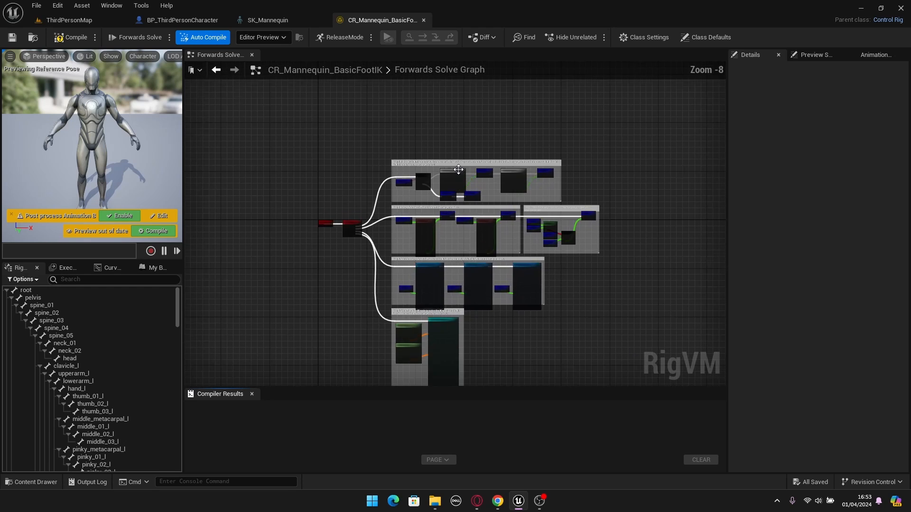
scroll(436, 240, up, 1)
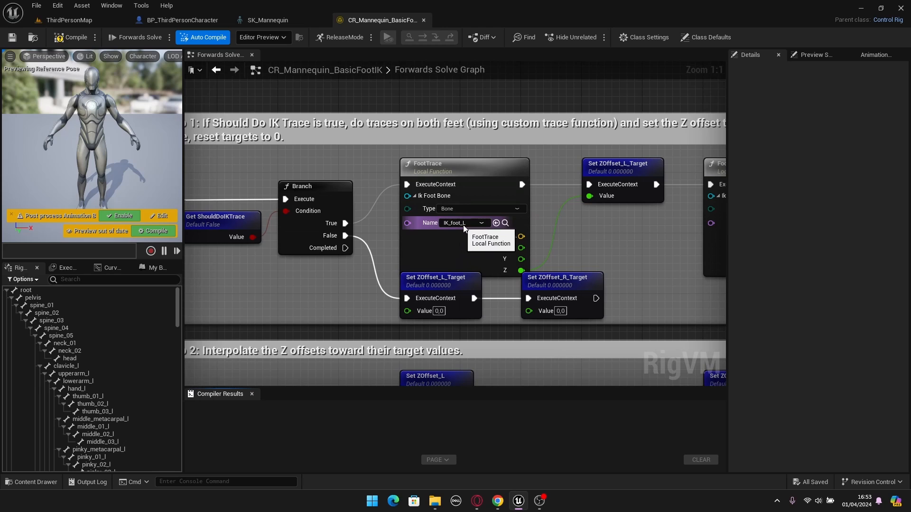
right_drag(607, 242, 398, 214)
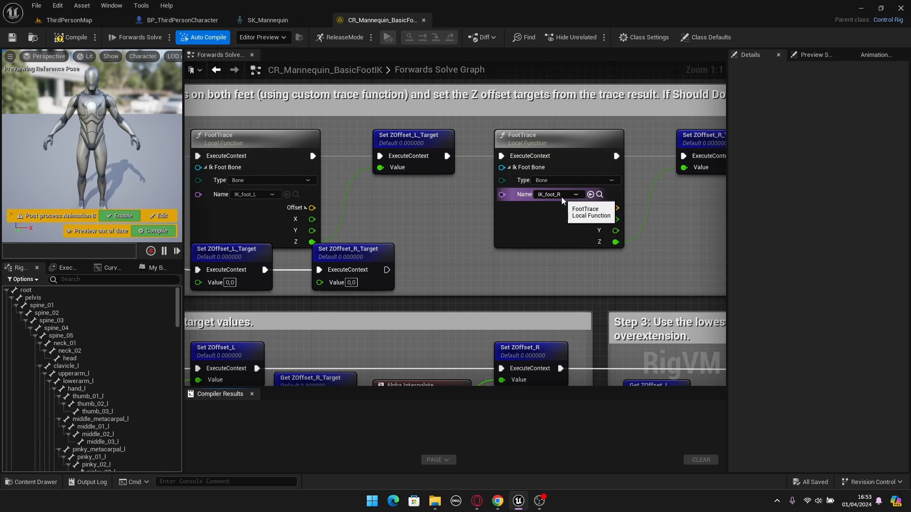
scroll(498, 244, down, 2)
right_drag(444, 273, 499, 151)
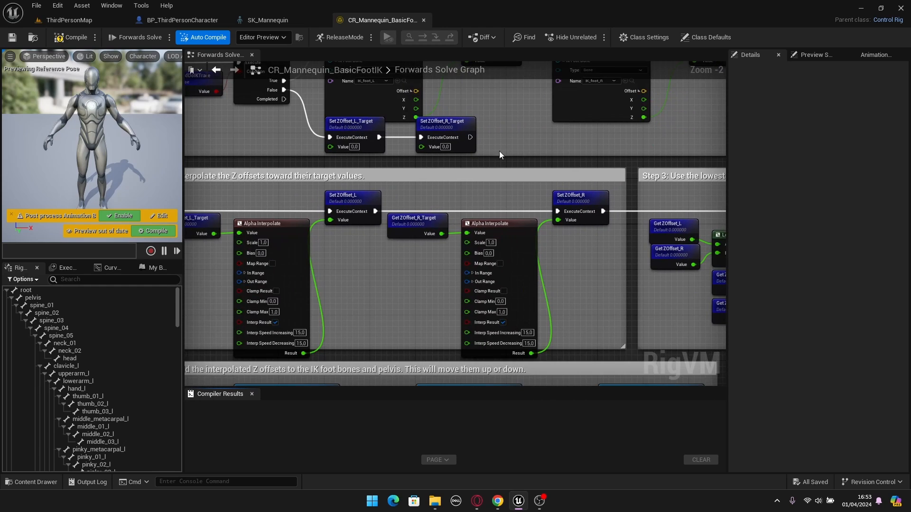
scroll(495, 163, down, 1)
right_drag(419, 105, 439, 232)
scroll(438, 232, up, 3)
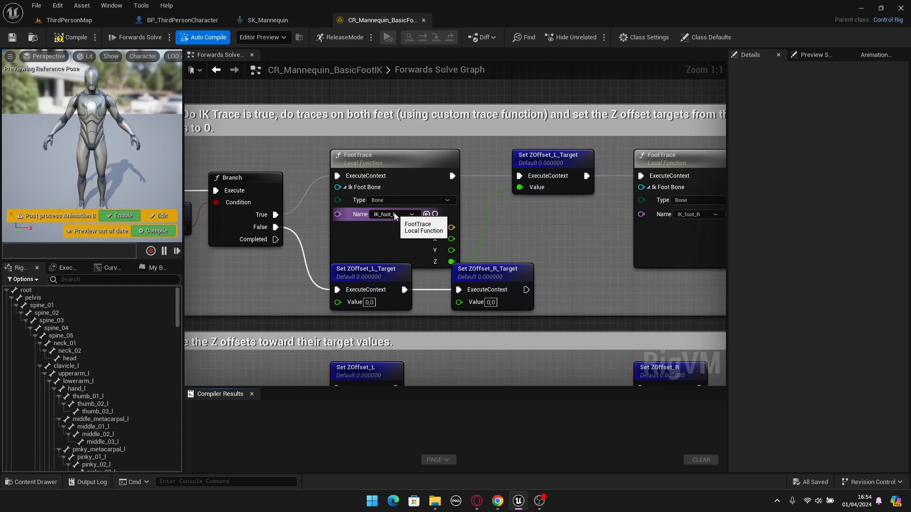
click(277, 20)
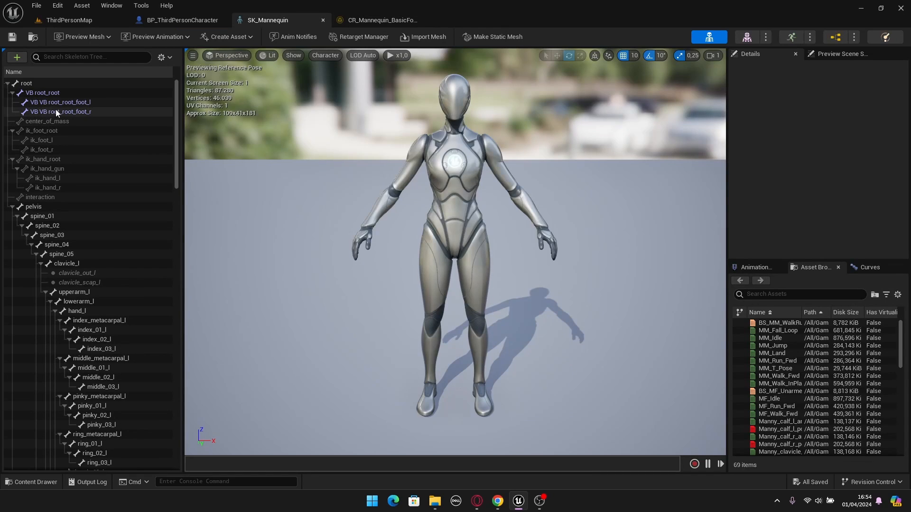
click(375, 20)
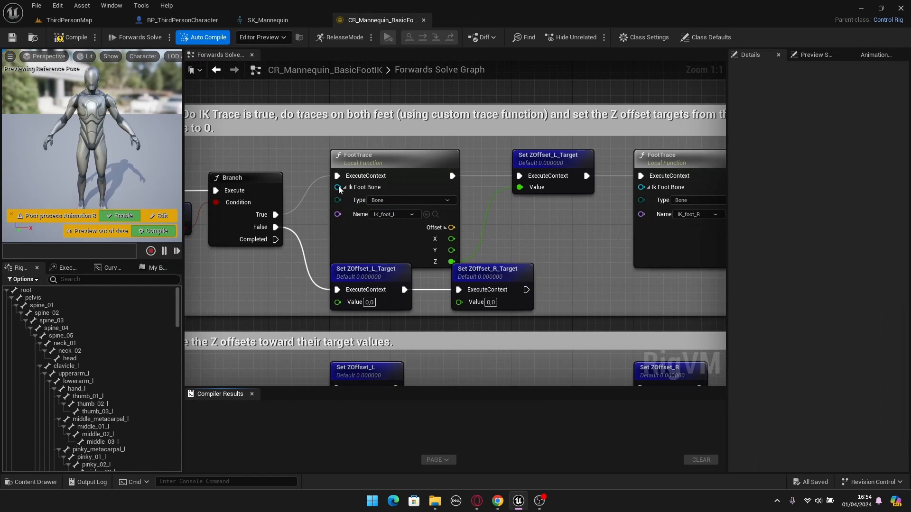
- Look through the control rig's bone hierarchy for the virtual foot bones
scroll(467, 233, down, 6)
scroll(467, 233, up, 1)
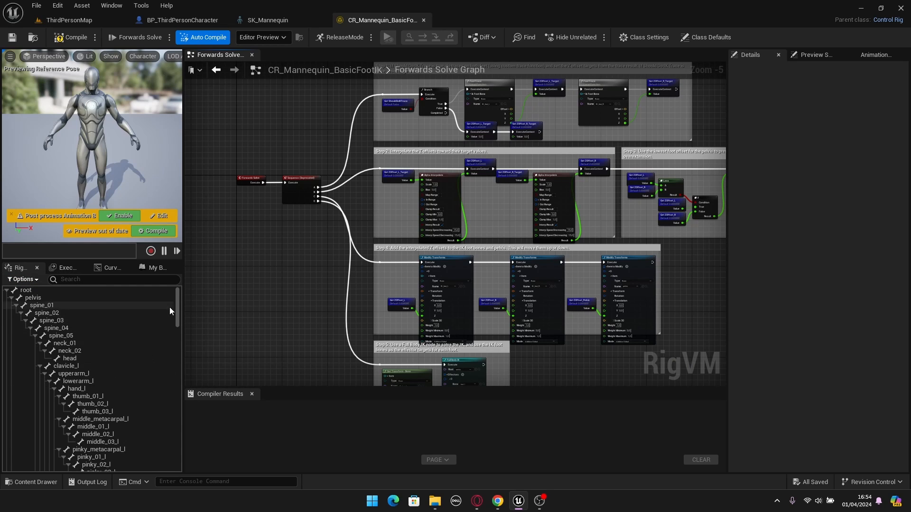
drag(175, 304, 176, 464)
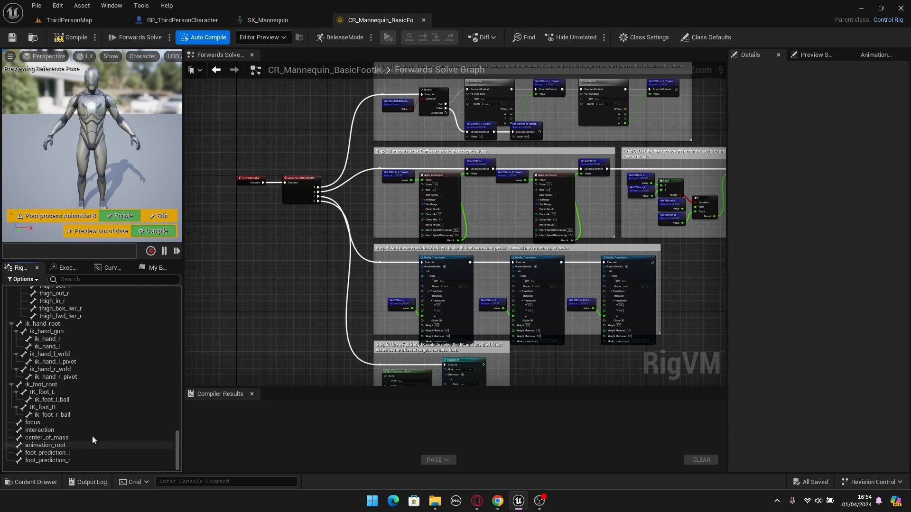
scroll(78, 430, up, 3)
scroll(79, 428, up, 7)
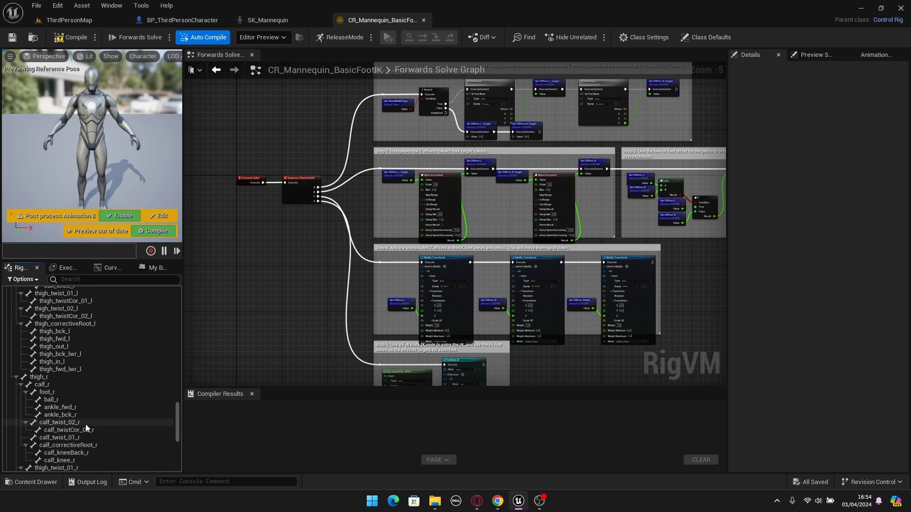
drag(179, 412, 177, 297)
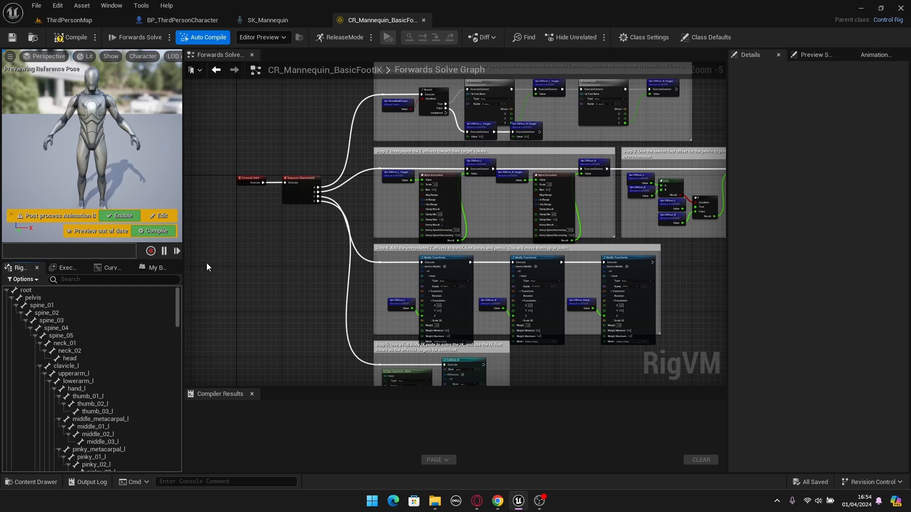
- Refresh the rig hierarchy from the SKM_Manny skeletal mesh and expand the VB root_root bone
right_click(30, 291)
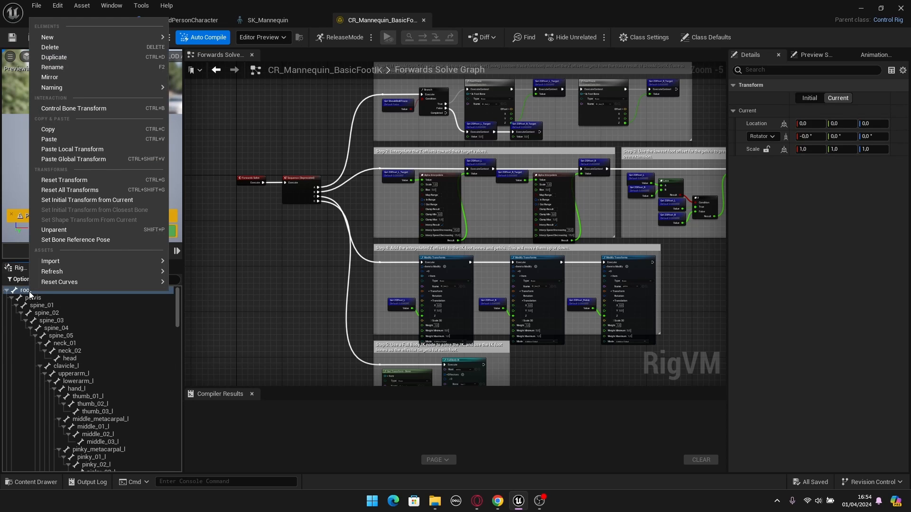
mouse_move(56, 272)
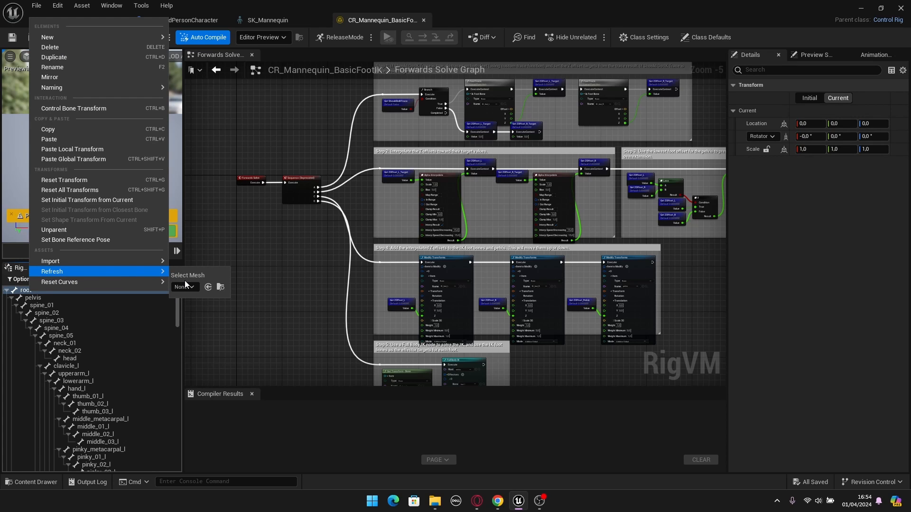
click(182, 289)
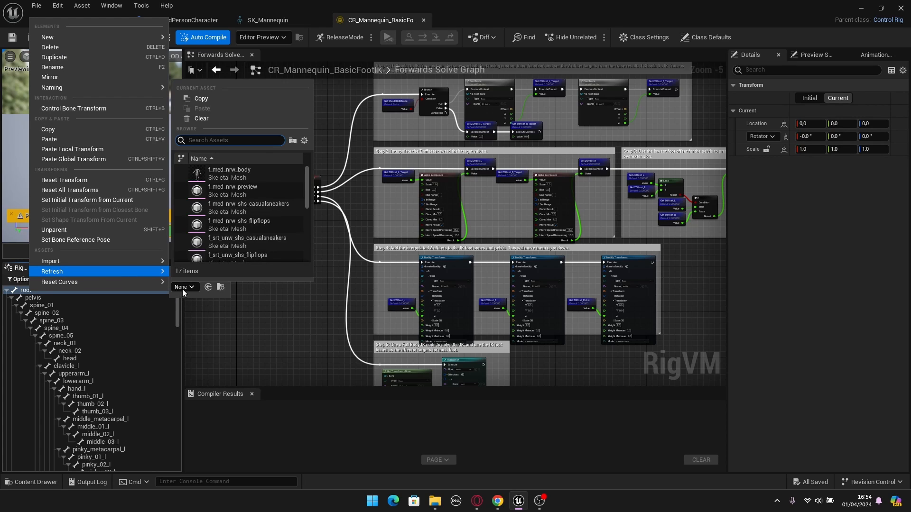
scroll(256, 238, down, 5)
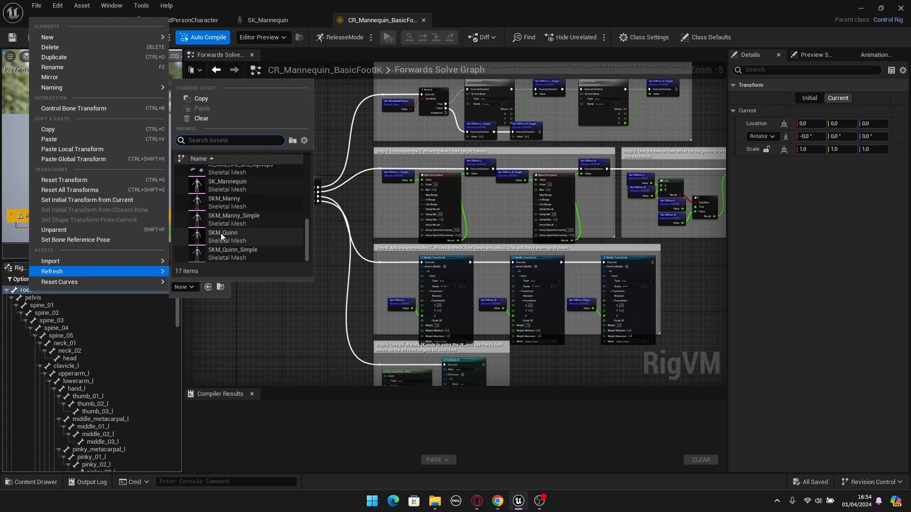
click(236, 207)
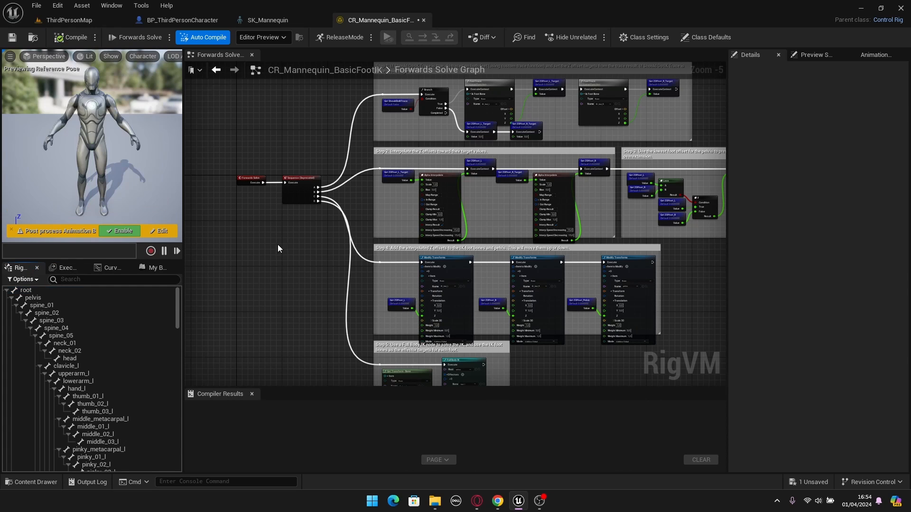
drag(178, 295, 177, 459)
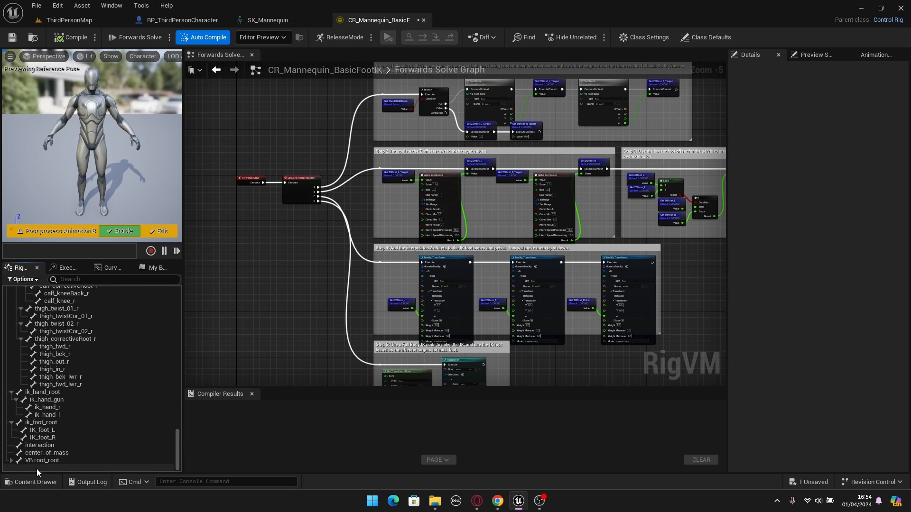
click(10, 461)
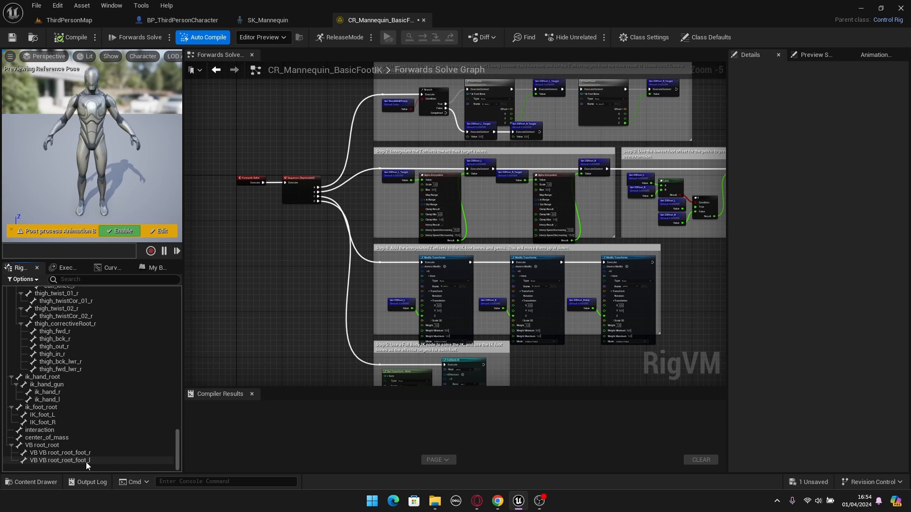
- Set the IK foot bone name of the left-foot FootTrace node in Step 1 to VB VB root_root_foot_l
right_drag(254, 275, 221, 334)
scroll(557, 138, up, 3)
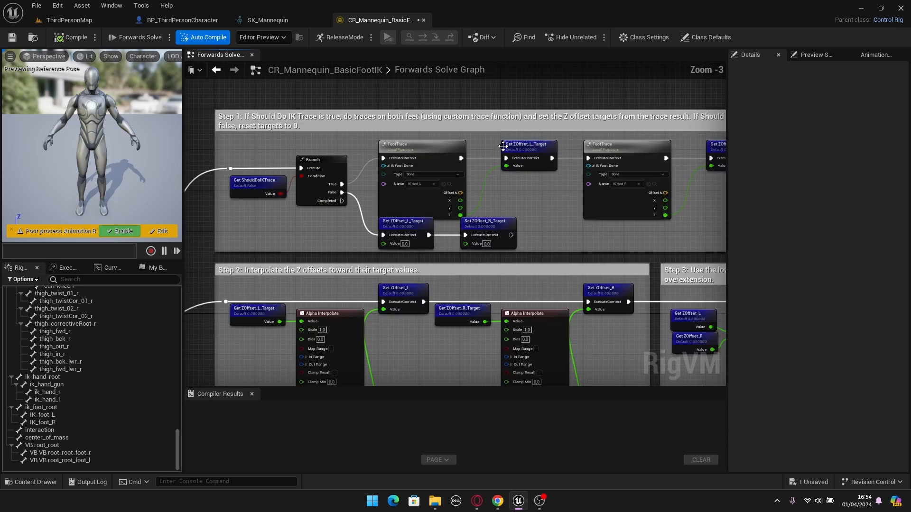
scroll(507, 273, down, 4)
scroll(507, 273, up, 1)
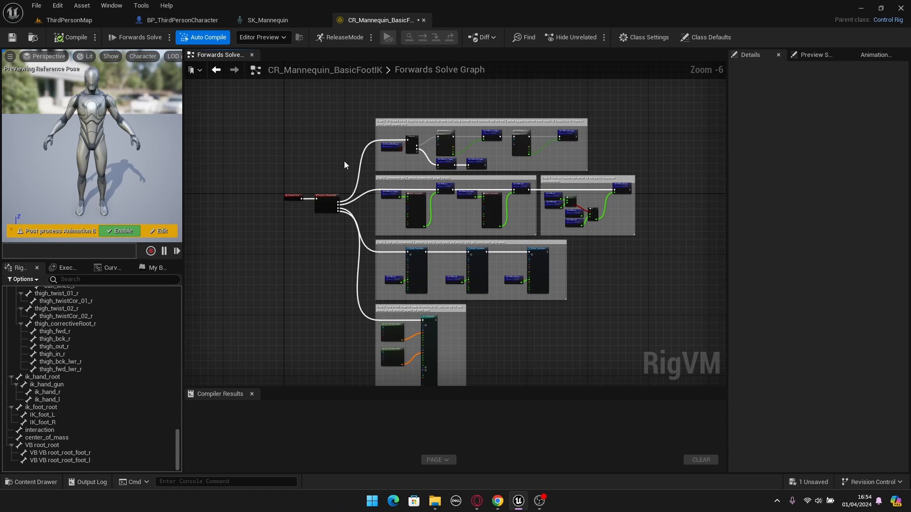
scroll(402, 248, up, 6)
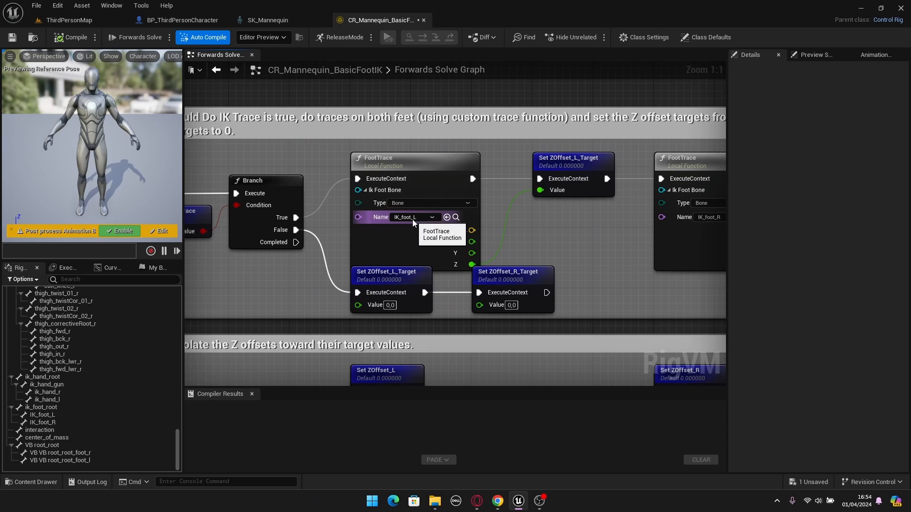
click(413, 219)
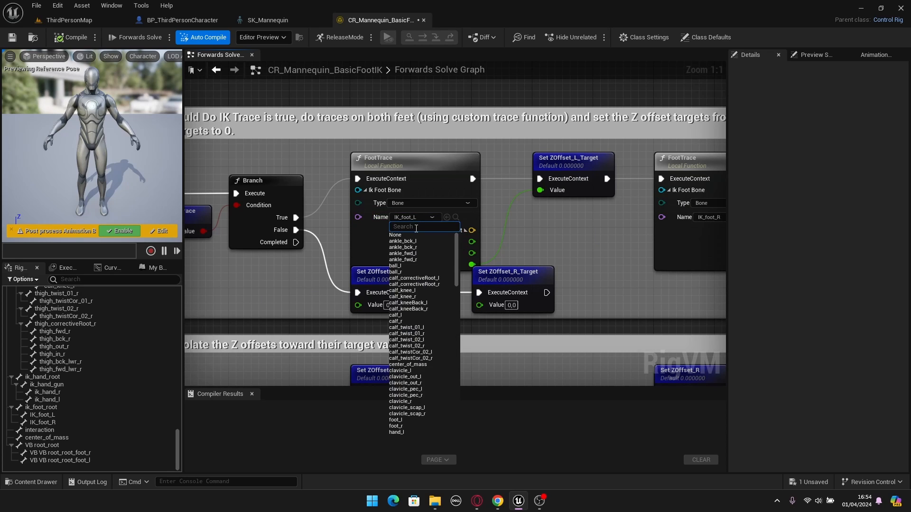
text(VB)
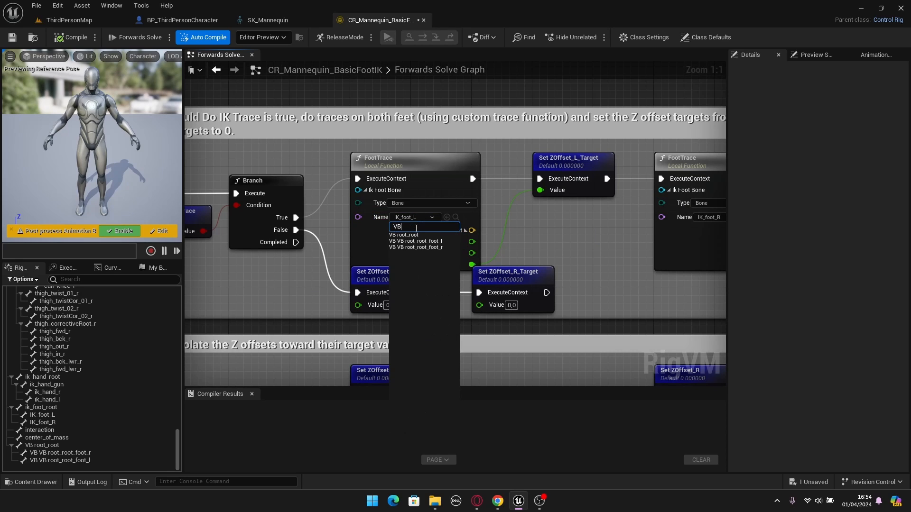
click(439, 242)
- Set the IK foot bone name of the right-foot FootTrace node in Step 1 to VB VB root_root_foot_r
right_drag(556, 240, 314, 235)
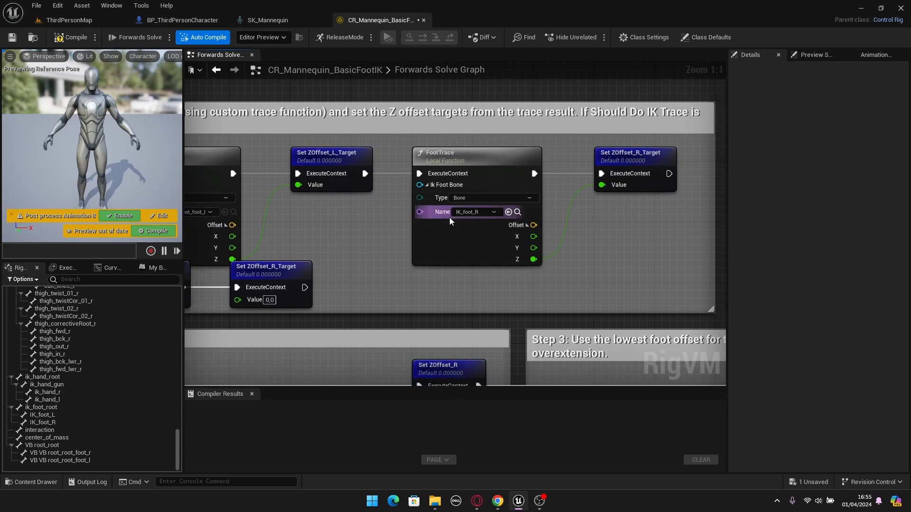
click(478, 213)
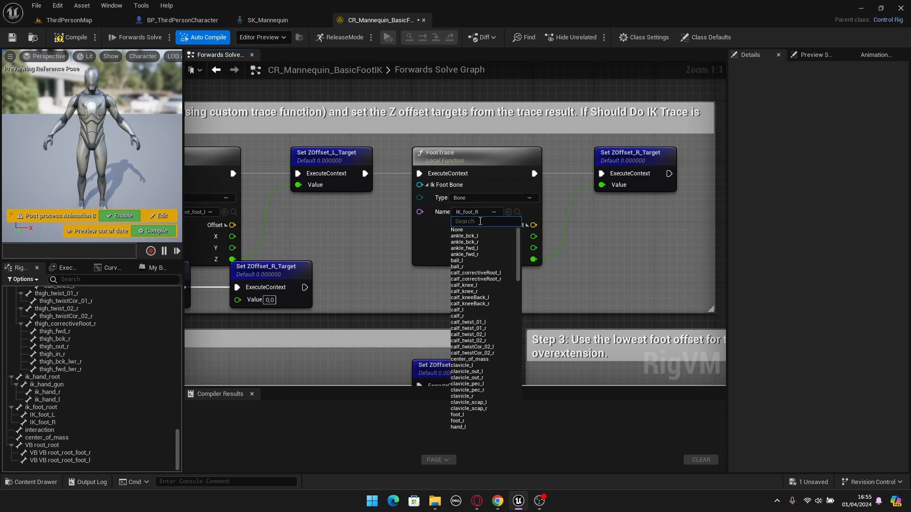
text(vb)
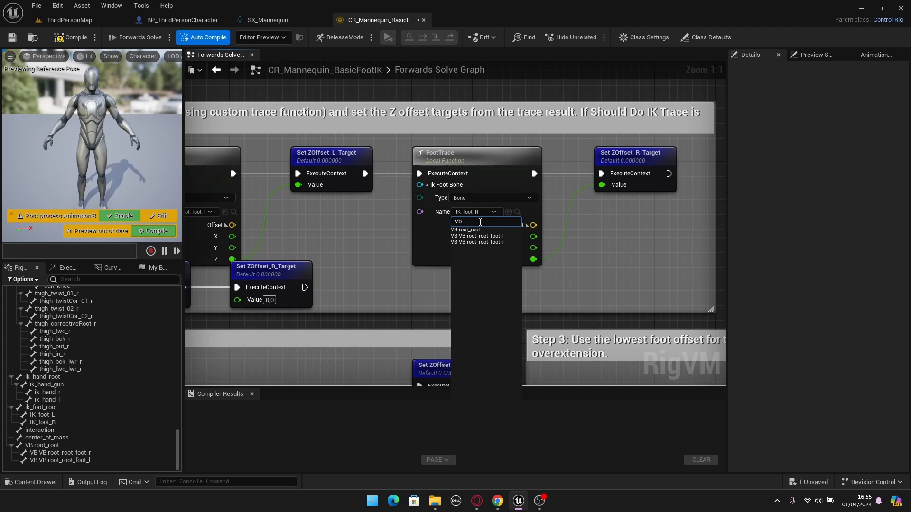
click(500, 243)
- Set the item name of the left-foot Modify Transforms node in Step 4 to VB VB root_root_foot_l
scroll(500, 243, down, 4)
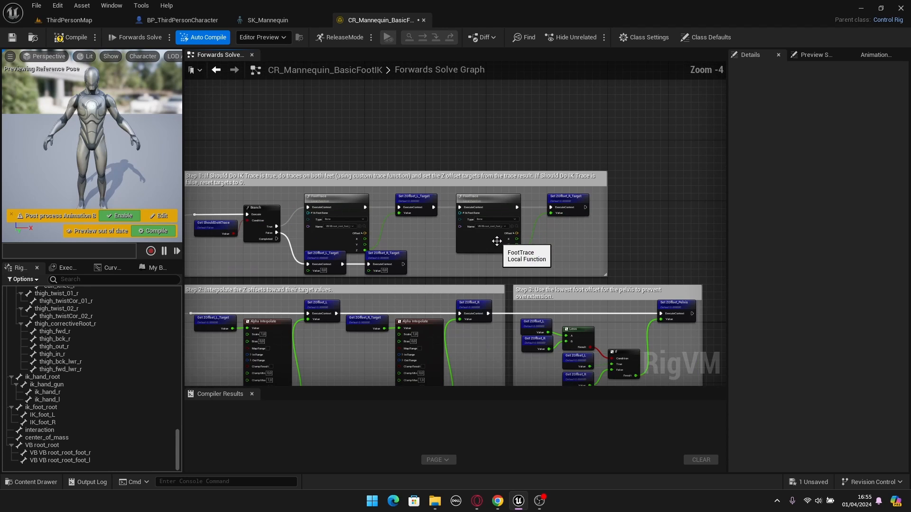
right_drag(339, 347, 421, 214)
right_drag(450, 254, 480, 175)
scroll(365, 248, up, 4)
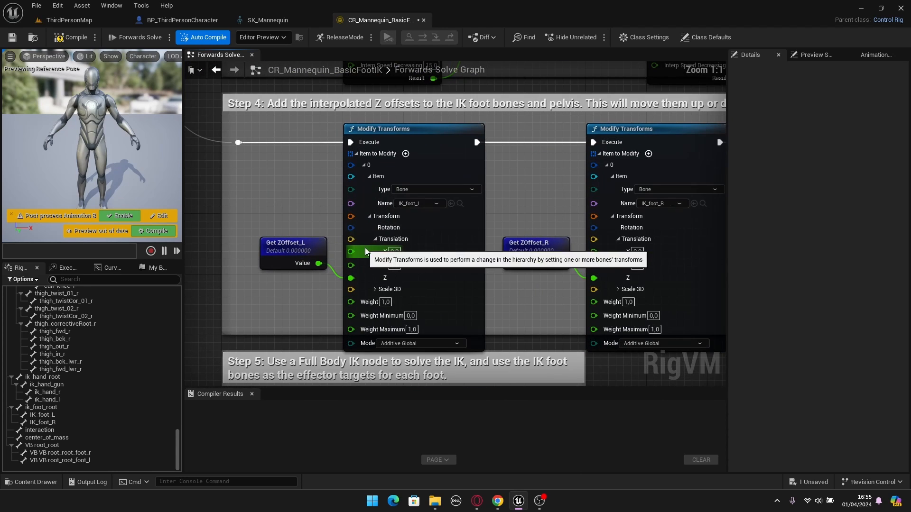
click(412, 206)
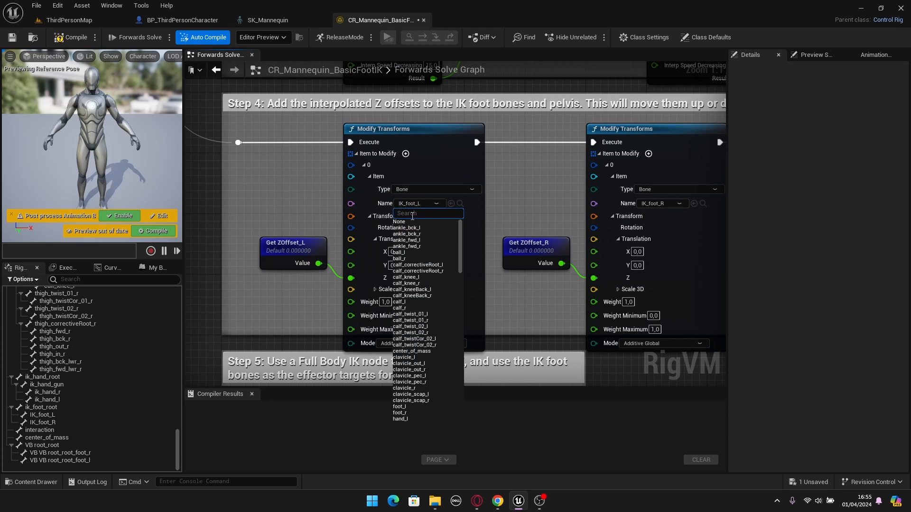
text(vb)
click(436, 229)
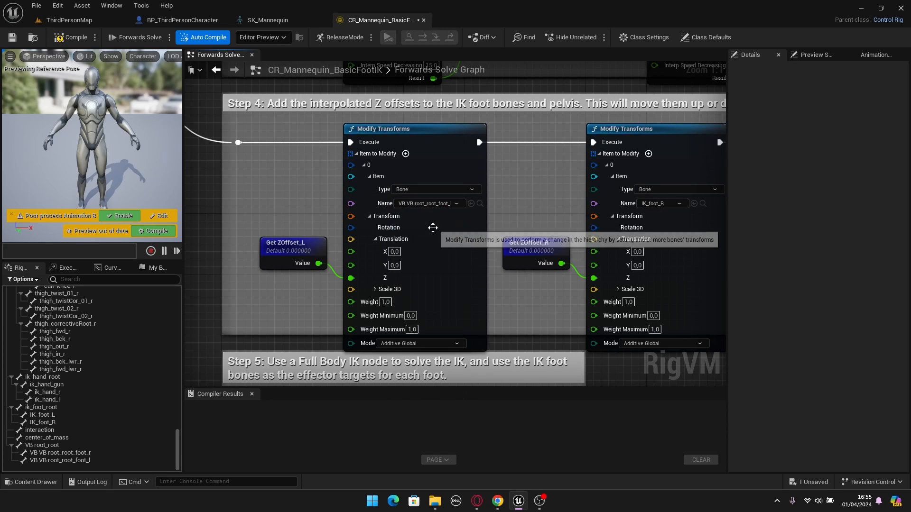
- Set the item name of the right-foot Modify Transforms node in Step 4 to VB VB root_root_foot_r
scroll(442, 229, down, 1)
scroll(554, 252, up, 1)
click(449, 200)
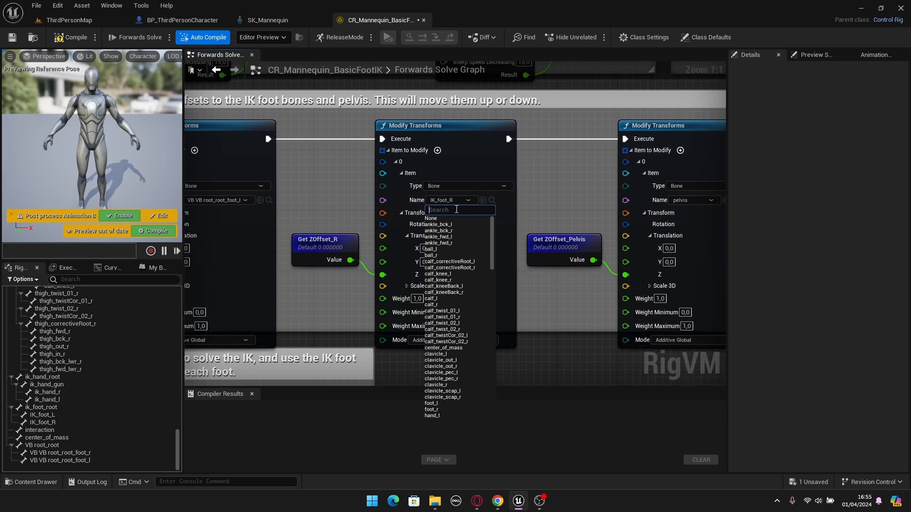
text(vb)
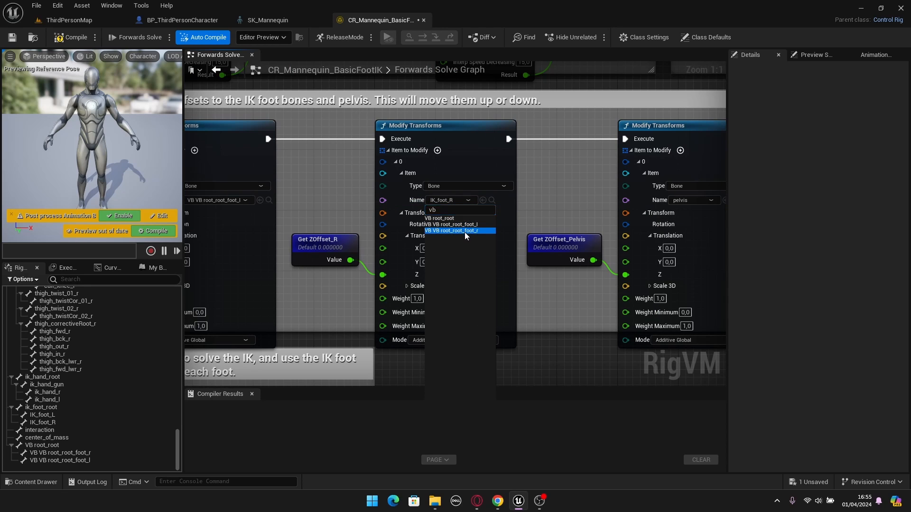
click(462, 232)
- Set the bone name of the left-foot Get Transform node in Step 5 to VB VB root_root_foot_l
scroll(513, 233, down, 2)
right_drag(563, 239, 580, 125)
right_drag(403, 318, 576, 207)
right_drag(354, 289, 356, 287)
scroll(356, 288, up, 2)
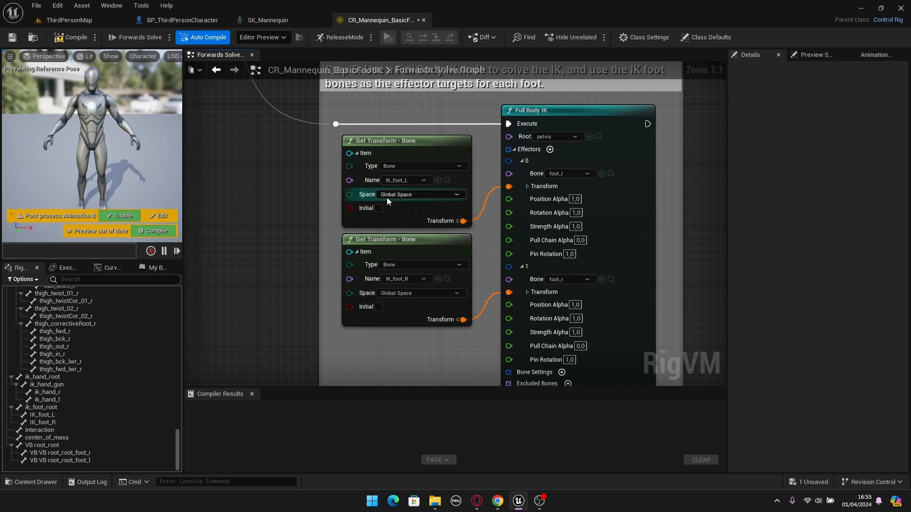
click(395, 182)
text(vb)
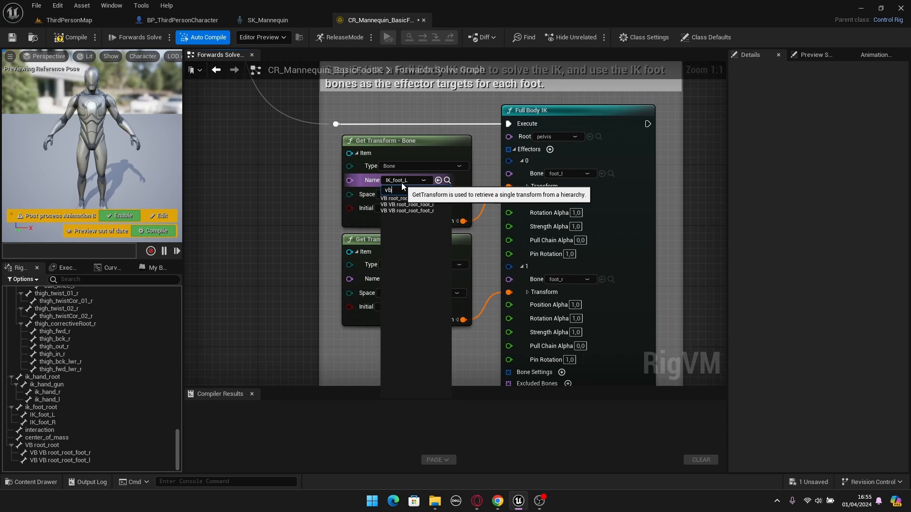
click(422, 205)
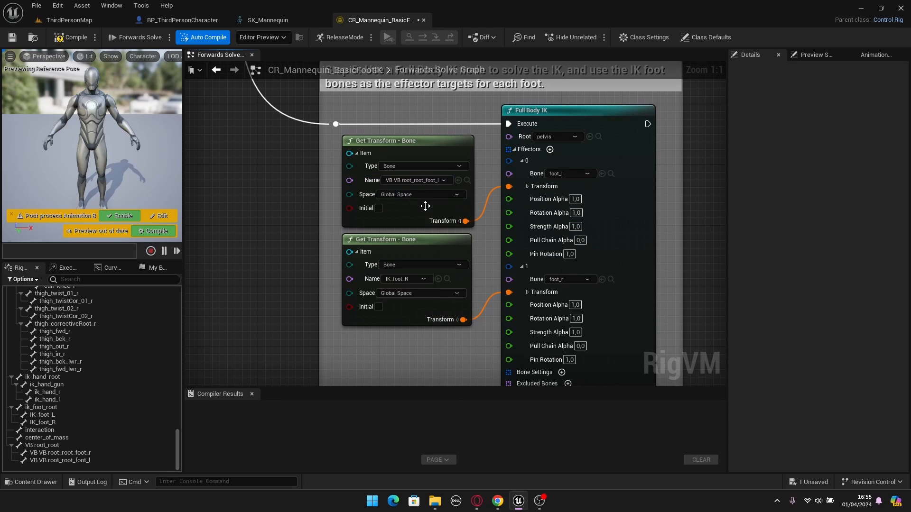
- Set the bone name of the right-foot Get Transform node in Step 5 to VB VB root_root_foot_r
click(392, 281)
text(vb)
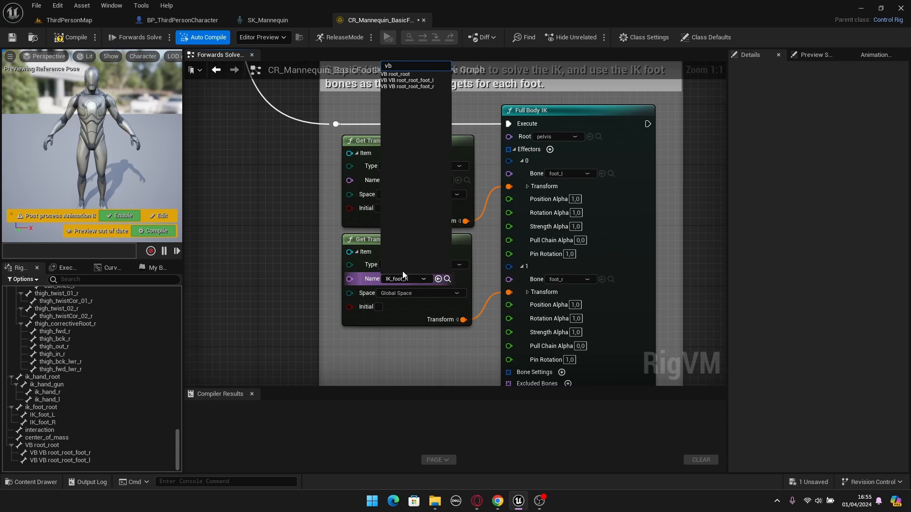
click(429, 87)
- Compile and save the CR_Mannequin_BasicFootIK control rig, and close it together with the SK_Mannequin skeleton
scroll(356, 251, down, 6)
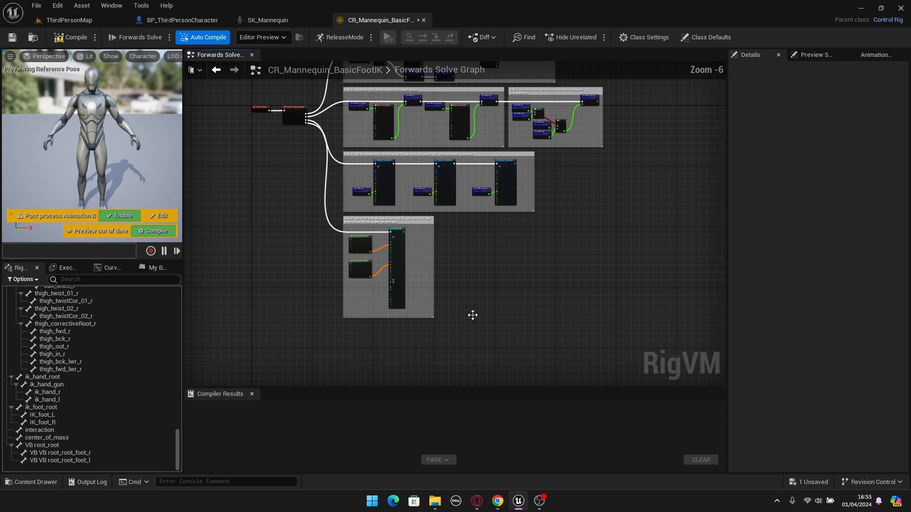
scroll(438, 257, up, 1)
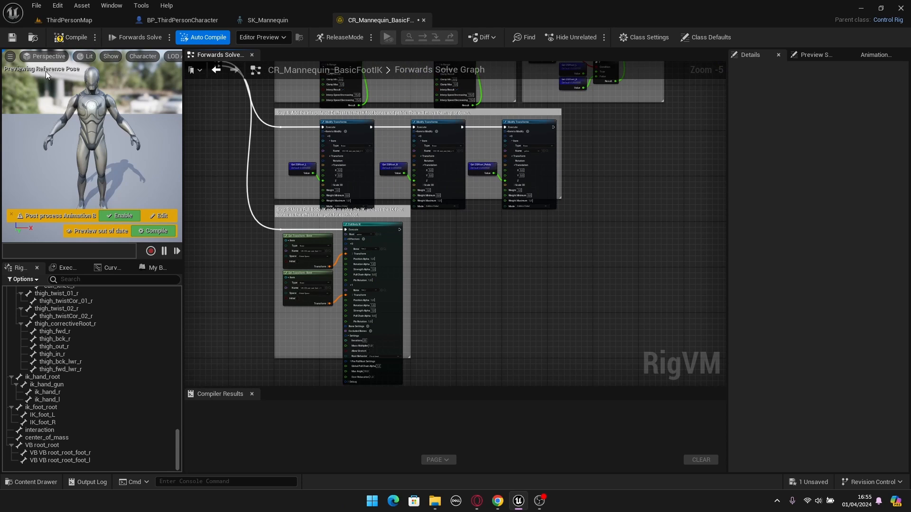
click(65, 39)
click(12, 37)
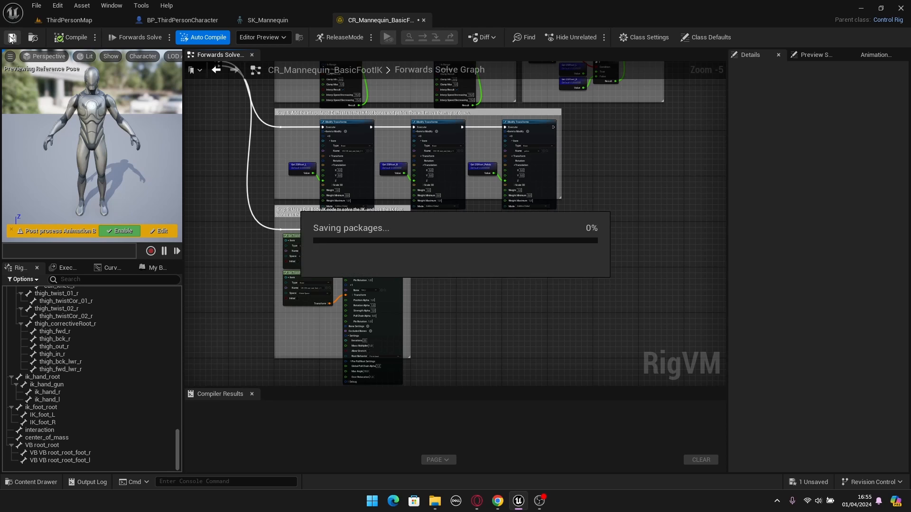
click(424, 20)
click(324, 20)
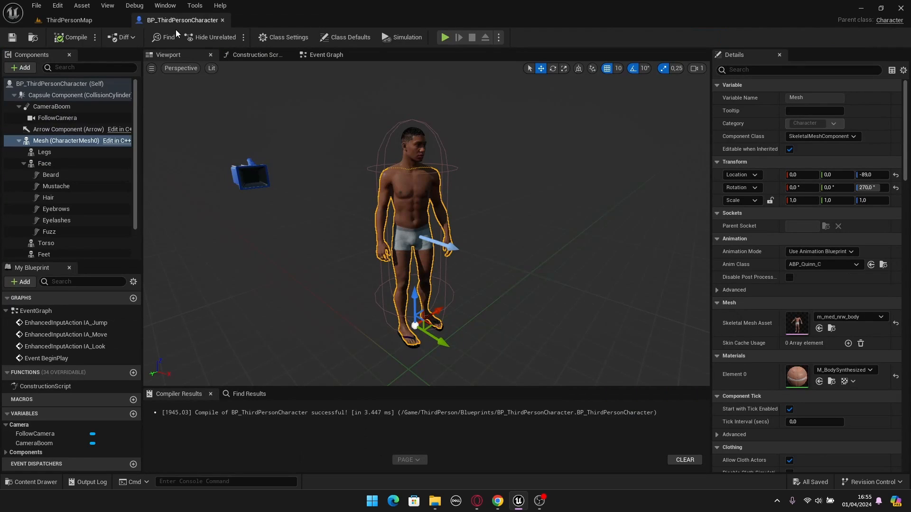
- Play-test ThirdPersonMap by running the character forward and backward to check its feet, and end the play session
right_drag(474, 240, 468, 215)
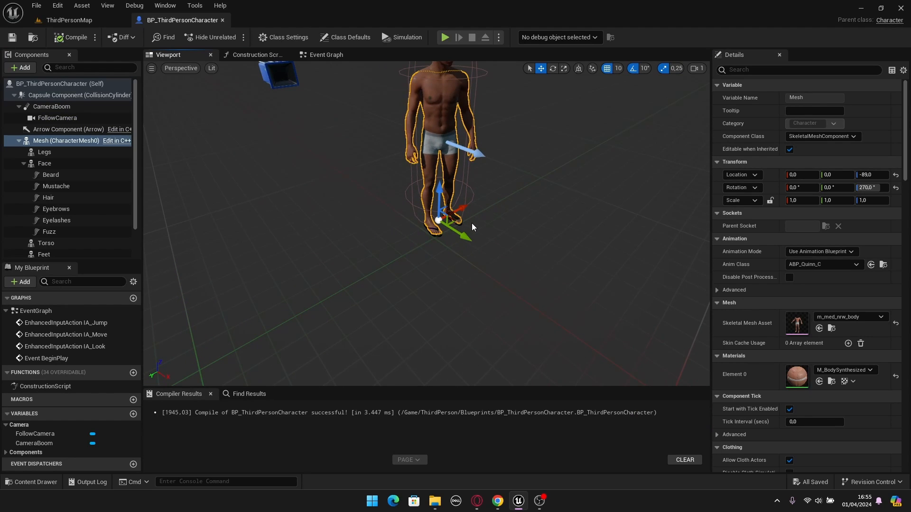
click(69, 20)
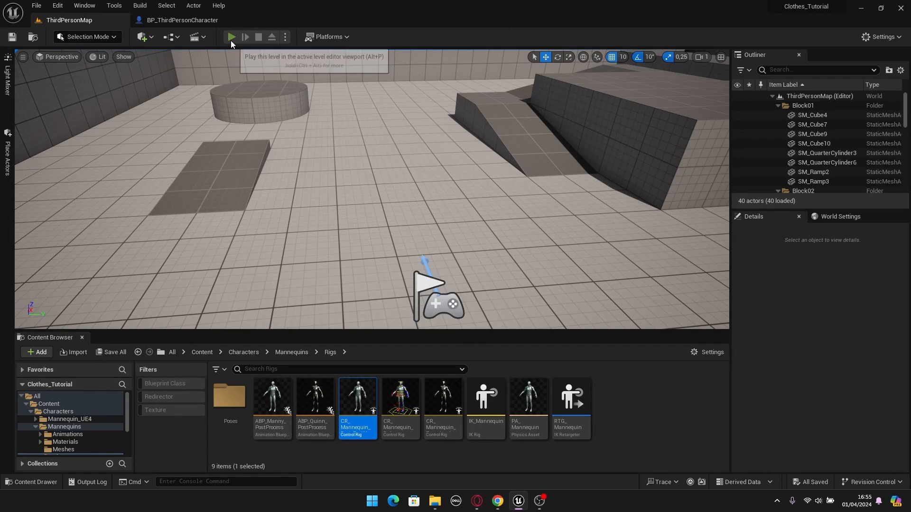
key(alt+p)
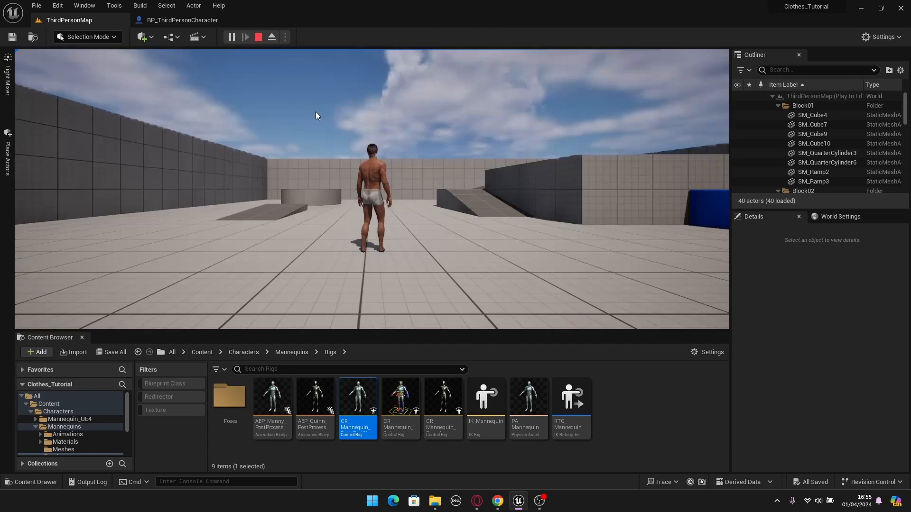
key(w)
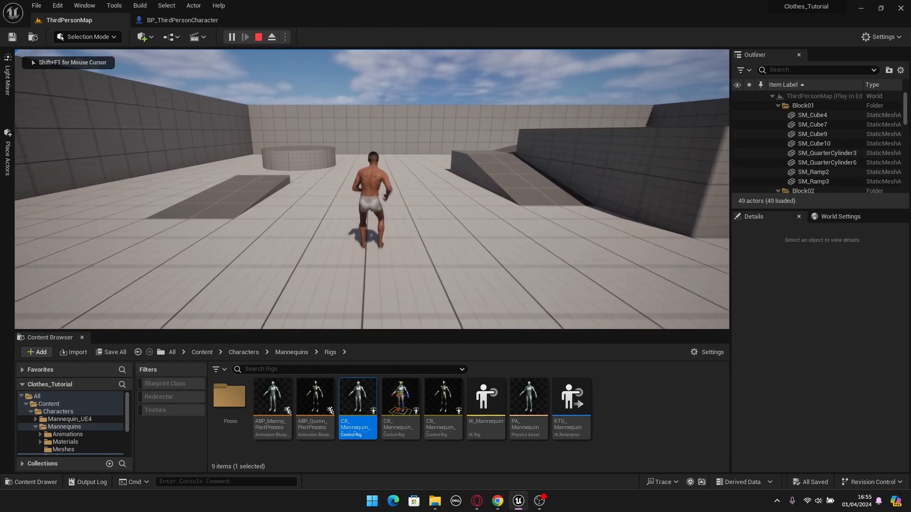
key(s)
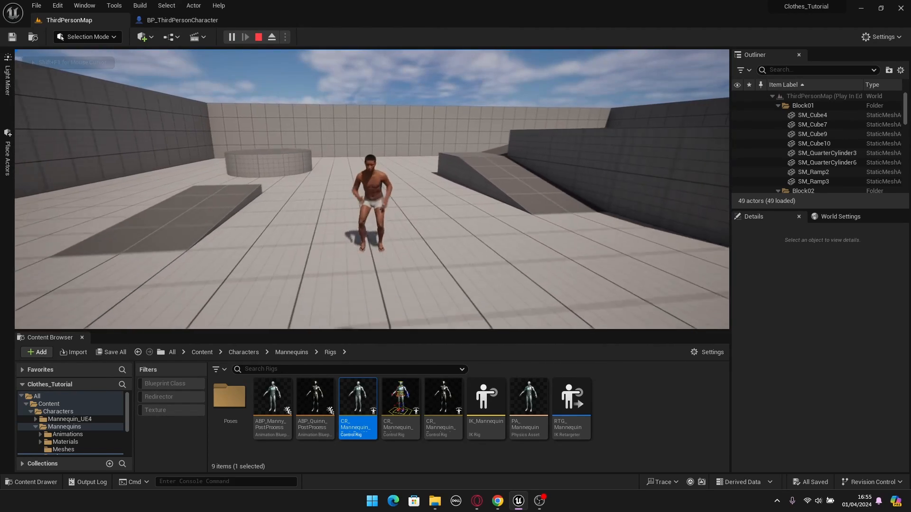
key(w)
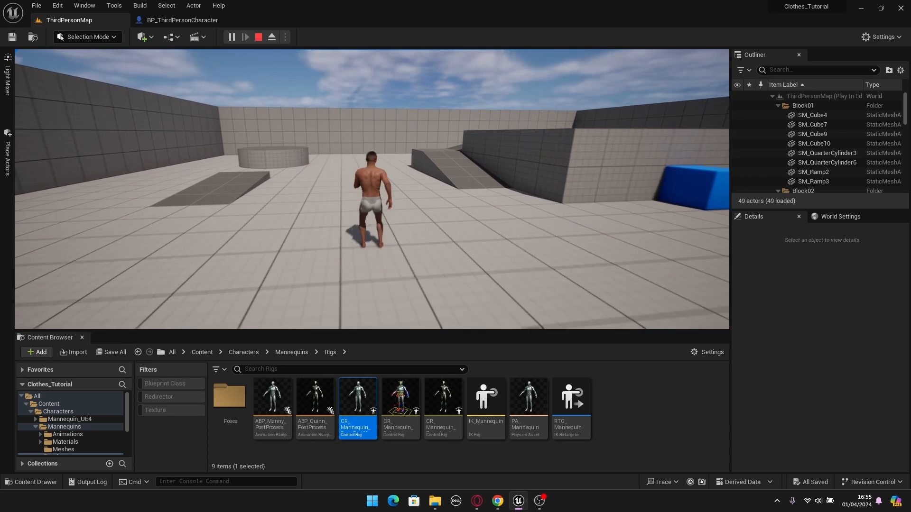
key(Escape)
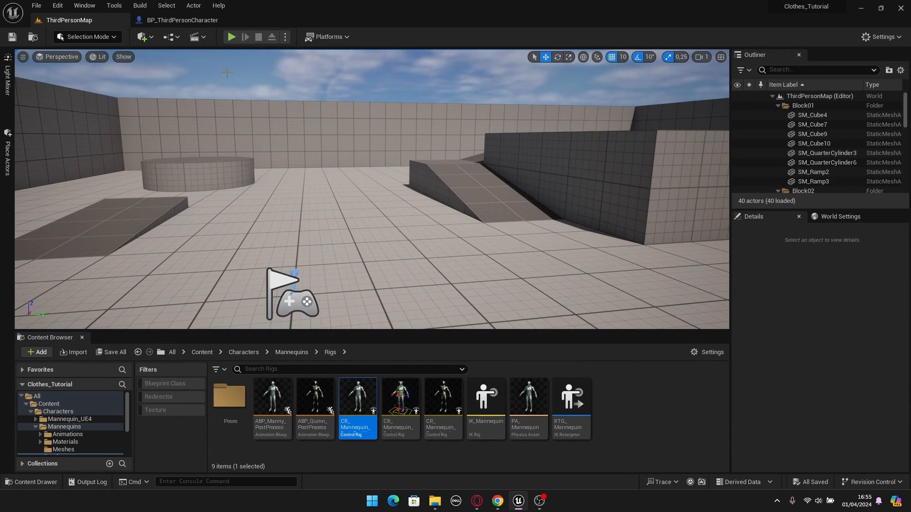
- Examine the skeletal mesh assets assigned to the Face, Mesh, Legs, Torso and Feet components of BP_ThirdPersonCharacter
click(191, 22)
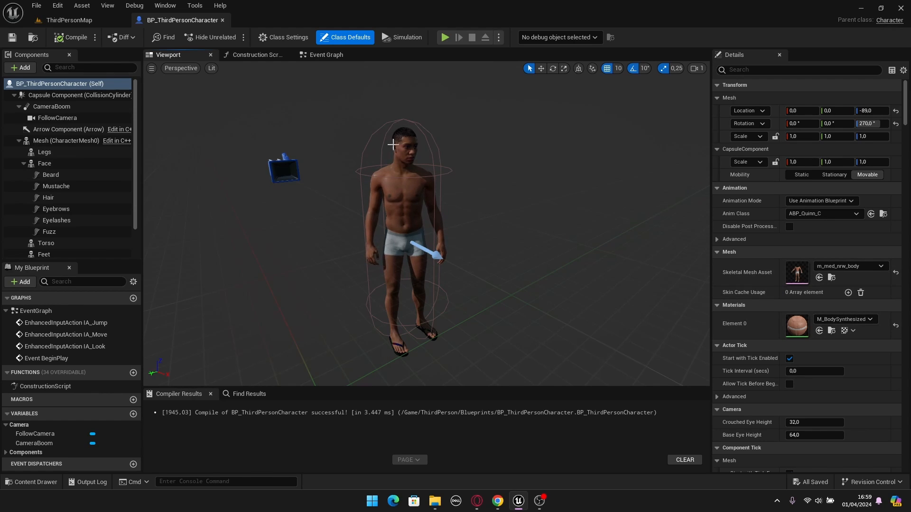
click(44, 164)
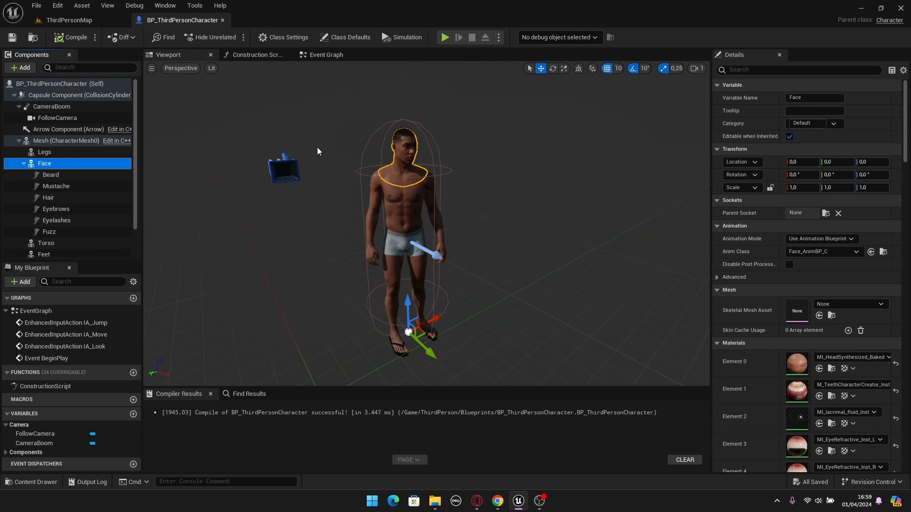
click(67, 141)
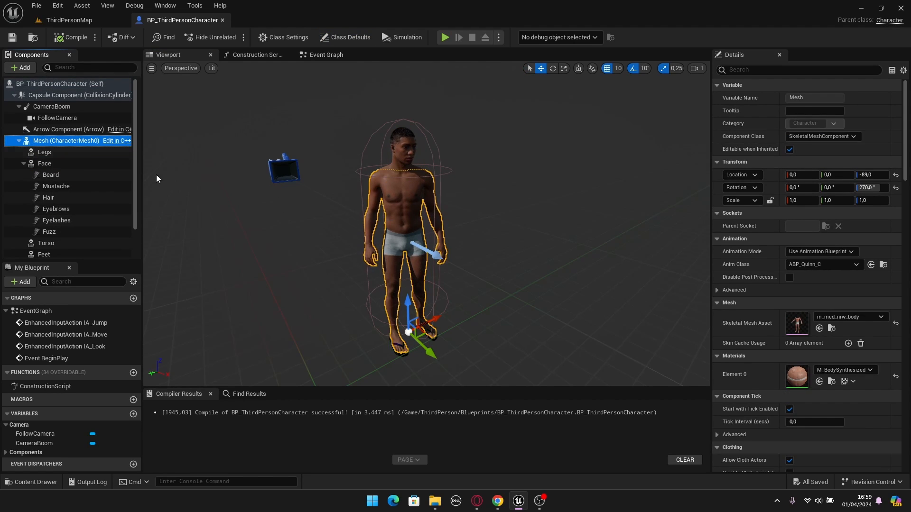
click(44, 152)
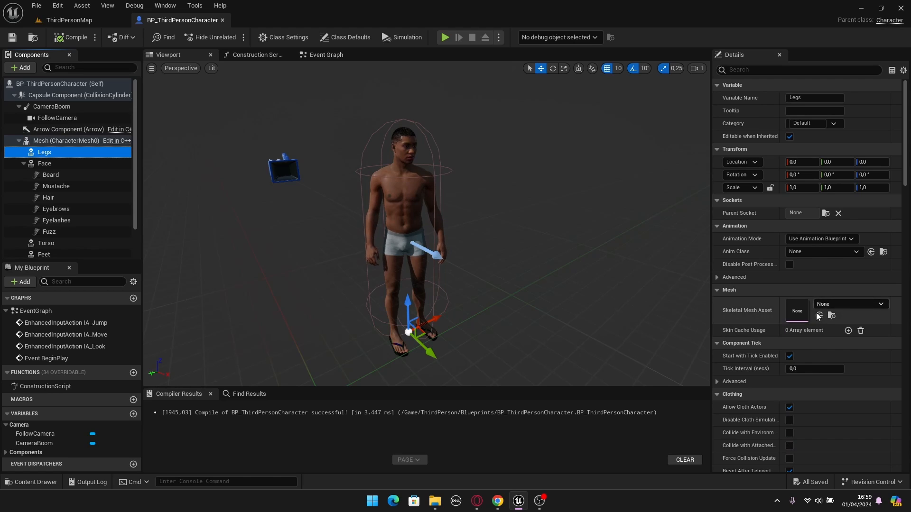
click(67, 244)
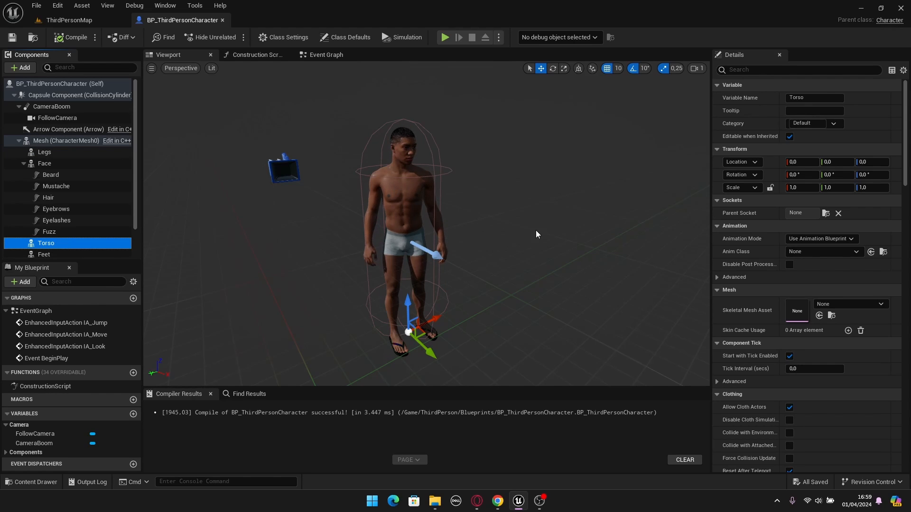
click(46, 254)
right_drag(480, 334, 484, 353)
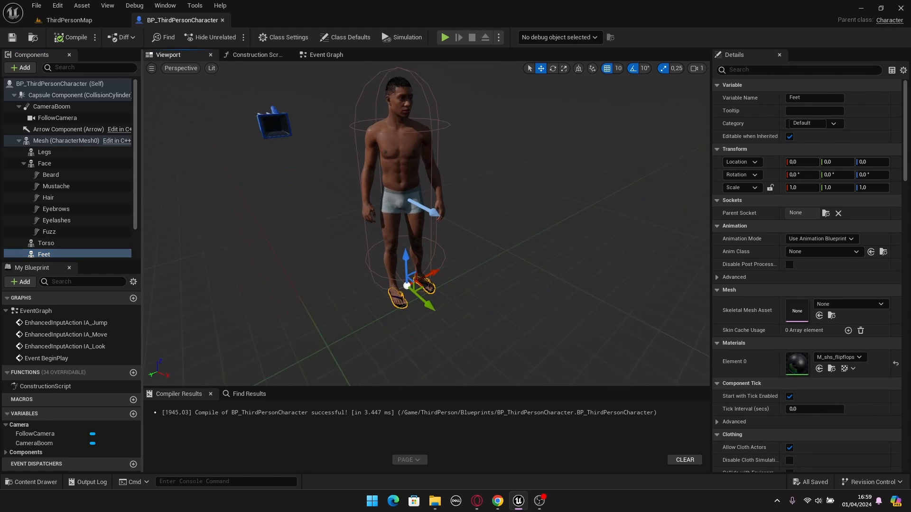
right_drag(410, 275, 410, 287)
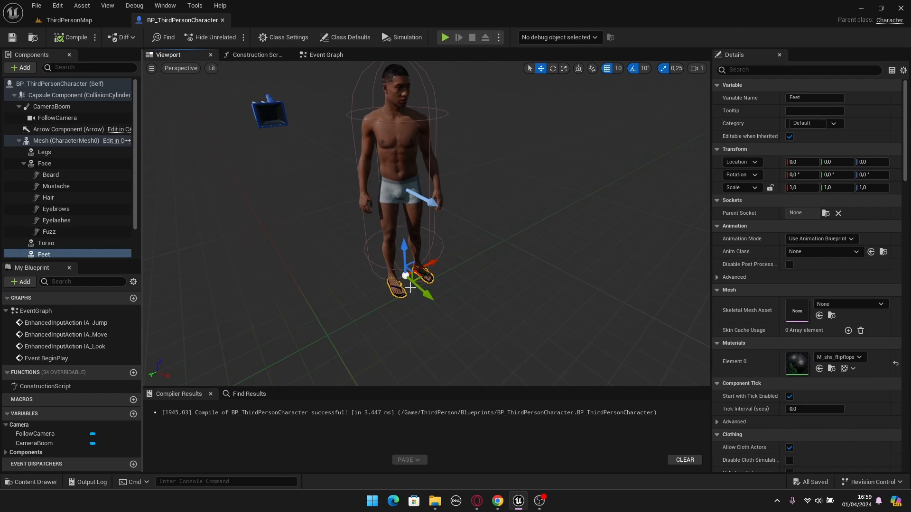
right_drag(488, 311, 479, 295)
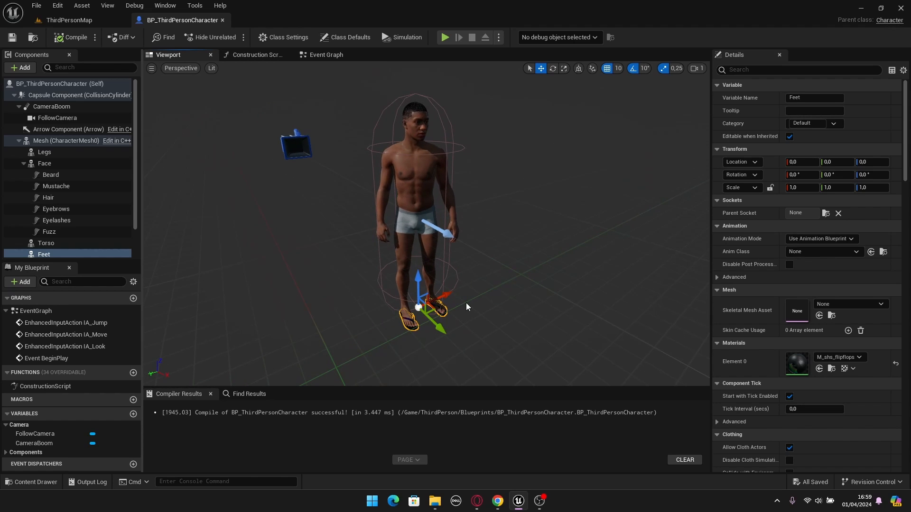
- Locate the m_med_nrw_body asset of the character's Mesh component and open its skeleton assignment in a widened dialog
click(62, 141)
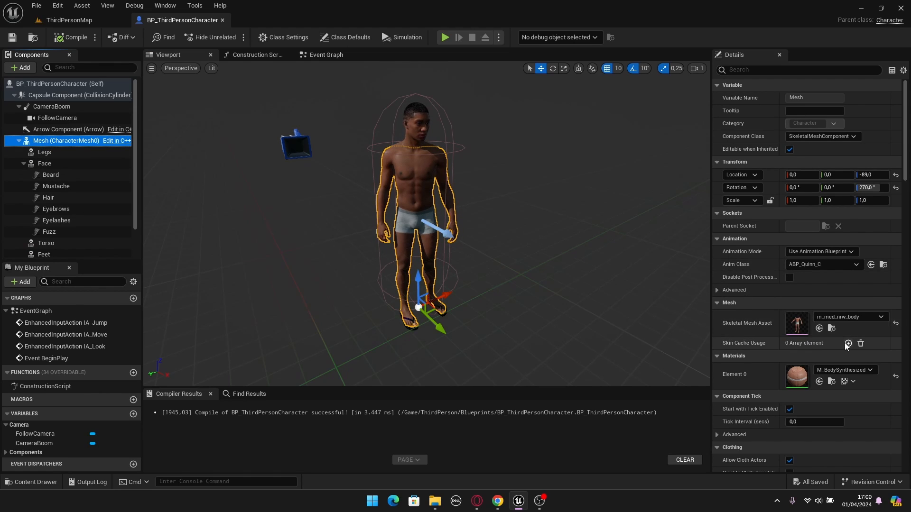
click(831, 329)
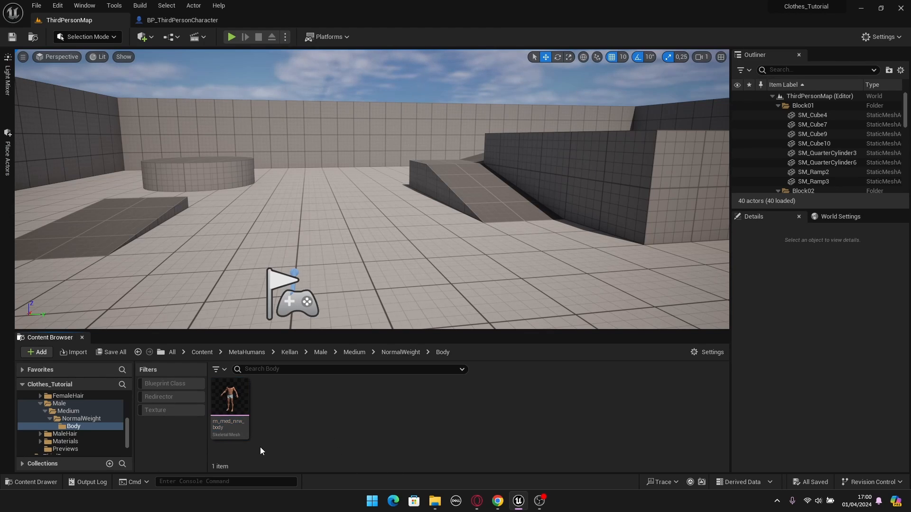
right_click(227, 406)
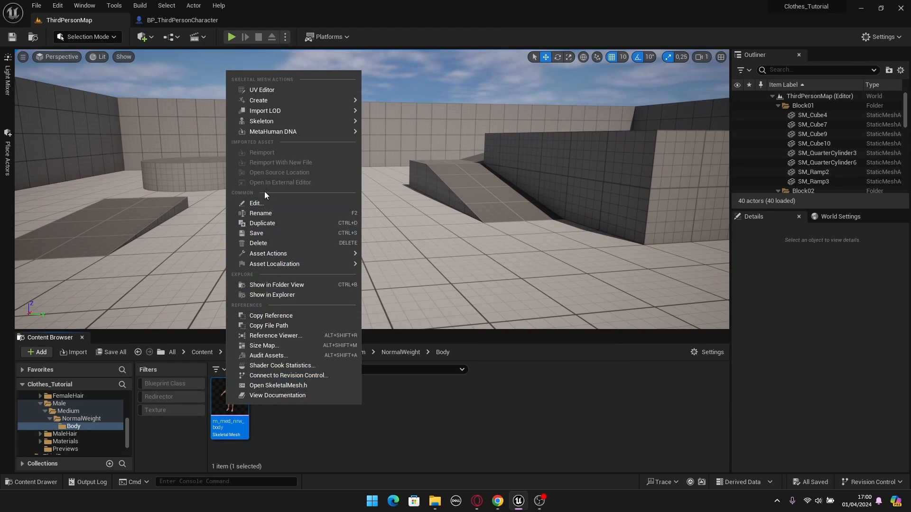
mouse_move(267, 122)
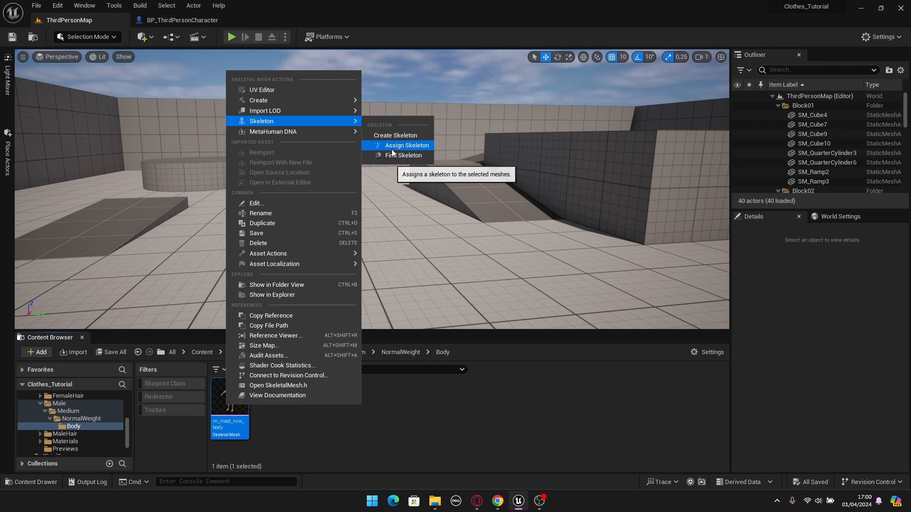
click(411, 146)
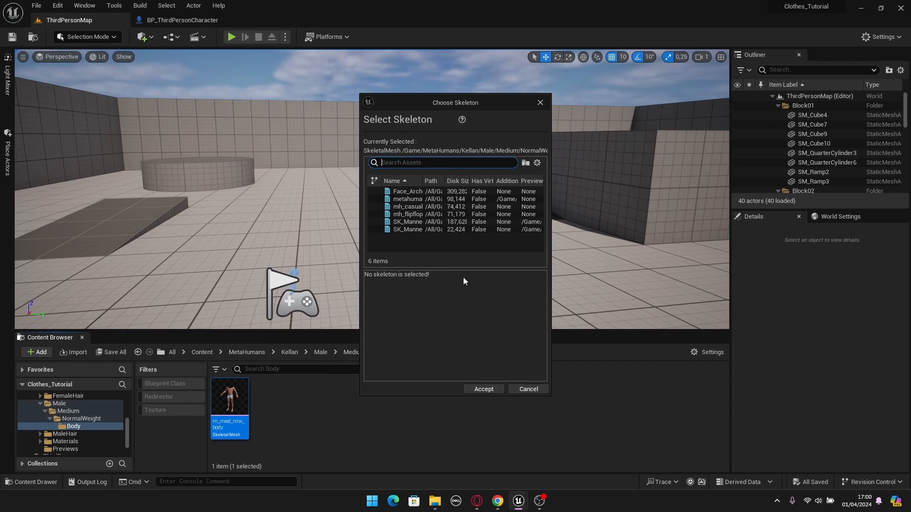
drag(549, 184, 658, 193)
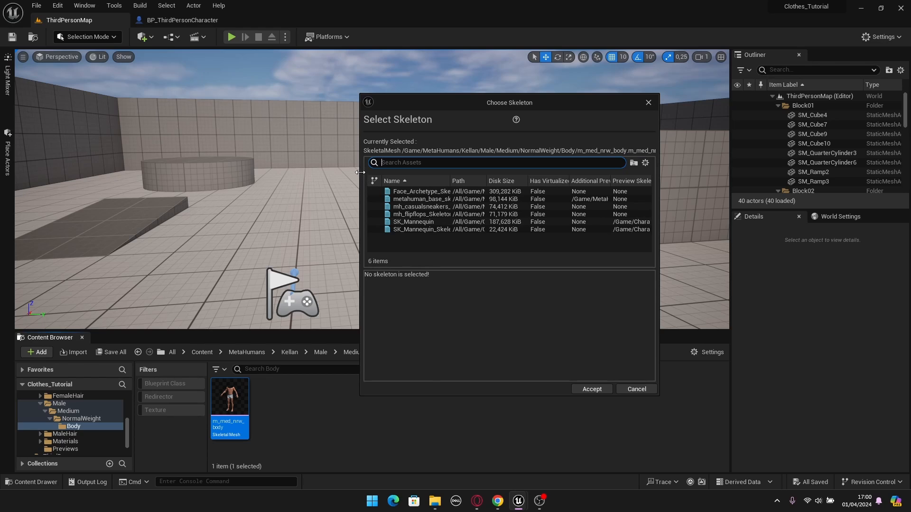
drag(360, 175, 246, 190)
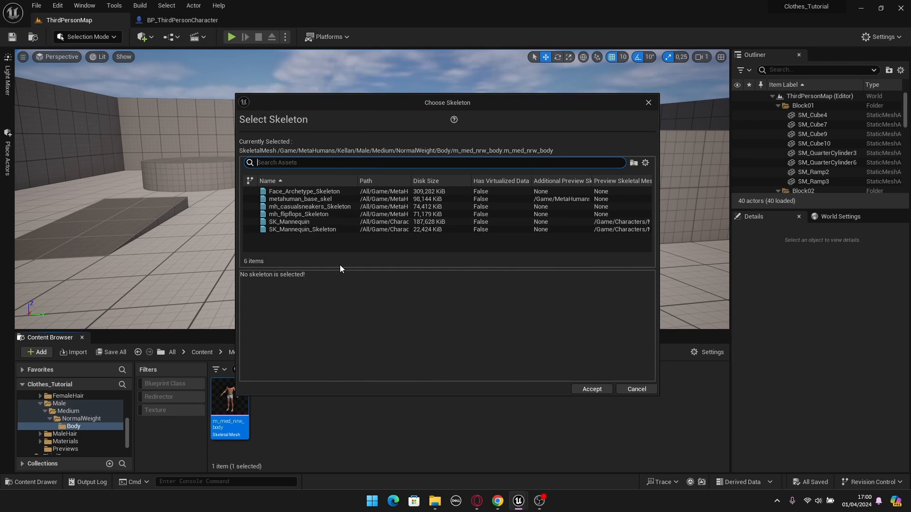
- Assign the SK_Mannequin skeleton to m_med_nrw_body, merge all listed bones into it, and save the mesh
click(302, 221)
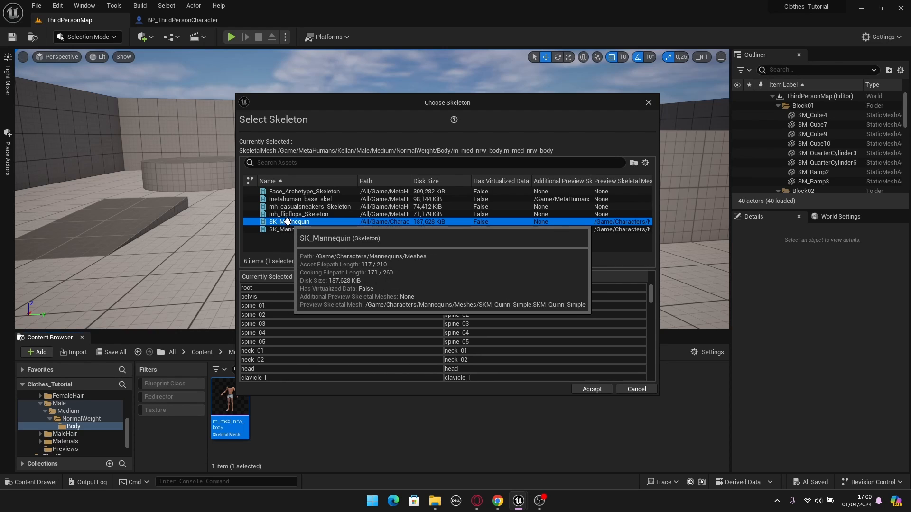
click(328, 208)
click(323, 222)
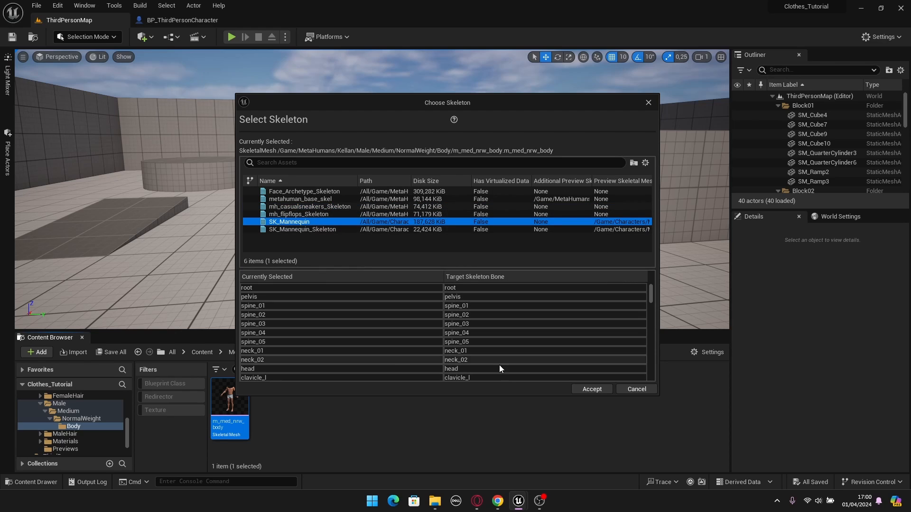
click(592, 390)
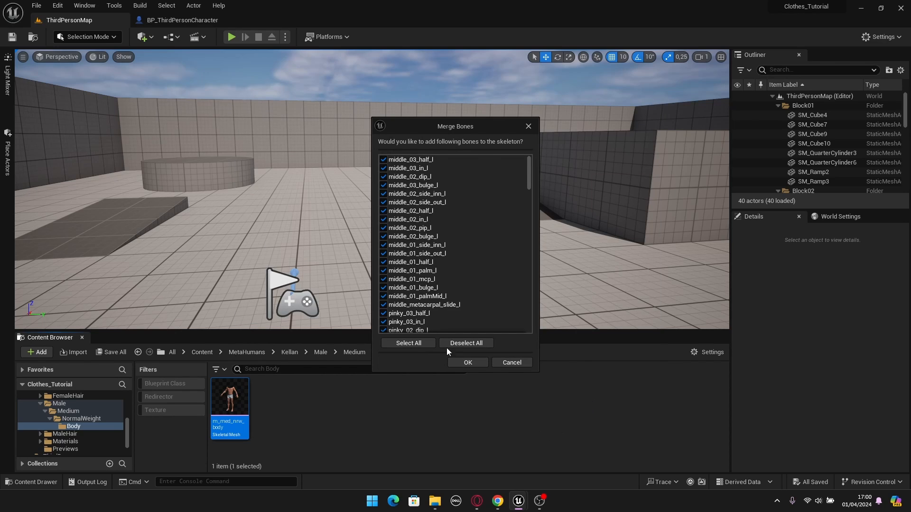
click(468, 363)
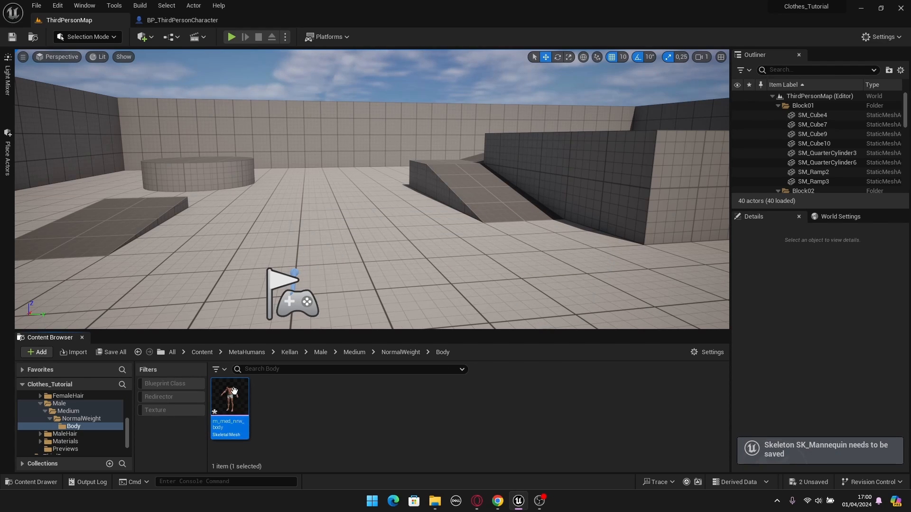
key(ctrl+s)
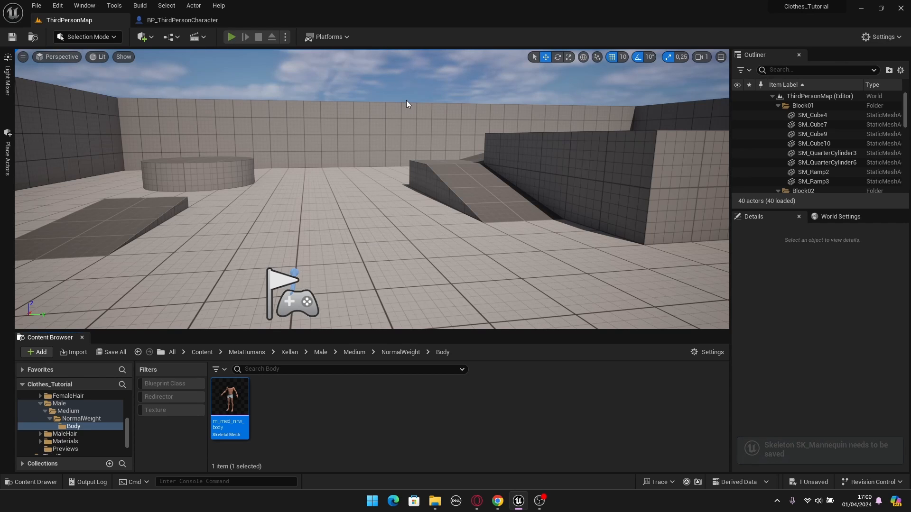
- Play-test ThirdPersonMap by running the character forward and back to check the reassigned body mesh, and end the session
key(alt+p)
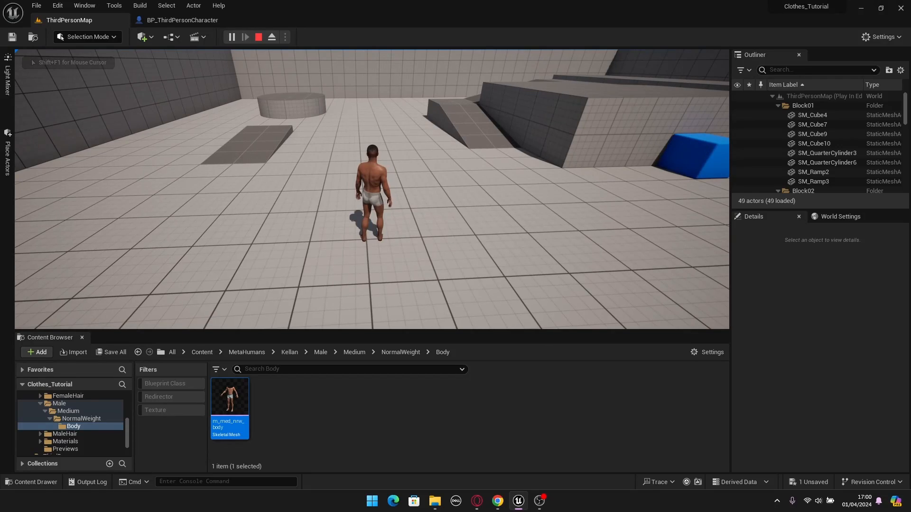
key(w)
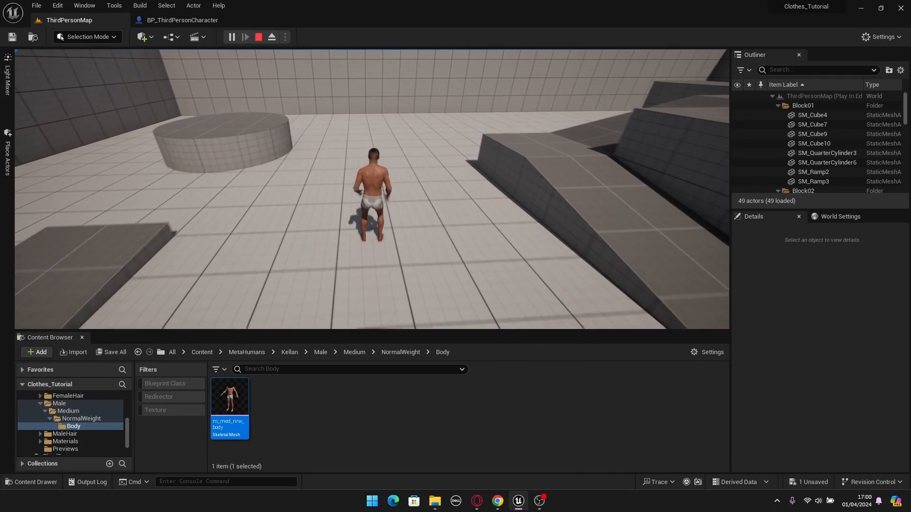
key(s)
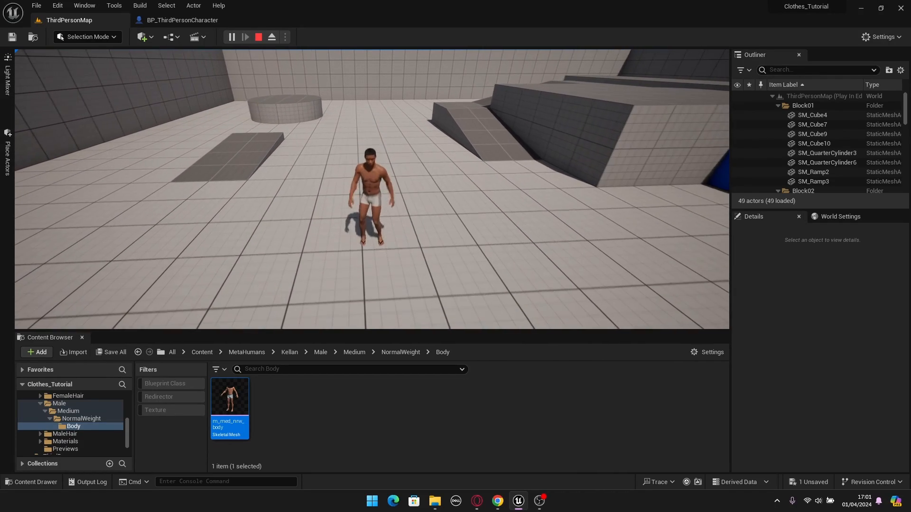
key(w)
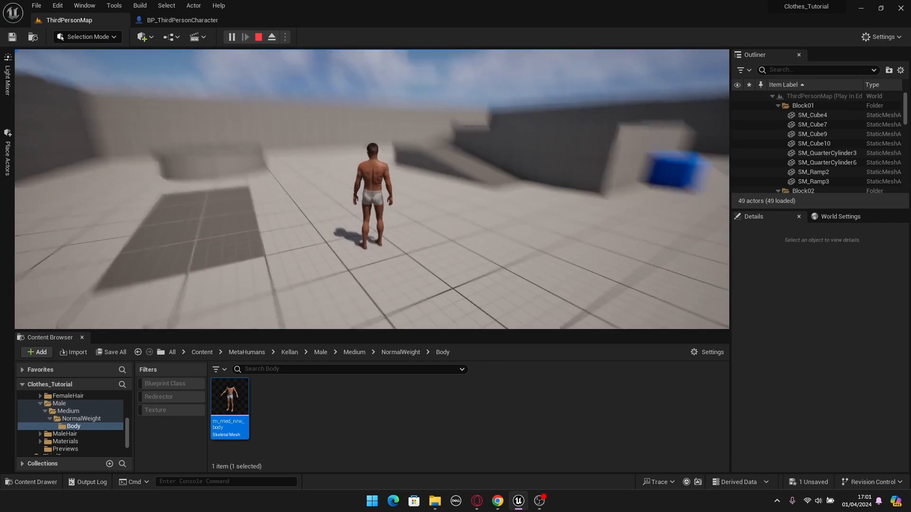
key(Escape)
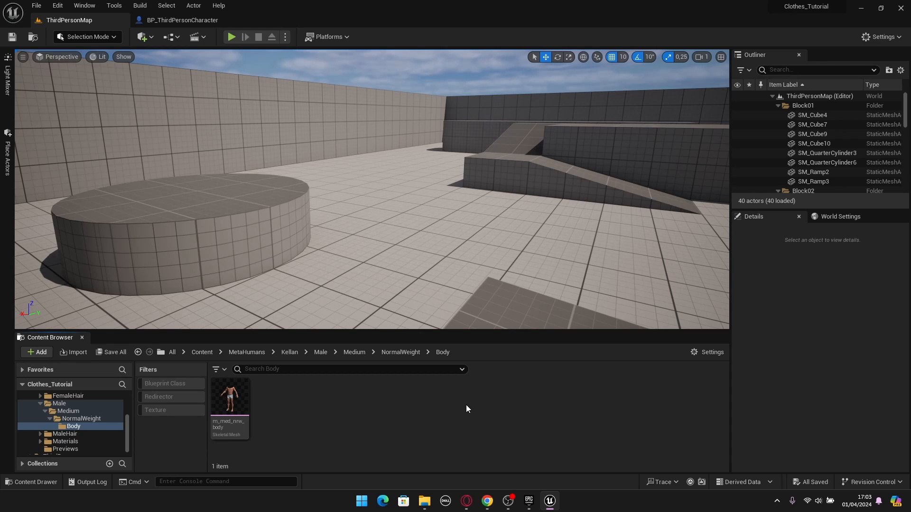
- Play-test ThirdPersonMap in full screen and run the character forward and sideways to check its movement
click(231, 37)
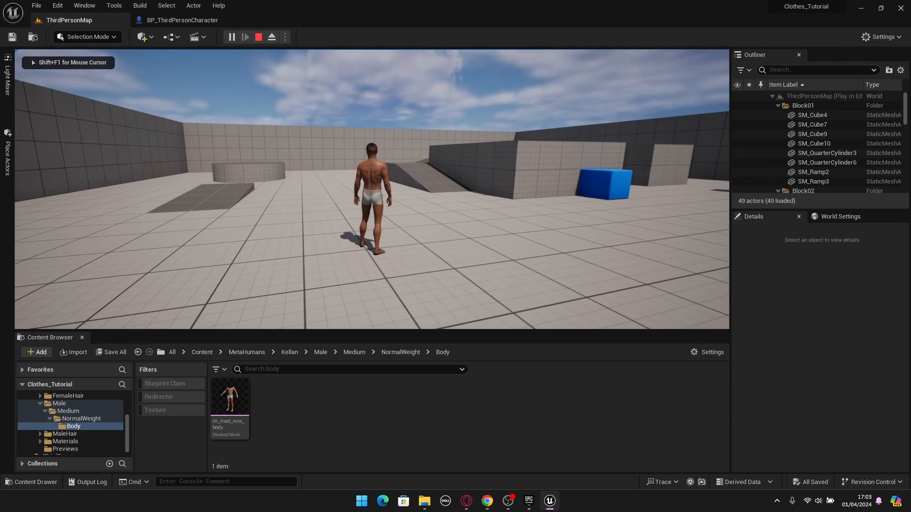
key(w)
key(F11)
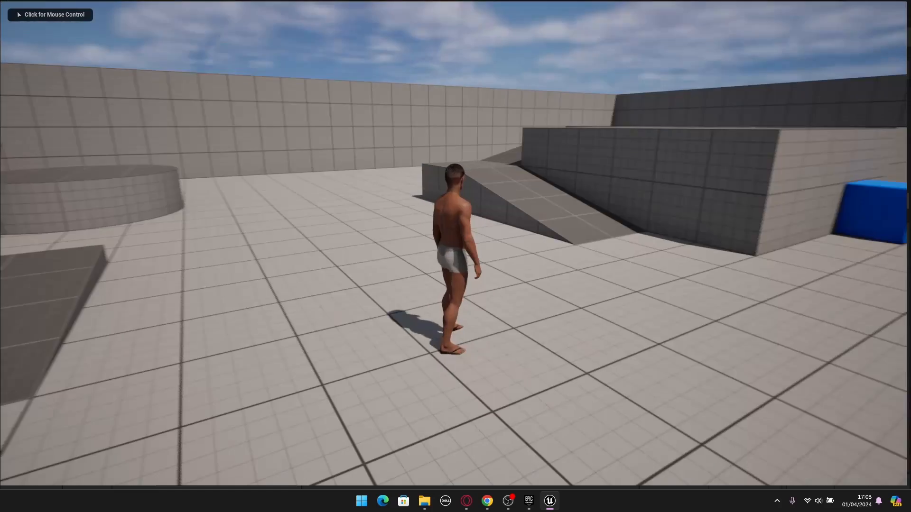
click(456, 256)
key(a)
key(d)
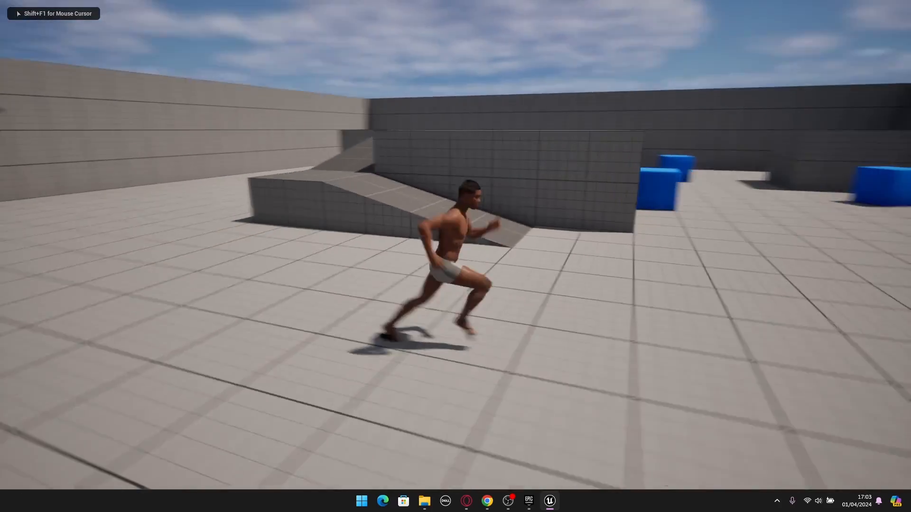
- Stand the character on the edges of the ramp and the low slope to check foot placement, and end the play session
key(w)
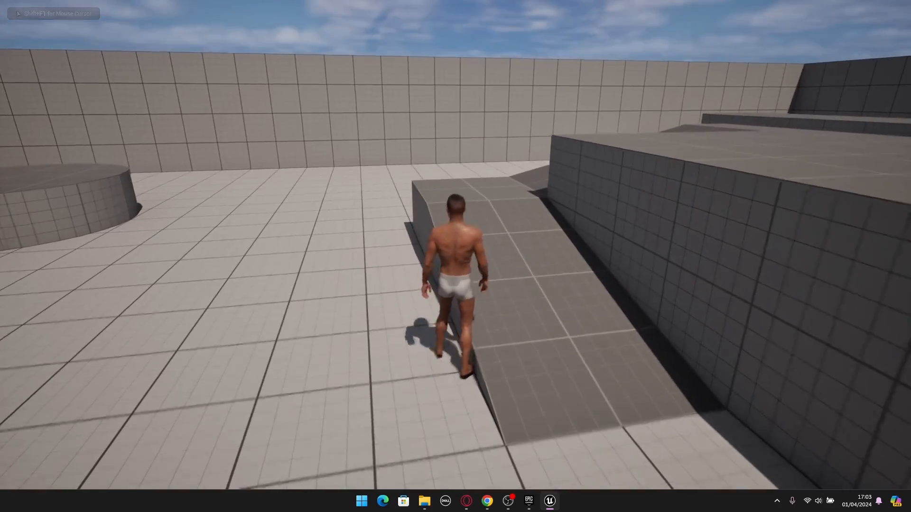
key(w)
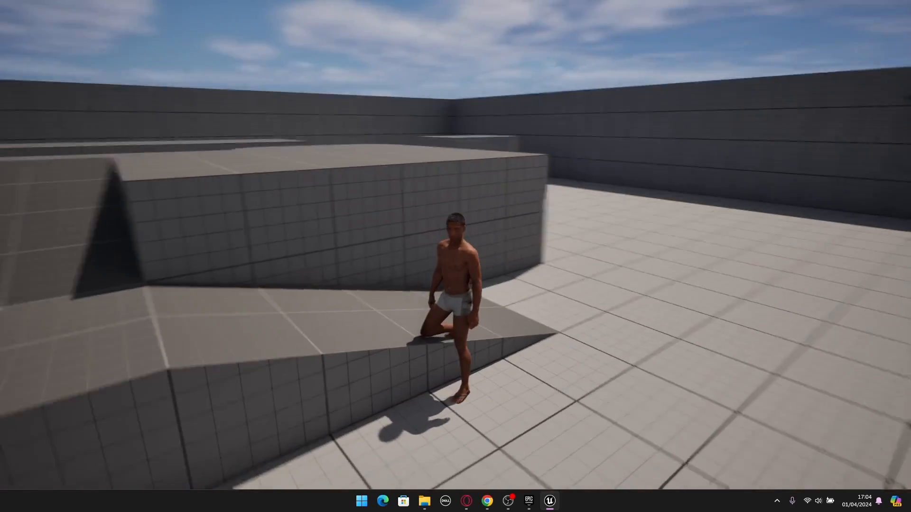
key(w)
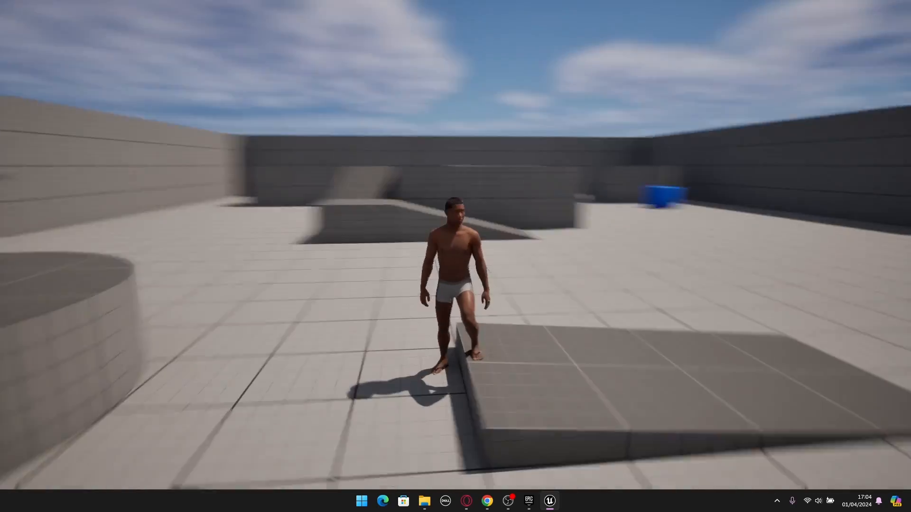
key(w)
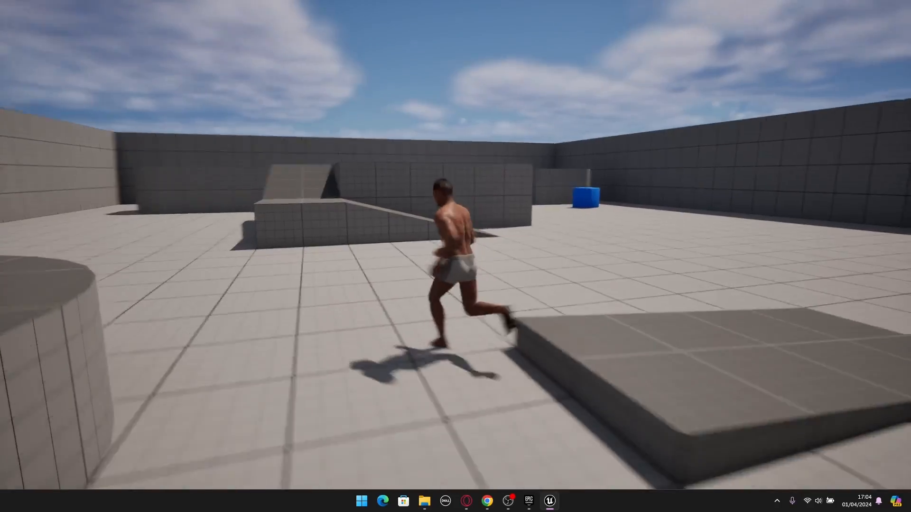
key(d)
key(a)
key(w)
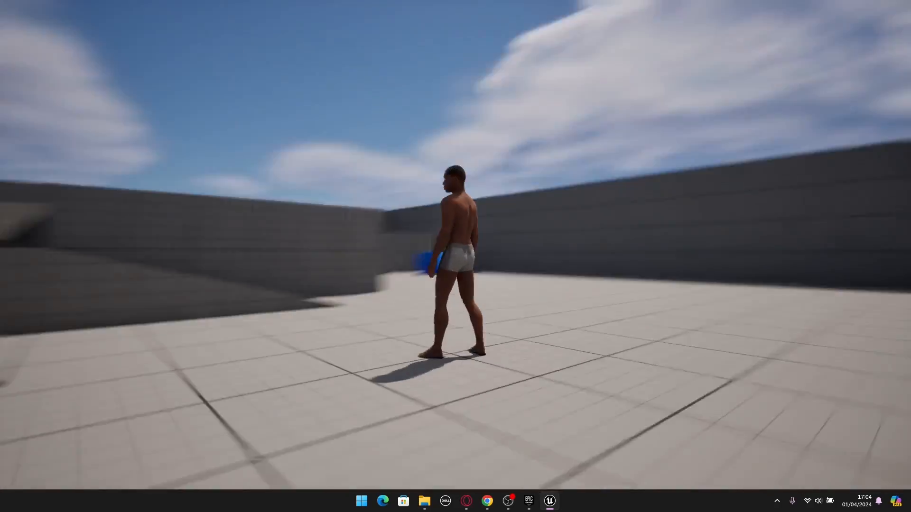
key(Escape)
key(F11)
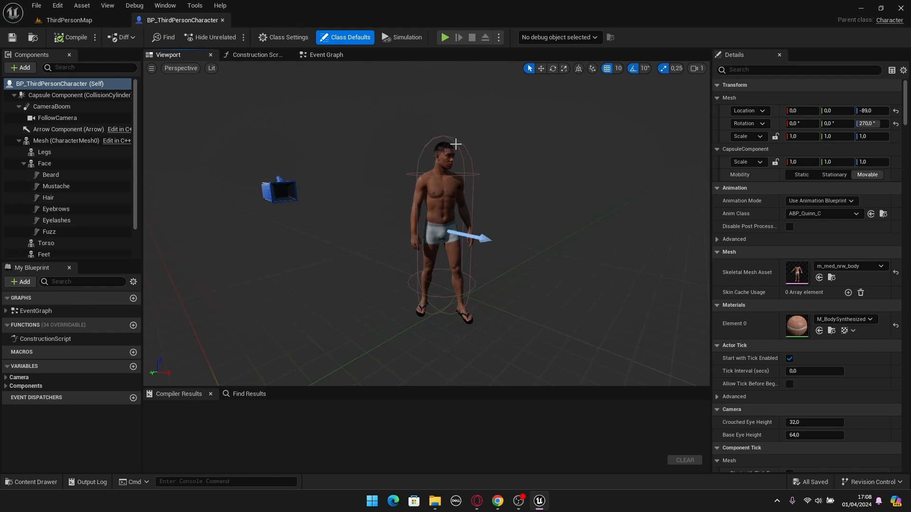
- Locate the character's m_med_nrw_body mesh and start its FBX export into the Development folder's Metahuman_Clothes_Tutorial subfolder
click(86, 143)
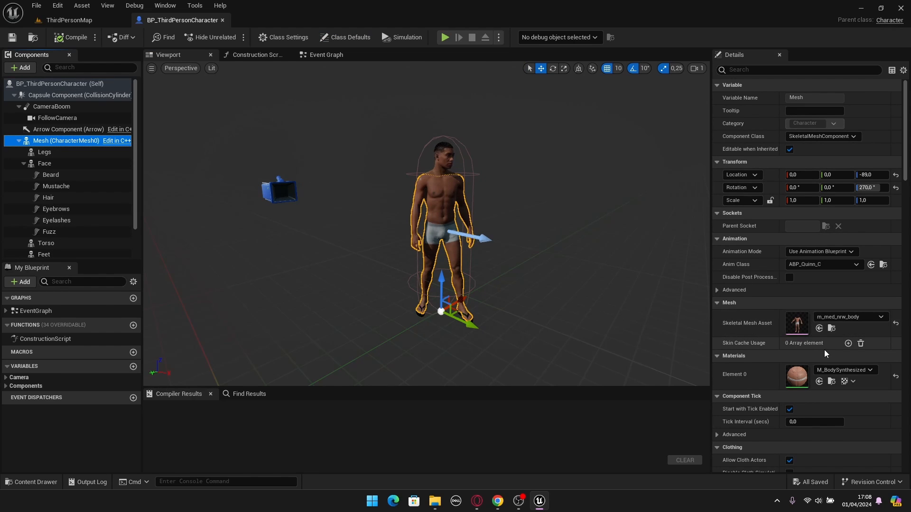
click(832, 329)
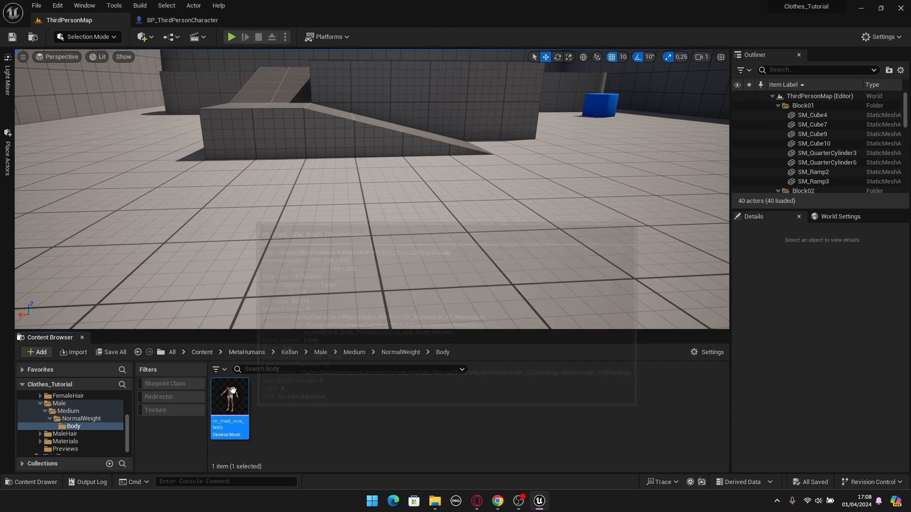
right_click(232, 422)
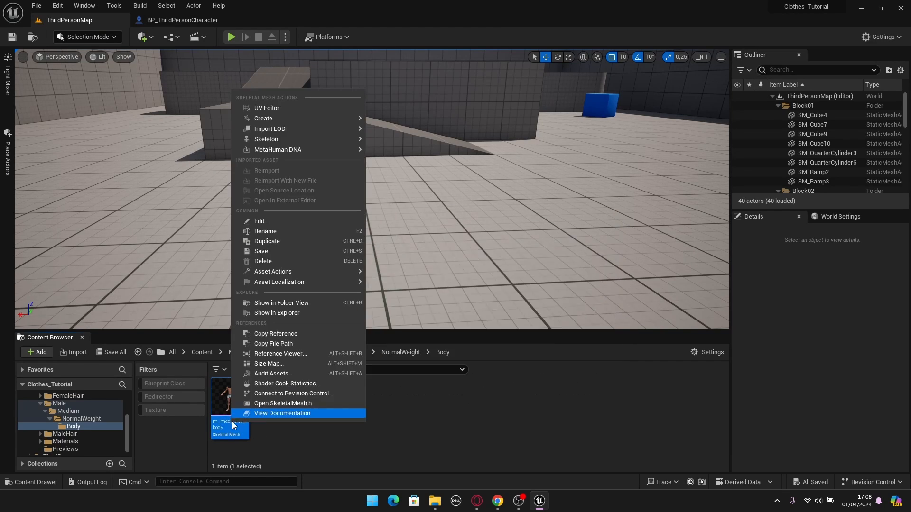
mouse_move(278, 273)
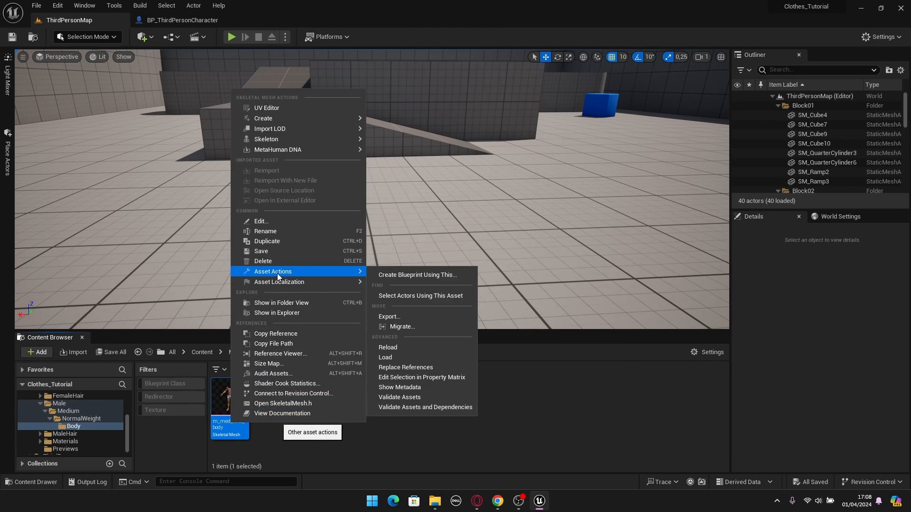
click(392, 317)
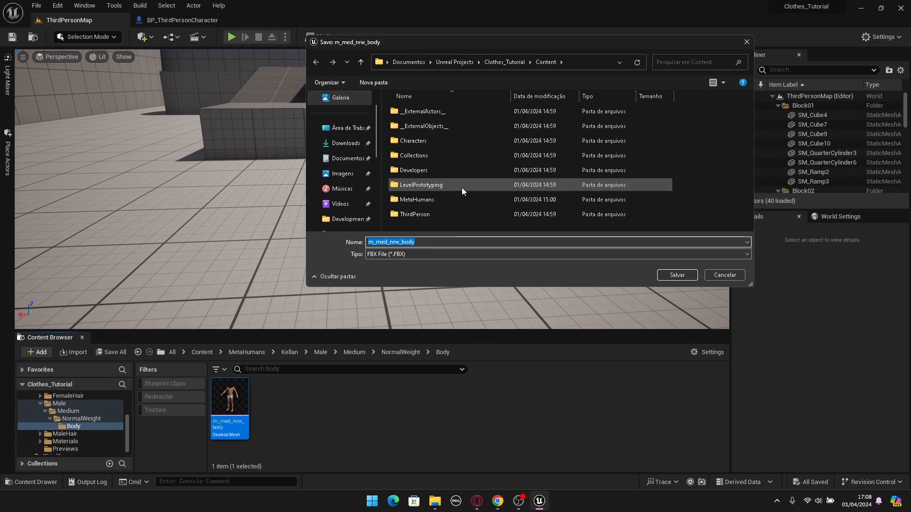
click(372, 218)
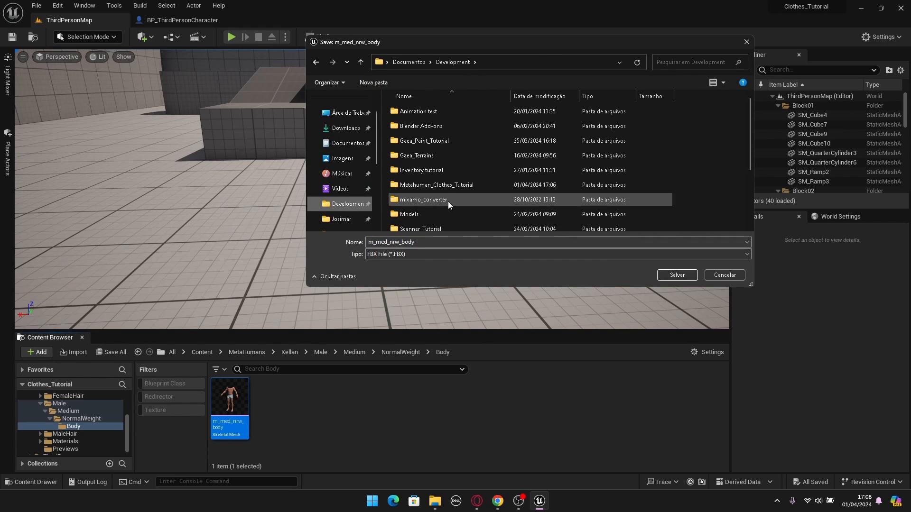
double_click(439, 185)
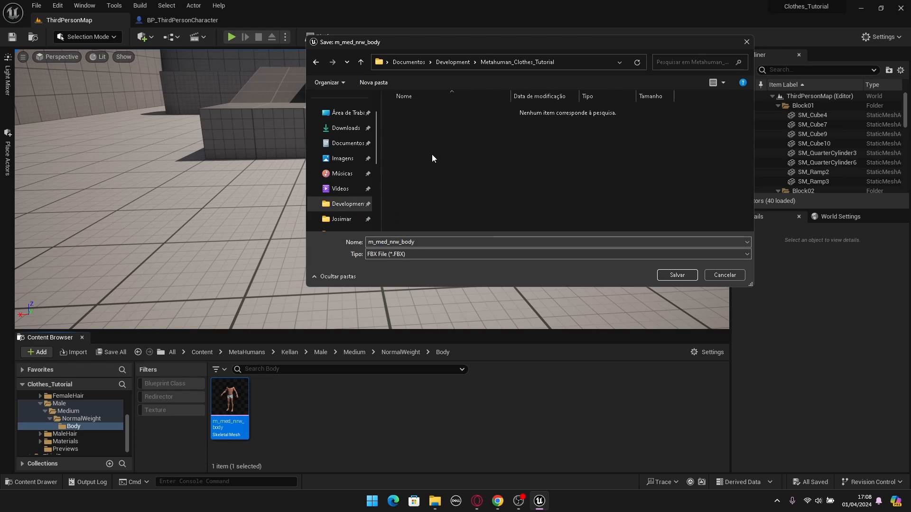
click(675, 276)
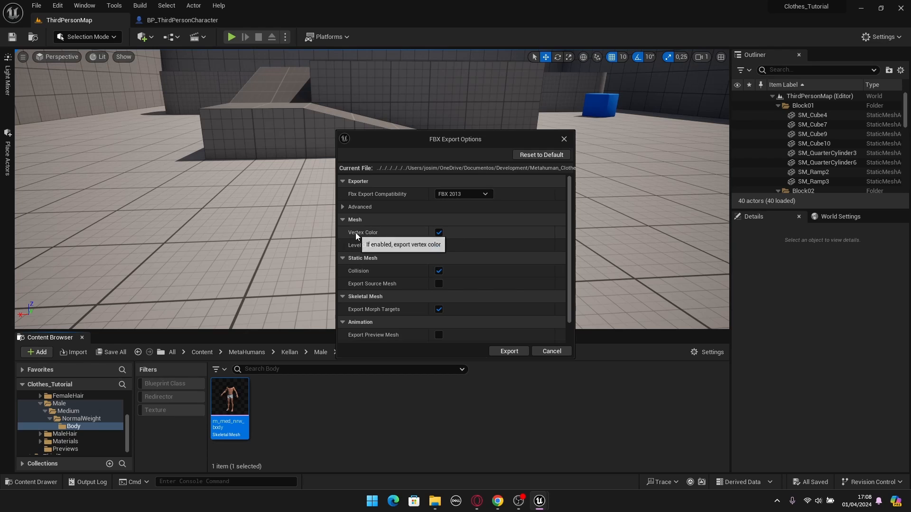
- Disable Vertex Color, Level Of Detail and Collision in the FBX export options and export the body mesh
click(438, 233)
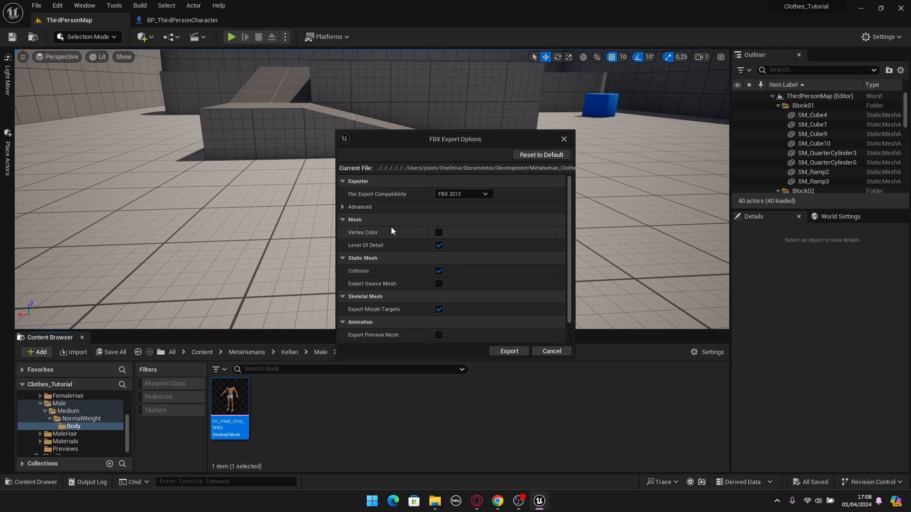
click(438, 246)
click(438, 272)
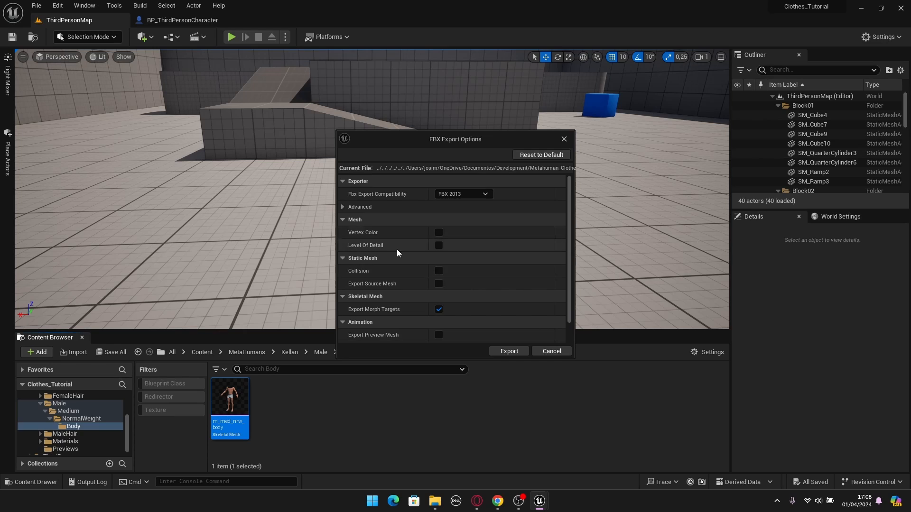
scroll(455, 264, down, 1)
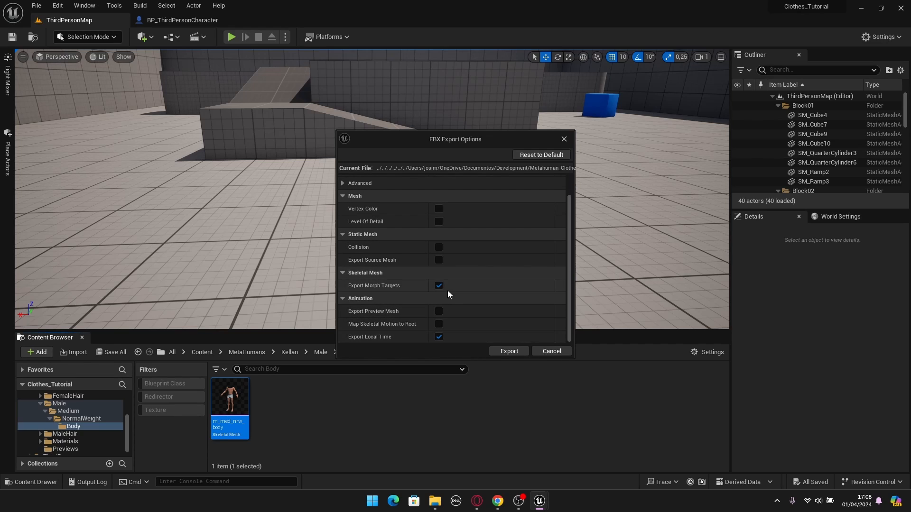
scroll(436, 299, up, 1)
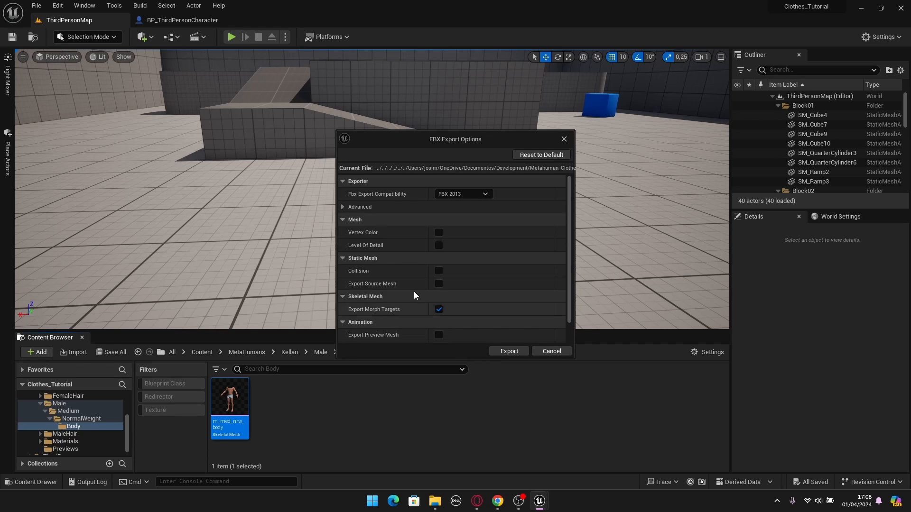
scroll(422, 266, down, 1)
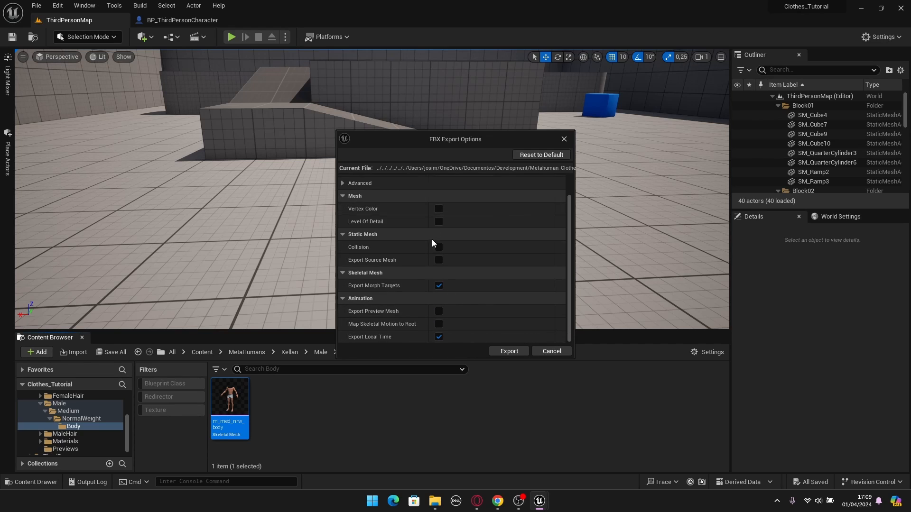
click(508, 355)
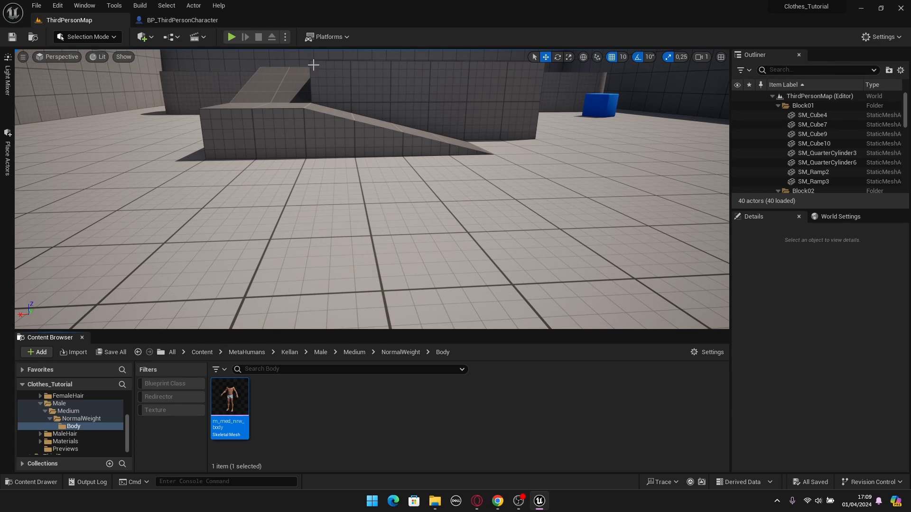
- Locate the Face component's Kellan_FaceMesh and export it as FBX into Metahuman_Clothes_Tutorial with the same export options
click(200, 22)
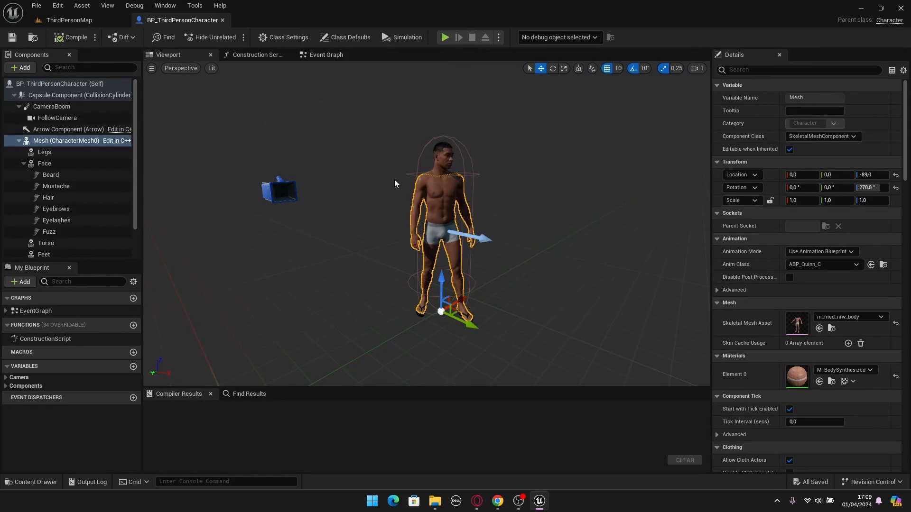
click(50, 168)
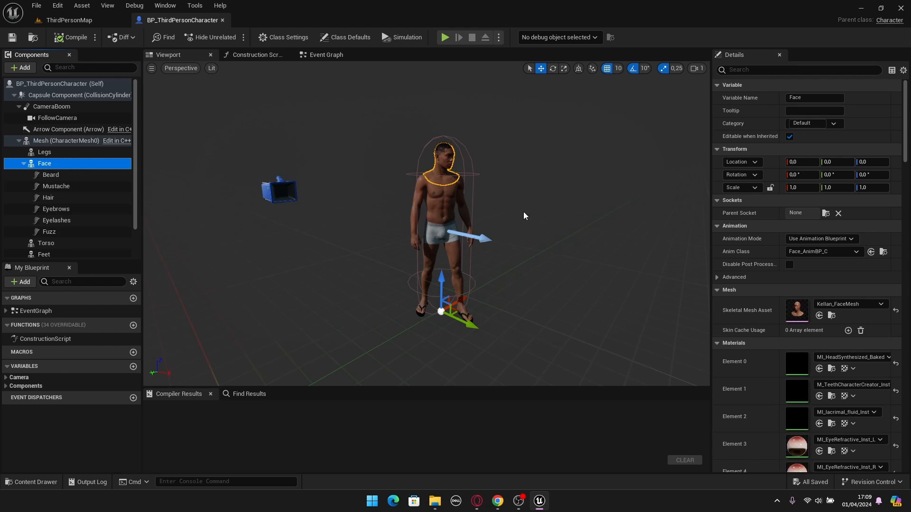
click(831, 315)
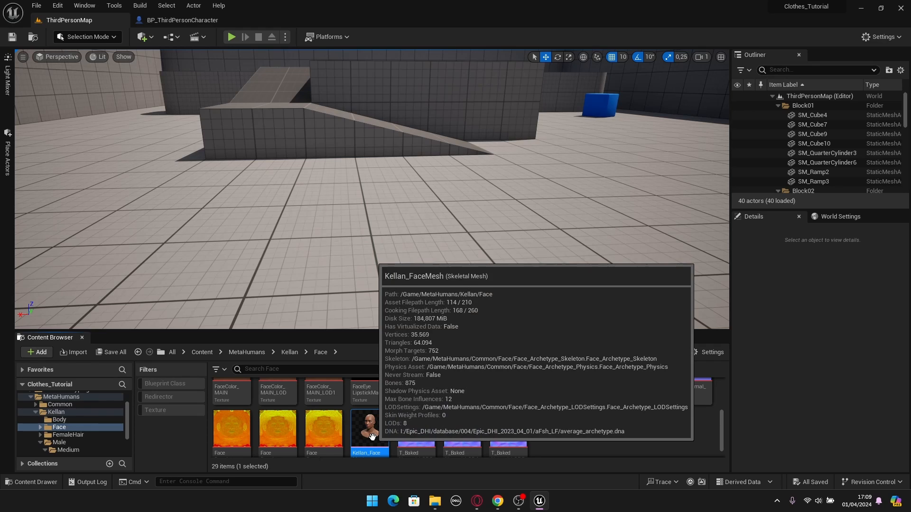
right_click(373, 437)
mouse_move(426, 287)
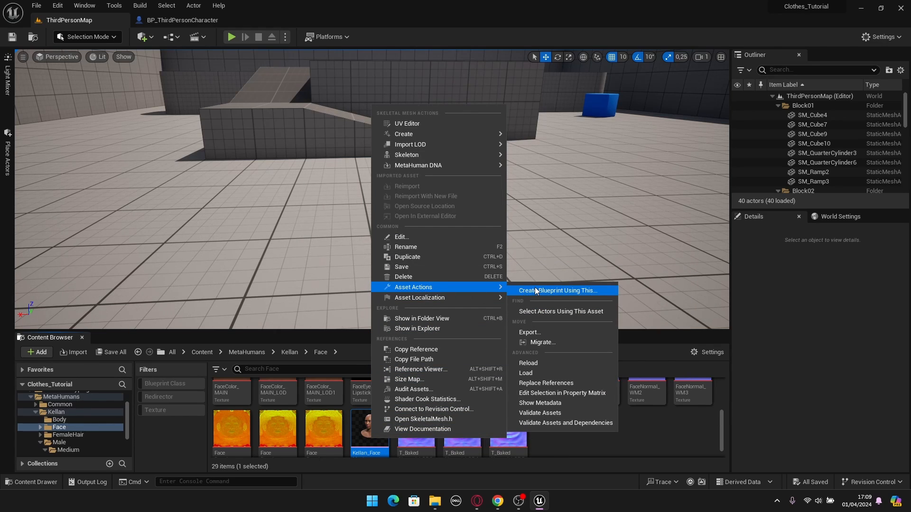
click(530, 333)
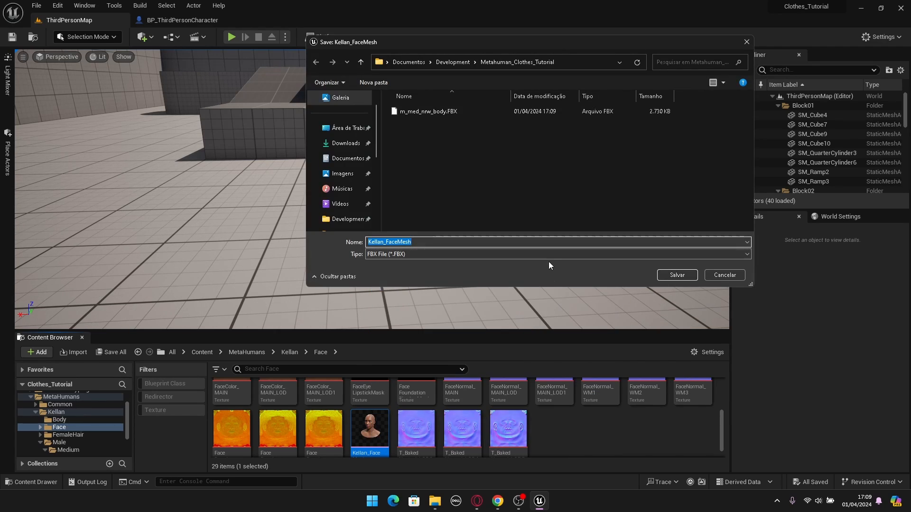
click(665, 279)
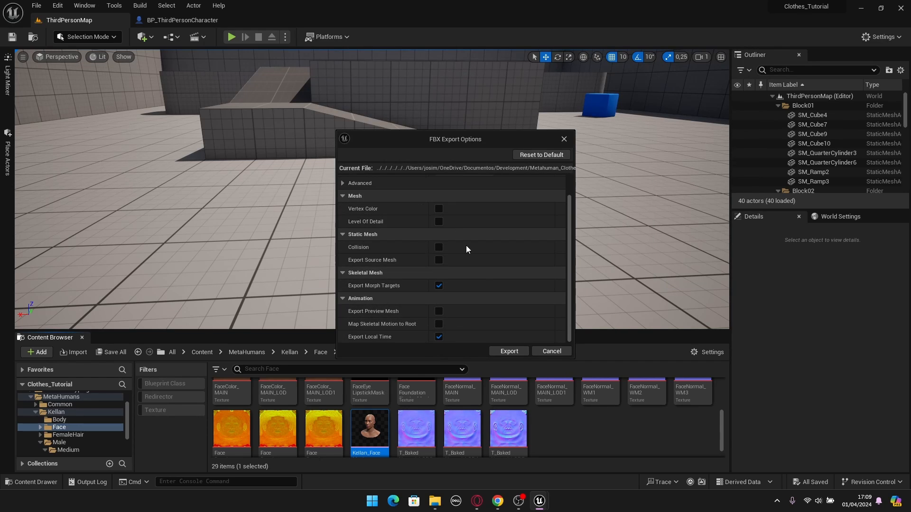
scroll(482, 284, down, 2)
click(503, 352)
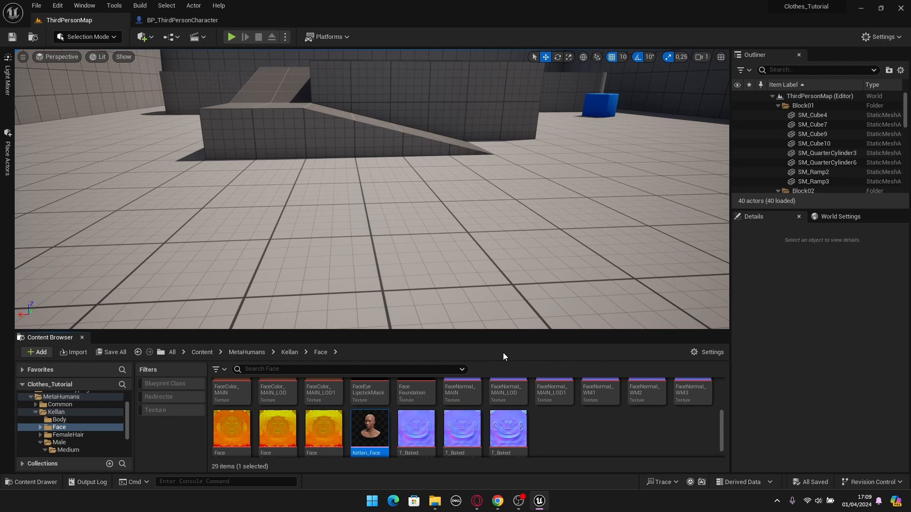
- Switch to Chrome and examine the Cargo pants model on Sketchfab and its available download formats
click(182, 20)
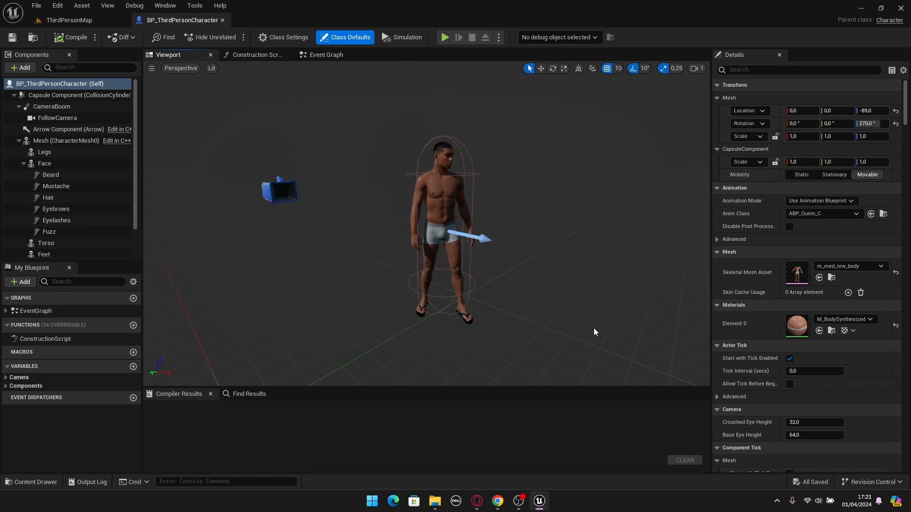
click(498, 501)
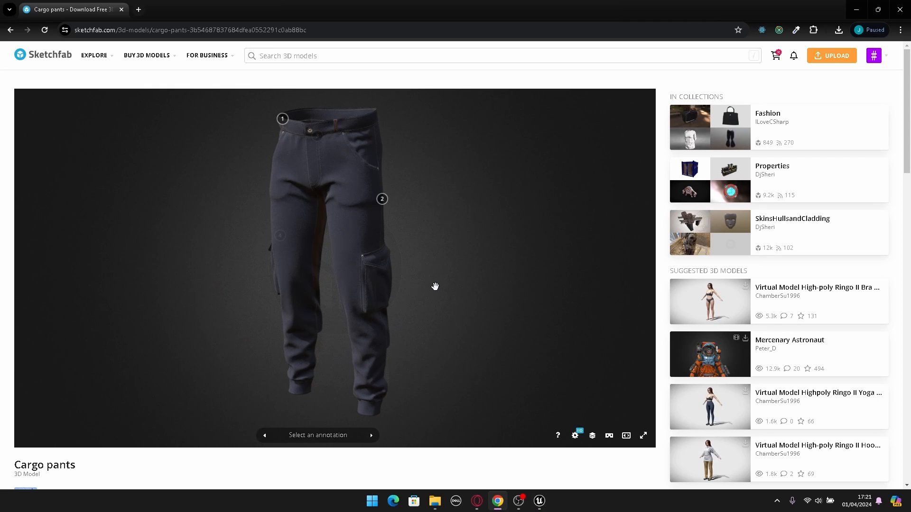
mouse_move(484, 282)
mouse_down()
mouse_move(317, 288)
mouse_move(446, 299)
mouse_up()
scroll(686, 342, down, 2)
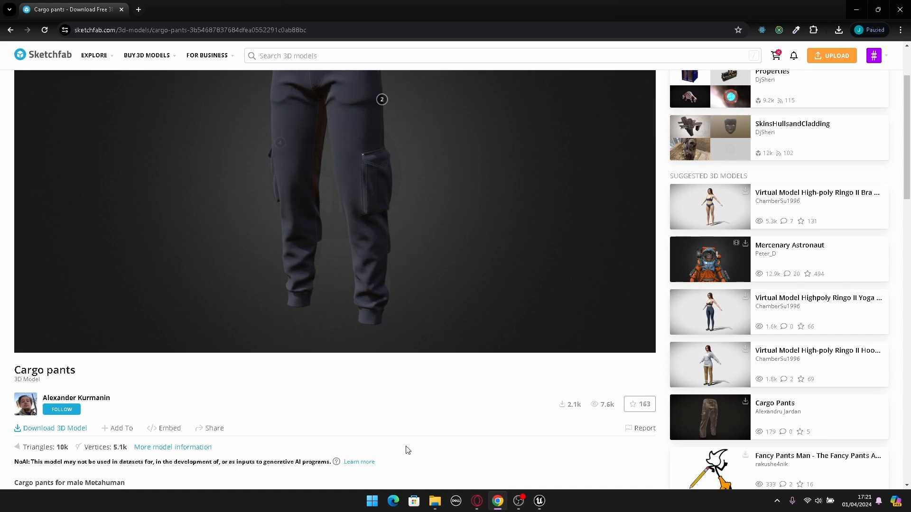
click(62, 429)
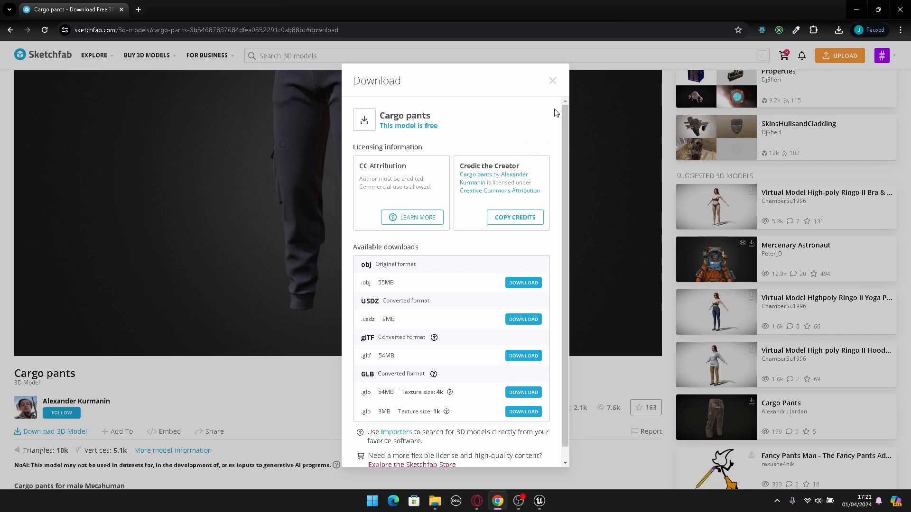
click(552, 81)
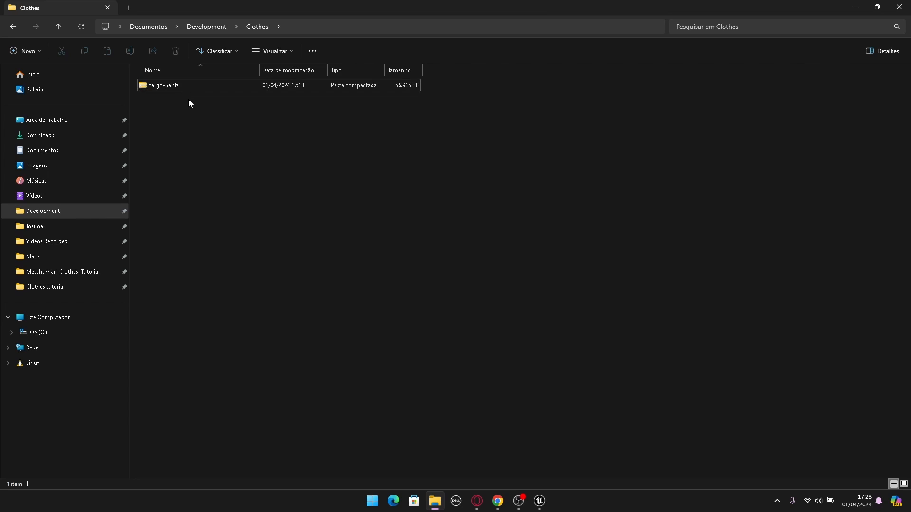
- Extract the downloaded cargo-pants archive inside the Clothes folder
right_click(163, 85)
mouse_move(298, 307)
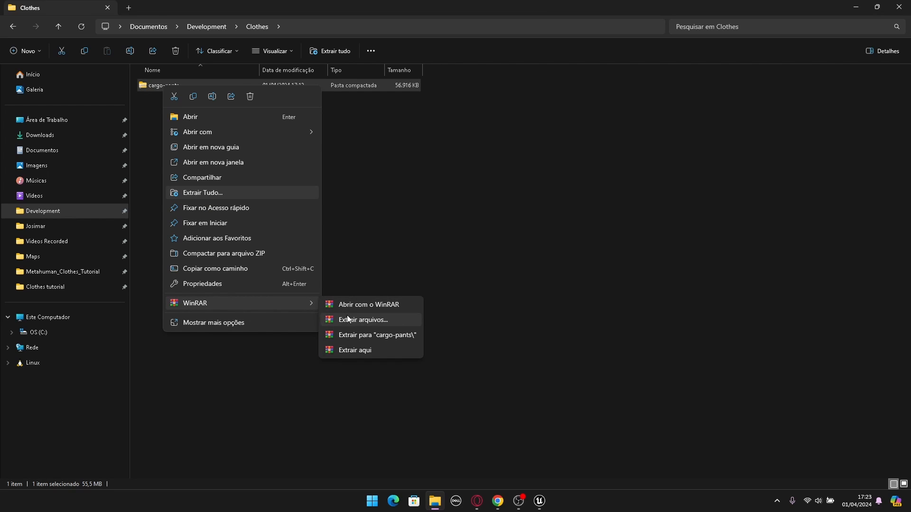
click(361, 318)
click(492, 360)
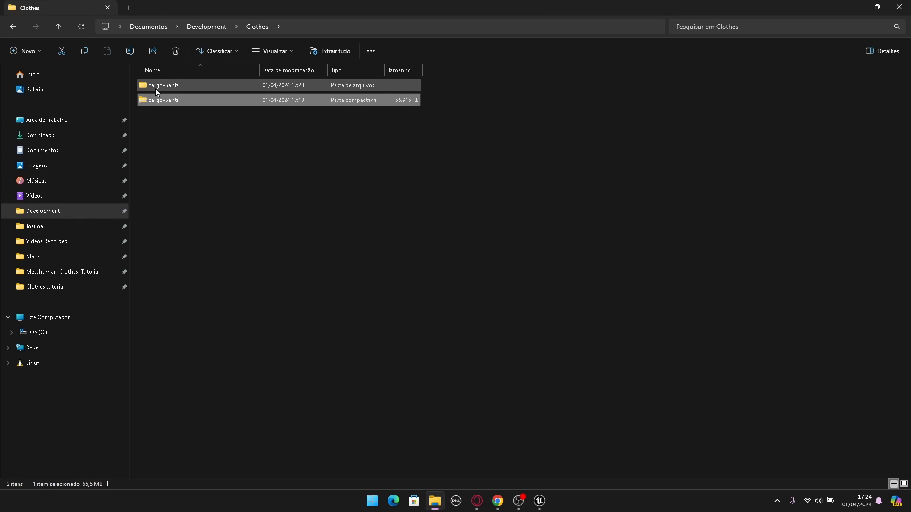
- Open the extracted cargo-pants folder and look through the images in its textures folder
double_click(156, 90)
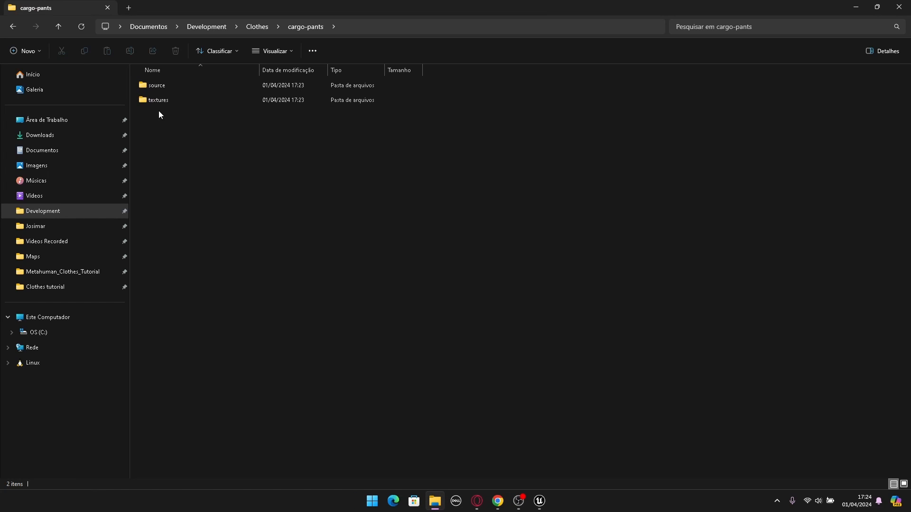
double_click(163, 102)
drag(154, 186, 419, 142)
click(420, 140)
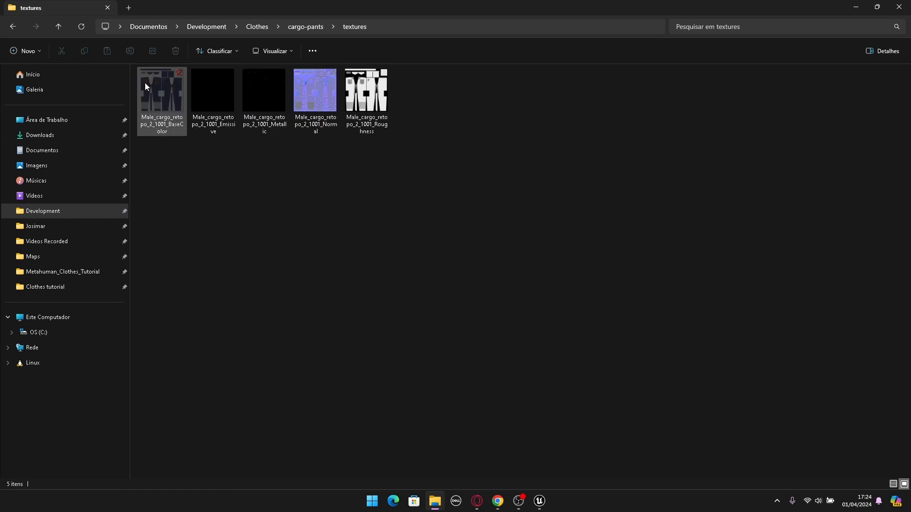
click(13, 27)
- Extract the Lowpoly_male_cargo archive in the cargo-pants source folder and open the extracted content
double_click(158, 85)
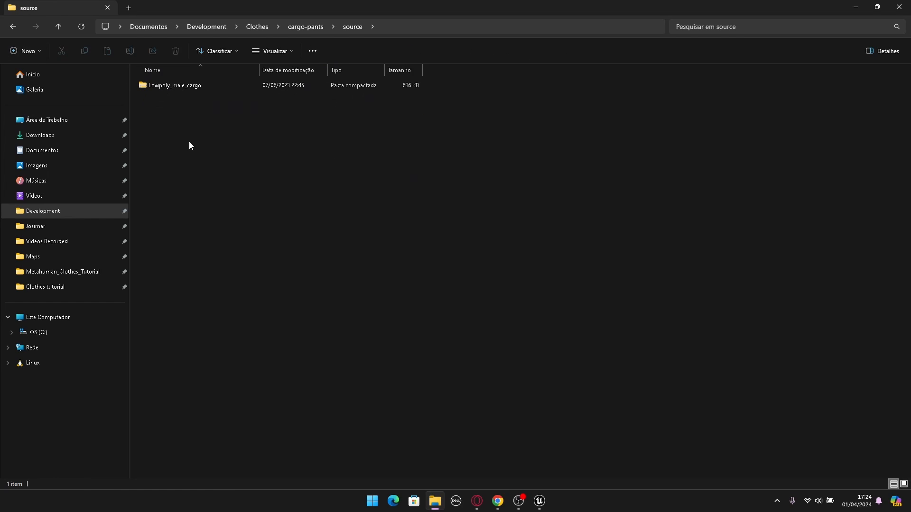
right_click(167, 87)
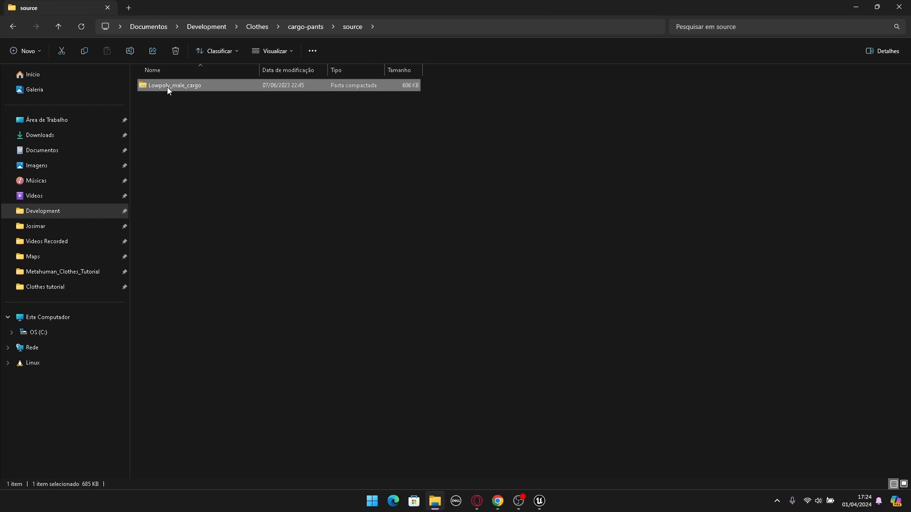
mouse_move(281, 305)
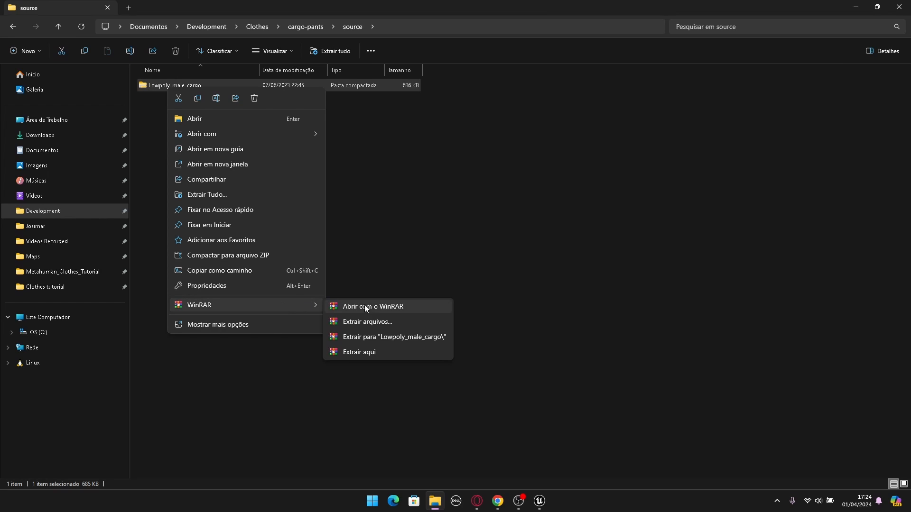
click(374, 320)
click(494, 360)
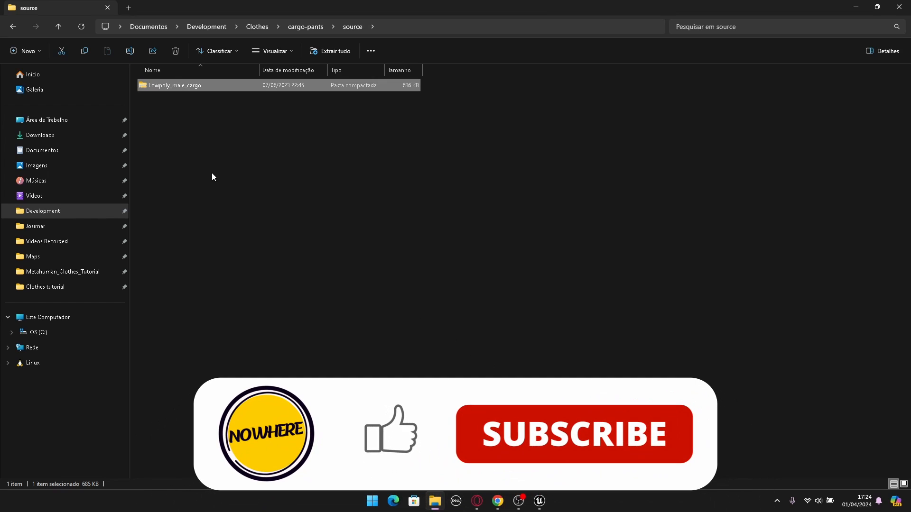
double_click(170, 101)
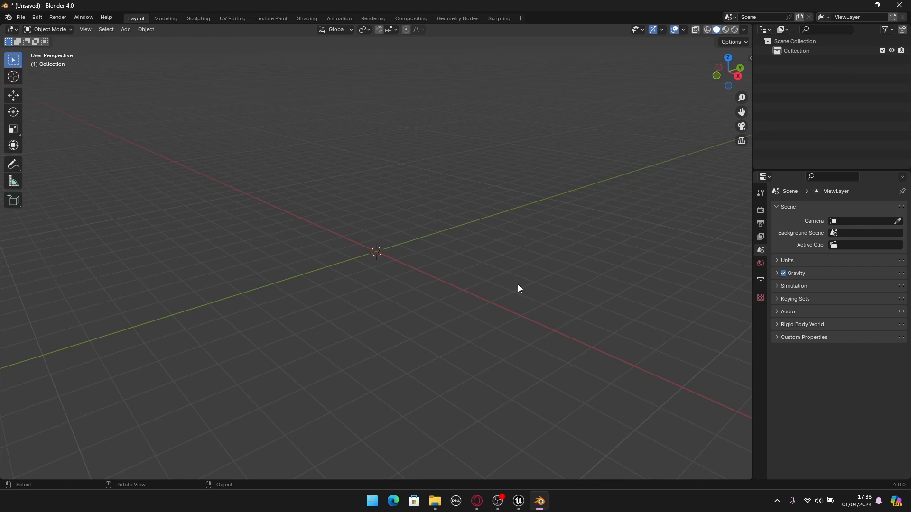
- Rename the scene's existing collection as Original
click(798, 51)
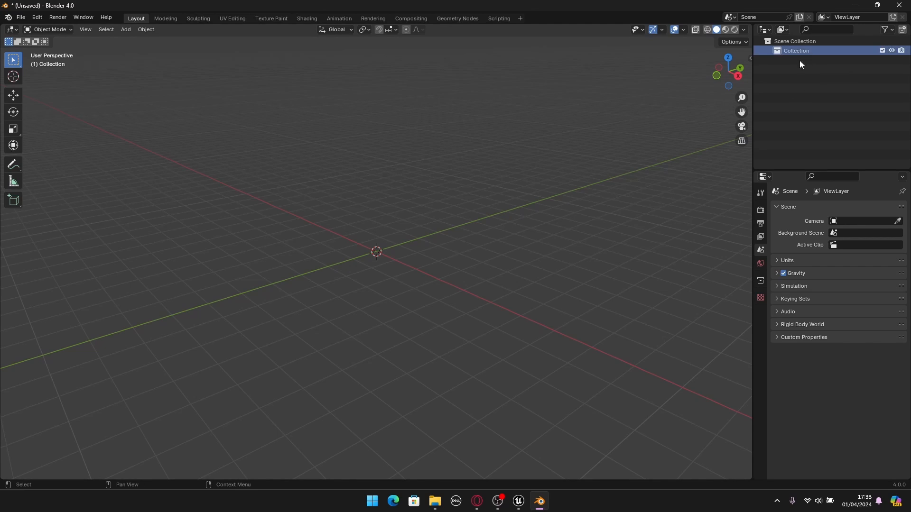
key(F2)
text(Ori)
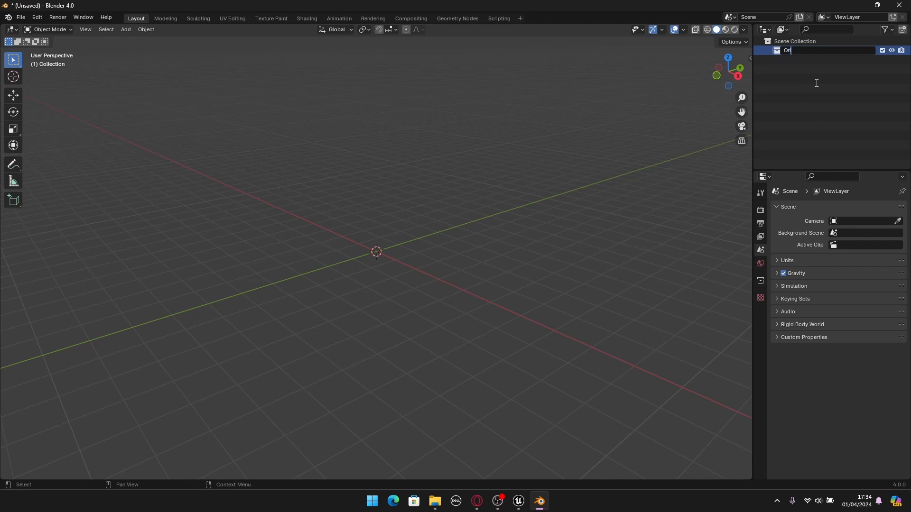
text(ginal)
key(Return)
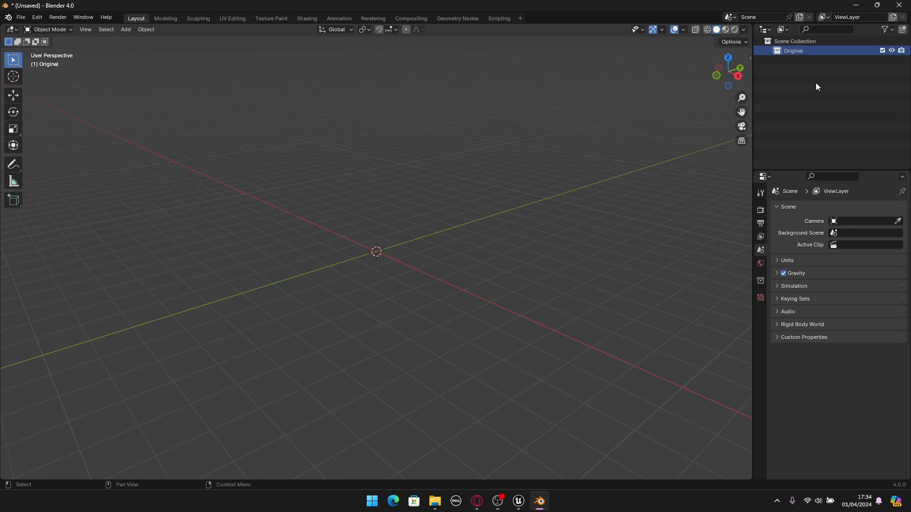
click(815, 82)
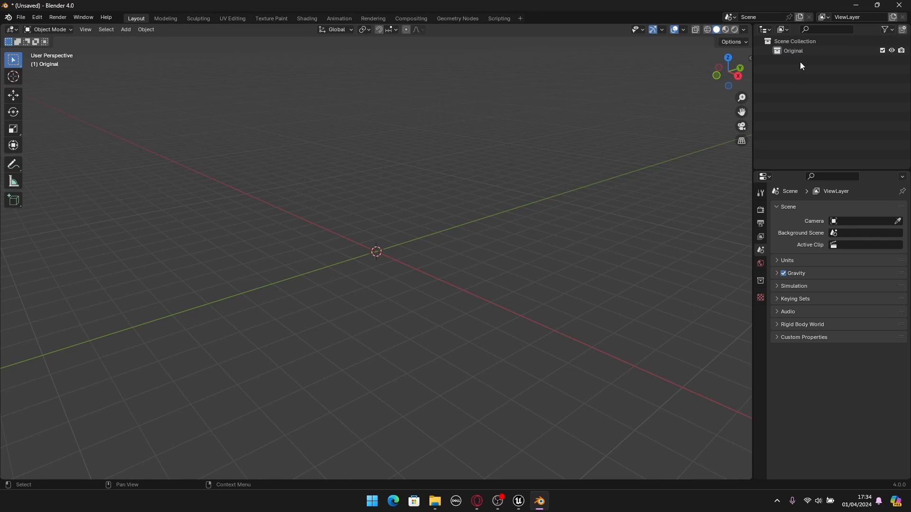
- Create a second collection directly under the Scene Collection and name it Clothes
right_click(794, 44)
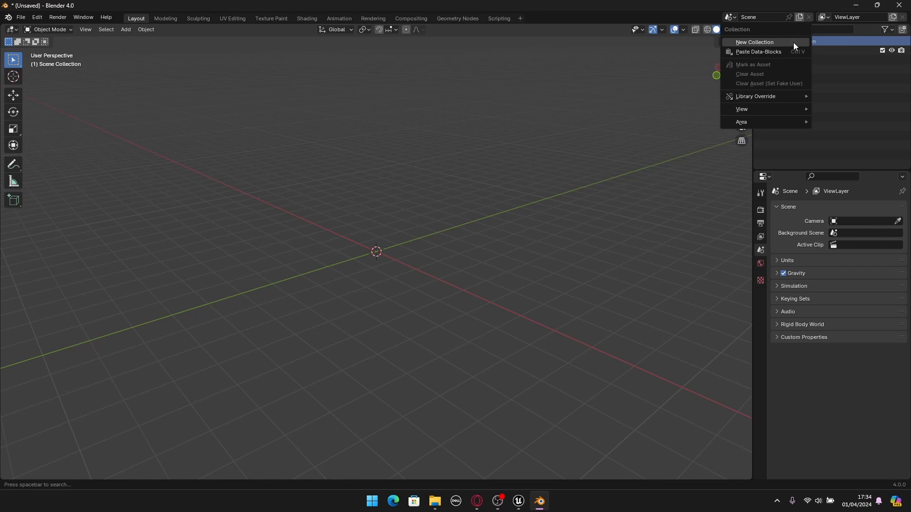
click(748, 44)
click(808, 63)
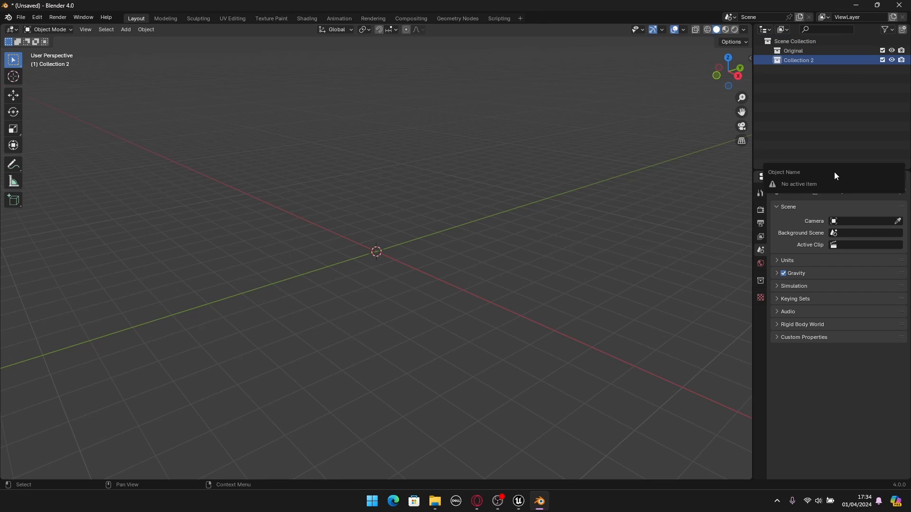
click(823, 104)
click(802, 61)
key(F2)
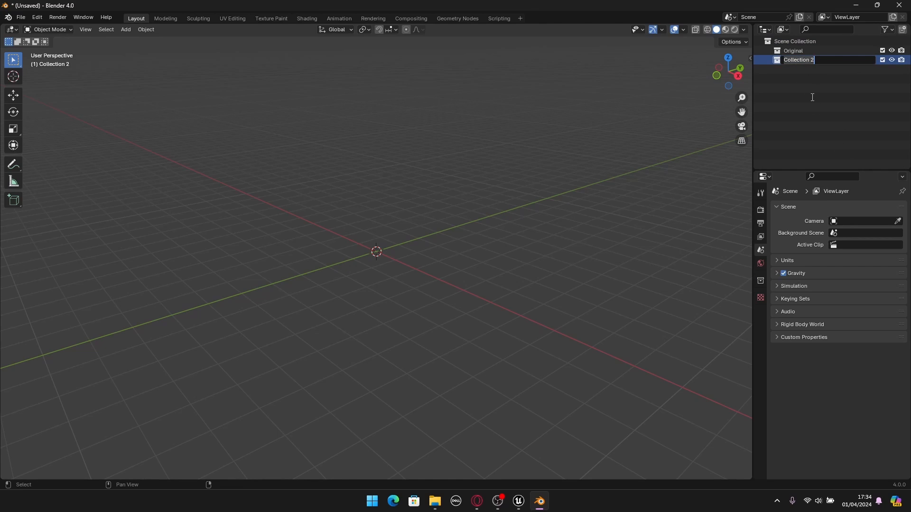
key(ctrl+a)
key(BackSpace)
text(Clothes)
key(Return)
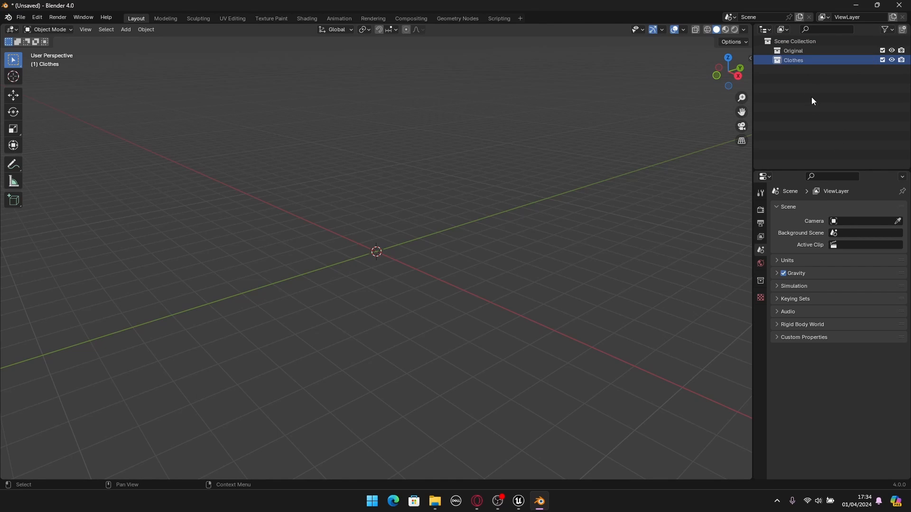
- Import m_med_nrw_body.FBX from the Metahuman_Clothes_Tutorial folder into the Original collection and frame it in the viewport
click(795, 53)
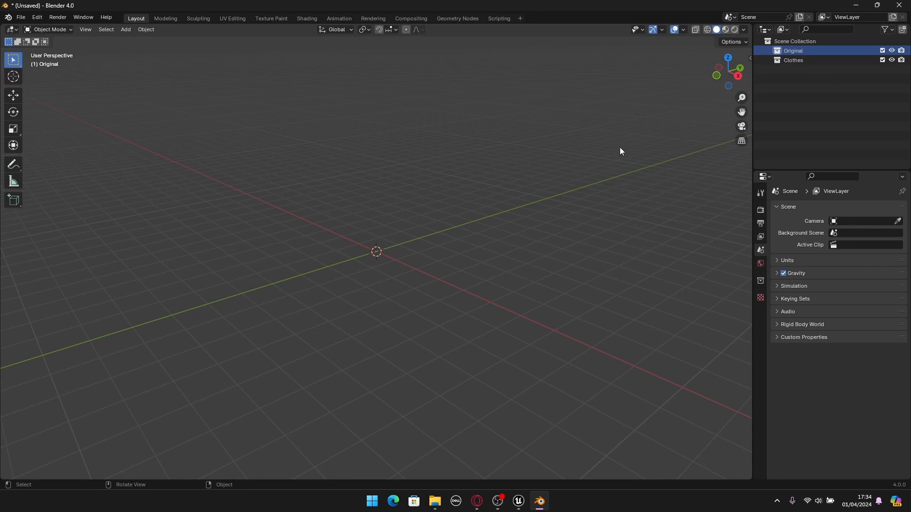
click(21, 17)
mouse_move(97, 156)
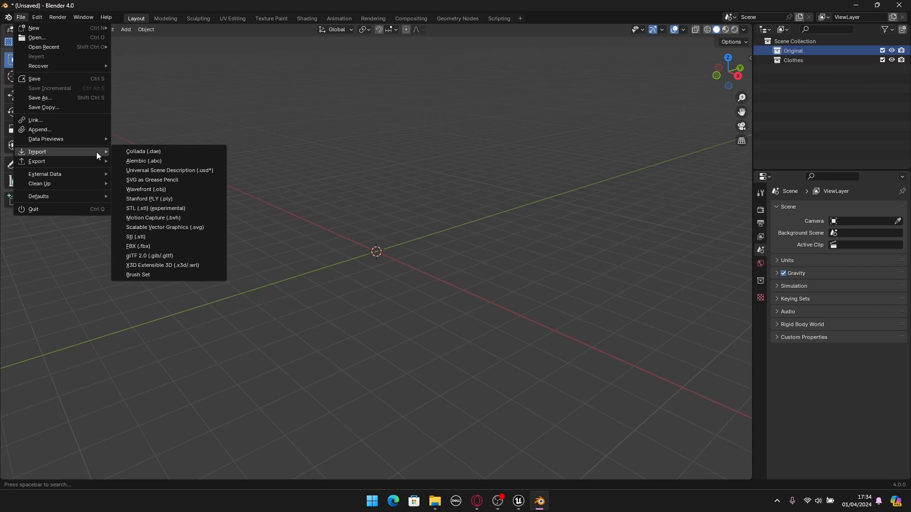
click(162, 246)
click(244, 144)
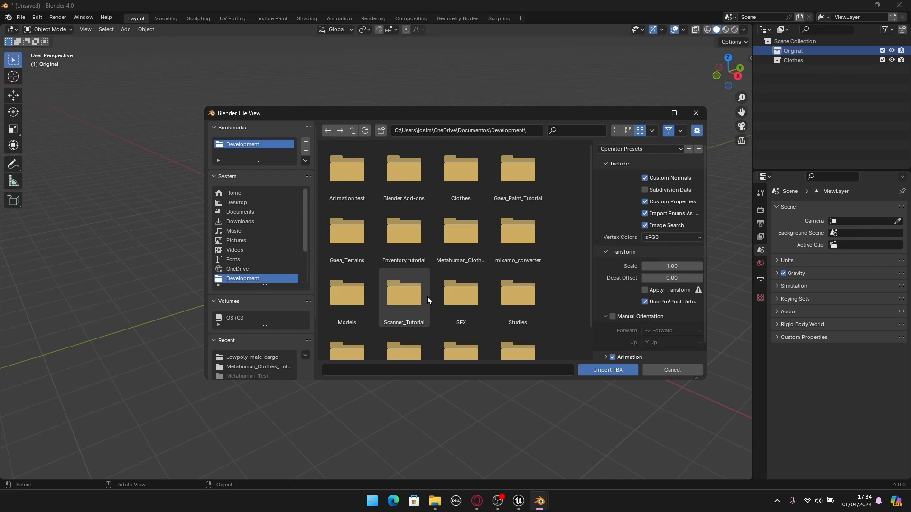
scroll(509, 308, down, 2)
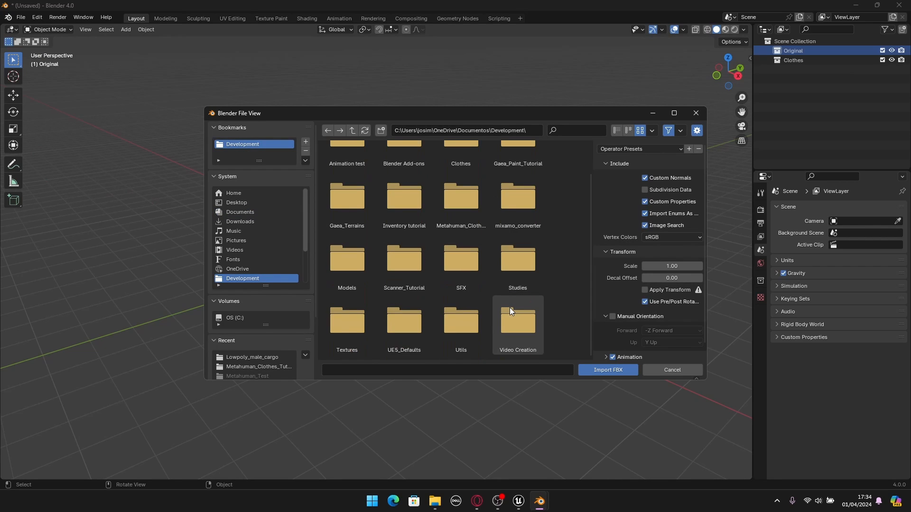
click(447, 230)
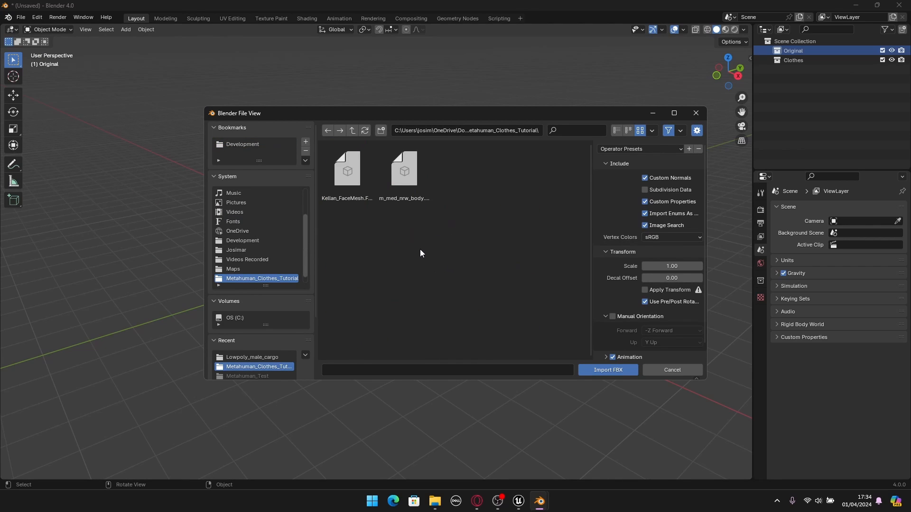
click(412, 193)
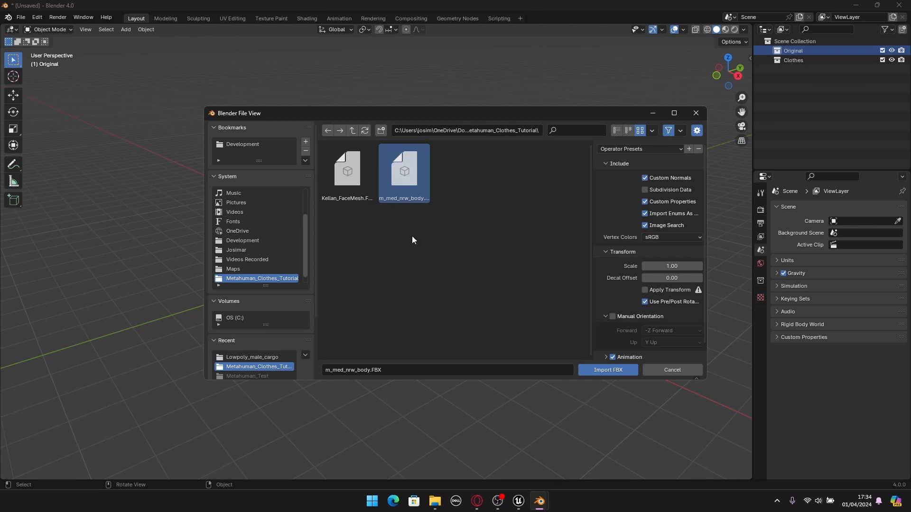
click(602, 370)
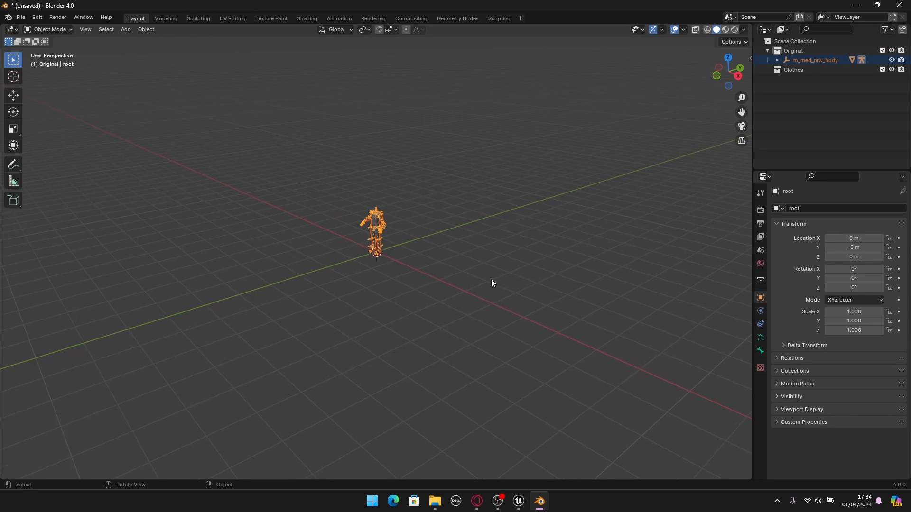
key(KP_Decimal)
middle_drag(491, 283, 499, 265)
- Import Kellan_FaceMesh.FBX from the Metahuman_Clothes_Tutorial folder into the Original collection
click(21, 18)
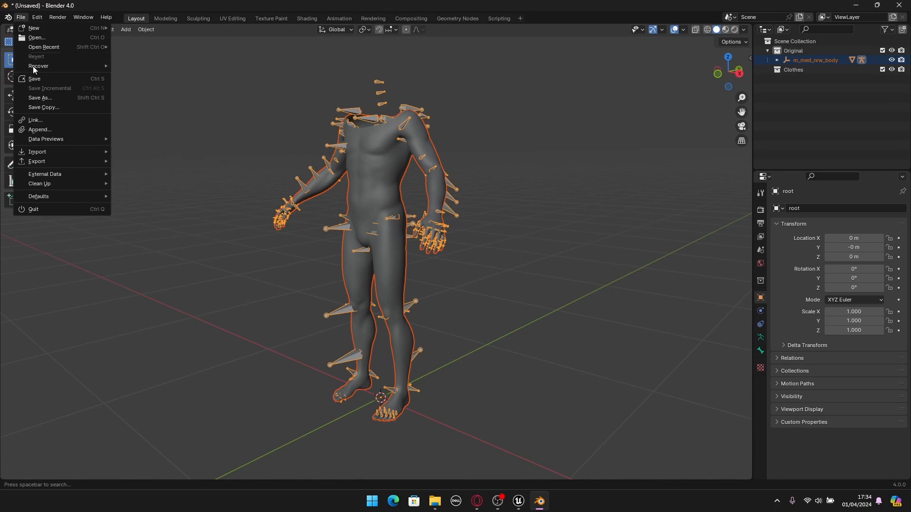
mouse_move(52, 152)
click(150, 246)
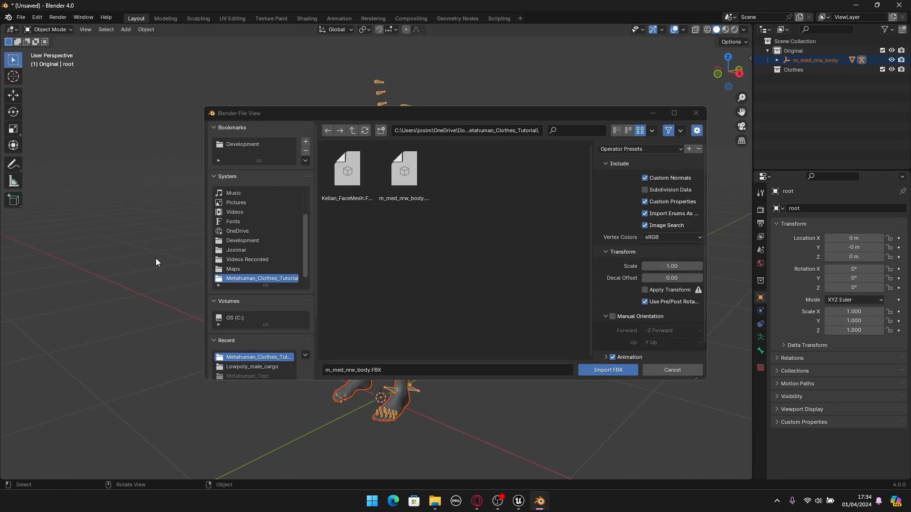
click(328, 174)
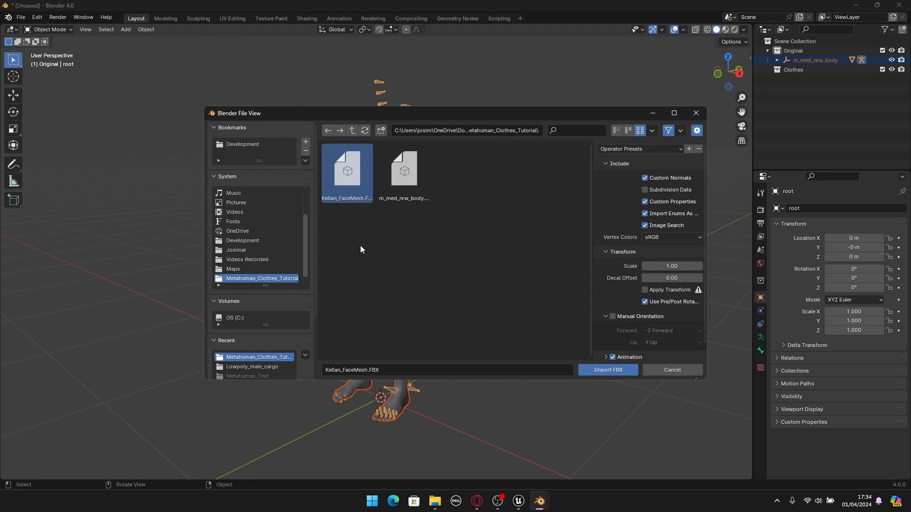
click(599, 373)
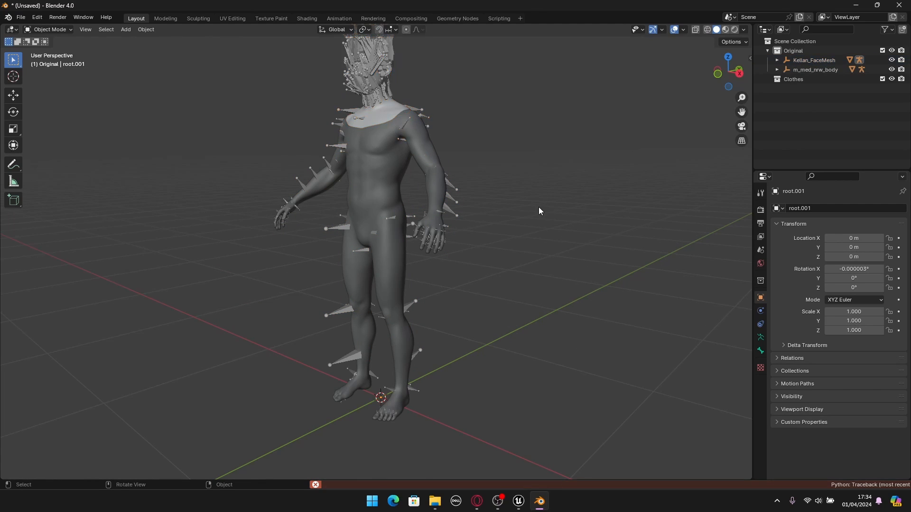
- Select both the face and the body armatures and hide them, leaving only the MetaHuman meshes visible
scroll(492, 223, up, 2)
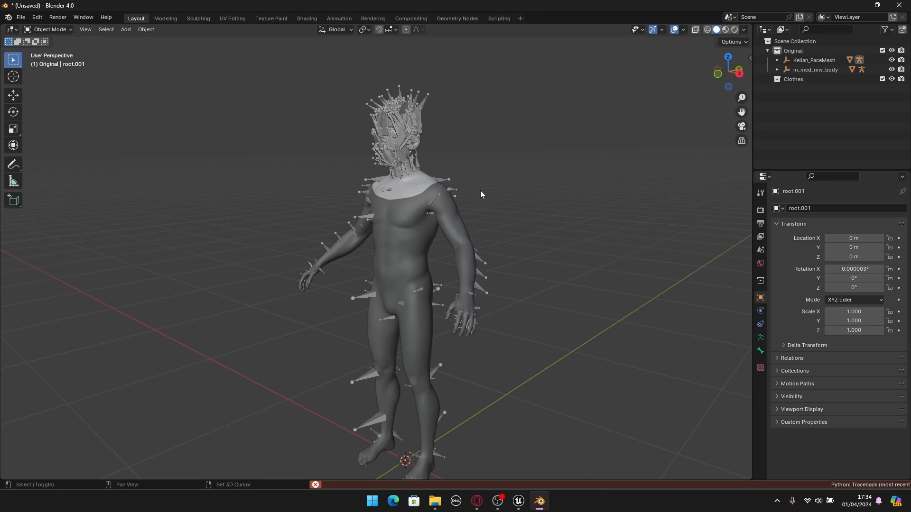
scroll(481, 190, up, 5)
shift+middle_drag(400, 171, 372, 234)
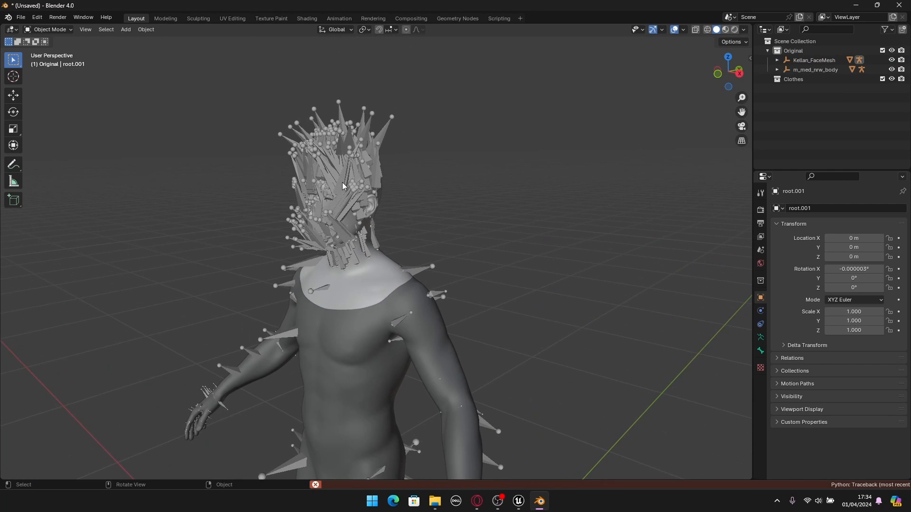
click(340, 181)
shift+middle_drag(500, 315, 432, 180)
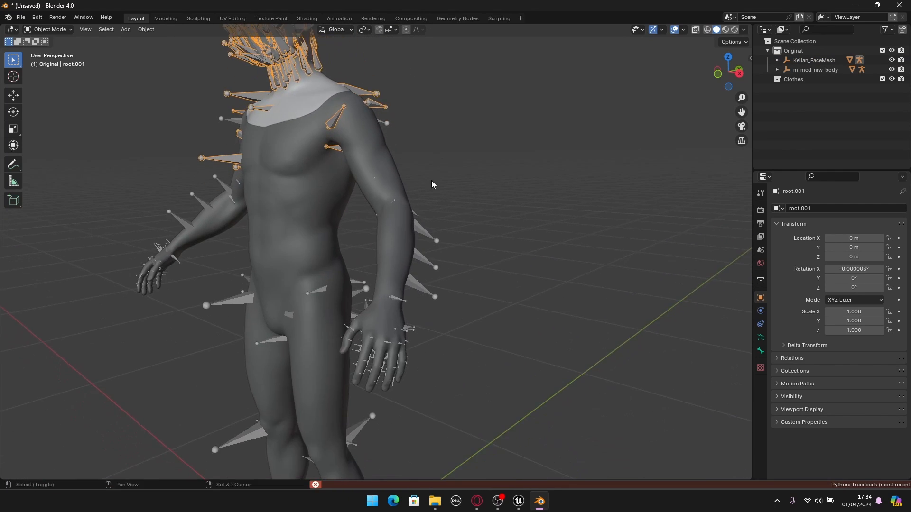
scroll(441, 195, up, 2)
shift+click(450, 219)
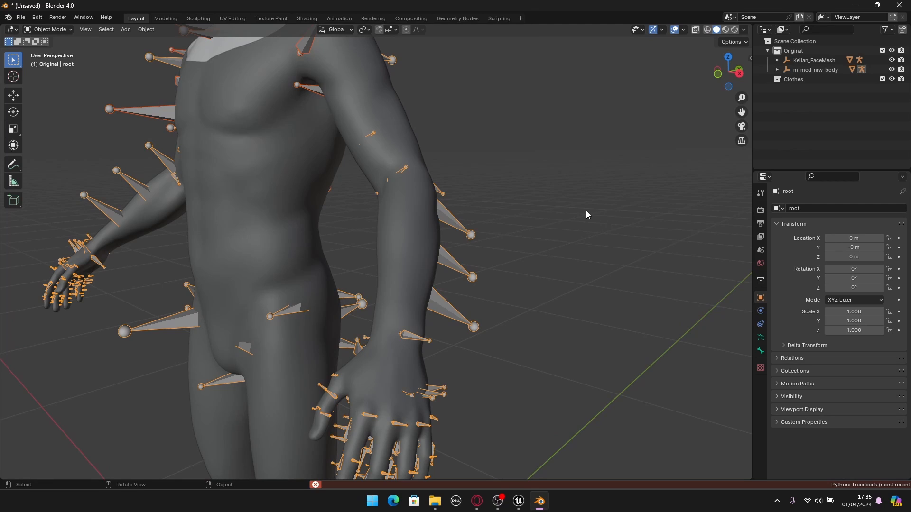
scroll(584, 211, down, 4)
key(h)
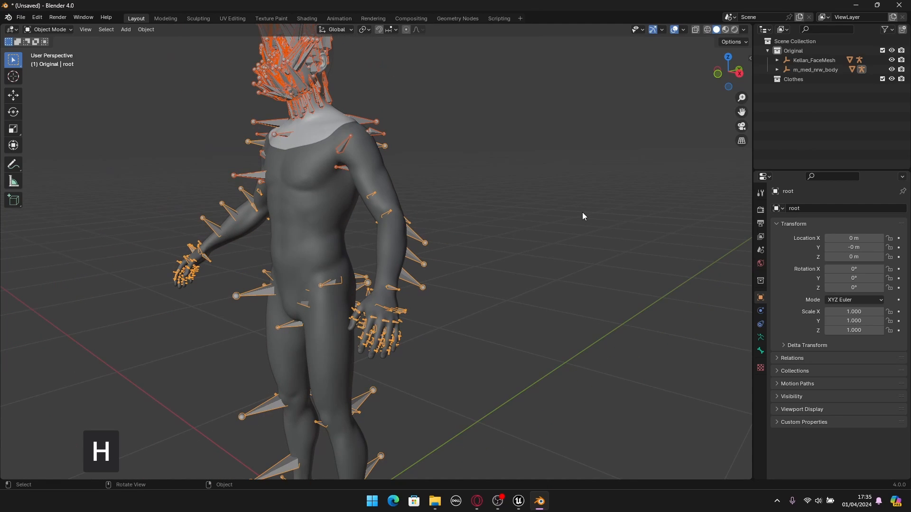
scroll(445, 199, down, 5)
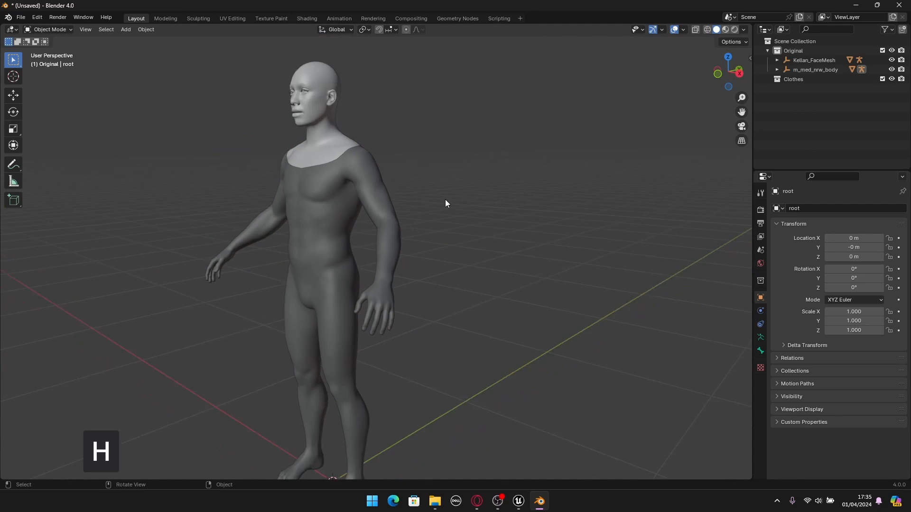
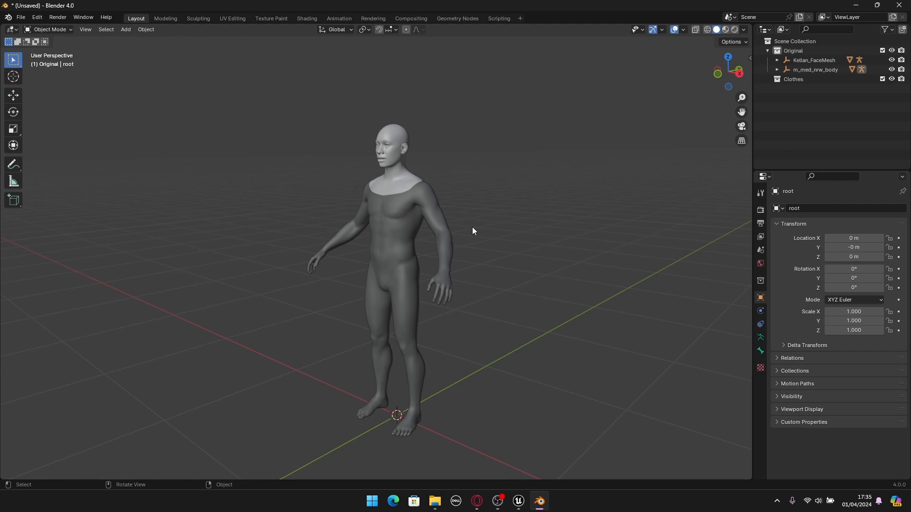
- Import Lowpoly_male_cargo.obj from the Development/Clothes/cargo-pants source folder into the Clothes collection as a Wavefront OBJ
click(796, 81)
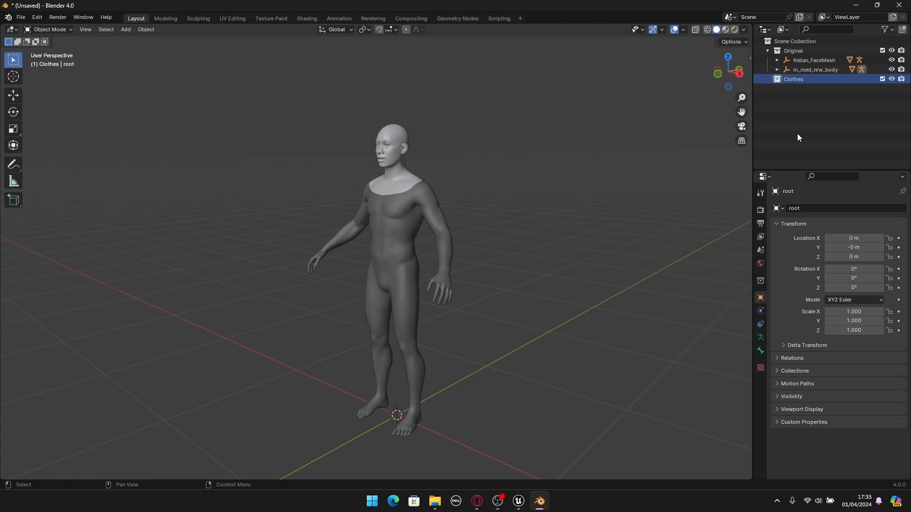
click(21, 18)
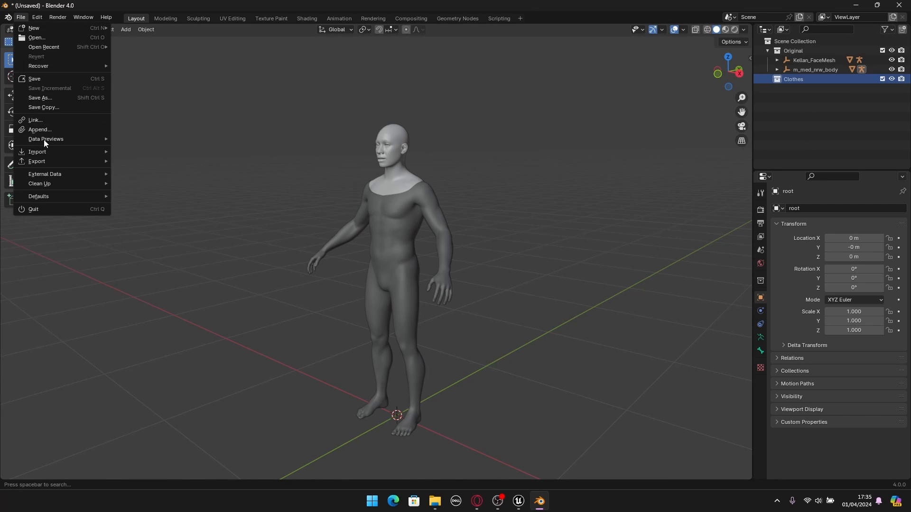
mouse_move(45, 155)
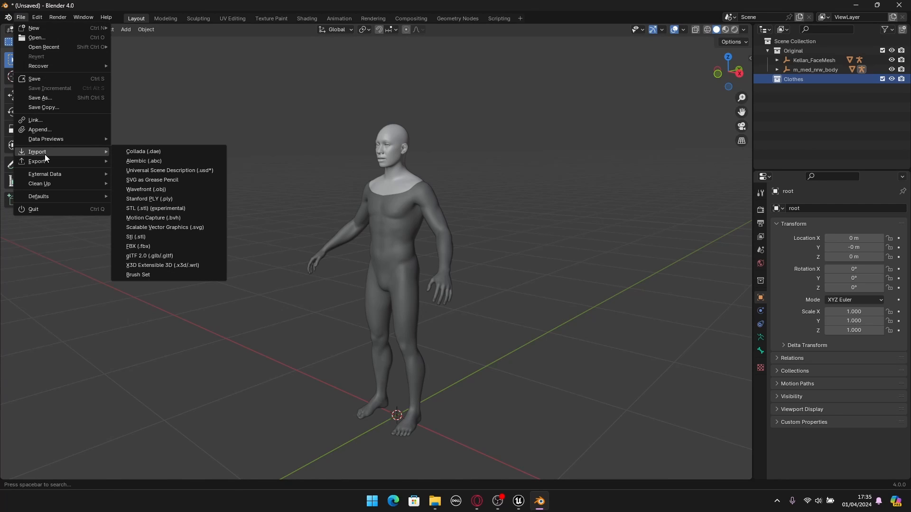
click(178, 189)
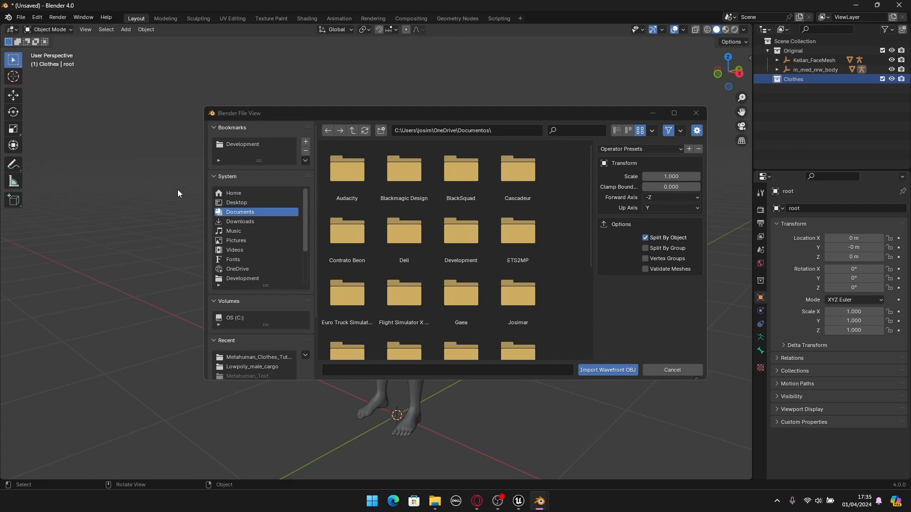
click(248, 144)
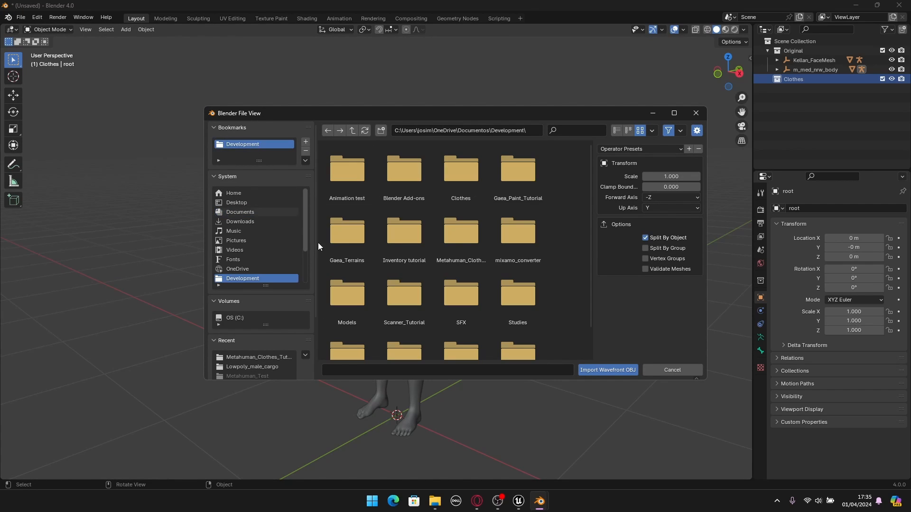
click(469, 194)
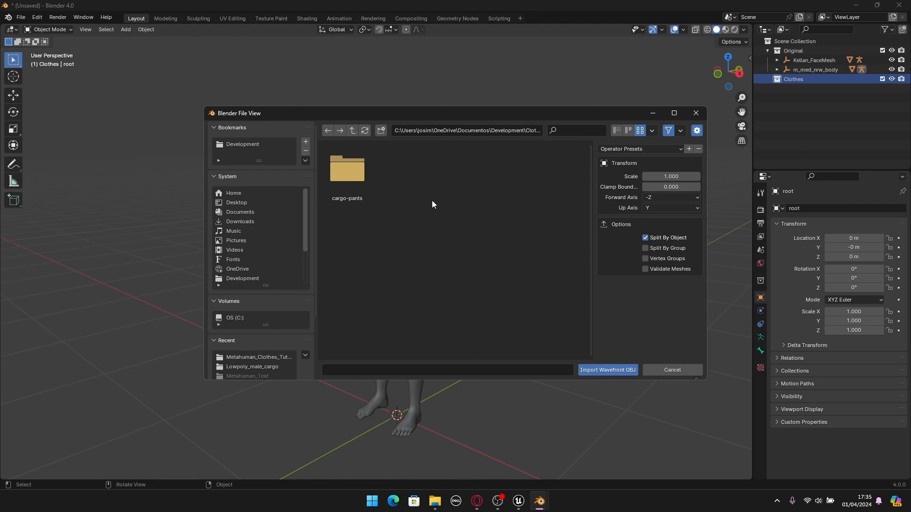
double_click(353, 197)
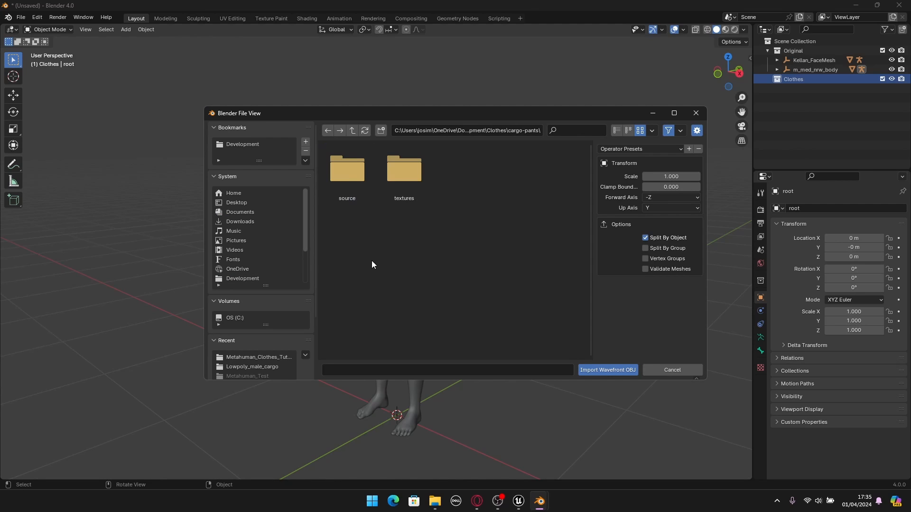
double_click(351, 189)
double_click(348, 189)
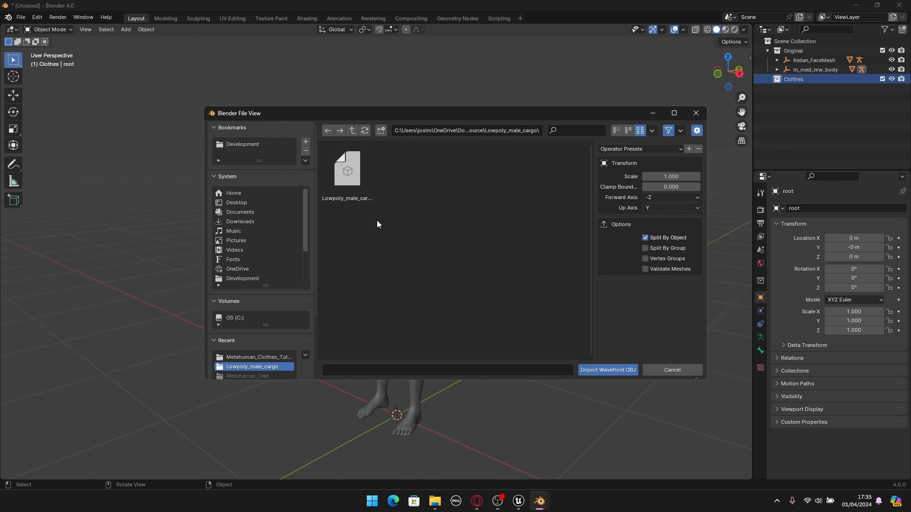
click(364, 194)
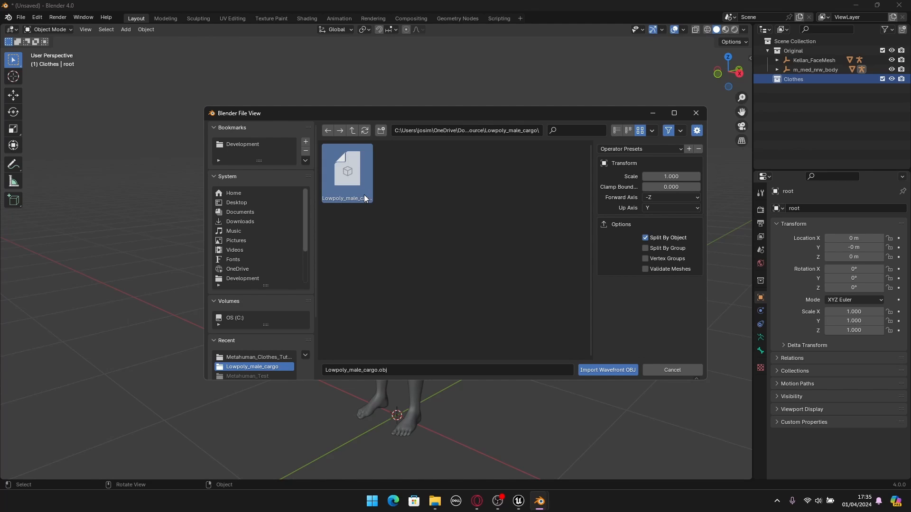
click(608, 370)
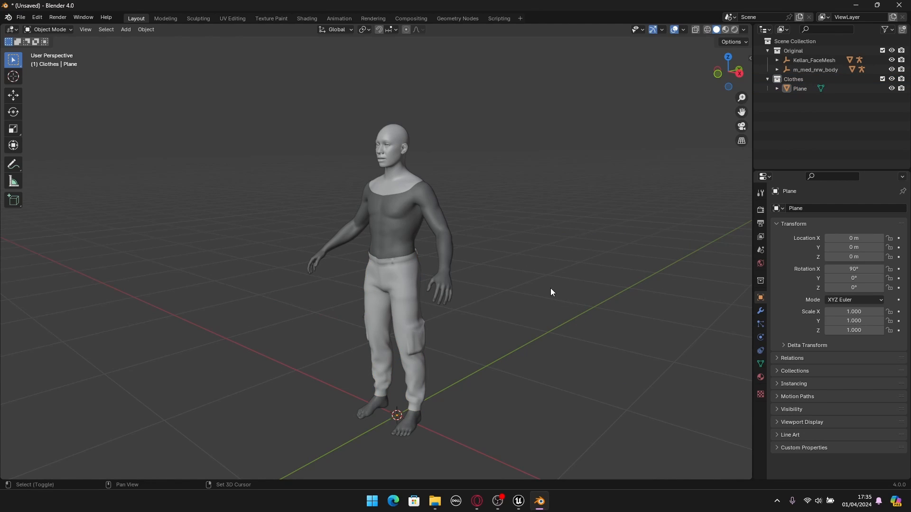
- Inspect how the imported cargo pants sit on the MetaHuman body from several sides and down at the feet
shift+middle_drag(550, 288, 383, 262)
scroll(552, 232, up, 1)
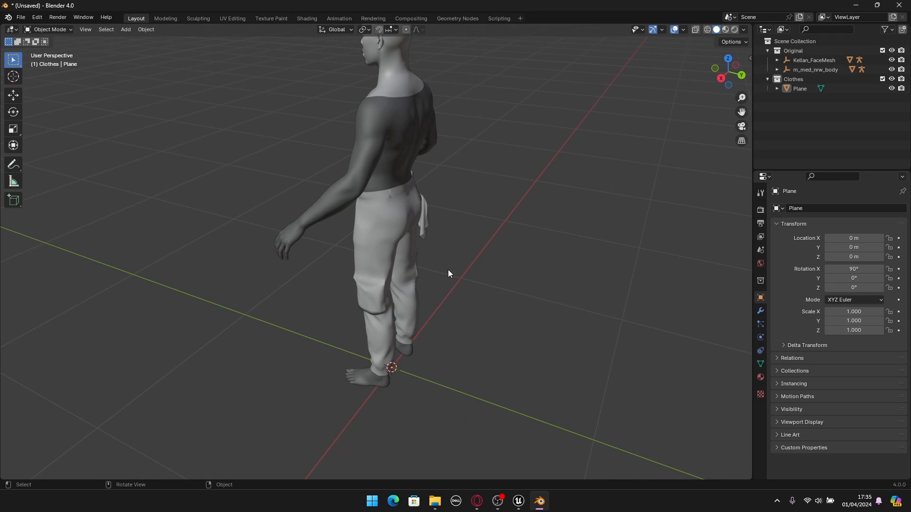
middle_drag(447, 274, 509, 260)
middle_drag(451, 224, 416, 244)
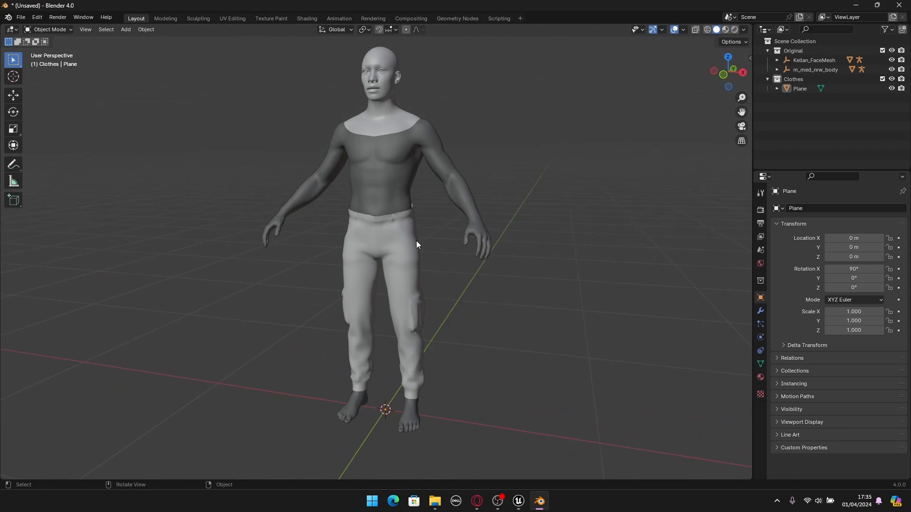
middle_drag(615, 245, 561, 249)
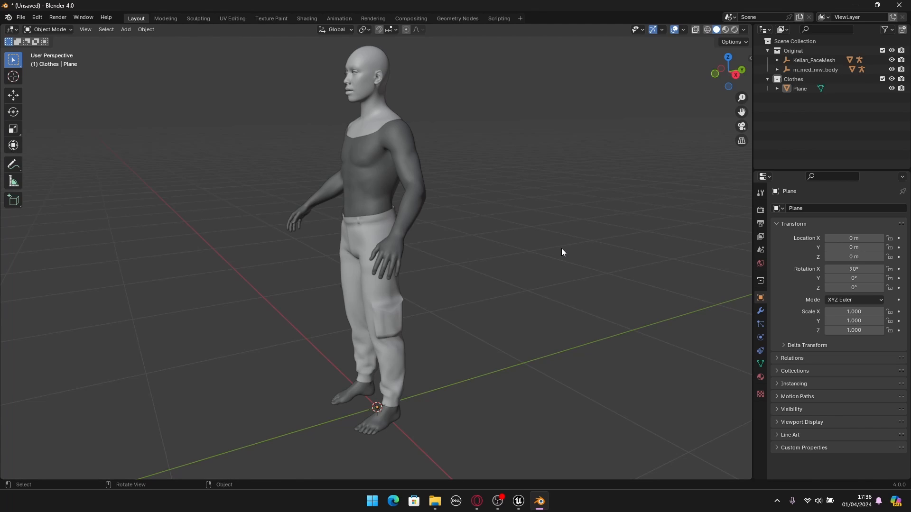
middle_drag(479, 248, 551, 185)
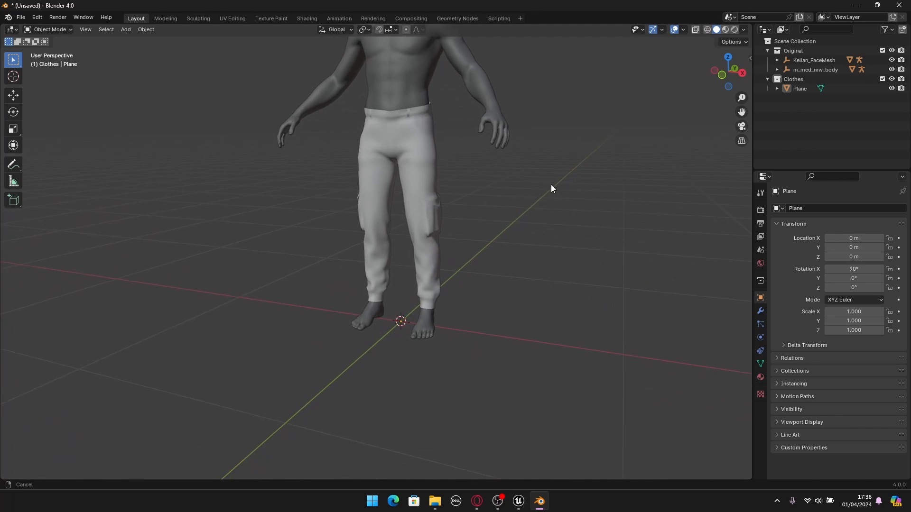
scroll(435, 349, up, 3)
shift+middle_drag(420, 368, 399, 342)
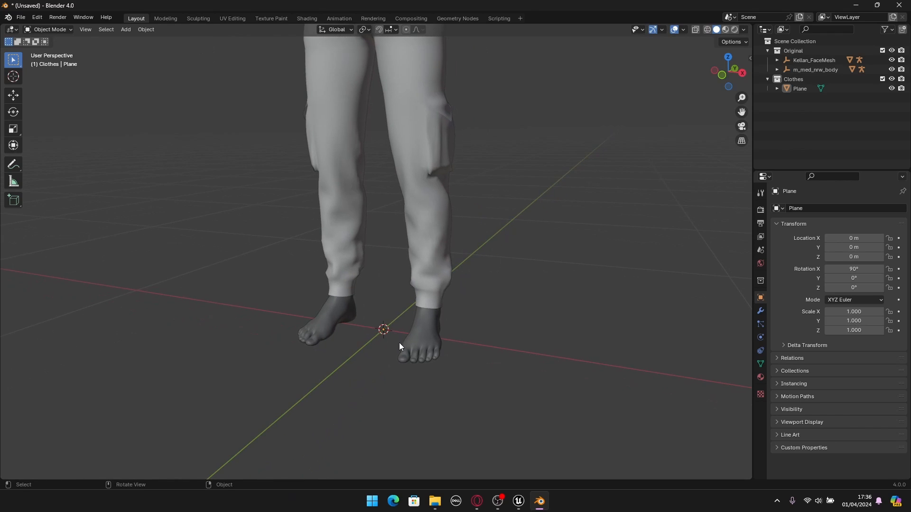
scroll(412, 295, down, 3)
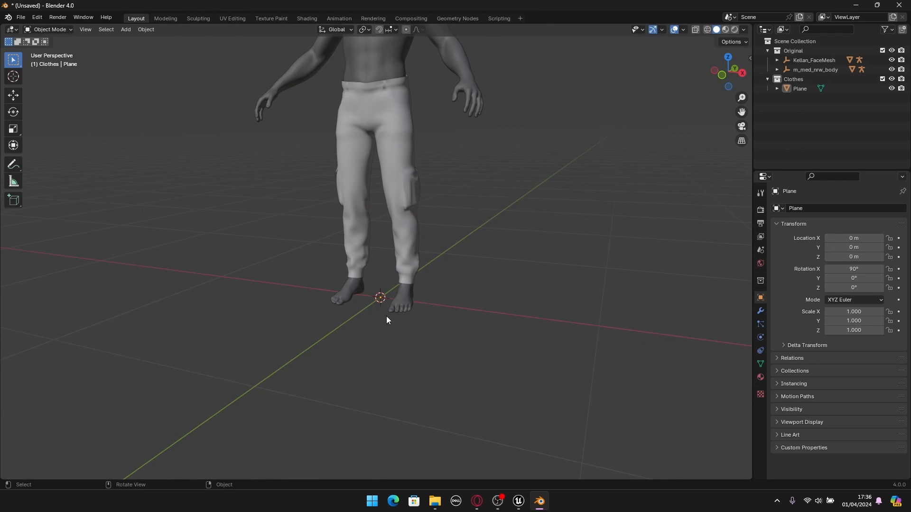
scroll(385, 315, up, 2)
scroll(382, 311, down, 2)
shift+middle_drag(409, 229, 400, 330)
- Select the body mesh and the cargo pants in turn to compare their origin points between the feet
click(362, 160)
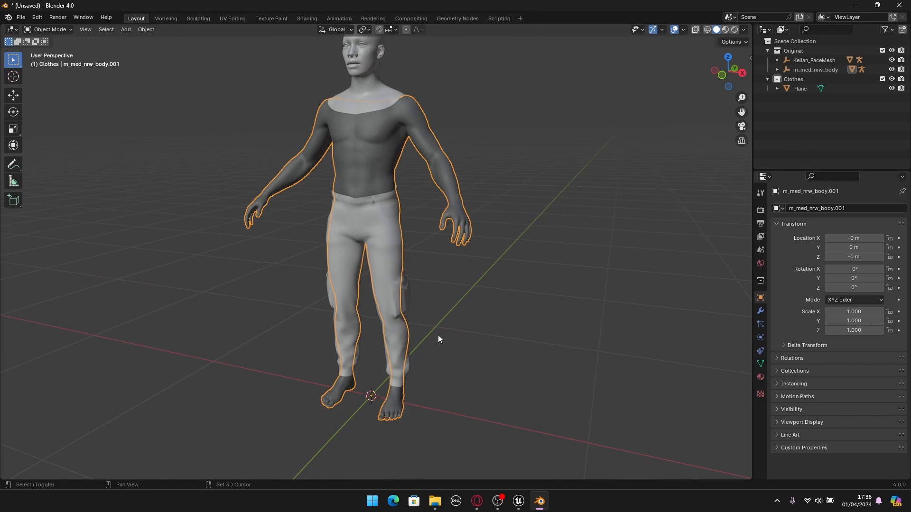
scroll(352, 287, up, 4)
click(562, 253)
scroll(546, 248, down, 4)
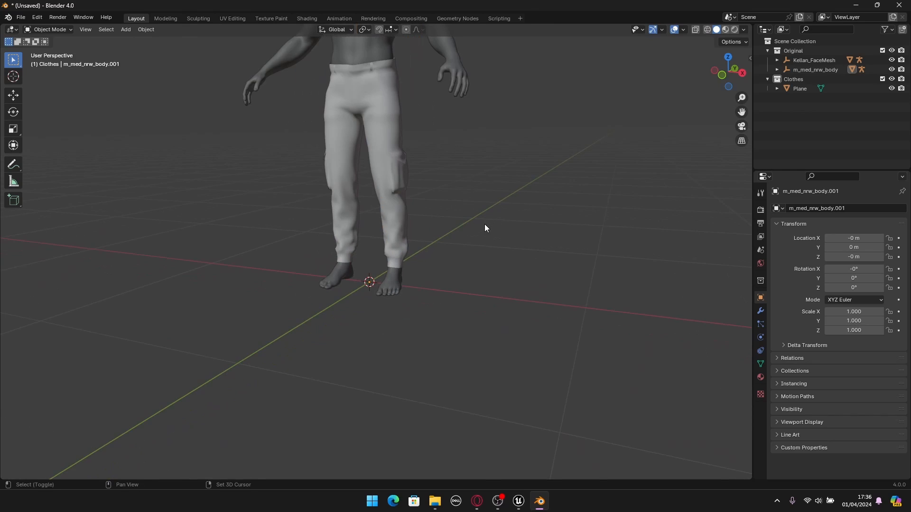
shift+middle_drag(479, 228, 474, 253)
scroll(356, 340, up, 4)
click(381, 328)
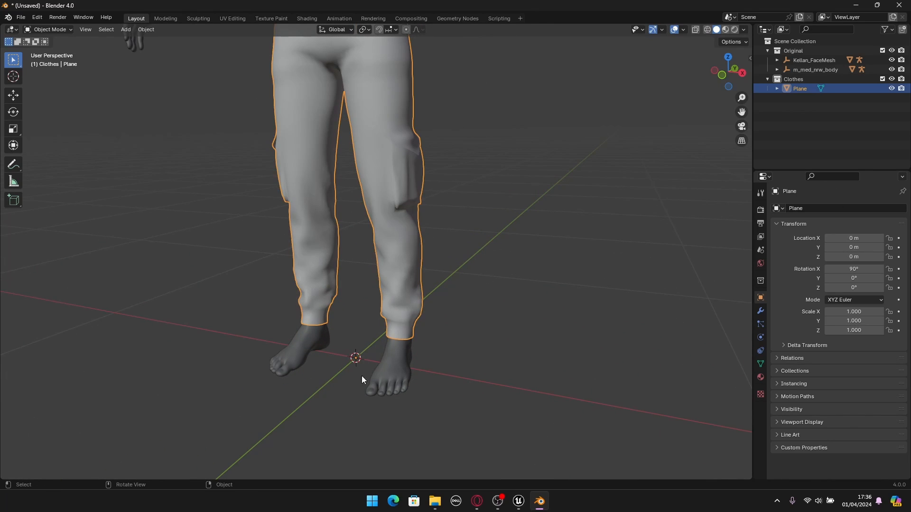
scroll(432, 314, down, 3)
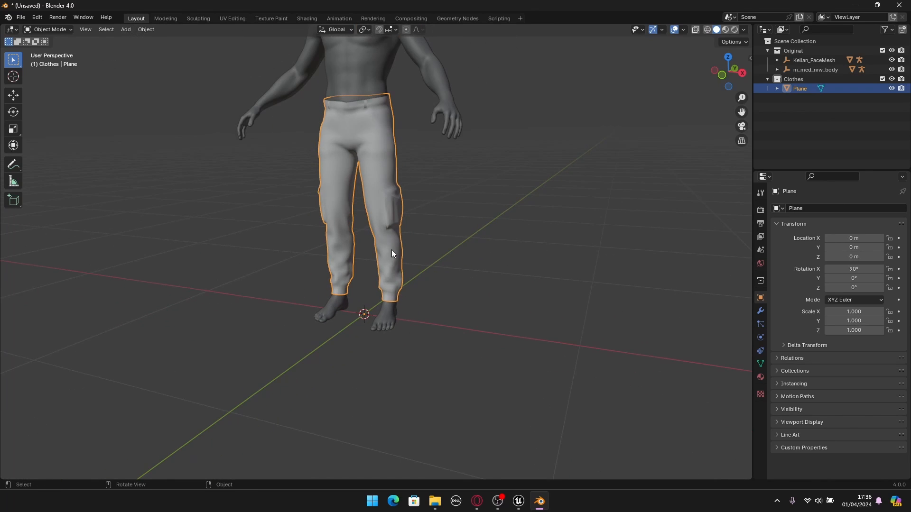
click(454, 236)
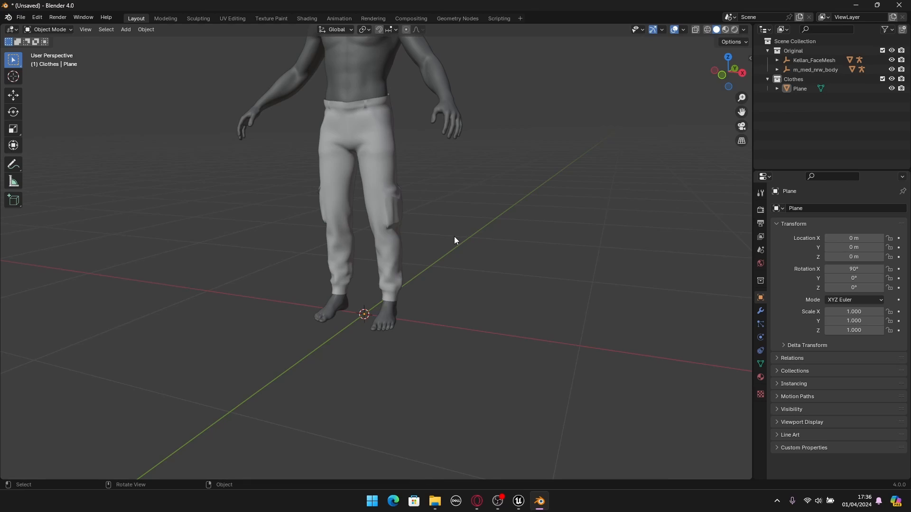
- Place the 3D cursor beside the character and snap it back to the world origin
shift+right_drag(190, 242, 427, 400)
shift+right_click(535, 262)
scroll(540, 283, up, 1)
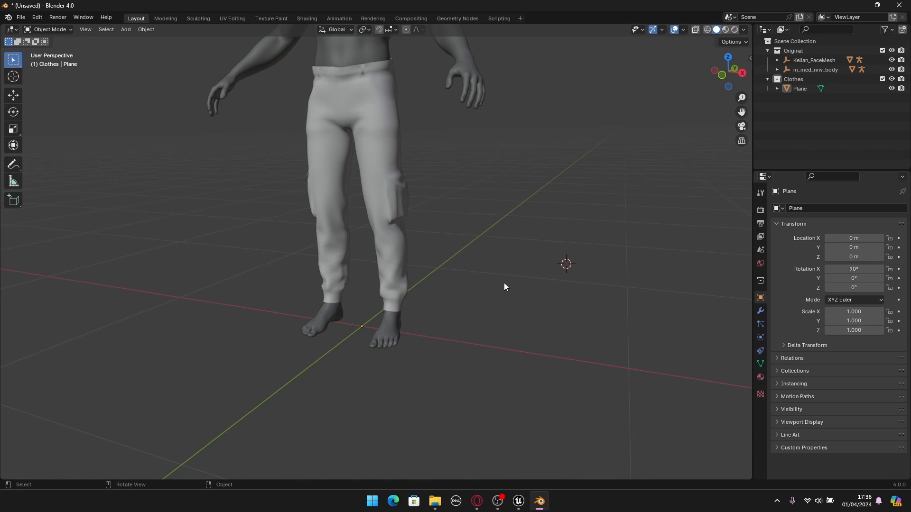
key(shift+s)
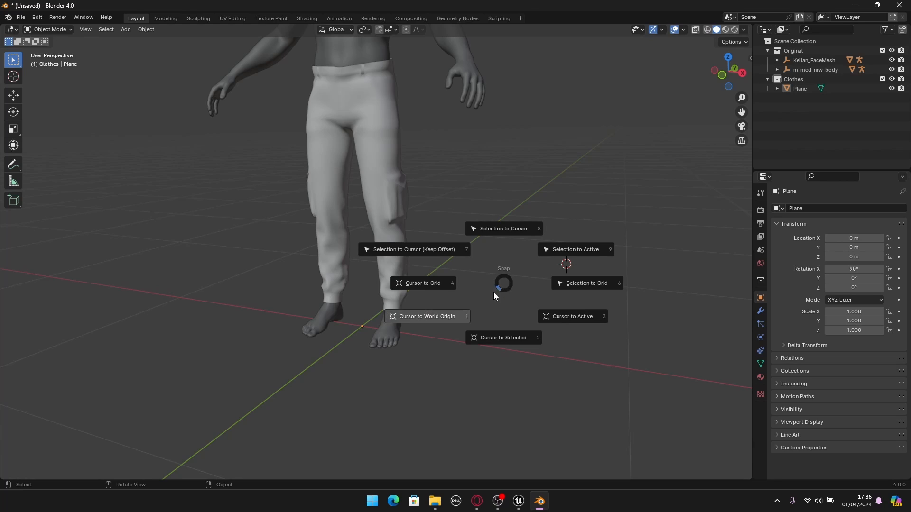
click(436, 321)
scroll(362, 338, up, 2)
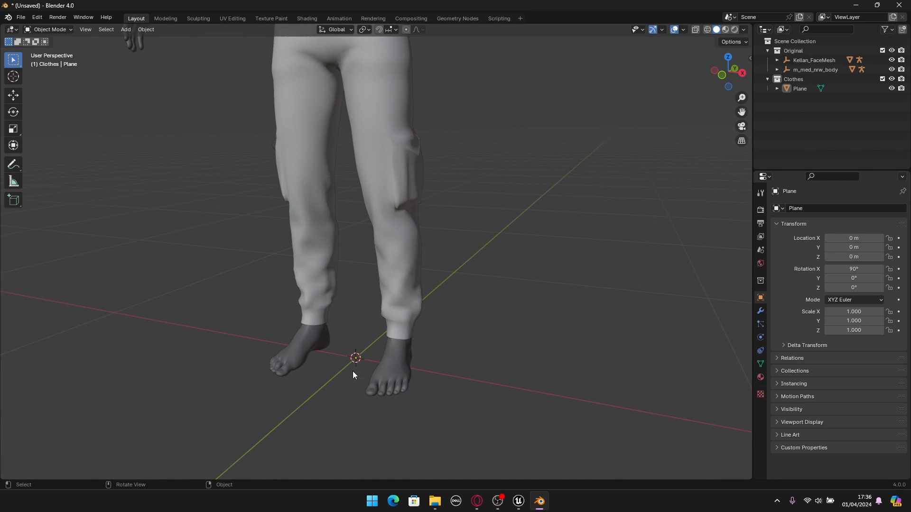
scroll(445, 294, down, 2)
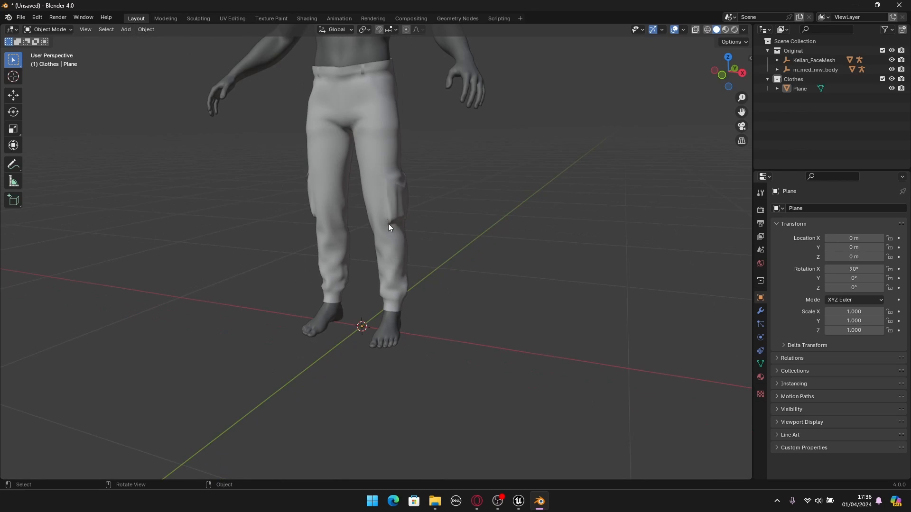
- Set the cargo pants' origin to the 3D cursor and deselect the pants
click(383, 198)
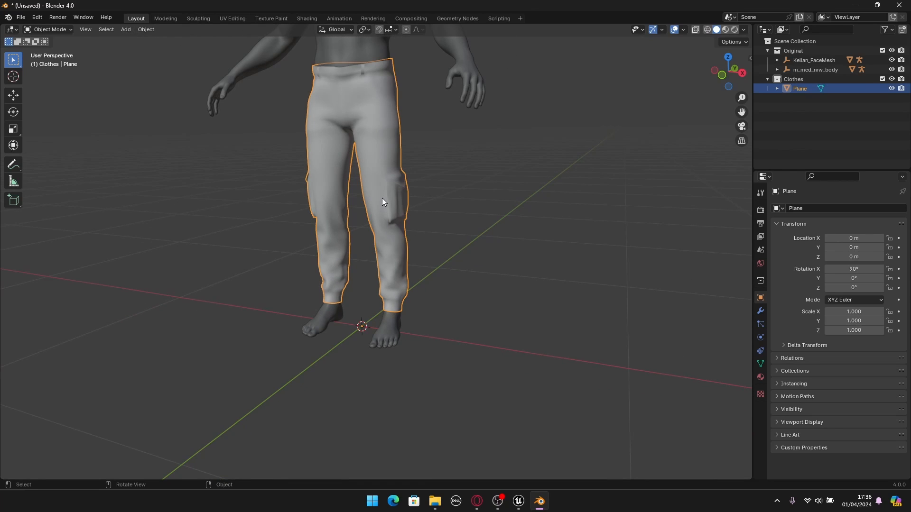
right_click(382, 198)
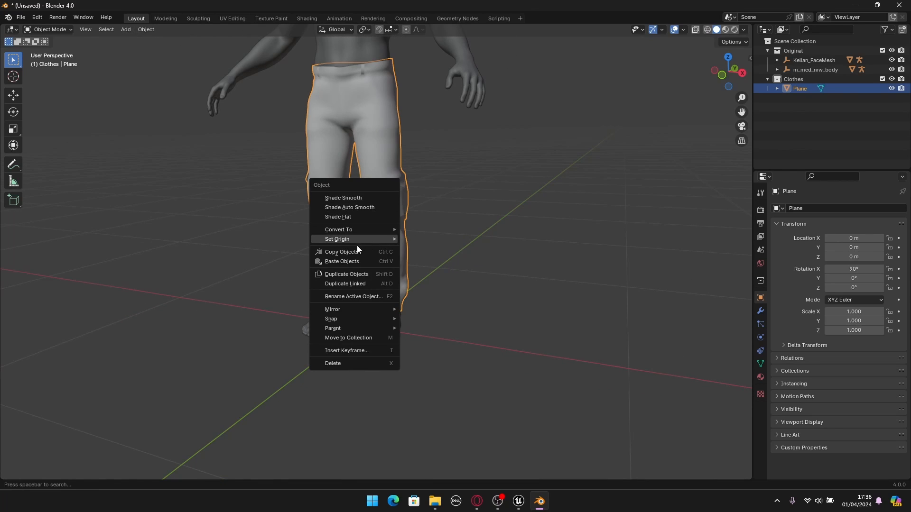
mouse_move(335, 240)
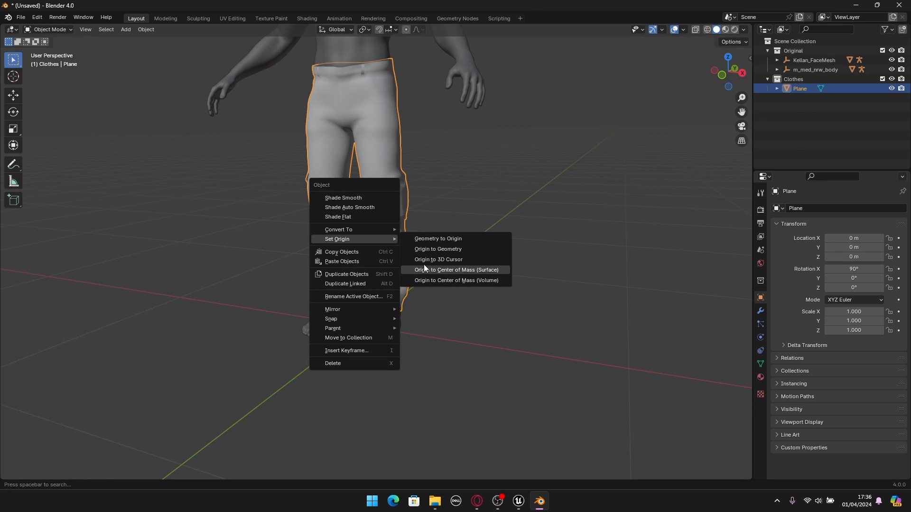
click(446, 260)
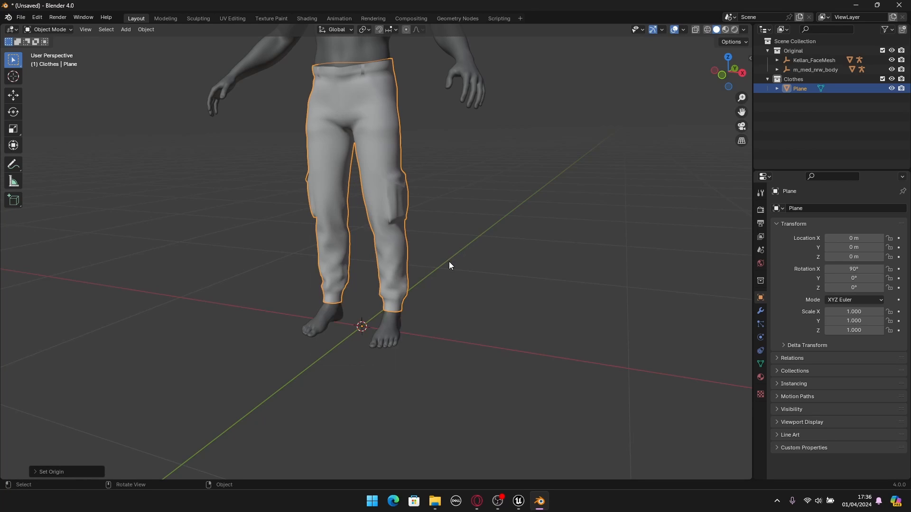
click(497, 292)
scroll(467, 312, up, 3)
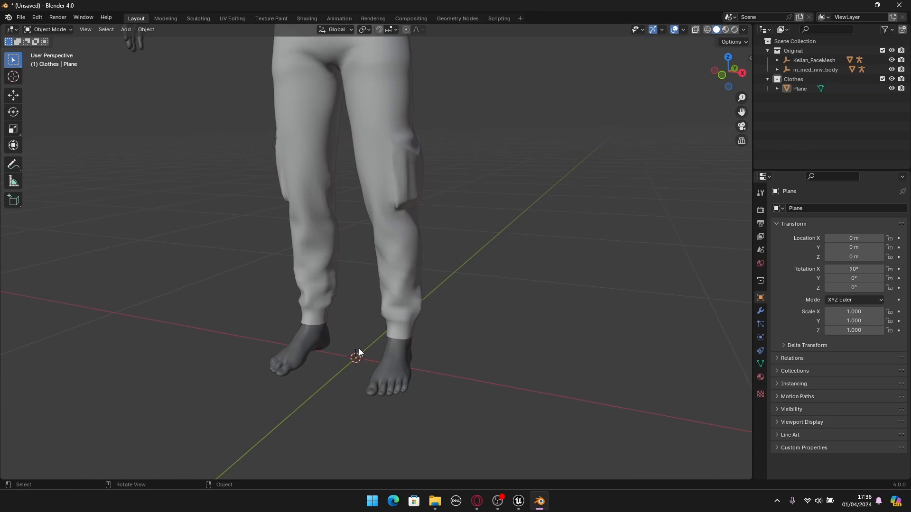
scroll(351, 342, down, 1)
scroll(385, 337, down, 2)
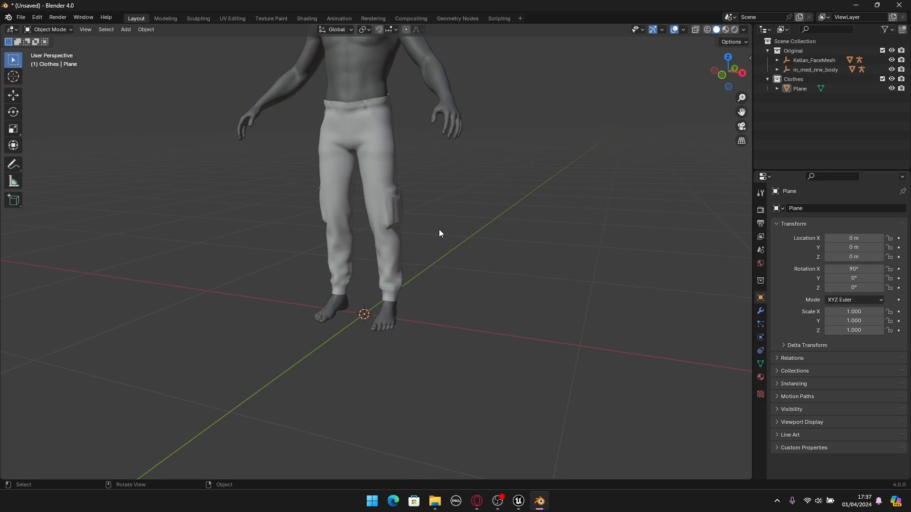
scroll(431, 197, down, 4)
middle_drag(462, 254, 438, 260)
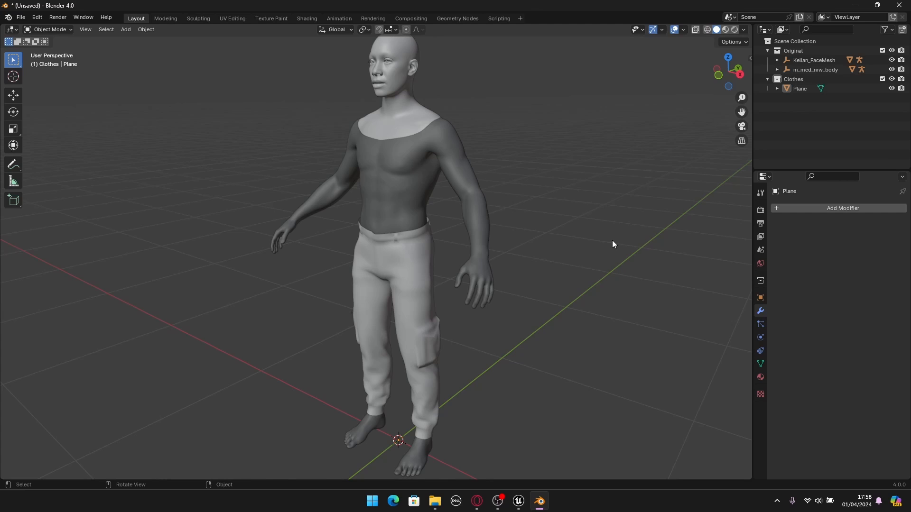
- Expand the m_med_nrw_body hierarchy and make its hidden root armature visible in the viewport
middle_drag(612, 240, 305, 193)
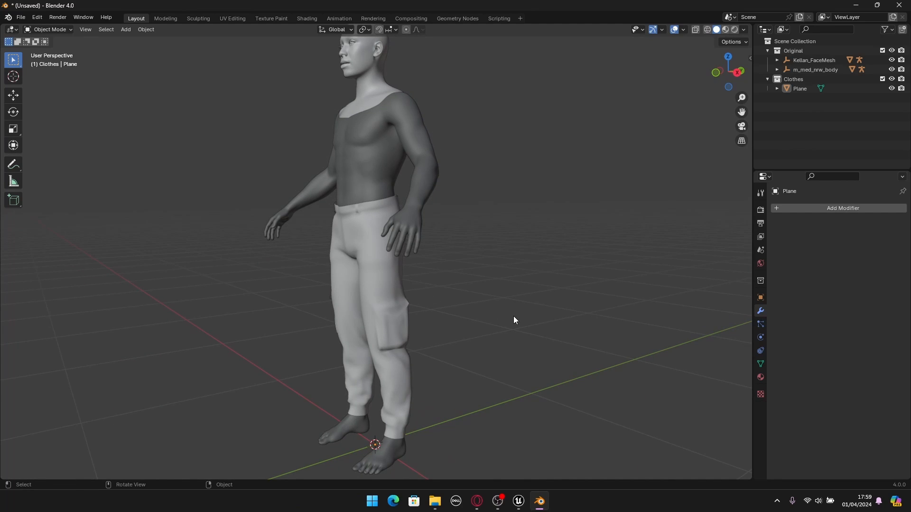
click(777, 70)
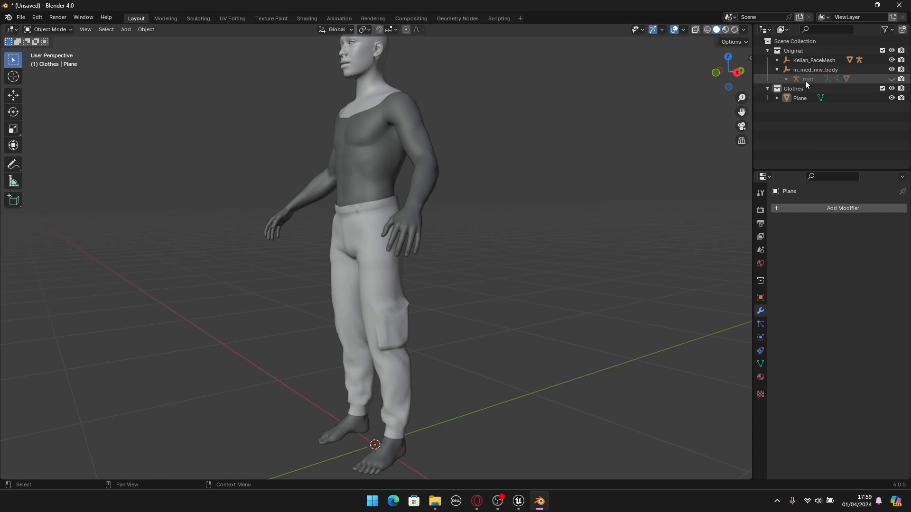
middle_drag(618, 147, 636, 158)
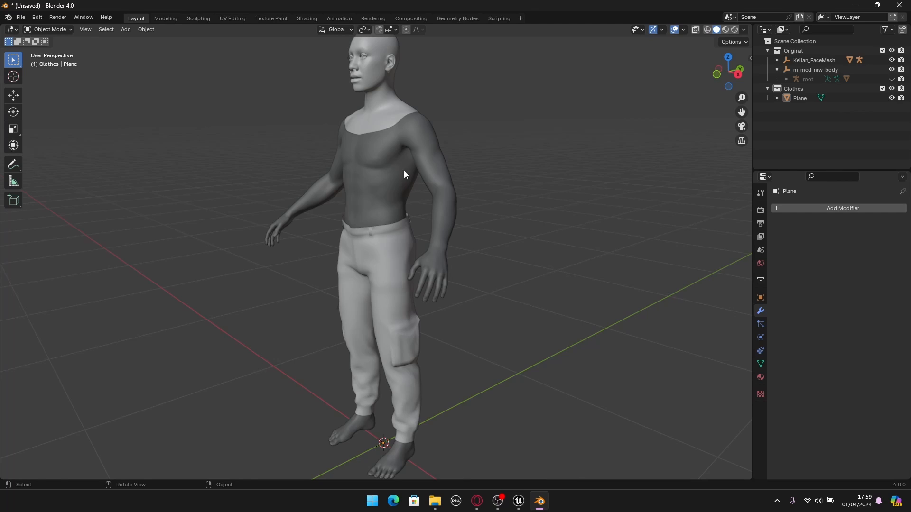
click(891, 80)
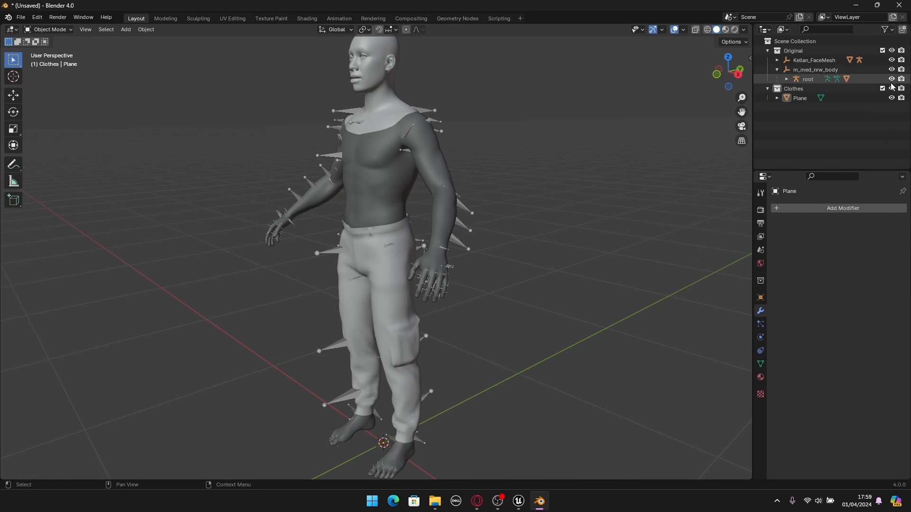
- Select the root armature of the body and switch it to Pose Mode
middle_drag(541, 321, 490, 313)
click(414, 225)
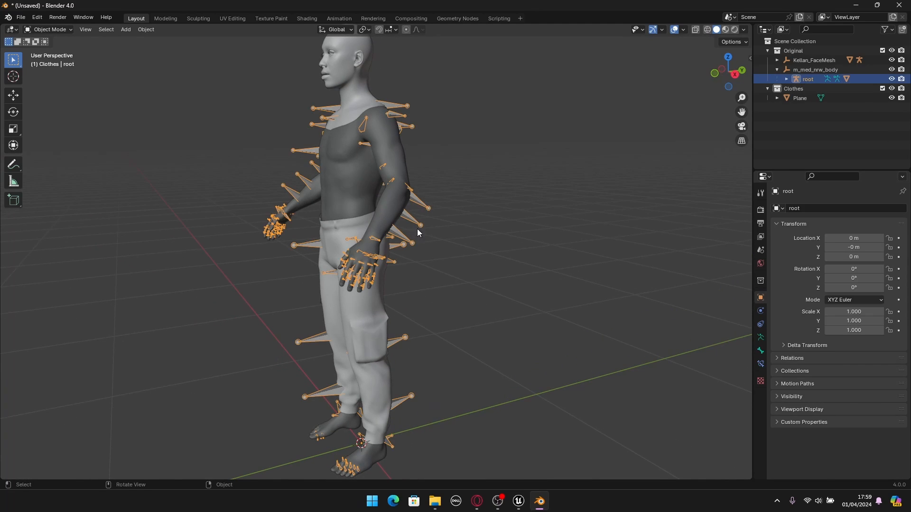
click(50, 30)
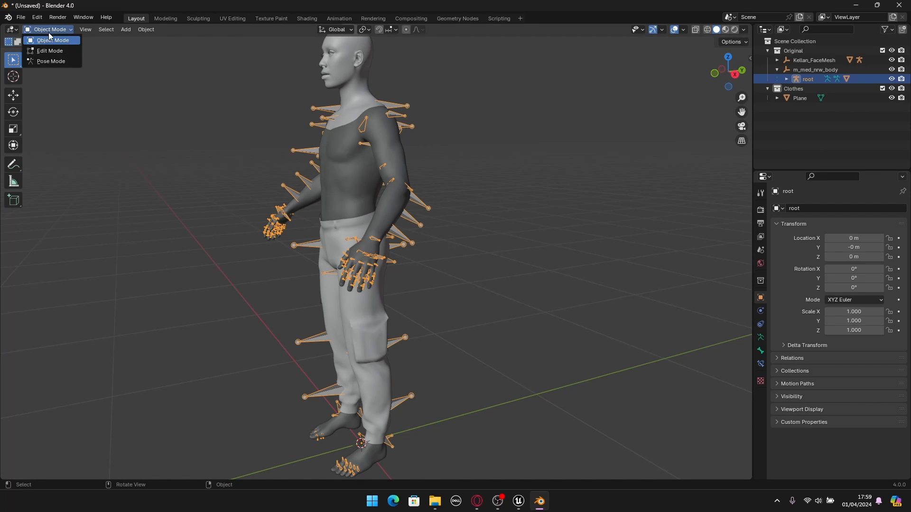
click(50, 62)
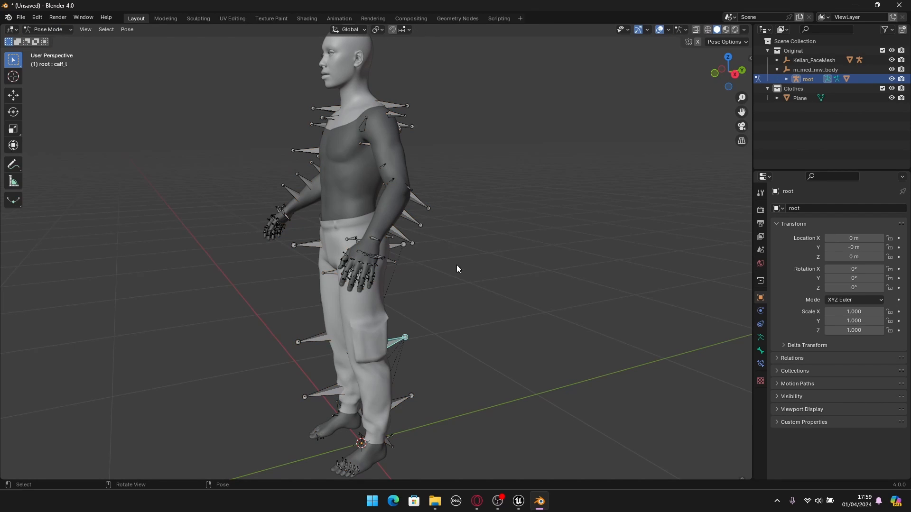
- Test-rotate the left calf bone around the global X axis to check how the pants follow, and cancel the rotation
click(471, 288)
middle_drag(471, 289, 478, 228)
click(409, 266)
middle_drag(463, 274, 445, 272)
scroll(445, 272, up, 1)
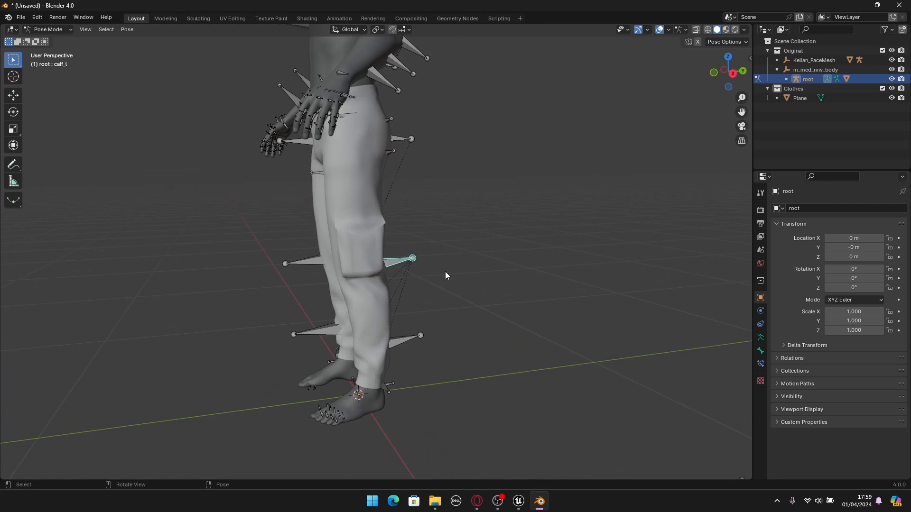
key(r)
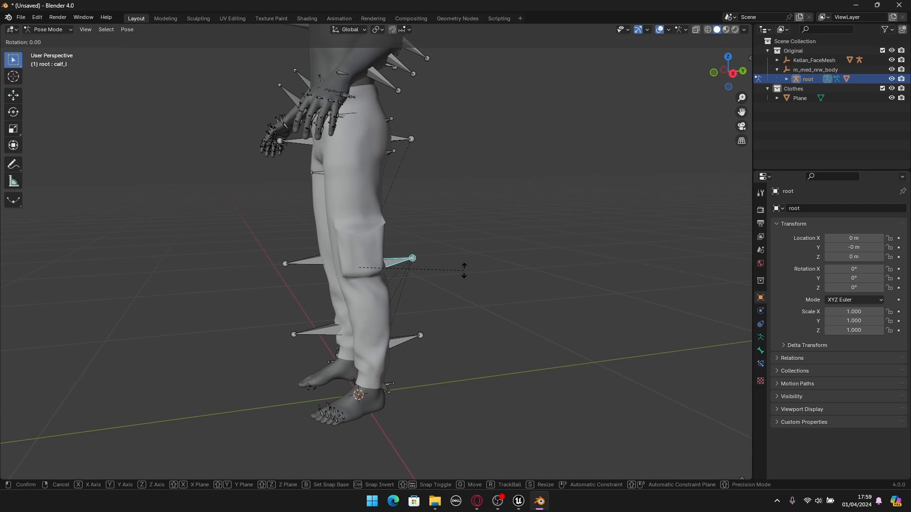
key(x)
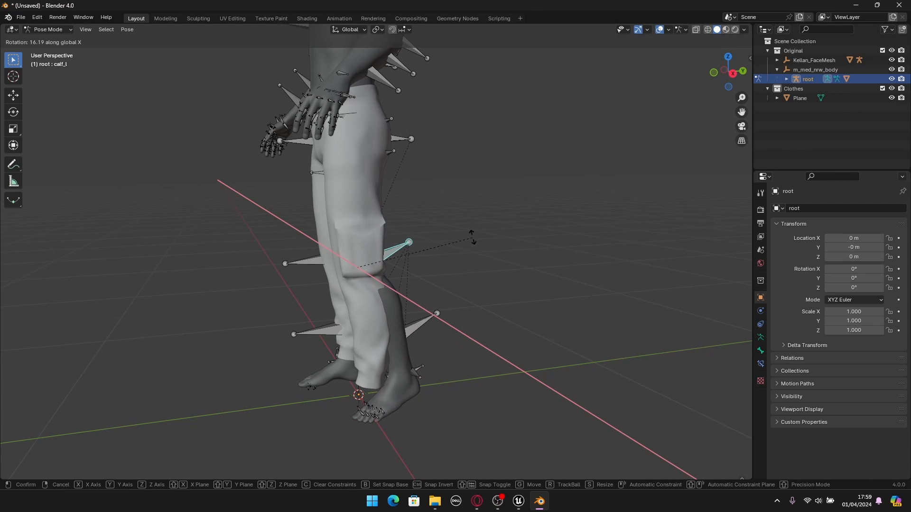
right_click(464, 181)
scroll(450, 177, down, 4)
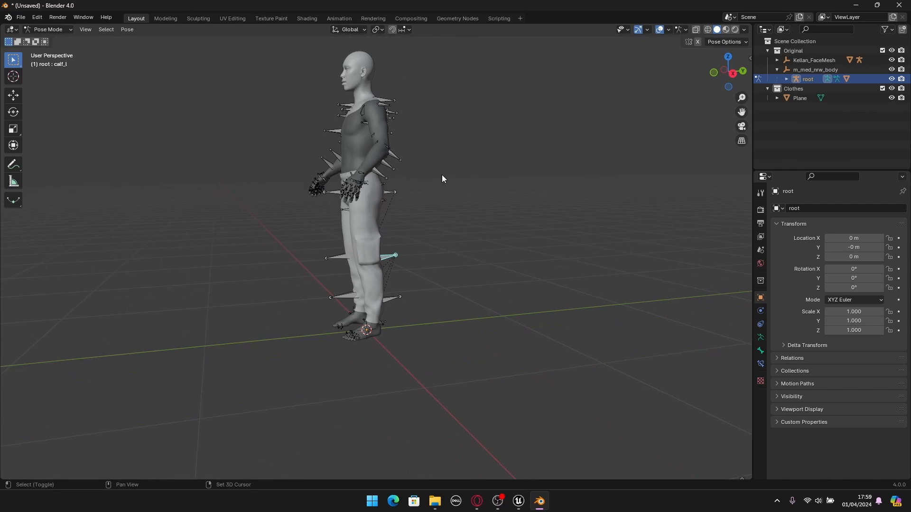
- Return the root armature from Pose Mode to Object Mode
shift+middle_drag(442, 175, 453, 260)
middle_drag(453, 260, 483, 268)
click(46, 31)
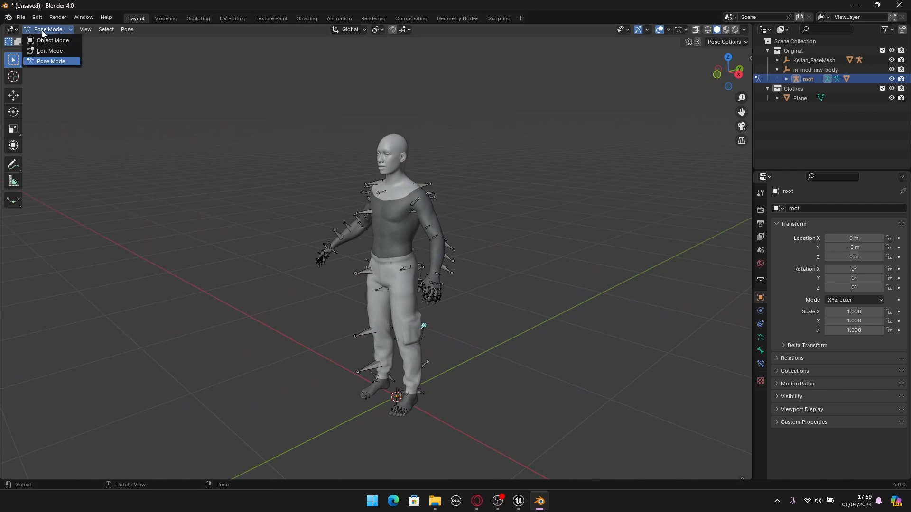
click(46, 41)
- Select the MetaHuman body mesh and look through its list of vertex groups
middle_drag(535, 277, 416, 201)
scroll(363, 175, up, 3)
click(372, 192)
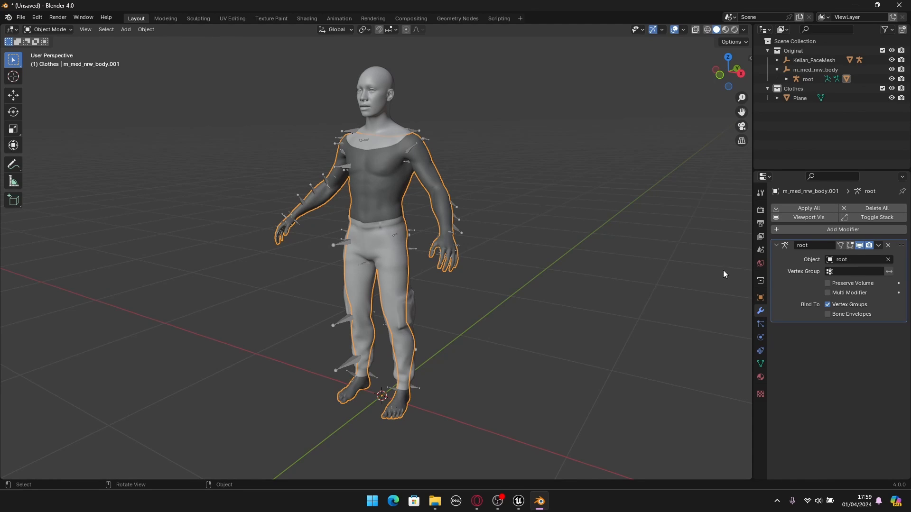
click(761, 364)
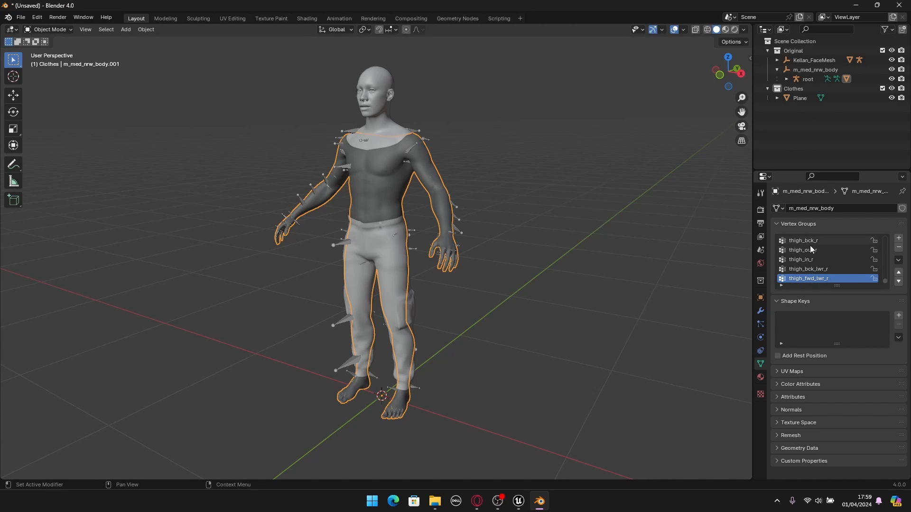
scroll(810, 246, down, 6)
scroll(829, 266, up, 5)
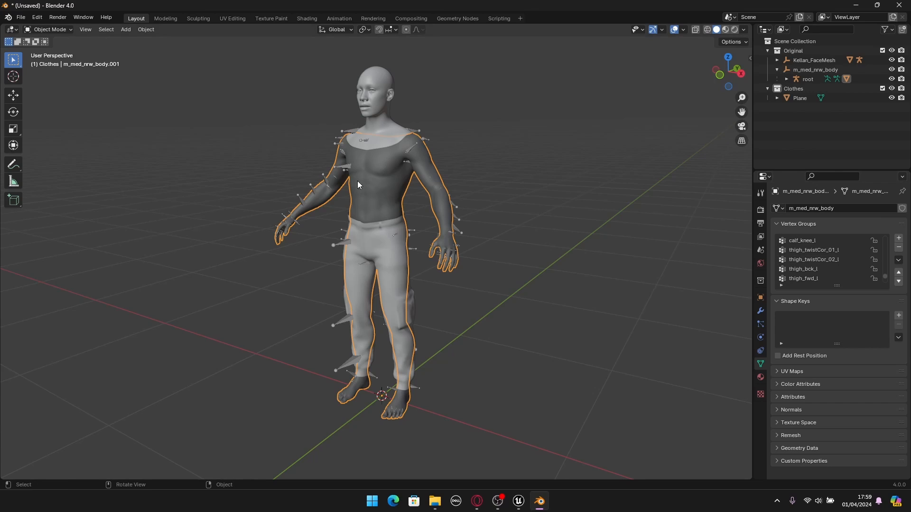
mouse_move(357, 180)
middle_down()
mouse_move(436, 238)
mouse_move(375, 179)
middle_up()
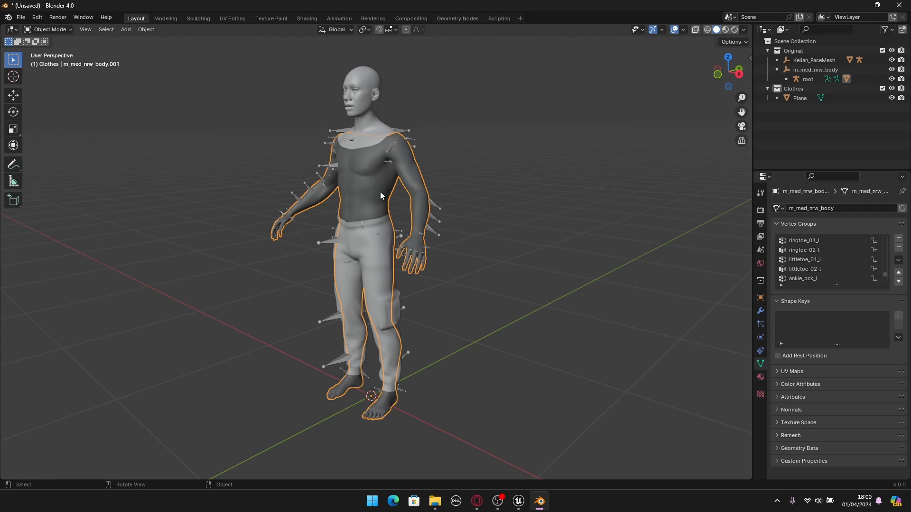
middle_drag(380, 192, 386, 235)
- Select the cargo pants mesh and rename the object to Pants
click(391, 257)
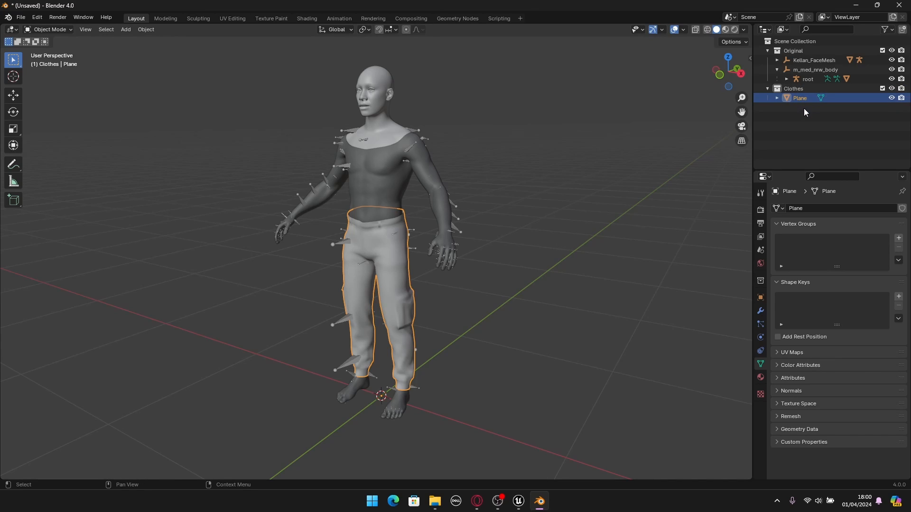
key(F2)
text(Pants)
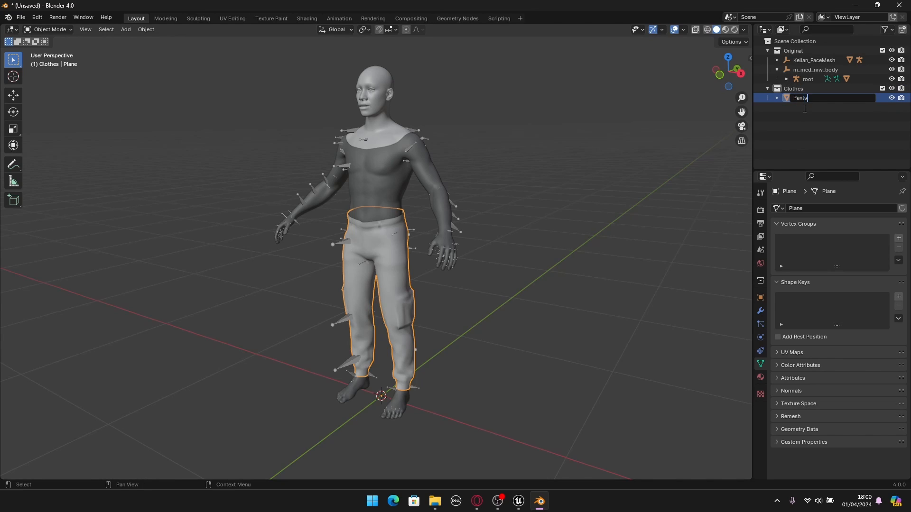
key(Return)
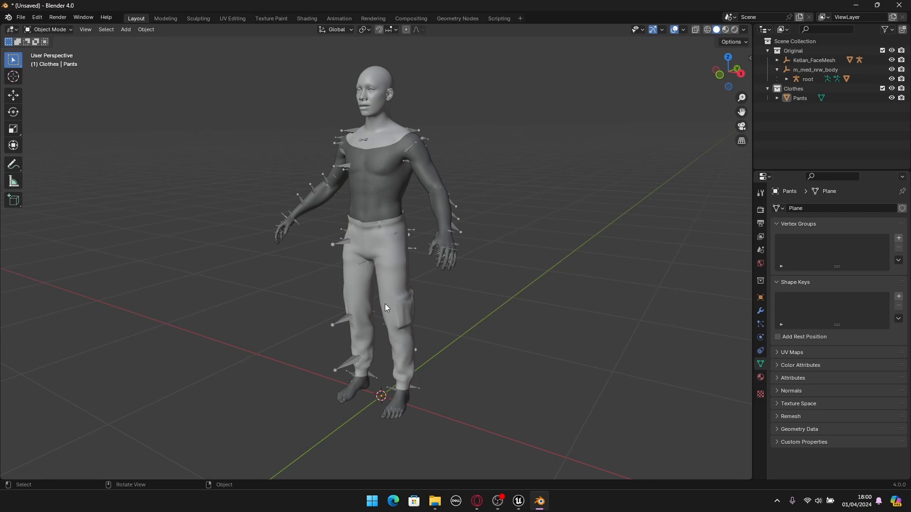
- Add a Data Transfer modifier to the pants
click(392, 264)
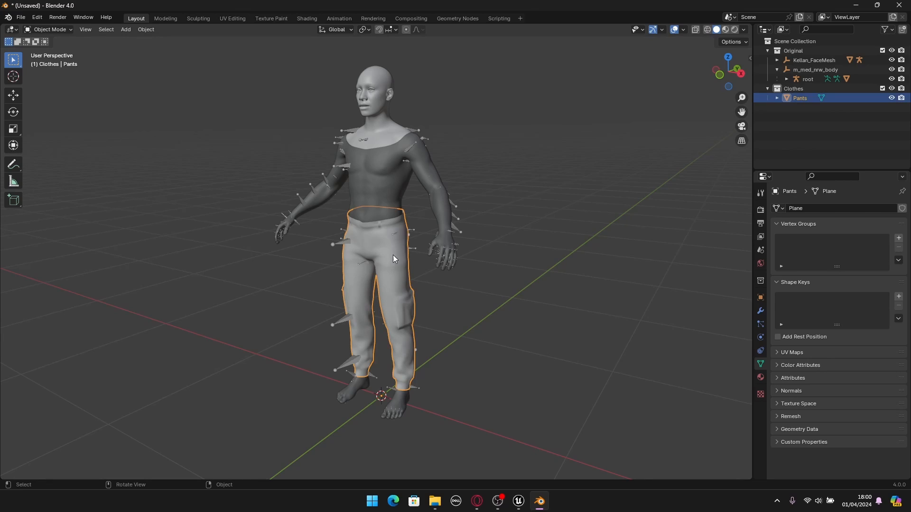
click(761, 311)
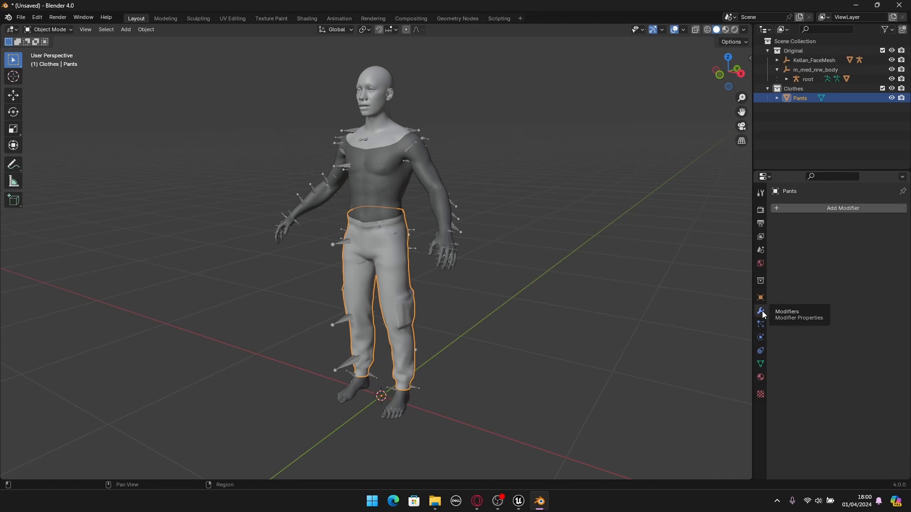
click(843, 209)
mouse_move(844, 209)
mouse_move(798, 192)
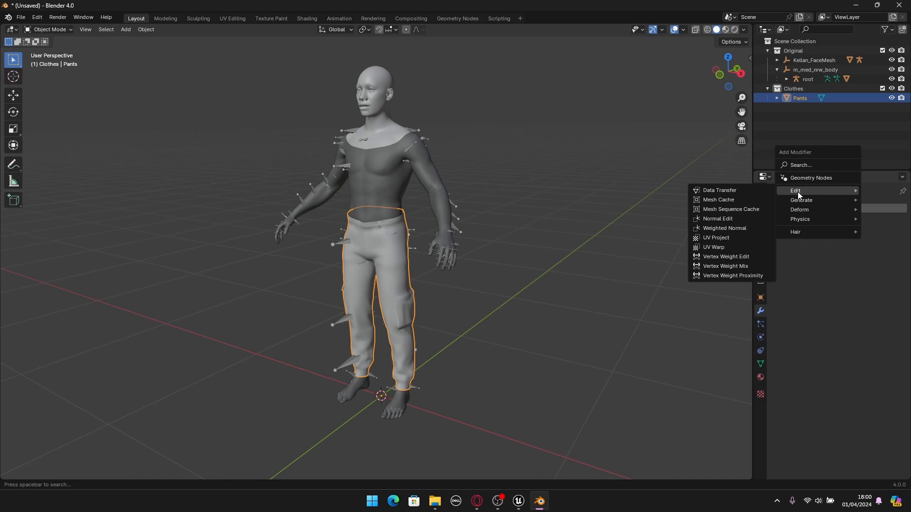
click(708, 191)
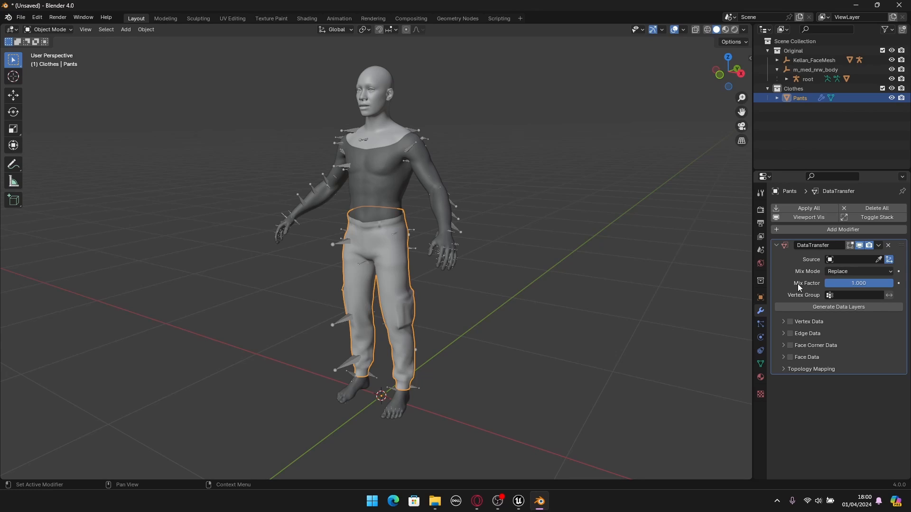
- Set the body mesh m_med_nrw_body.001 as the modifier's source and enable Vertex Data transfer for Vertex Groups with Nearest Vertex mapping
click(878, 259)
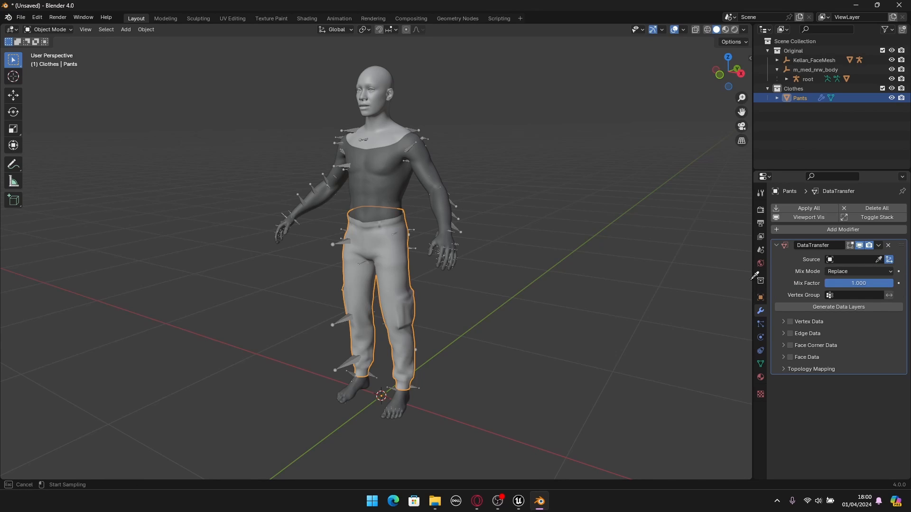
click(373, 175)
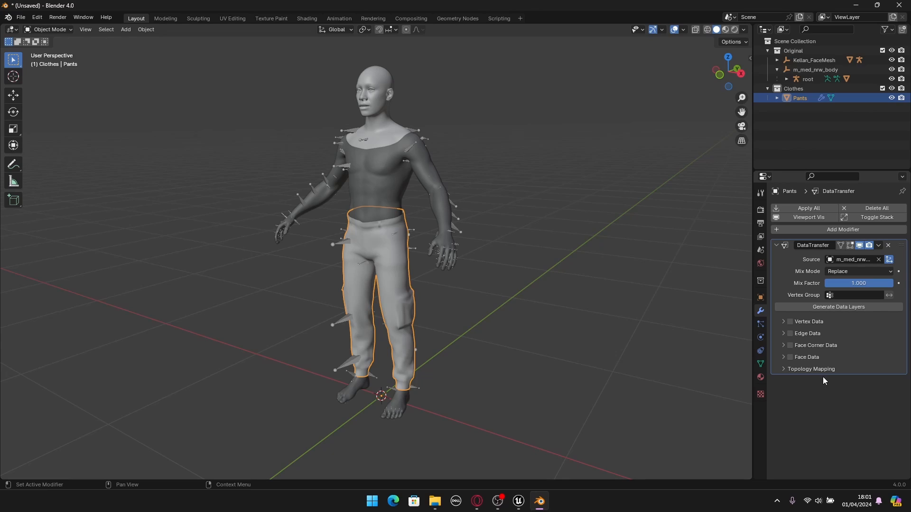
click(788, 322)
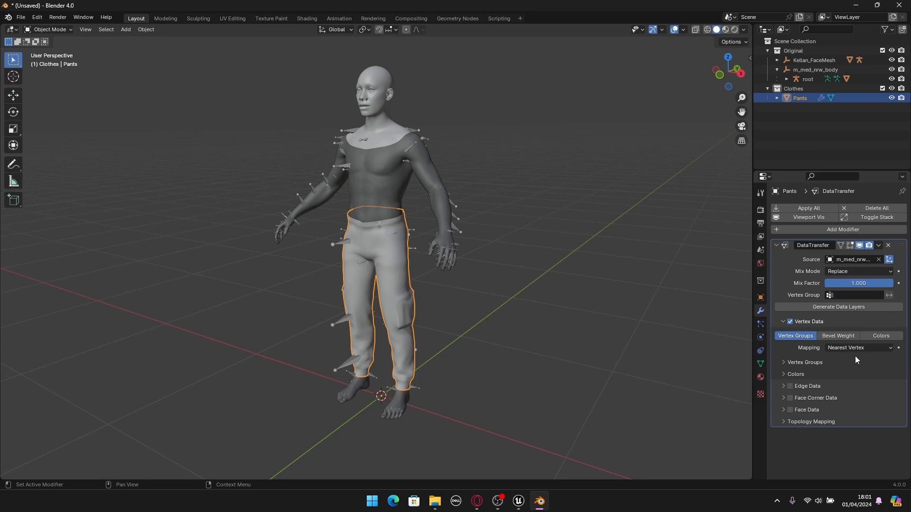
- Generate the data layers on the pants from the Data Transfer modifier
scroll(486, 255, up, 1)
scroll(394, 196, up, 2)
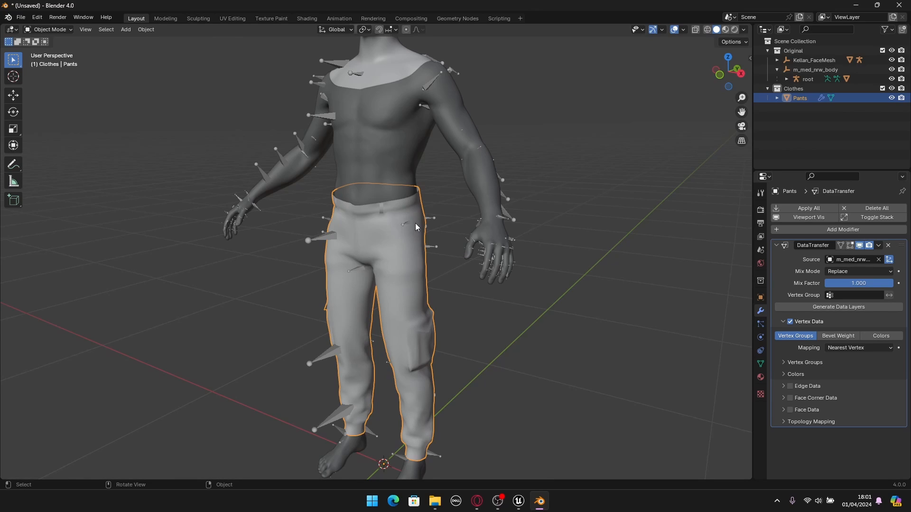
click(647, 321)
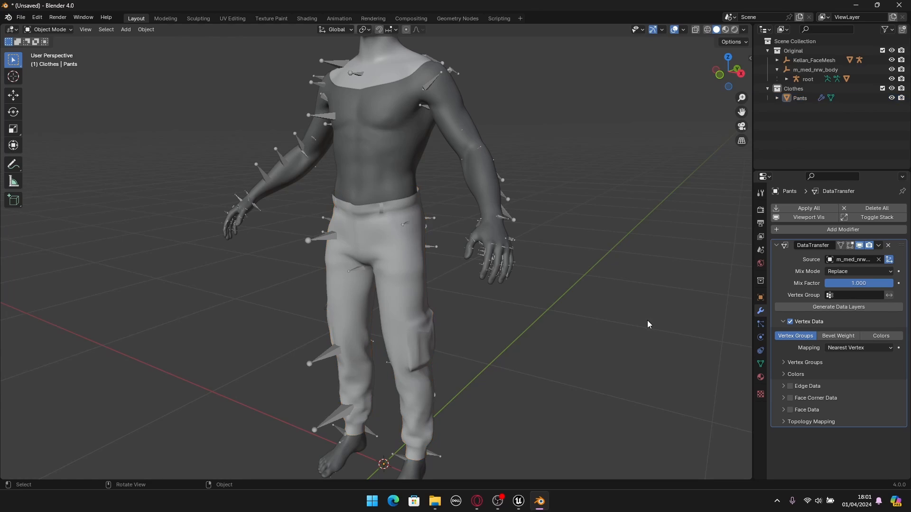
click(839, 307)
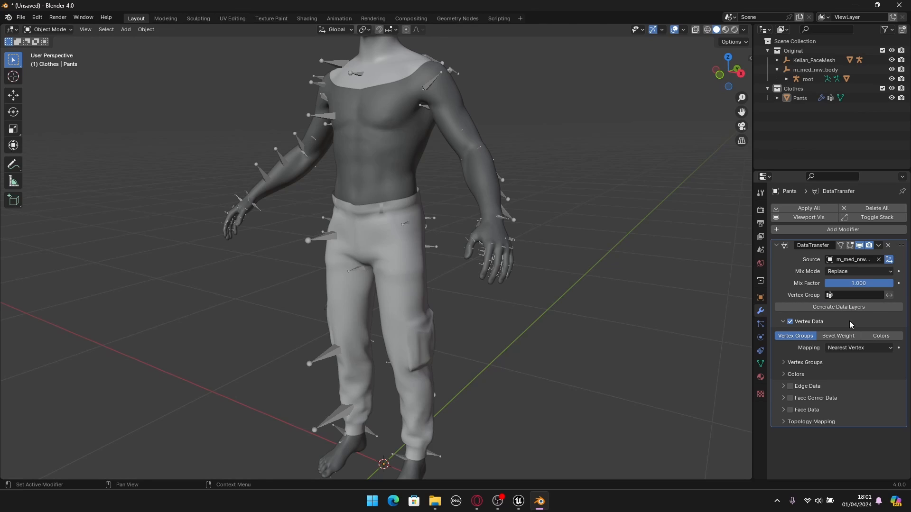
- Reselect the pants and check the vertex groups transferred from the body mesh
click(389, 247)
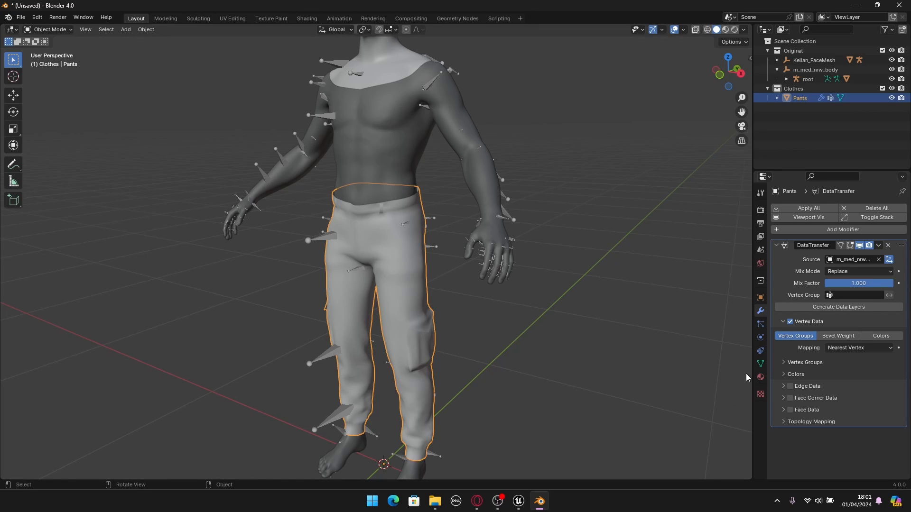
click(760, 364)
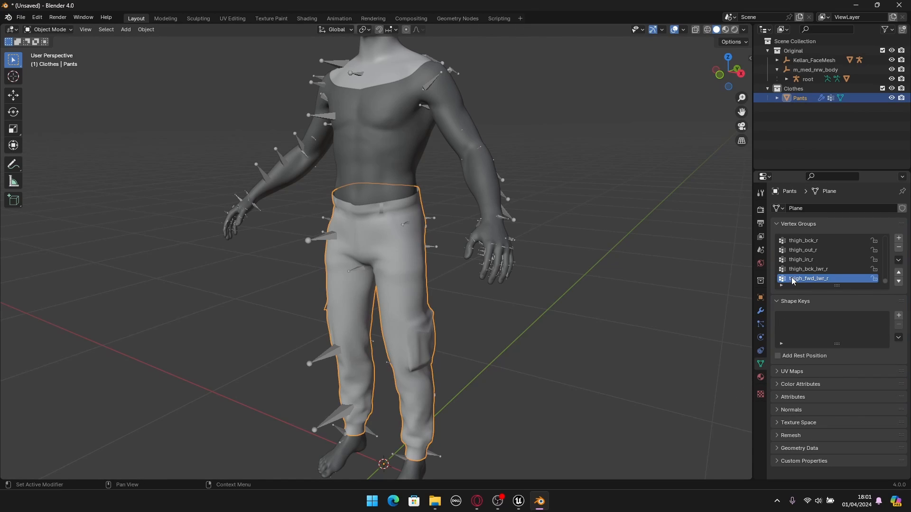
scroll(799, 274, up, 3)
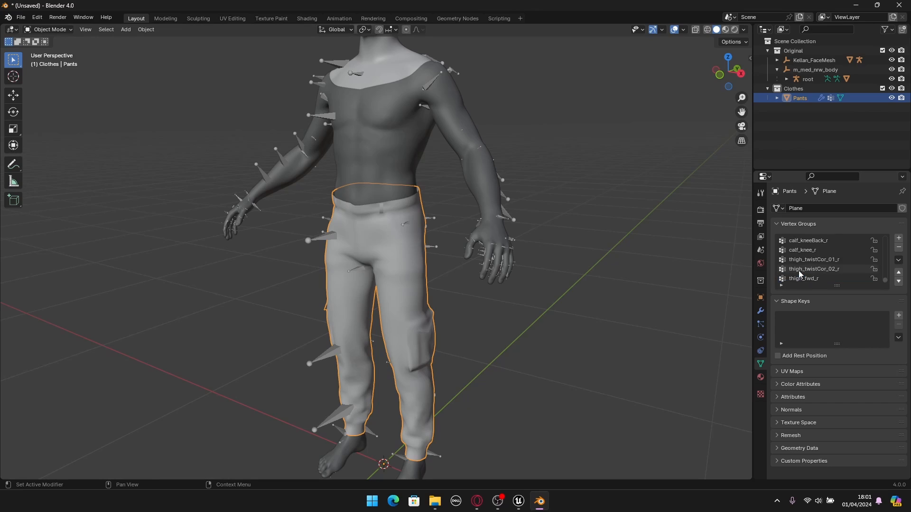
scroll(799, 275, up, 10)
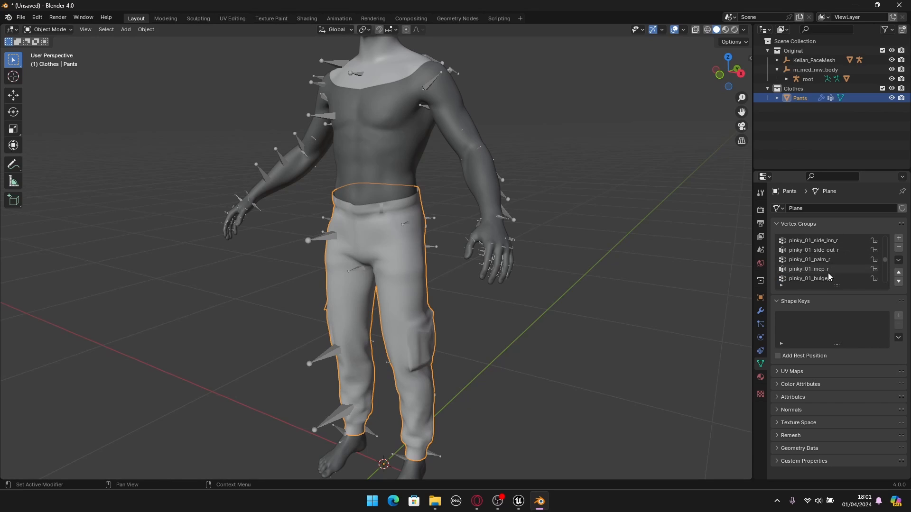
drag(886, 261, 886, 250)
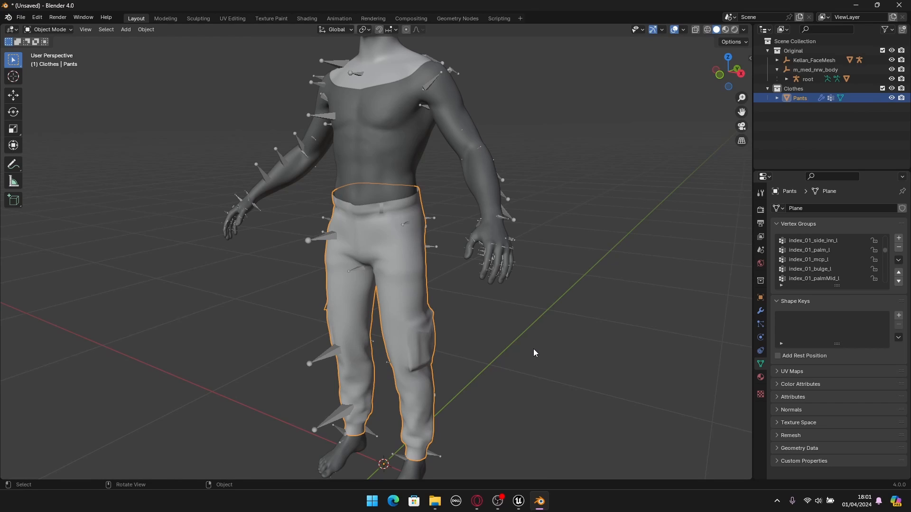
- Apply the Data Transfer modifier on the pants
click(760, 311)
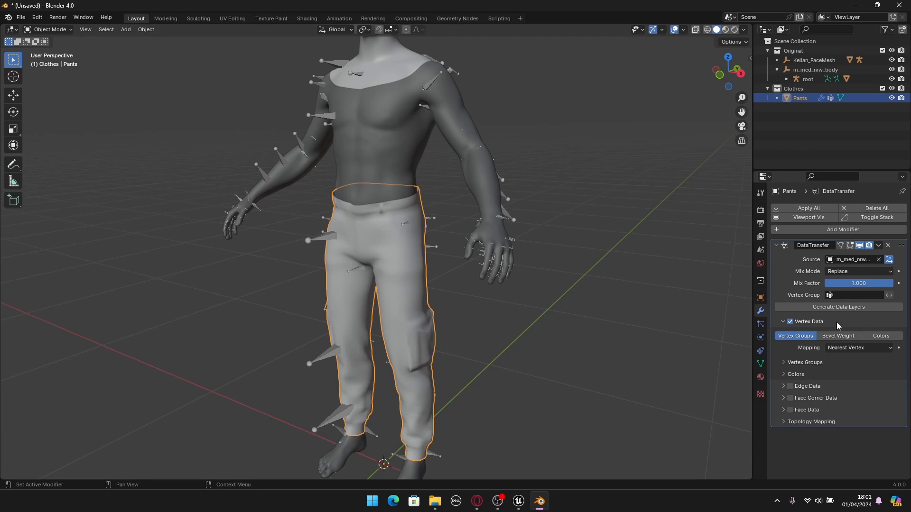
click(878, 246)
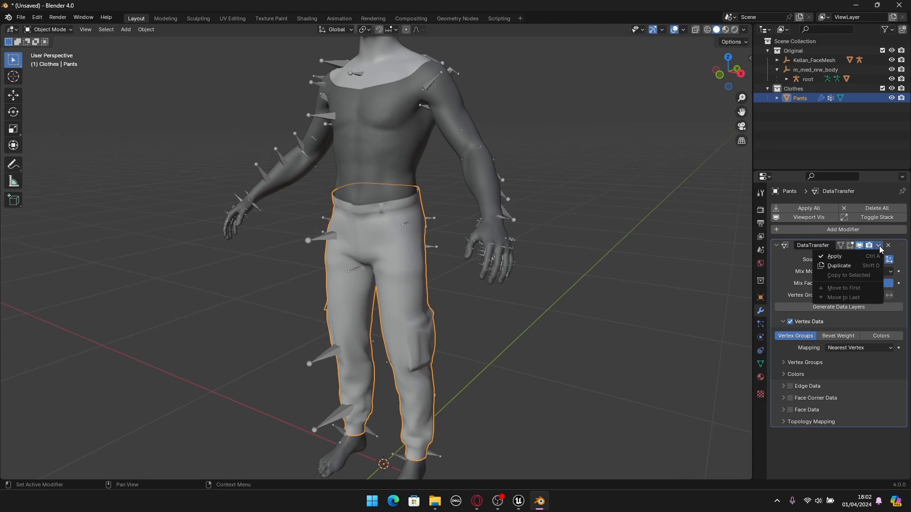
click(841, 257)
scroll(507, 251, down, 2)
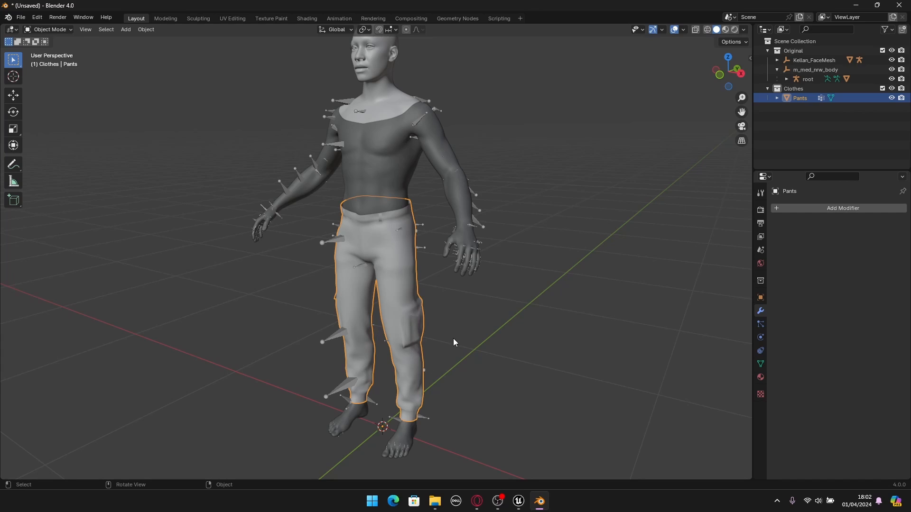
- Test-rotate the root armature's left calf bone about the global X axis in Pose Mode, cancel the rotation and return to Object Mode
click(470, 341)
middle_drag(471, 340, 445, 335)
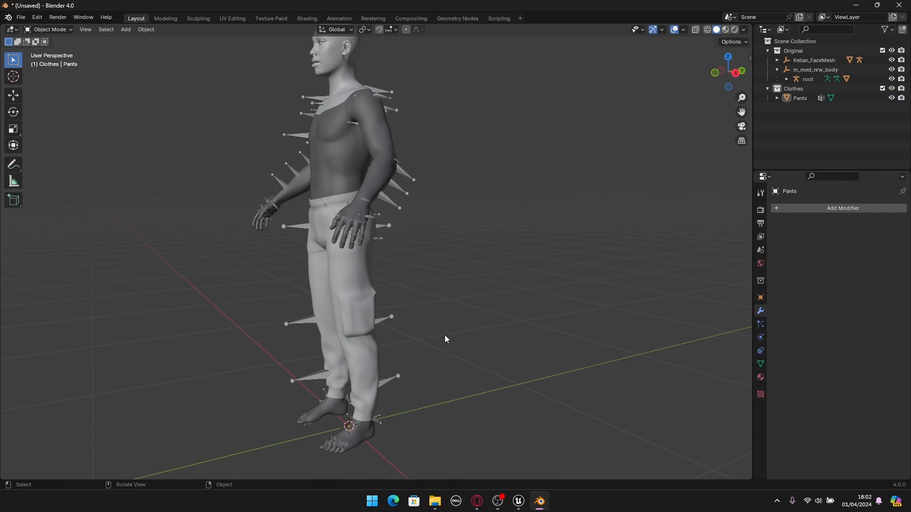
click(390, 324)
click(53, 30)
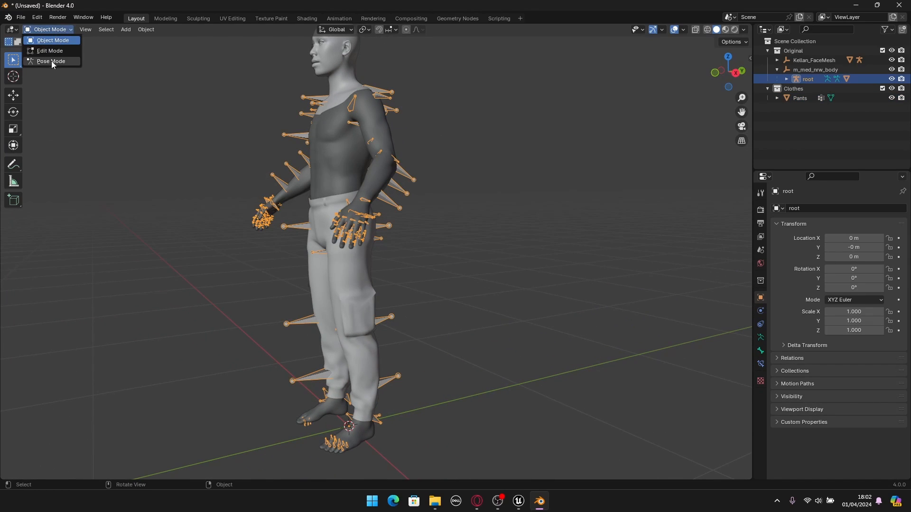
click(50, 61)
middle_drag(438, 308, 386, 314)
click(385, 315)
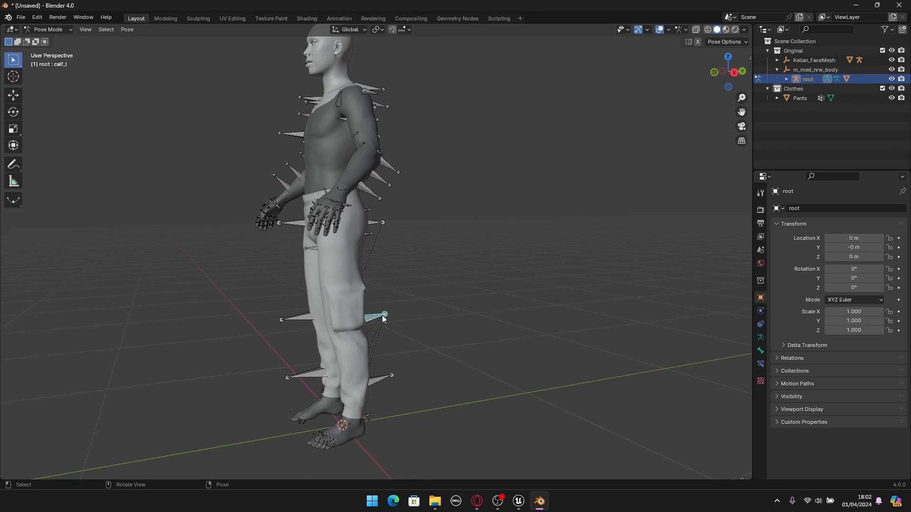
key(r)
key(x)
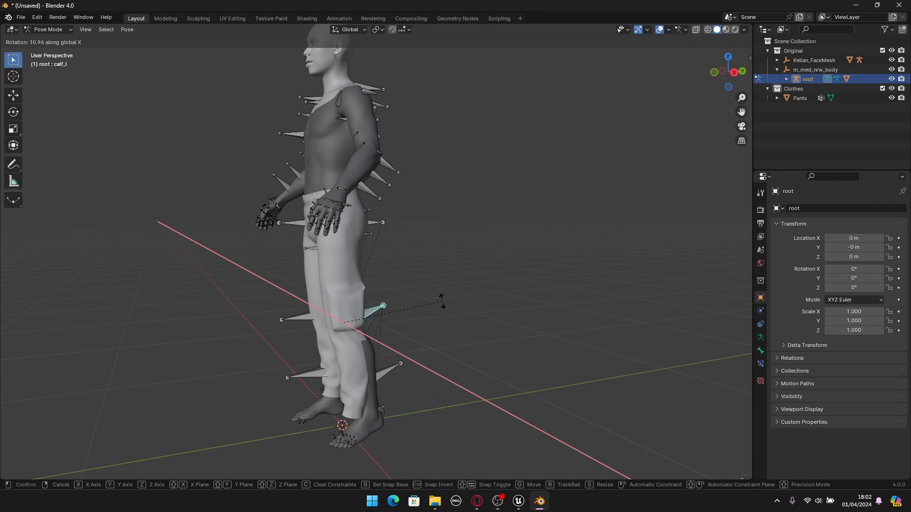
right_click(404, 248)
middle_drag(403, 249, 422, 254)
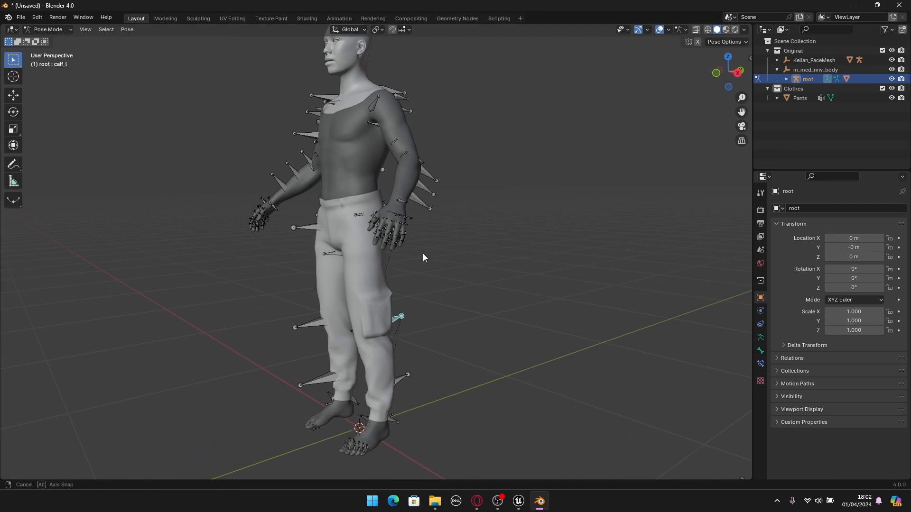
click(47, 30)
click(47, 38)
- Add an Armature modifier to the pants and set its object to the root armature, binding to Vertex Groups
middle_drag(422, 259, 389, 263)
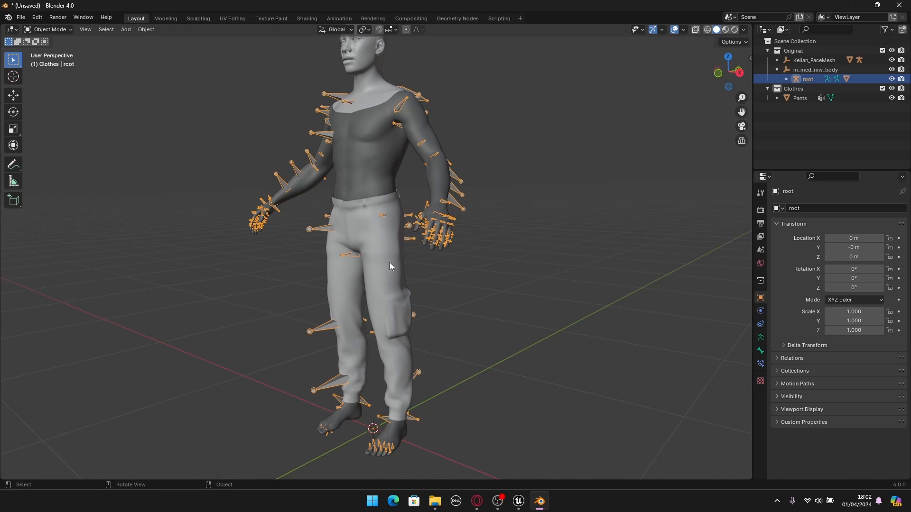
click(388, 266)
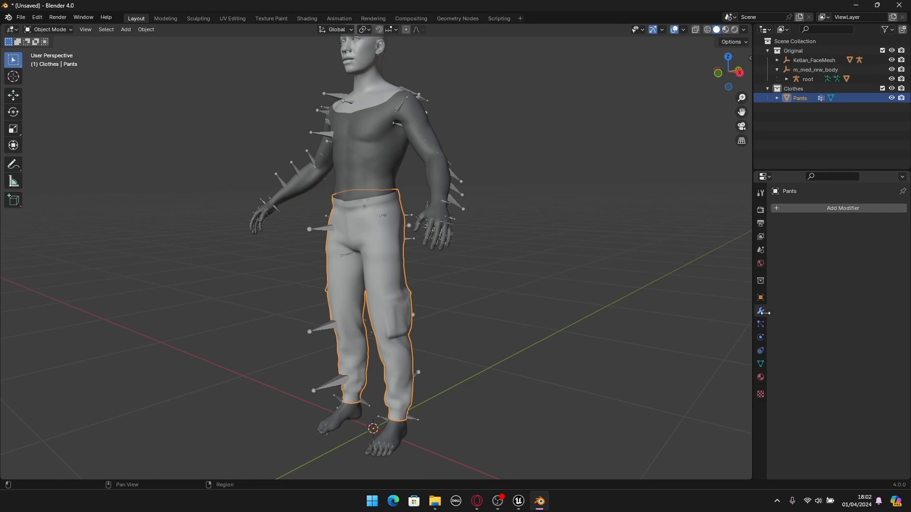
click(833, 211)
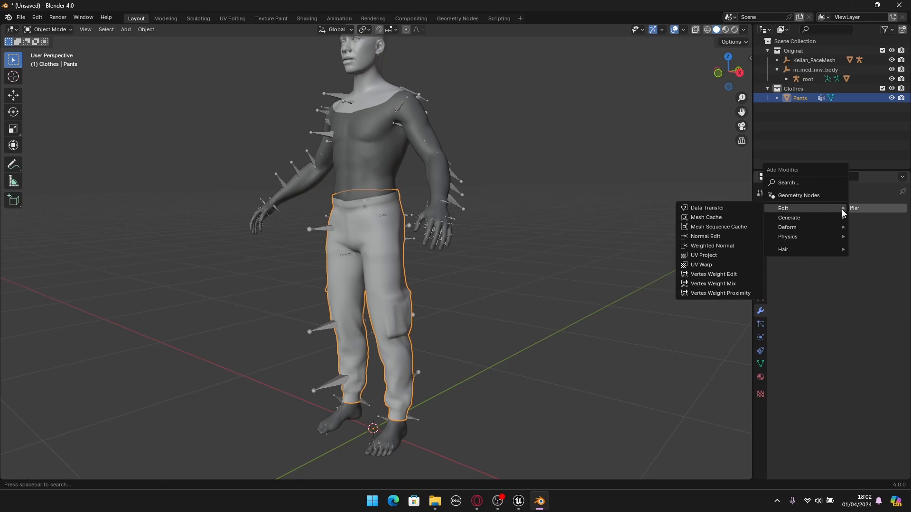
mouse_move(792, 228)
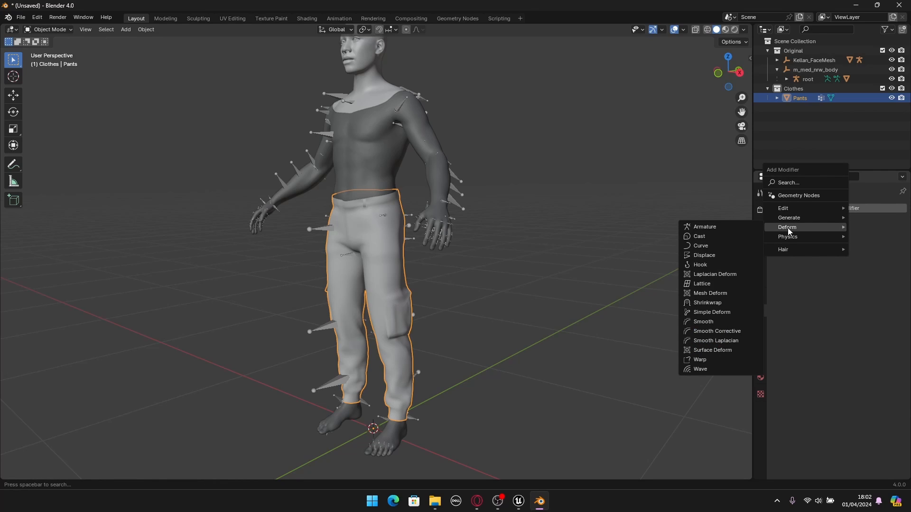
click(706, 227)
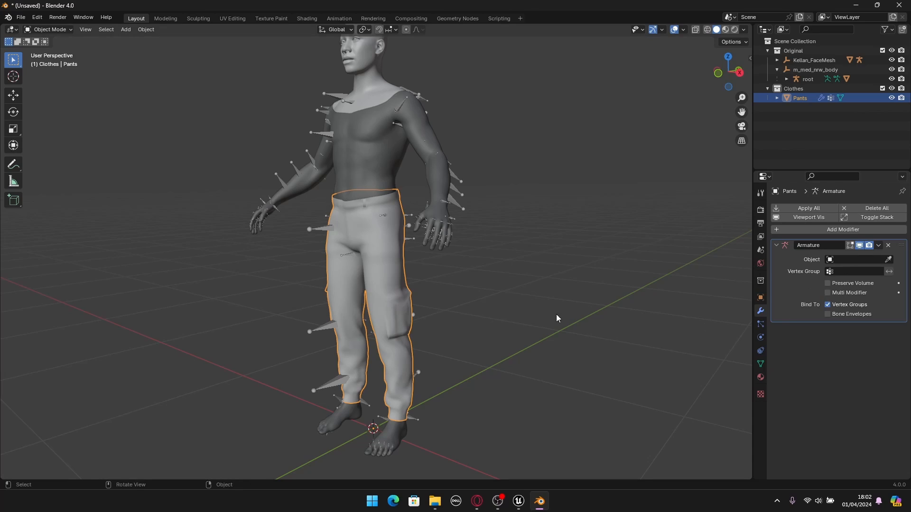
middle_drag(503, 294, 490, 305)
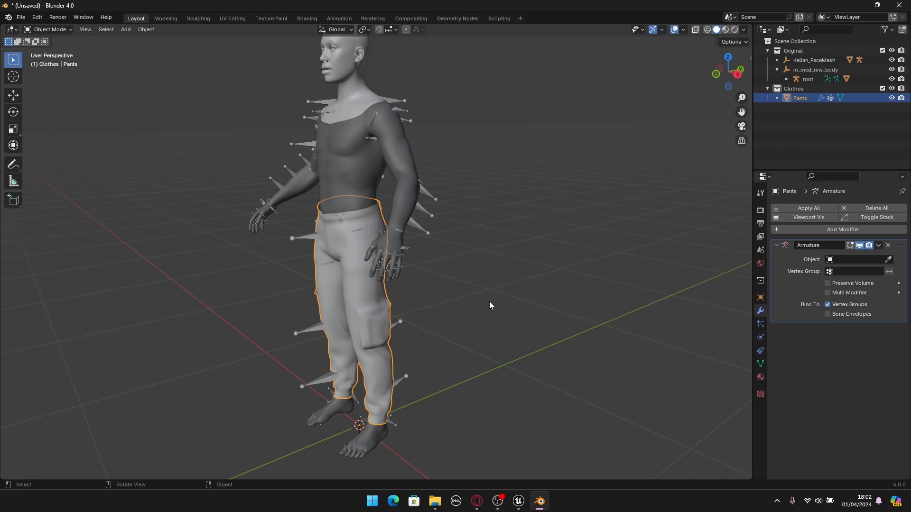
click(889, 261)
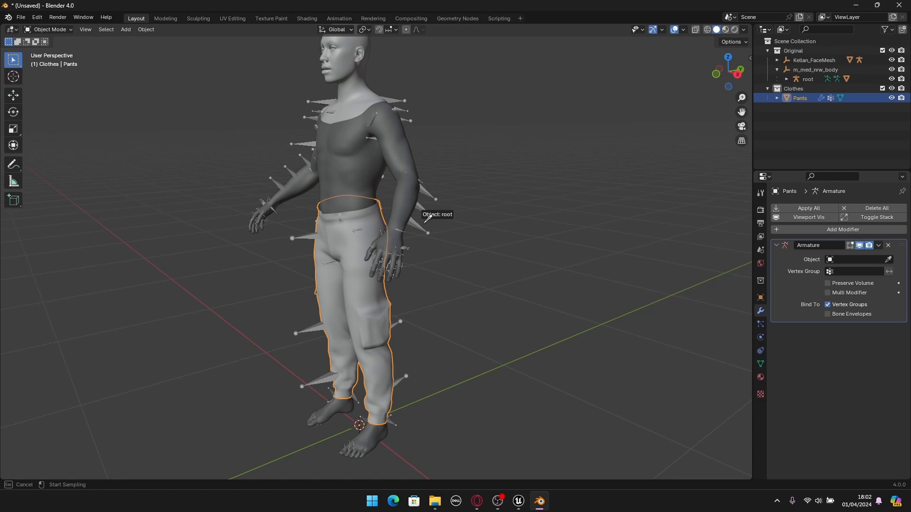
click(425, 206)
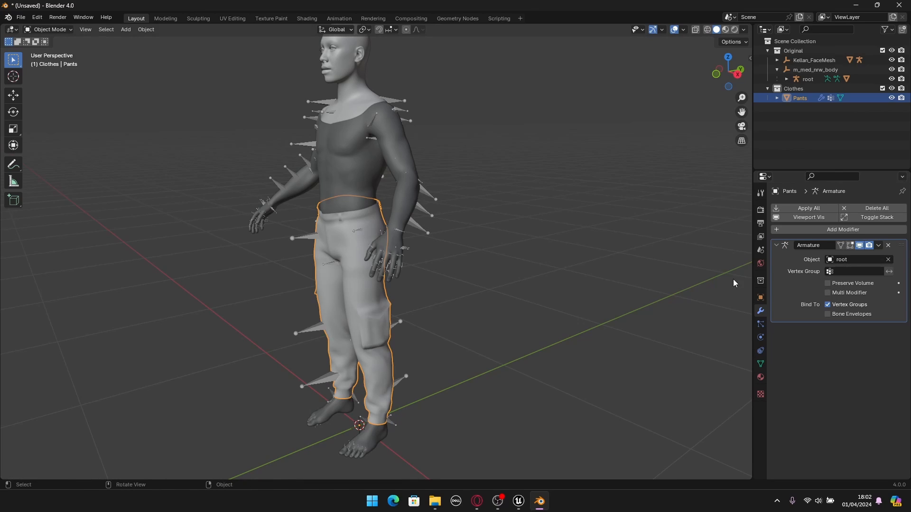
middle_drag(733, 279, 576, 278)
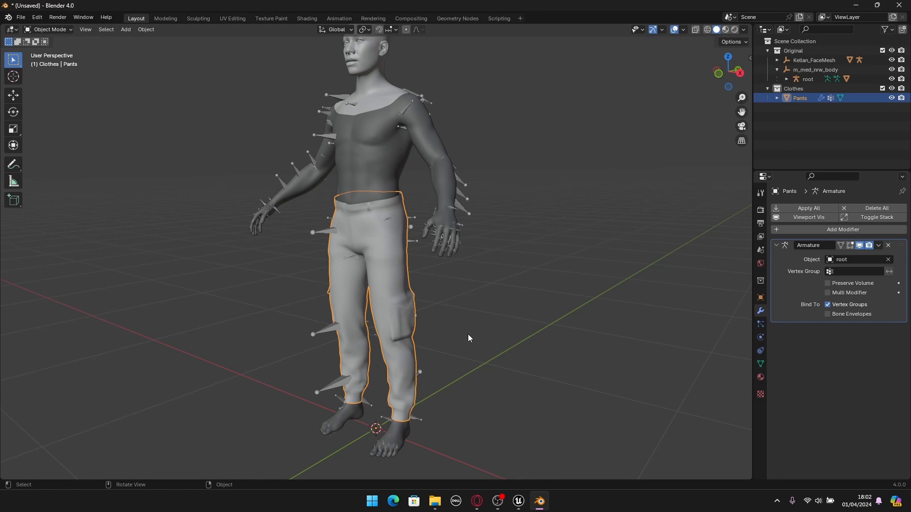
middle_drag(468, 334, 495, 297)
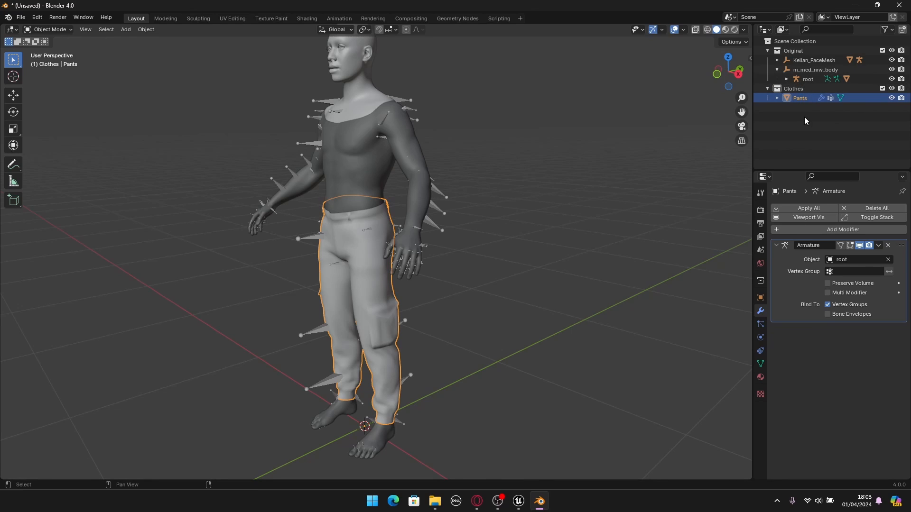
- Parent the pants to the root armature and check their entry in the expanded root hierarchy
drag(799, 98, 811, 79)
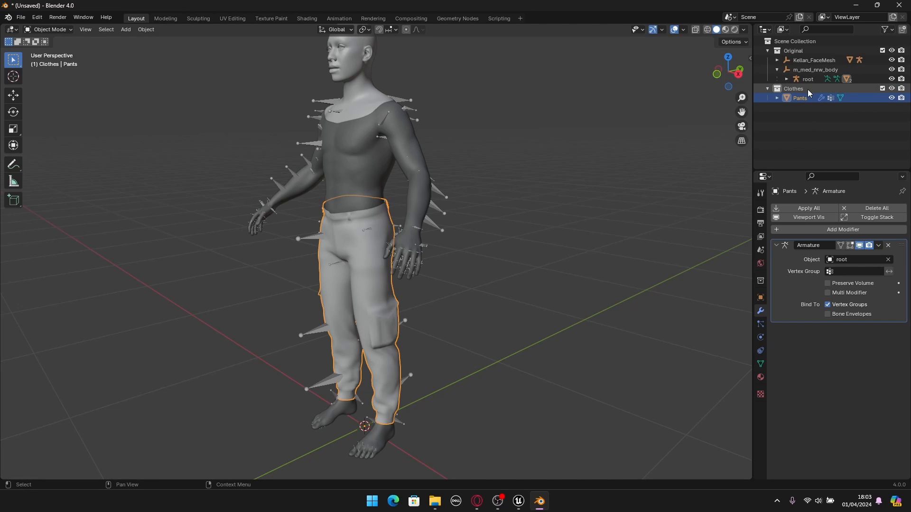
click(786, 79)
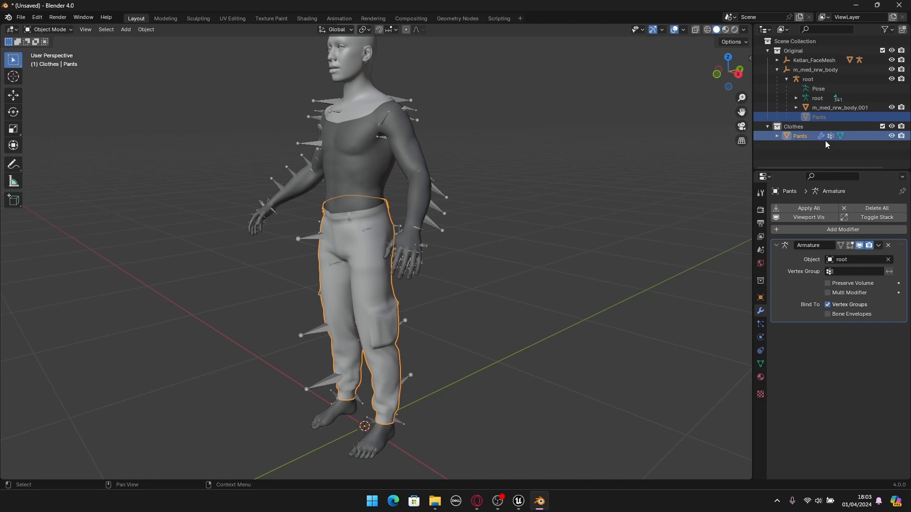
click(825, 107)
click(821, 117)
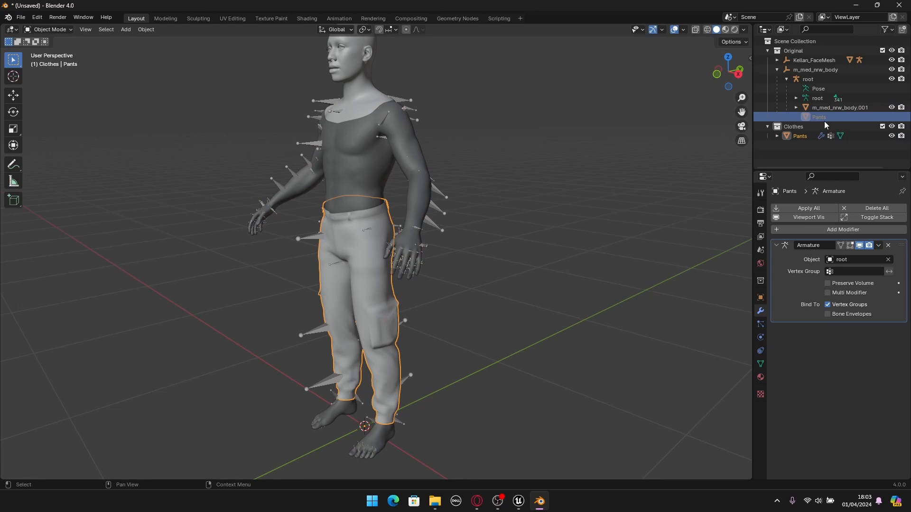
click(803, 136)
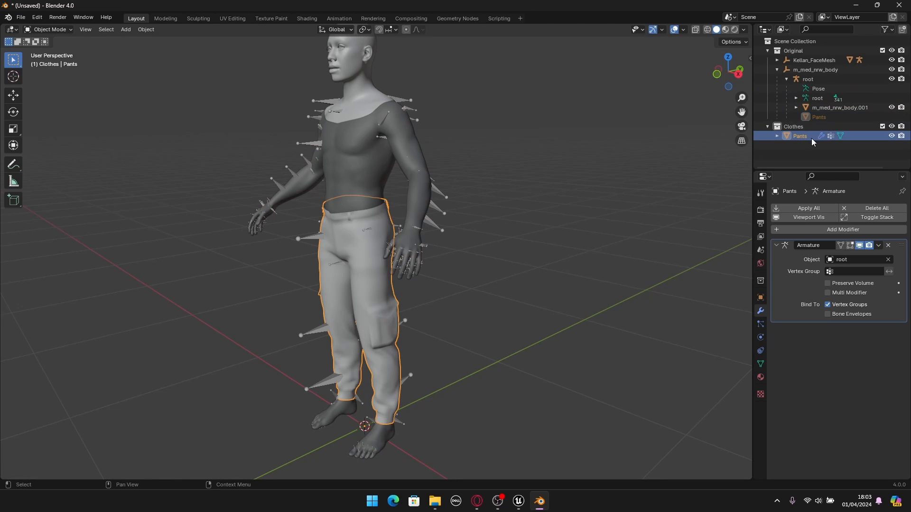
click(802, 148)
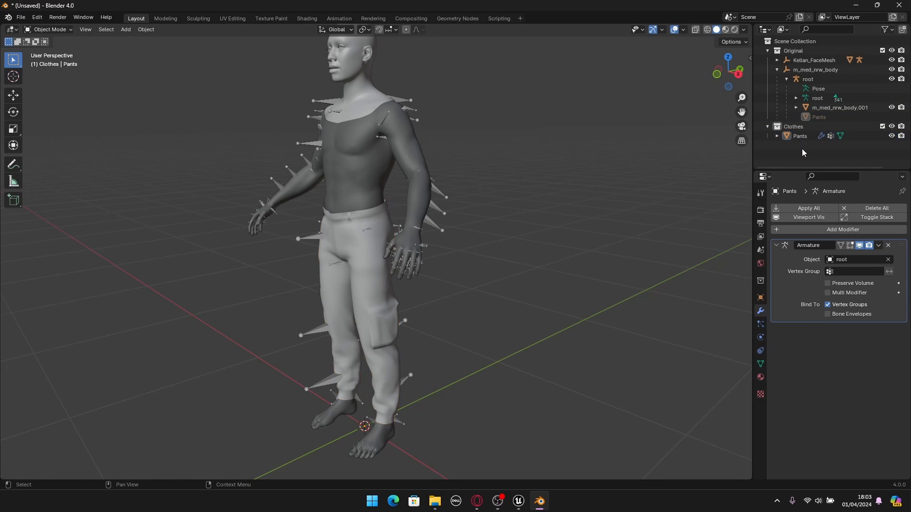
click(801, 137)
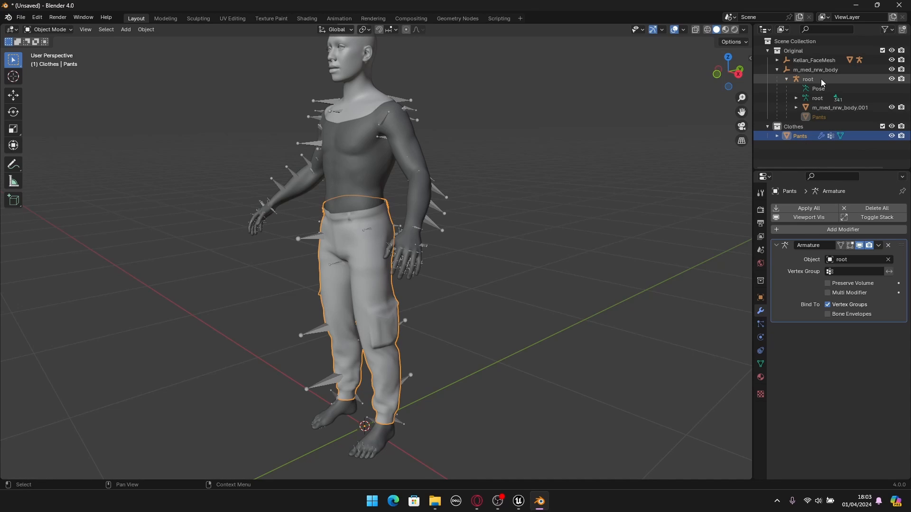
- Put the root armature in Pose Mode and test how the pants follow a cancelled global X rotation of the left calf bone
click(516, 208)
click(435, 227)
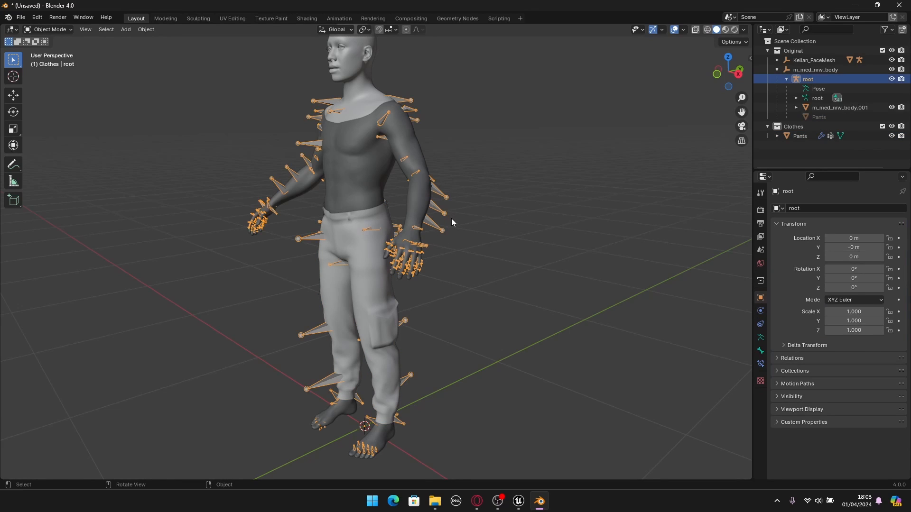
click(39, 30)
click(51, 61)
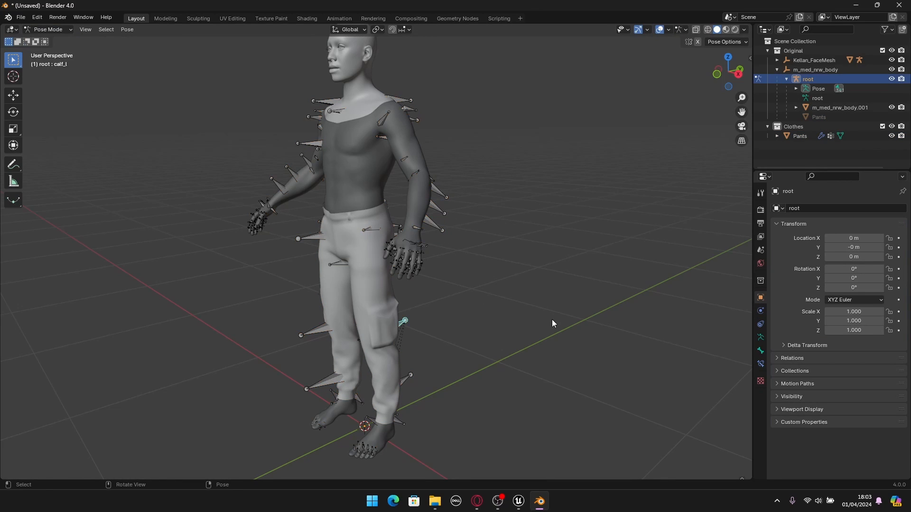
middle_drag(551, 320, 519, 310)
click(379, 316)
middle_drag(380, 321, 529, 275)
key(r)
key(x)
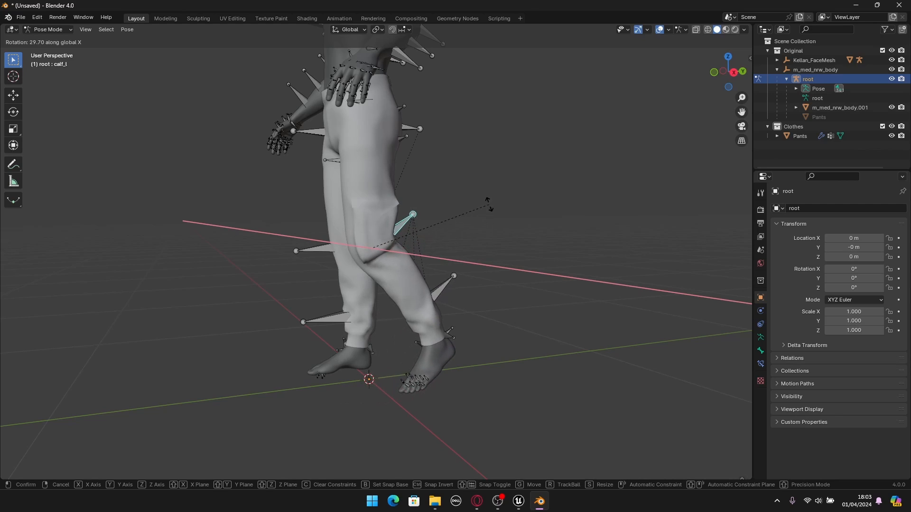
right_click(496, 188)
- Test the pants' deformation with a cancelled rotation of the right thigh bone and return to Object Mode
middle_drag(493, 183, 420, 183)
click(360, 151)
middle_drag(361, 151, 394, 159)
key(r)
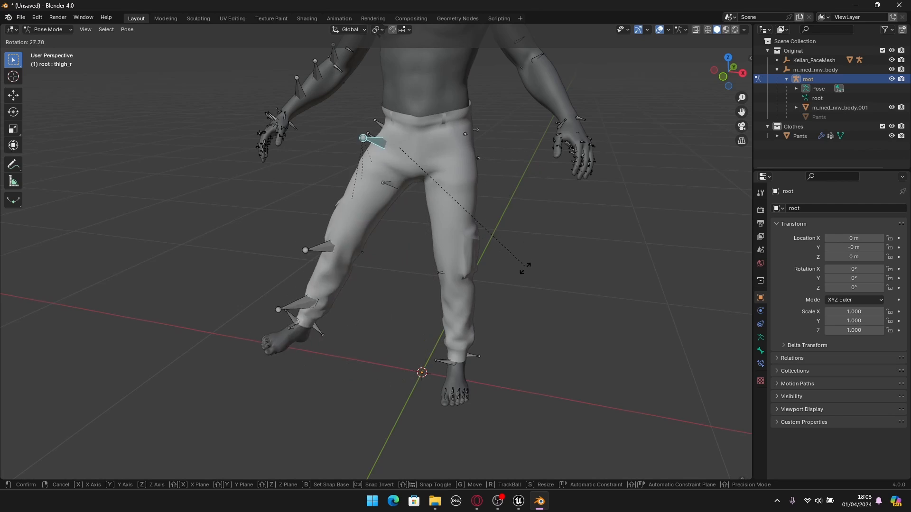
right_click(553, 216)
scroll(557, 217, down, 3)
middle_drag(435, 222, 529, 264)
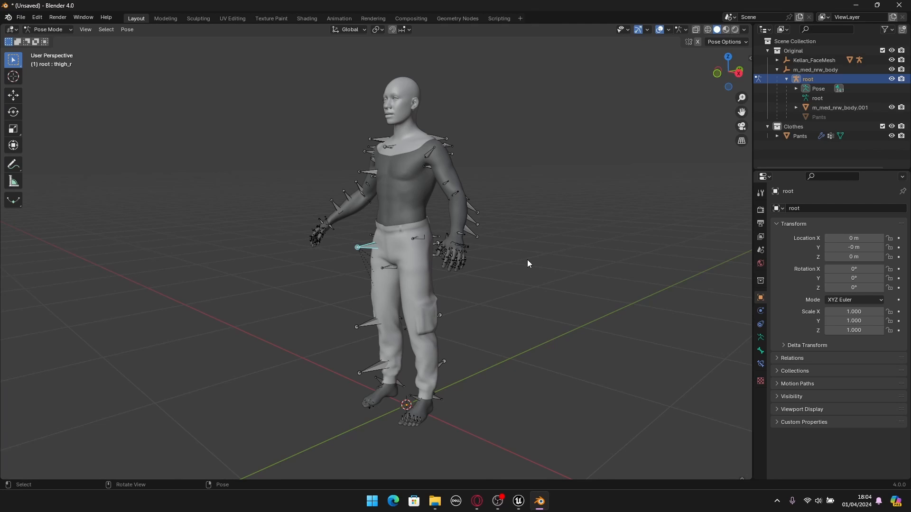
click(502, 311)
click(49, 29)
click(51, 44)
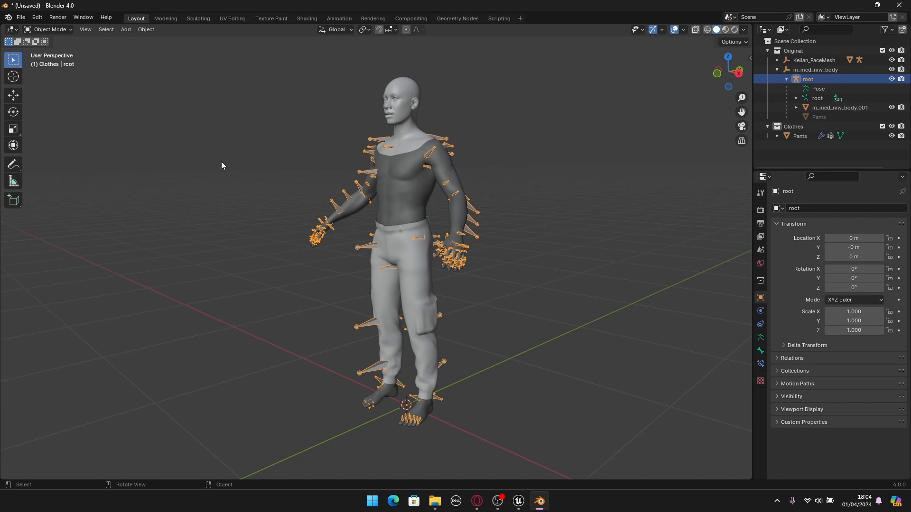
- Select the pants together with the root armature, making the armature the active object
click(235, 202)
middle_drag(237, 208, 261, 216)
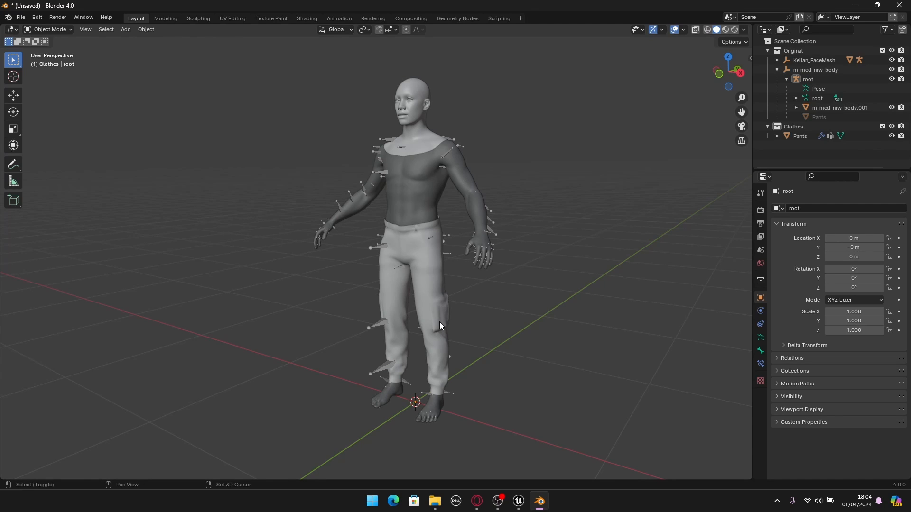
scroll(420, 298, up, 2)
click(414, 297)
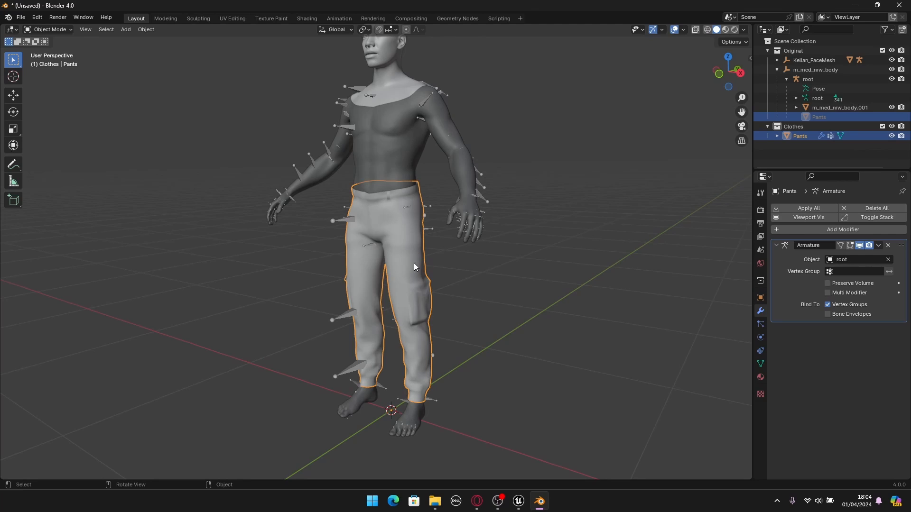
shift+click(340, 219)
middle_drag(399, 280, 389, 306)
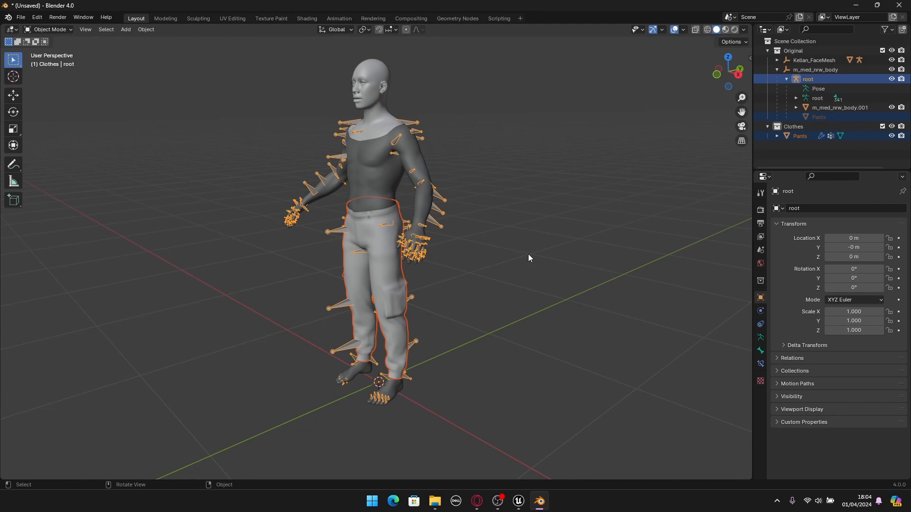
scroll(506, 272, up, 2)
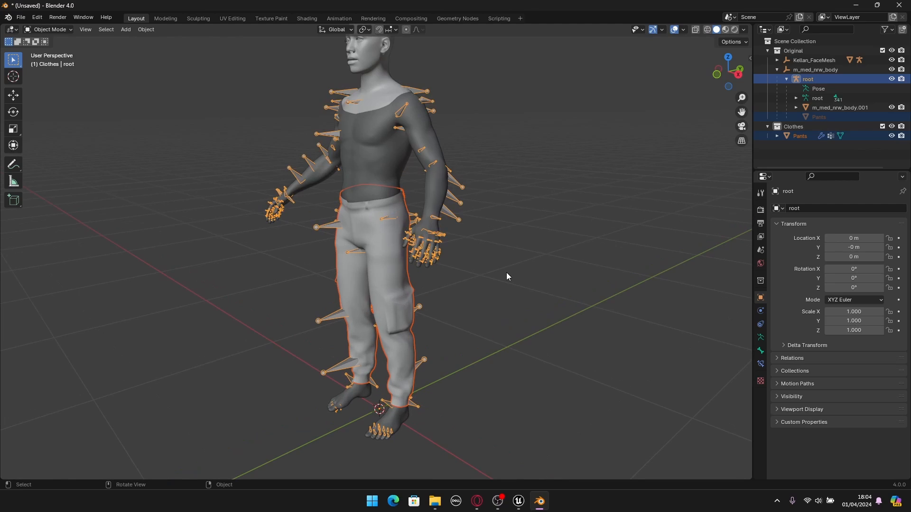
click(401, 266)
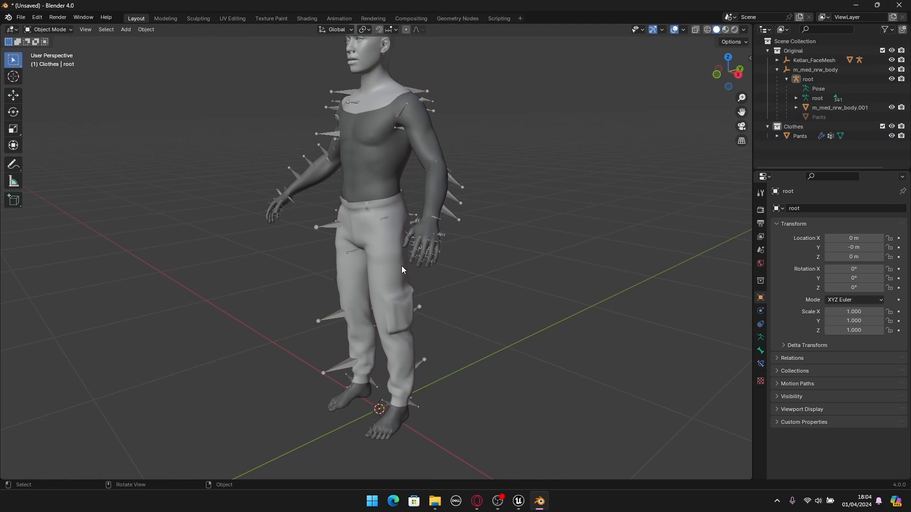
shift+click(329, 226)
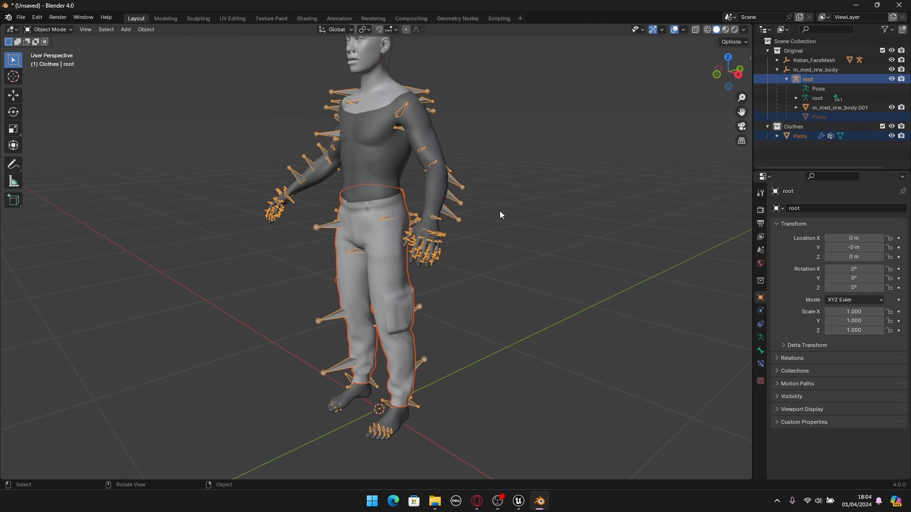
- Start an FBX export with Metahuman_Clothes_Tutorial in the Development folder as the destination
click(21, 17)
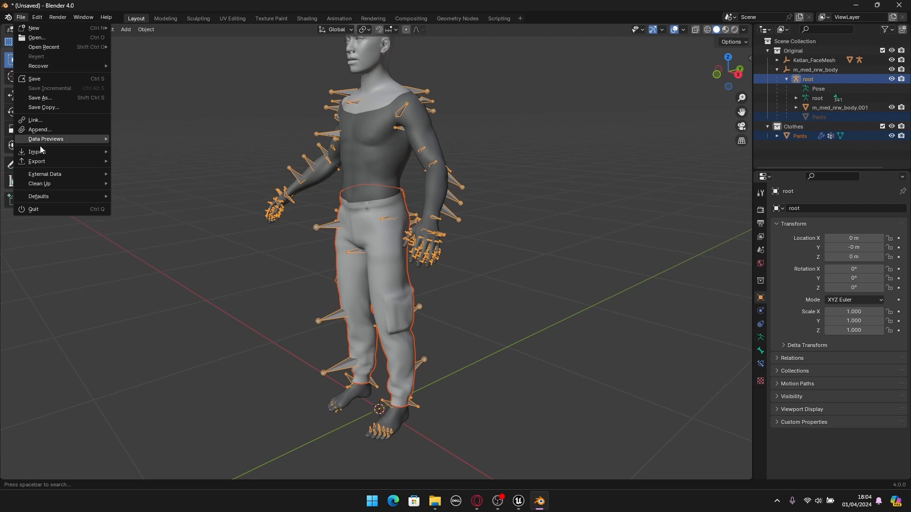
mouse_move(39, 162)
click(138, 246)
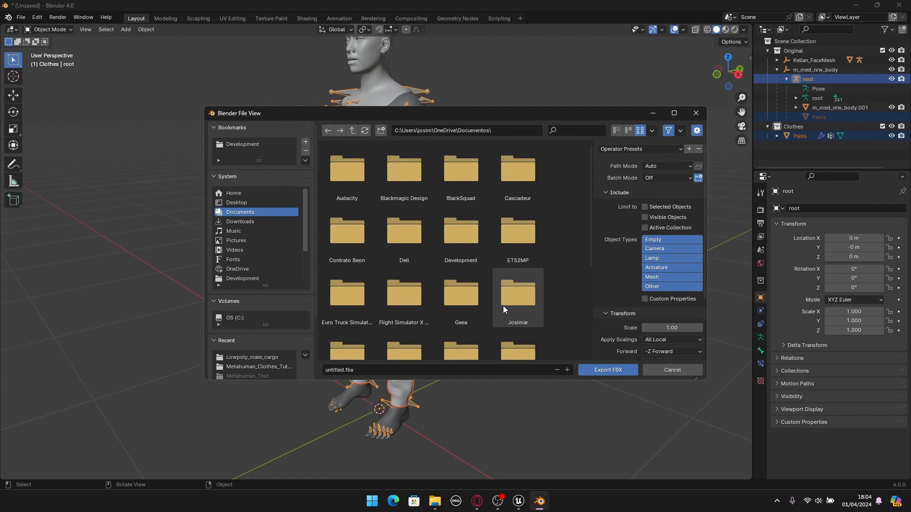
click(243, 147)
double_click(471, 252)
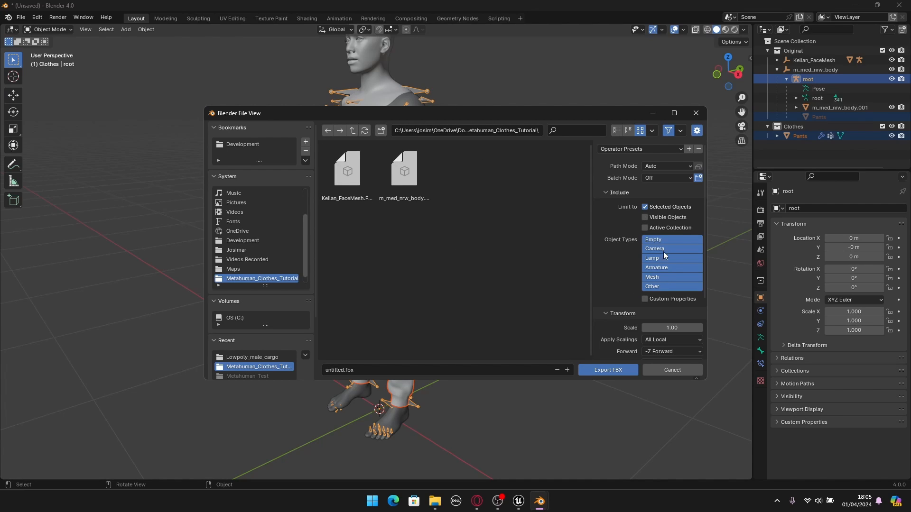
- Limit the FBX export to selected objects and to the Armature and Mesh object types
click(654, 266)
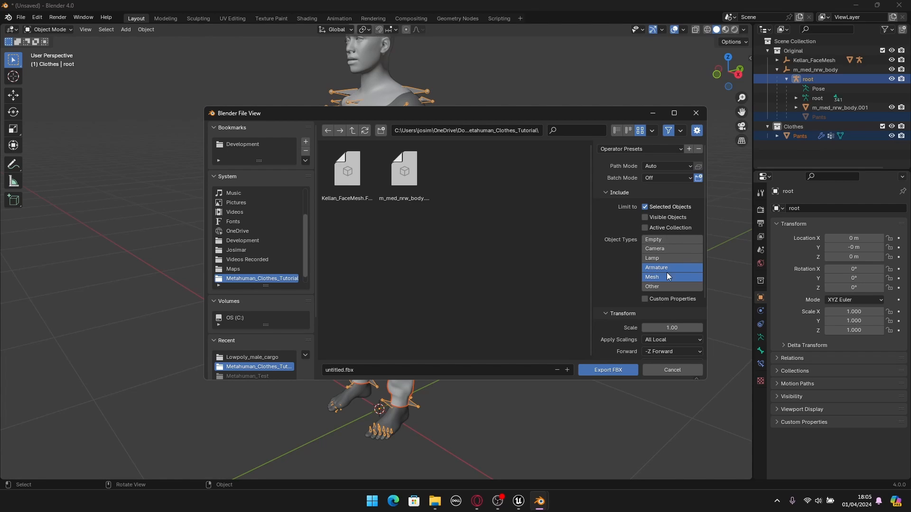
shift+click(655, 267)
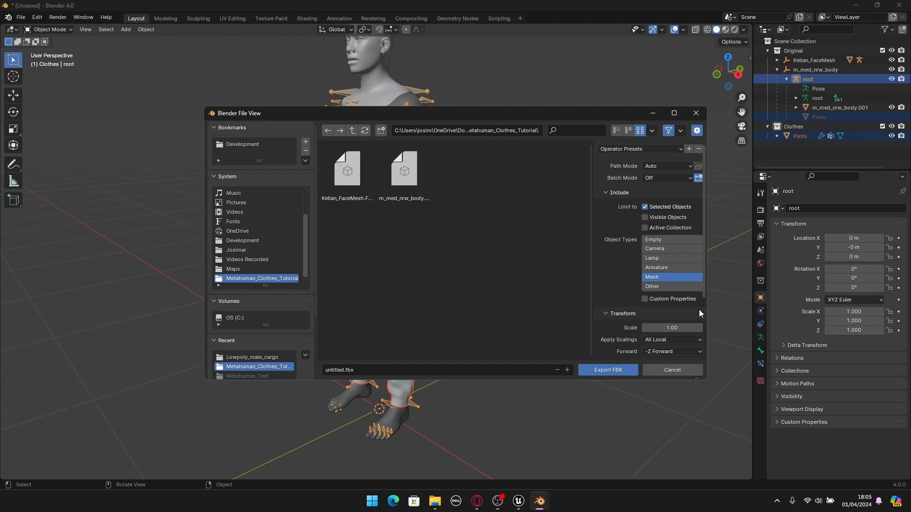
shift+click(665, 272)
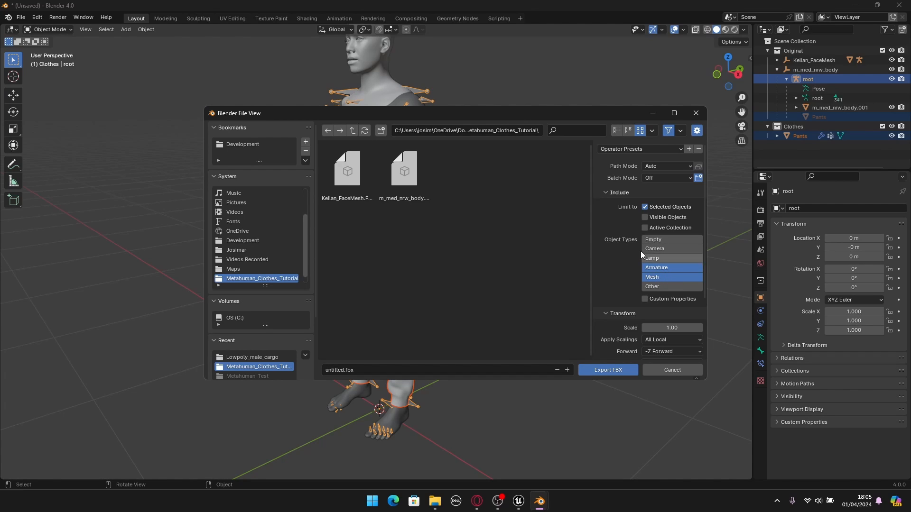
- Set the geometry smoothing of the FBX export to Face
scroll(638, 248, down, 2)
scroll(639, 248, down, 2)
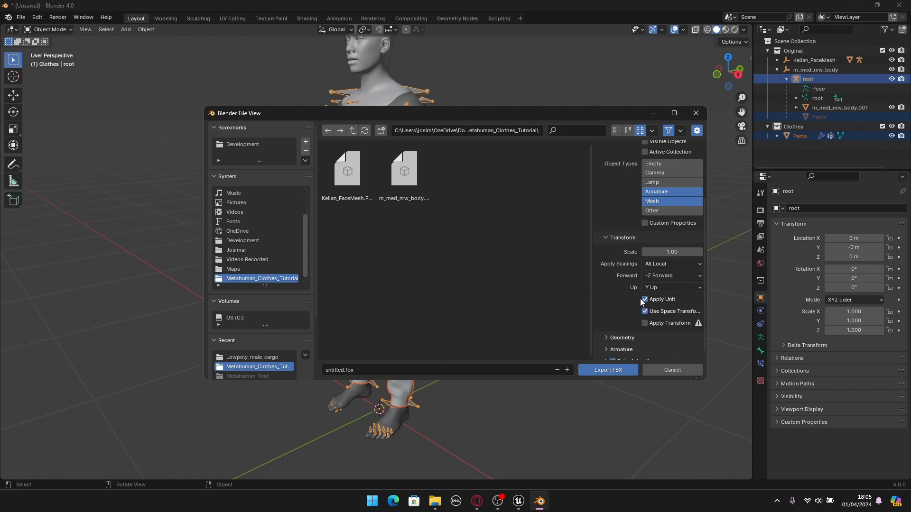
scroll(640, 302, down, 1)
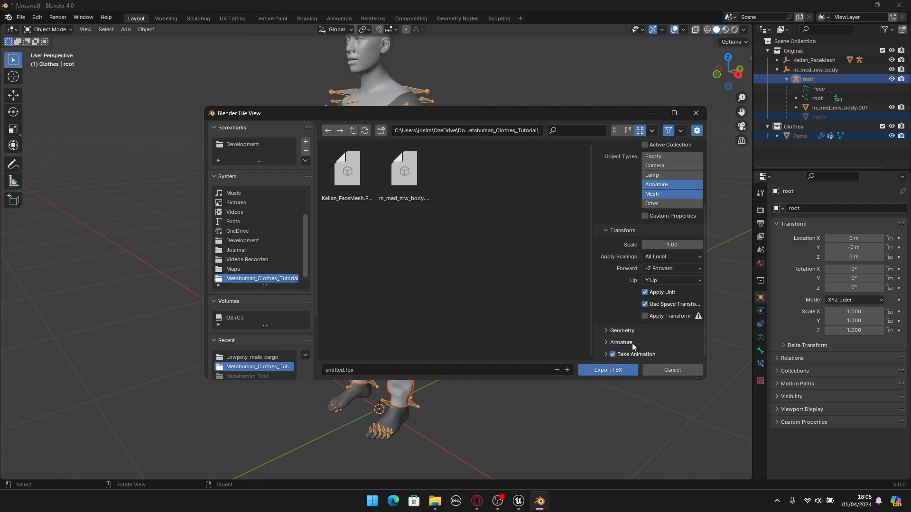
click(610, 332)
scroll(615, 333, down, 4)
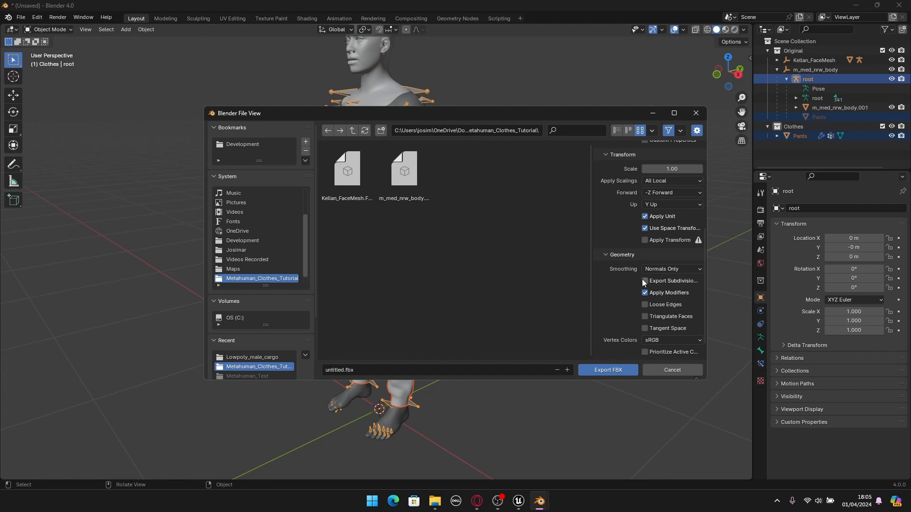
click(661, 270)
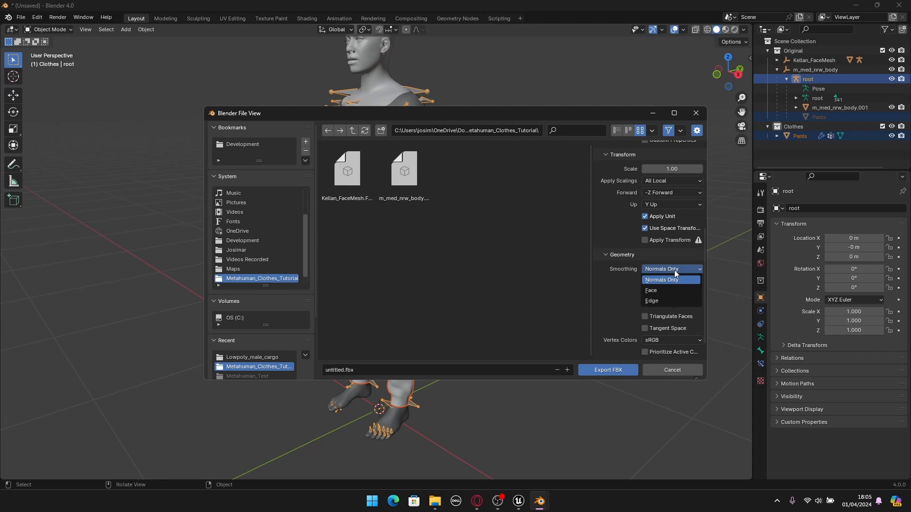
click(651, 292)
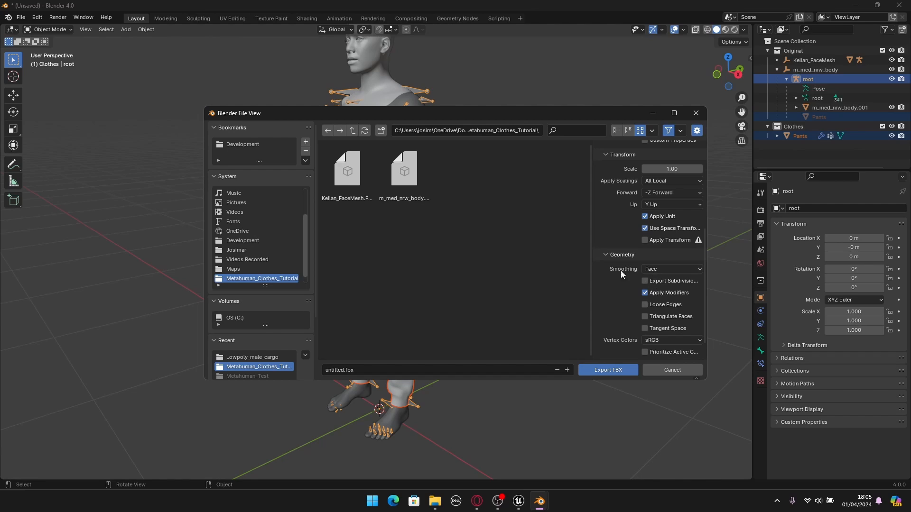
- Disable Add Leaf Bones and Bake Animation in the FBX export settings
scroll(628, 286, down, 1)
click(609, 341)
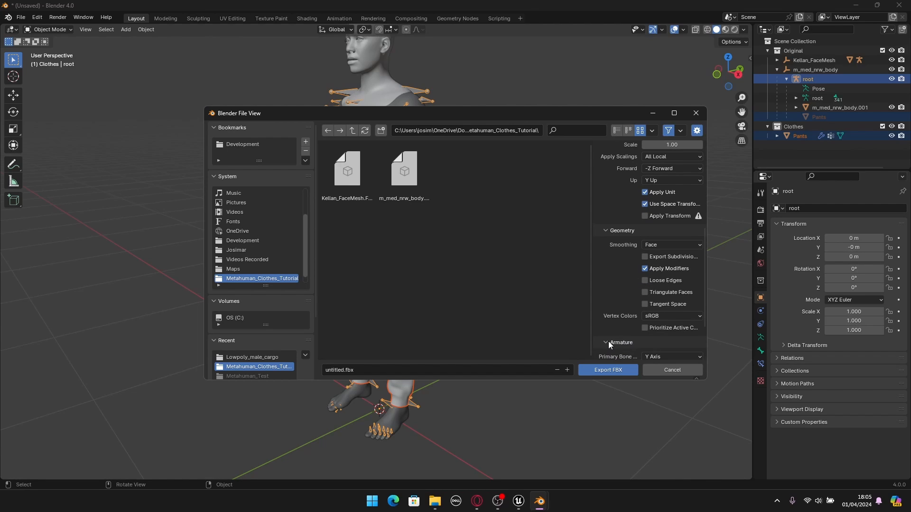
scroll(620, 341, down, 3)
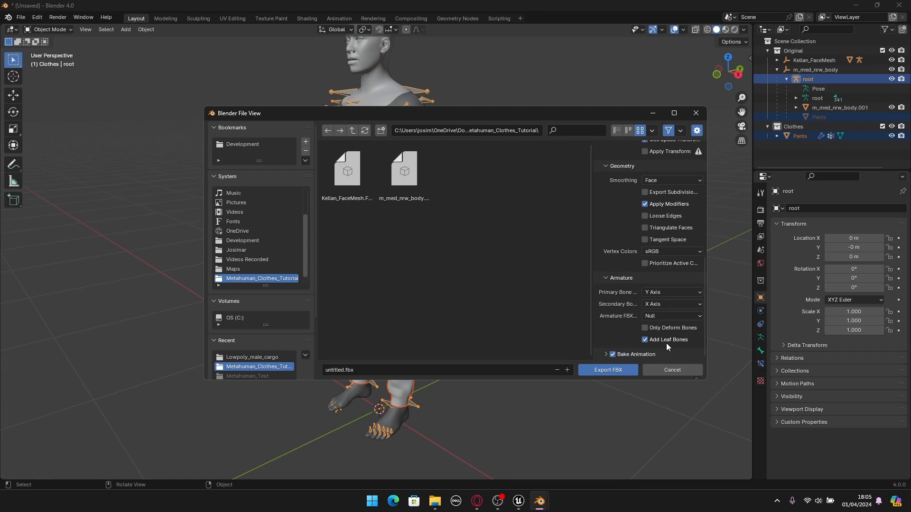
click(645, 340)
click(612, 355)
- Name the export file Pants and export the FBX
click(367, 370)
text(Pants)
key(Return)
click(609, 371)
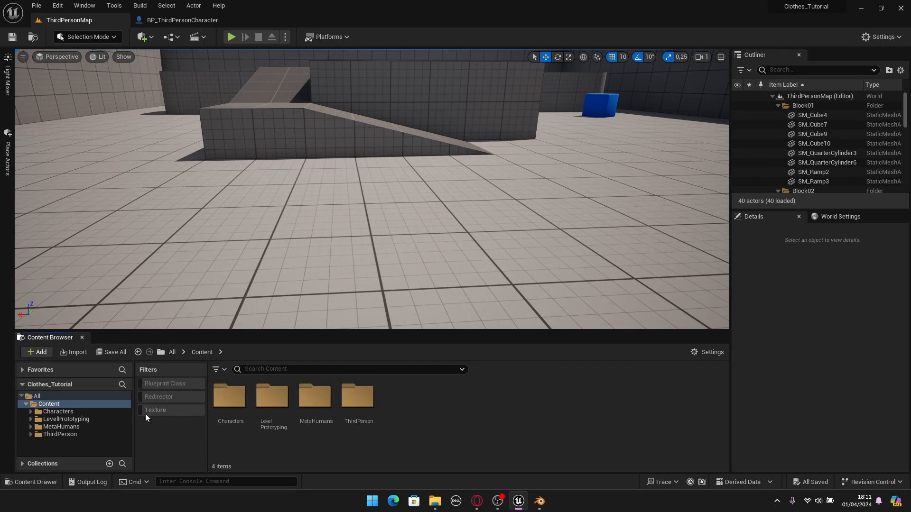
- In Unreal Engine, create a folder named Clothes inside MetaHumans/Kellan and open it
click(57, 428)
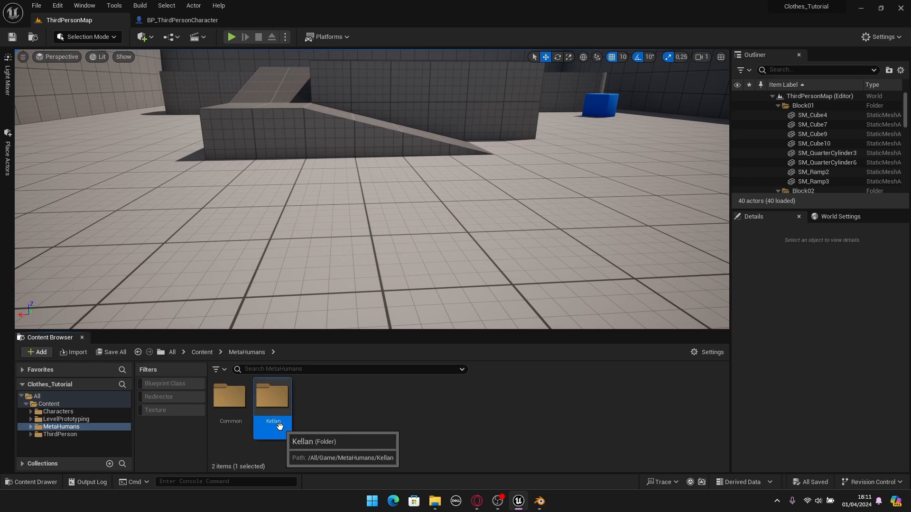
double_click(268, 408)
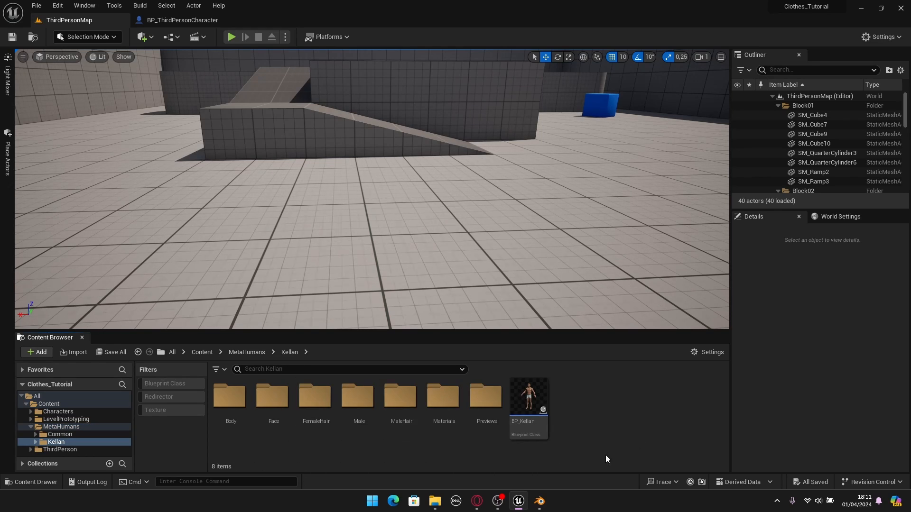
right_click(591, 435)
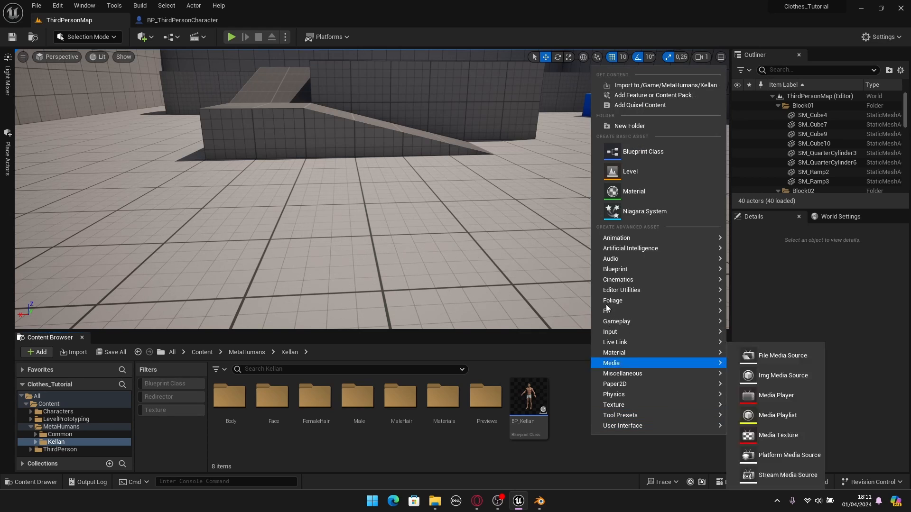
click(636, 132)
text(Clothes)
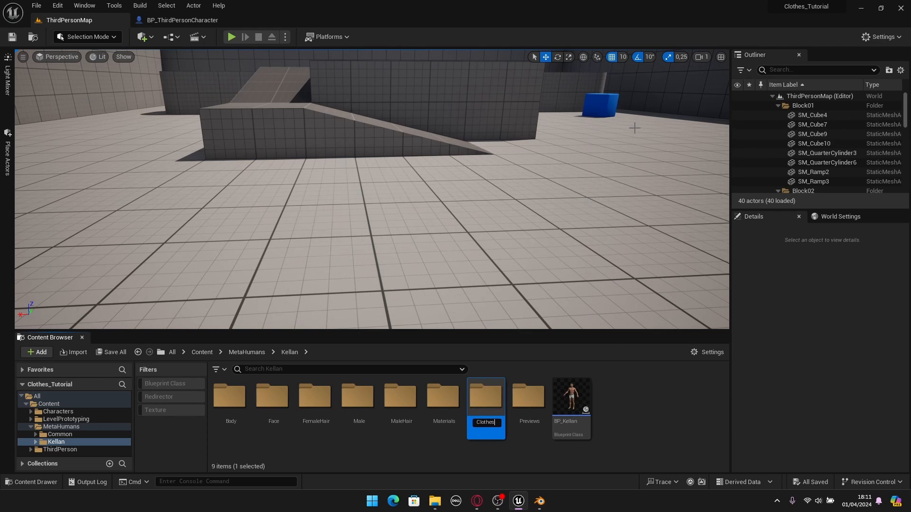
key(Return)
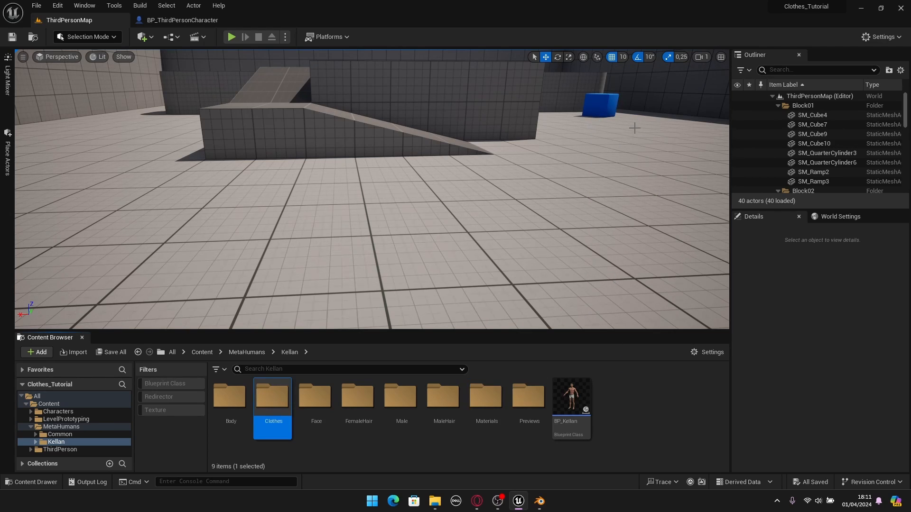
key(Return)
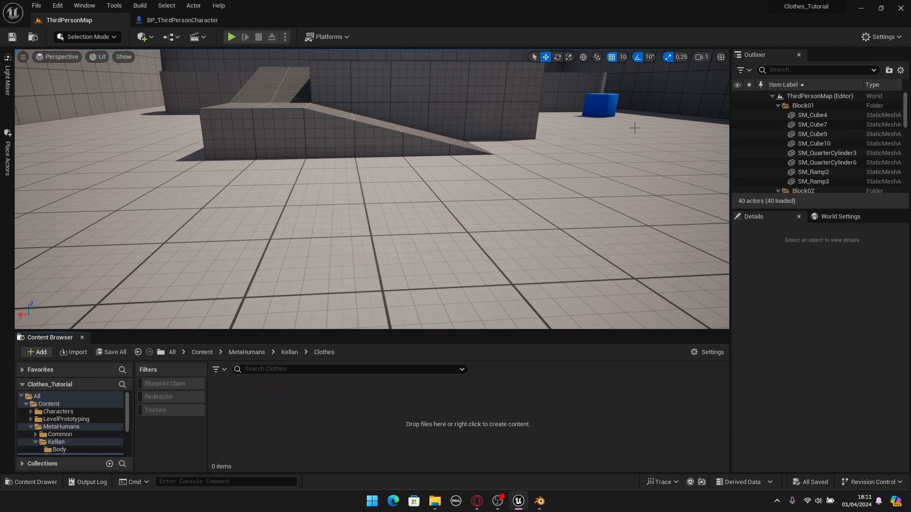
- Create a folder named Pants inside the Clothes folder and open it
right_click(404, 412)
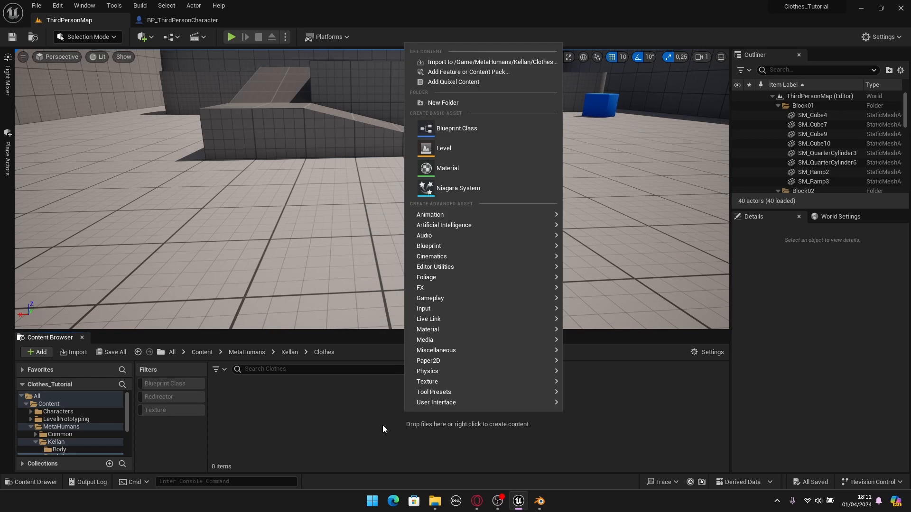
click(471, 100)
text(Pants)
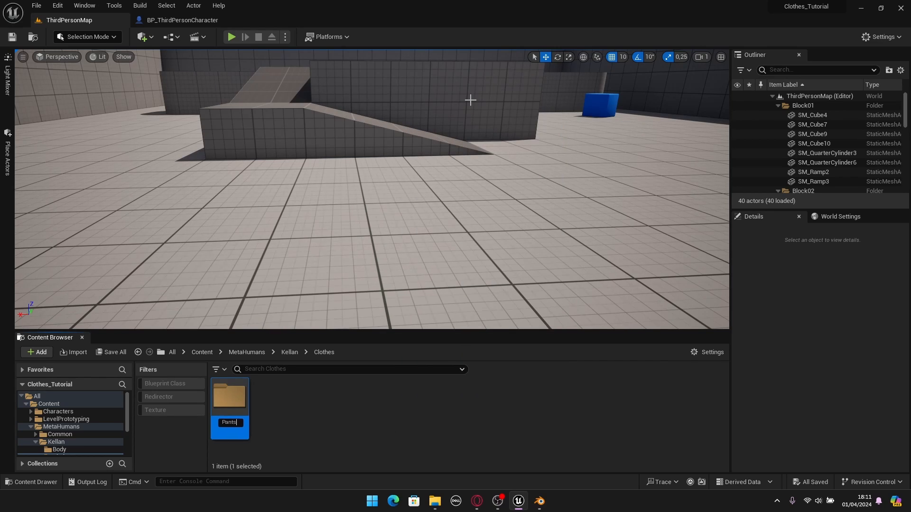
key(Return)
key(Return)
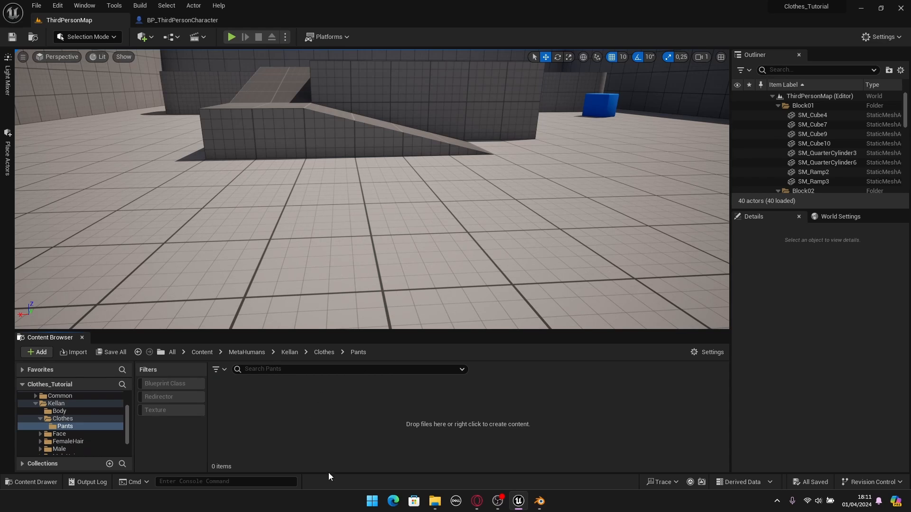
- Create a folder named Textures inside the Pants folder
right_click(323, 448)
click(385, 135)
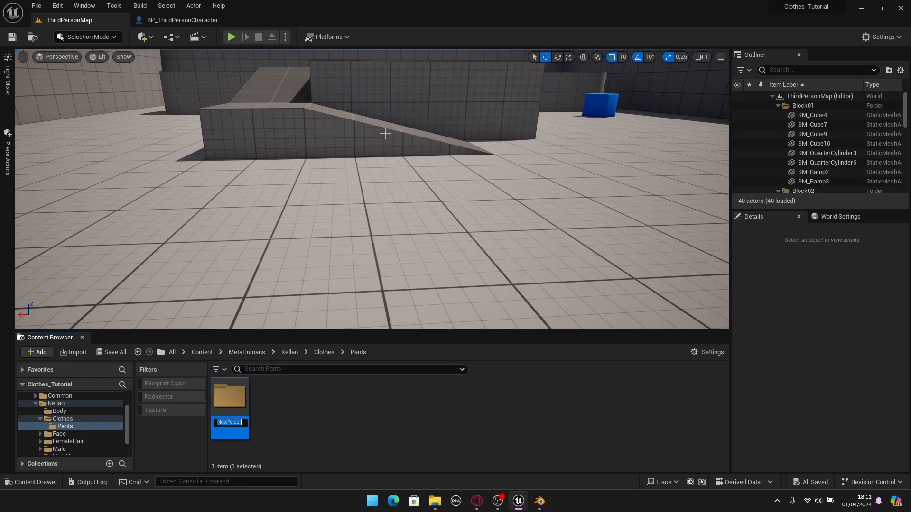
text(Textures)
click(326, 446)
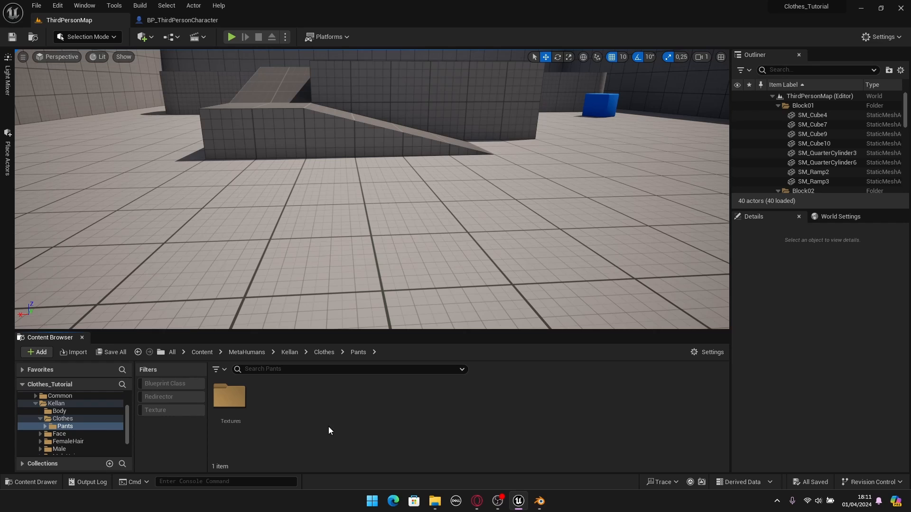
- Choose Pants.fbx from Metahuman_Clothes_Tutorial for import into the Pants folder and bring up its FBX import options
right_click(305, 438)
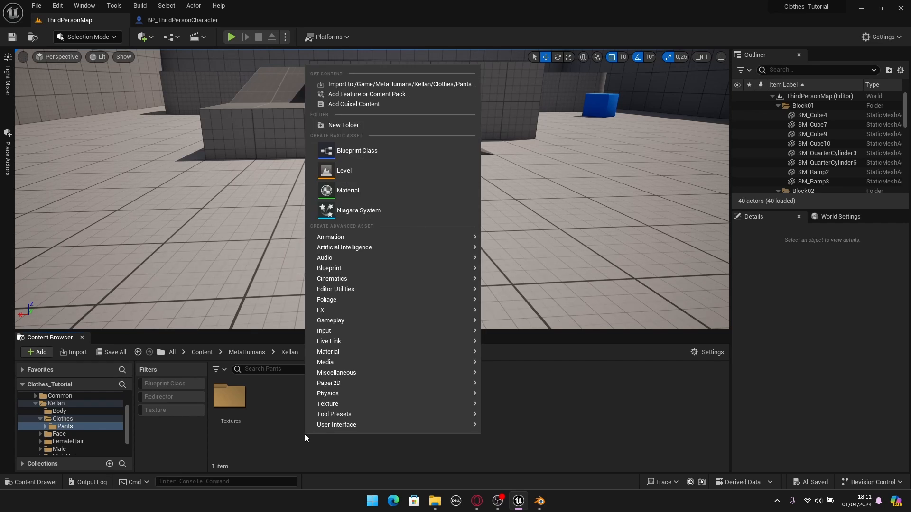
click(347, 85)
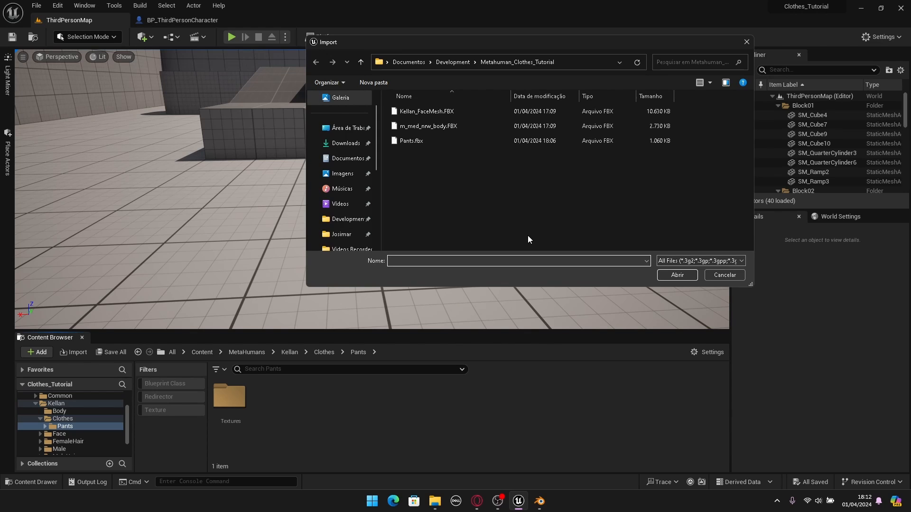
click(409, 141)
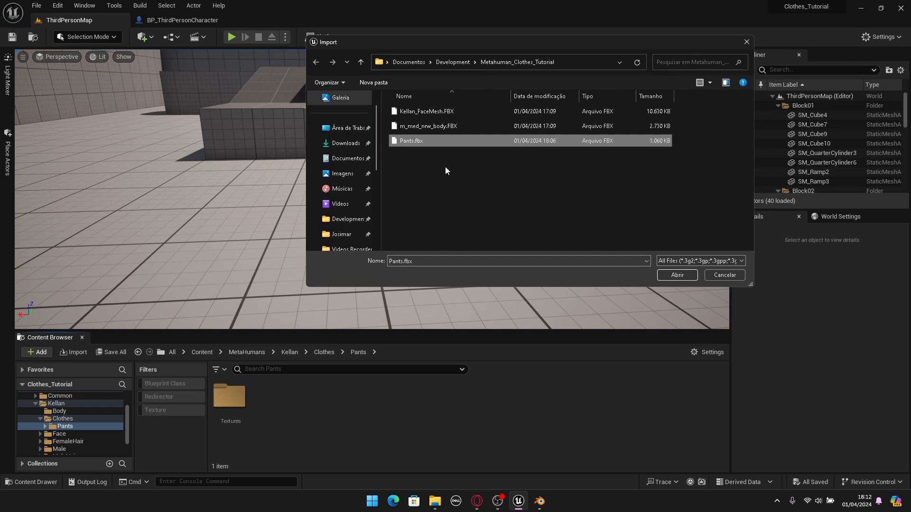
click(675, 277)
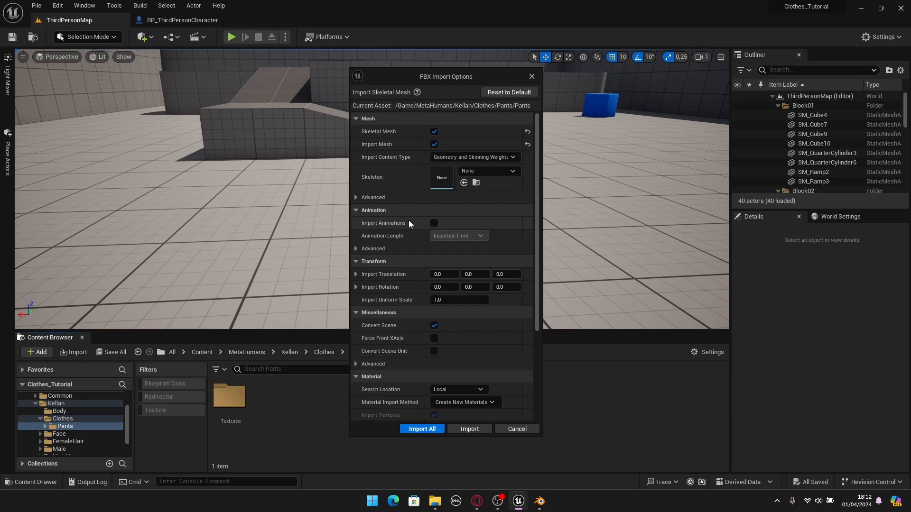
- Assign the SK_Mannequin skeleton in the FBX import options and import the Pants skeletal mesh
click(465, 171)
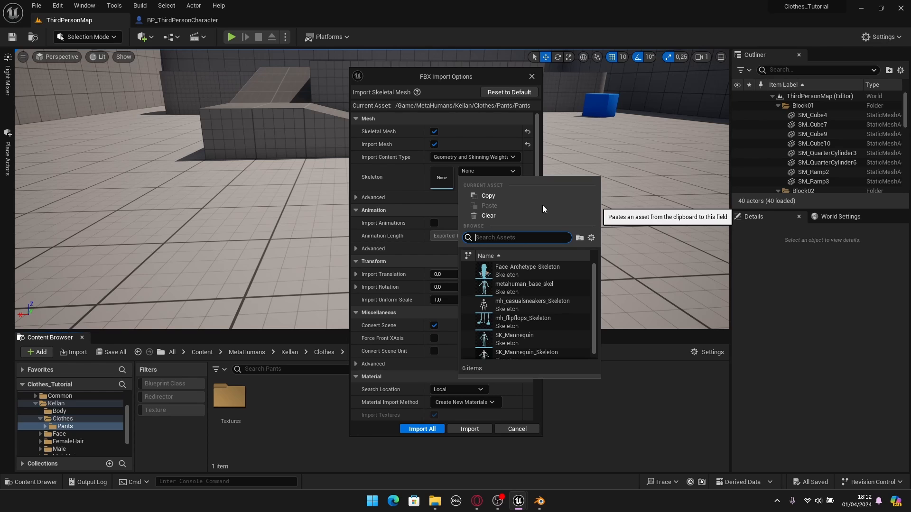
scroll(539, 304, down, 1)
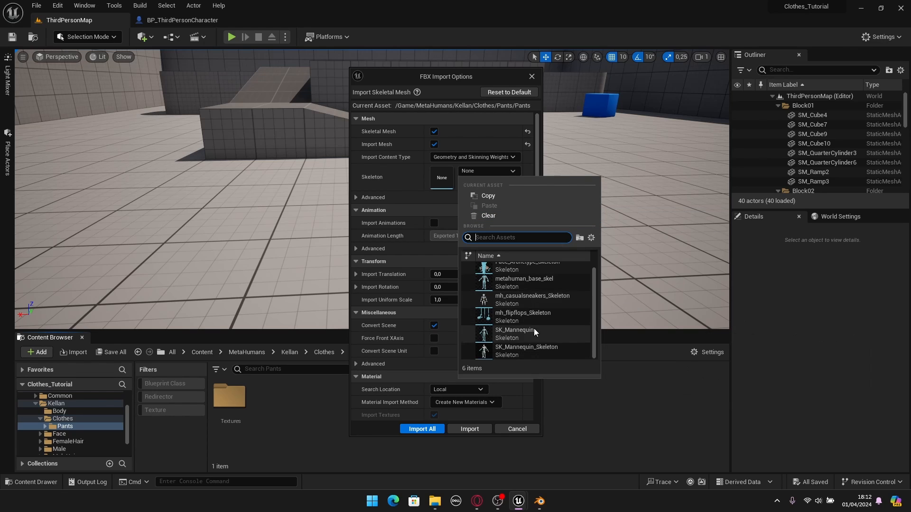
scroll(518, 335, up, 1)
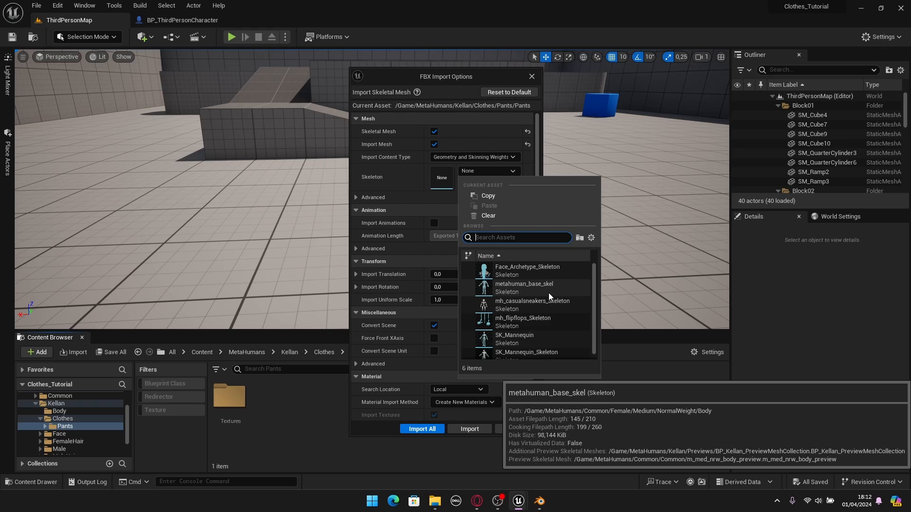
scroll(548, 292, down, 1)
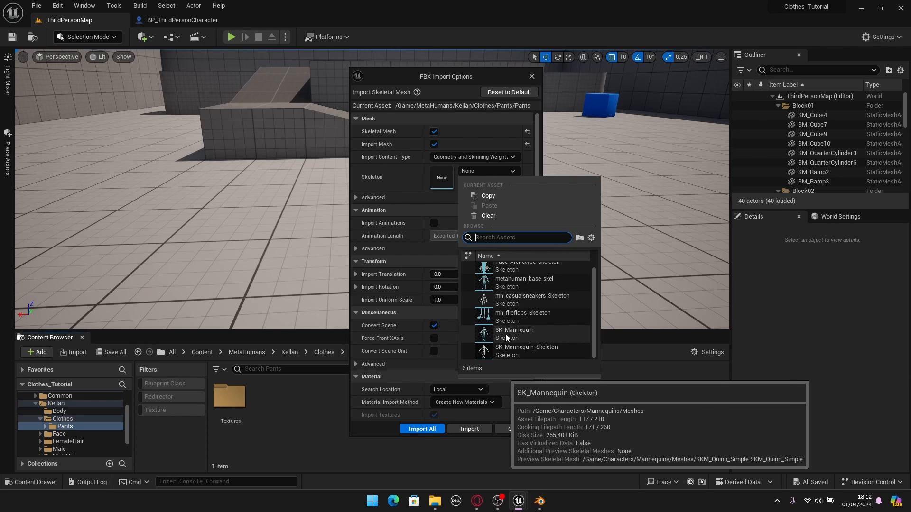
click(517, 335)
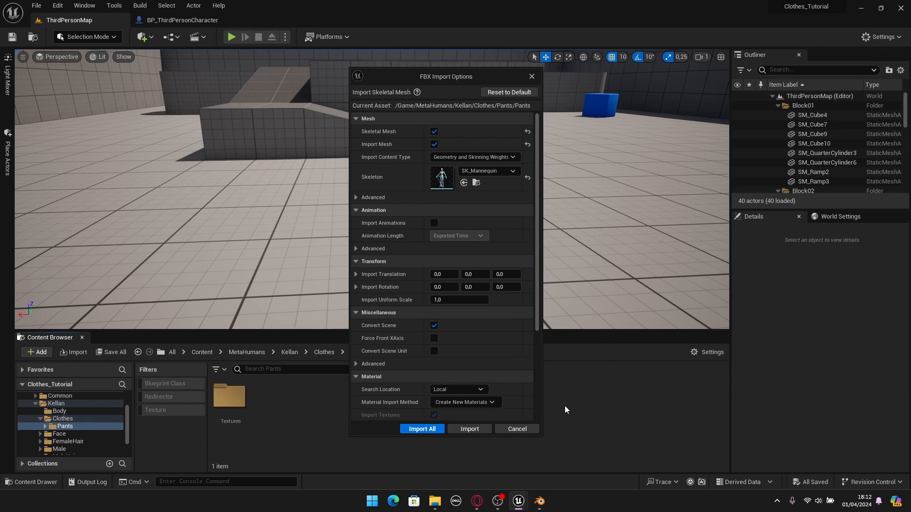
click(466, 428)
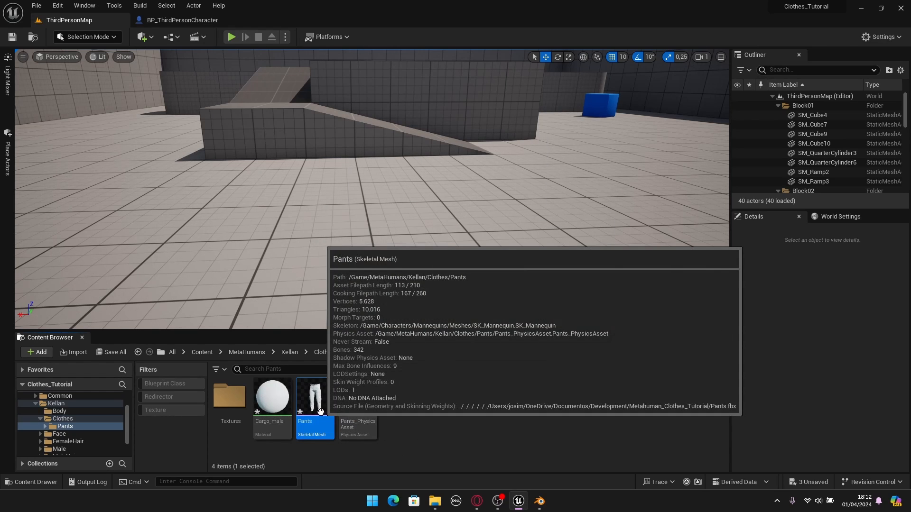
- Open the imported Pants skeletal mesh, dock its editor beside the level and character blueprint, and save all assets
double_click(320, 413)
click(386, 298)
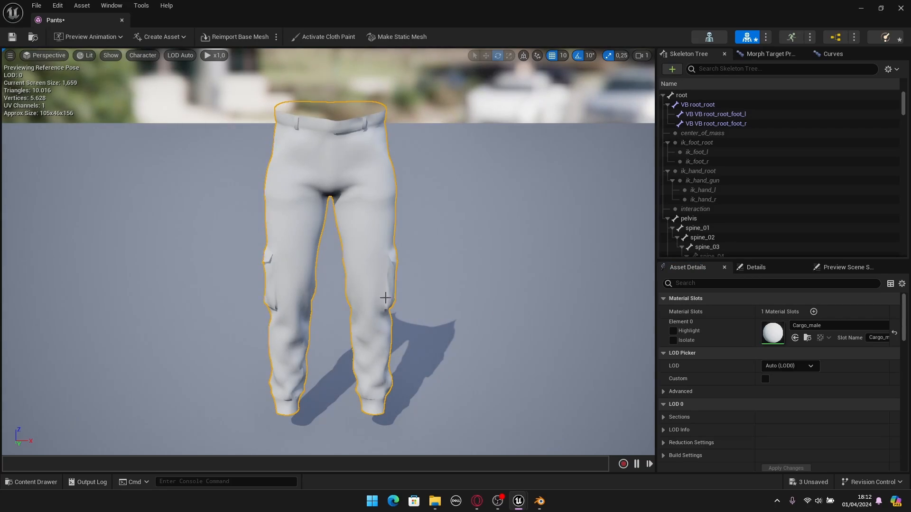
alt+drag(441, 301, 217, 150)
drag(92, 20, 281, 24)
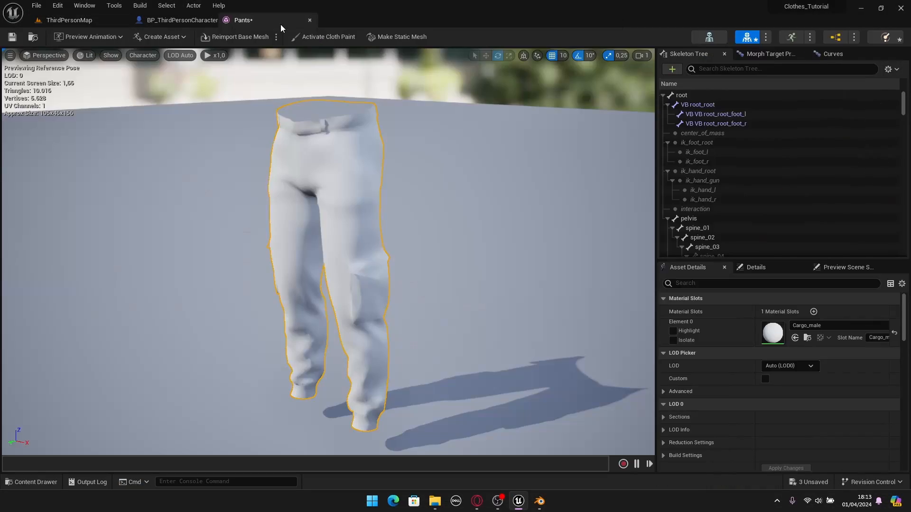
click(98, 23)
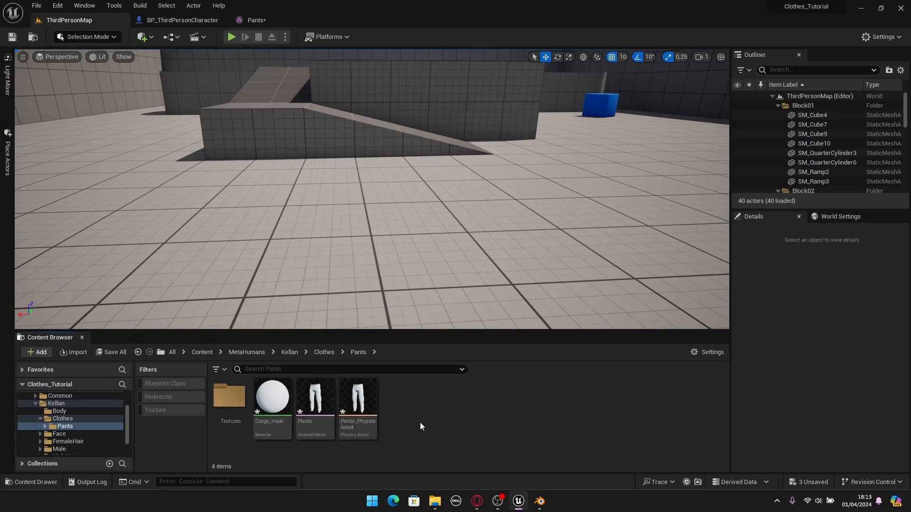
key(ctrl+shift+s)
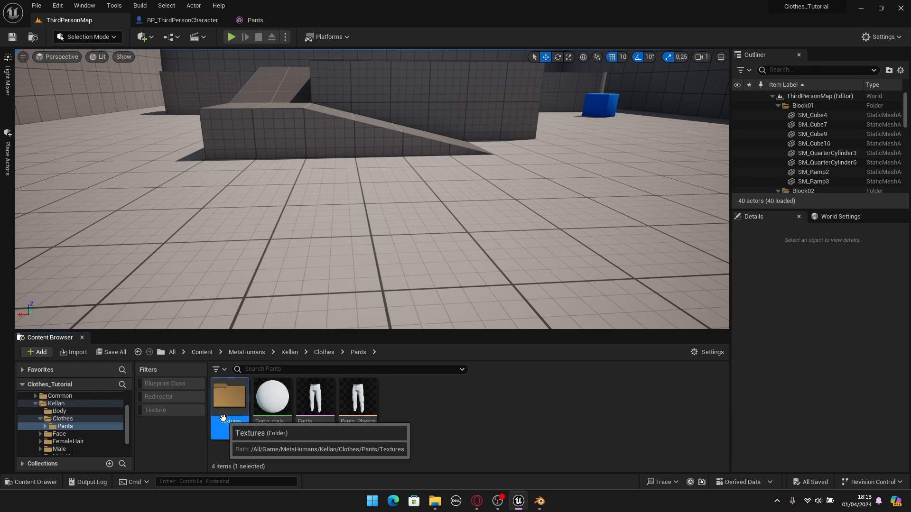
- Import the BaseColor, Emissive, Metallic, Normal and Roughness maps from Clothes/cargo-pants/textures into the Textures folder and save all
double_click(220, 417)
right_click(278, 426)
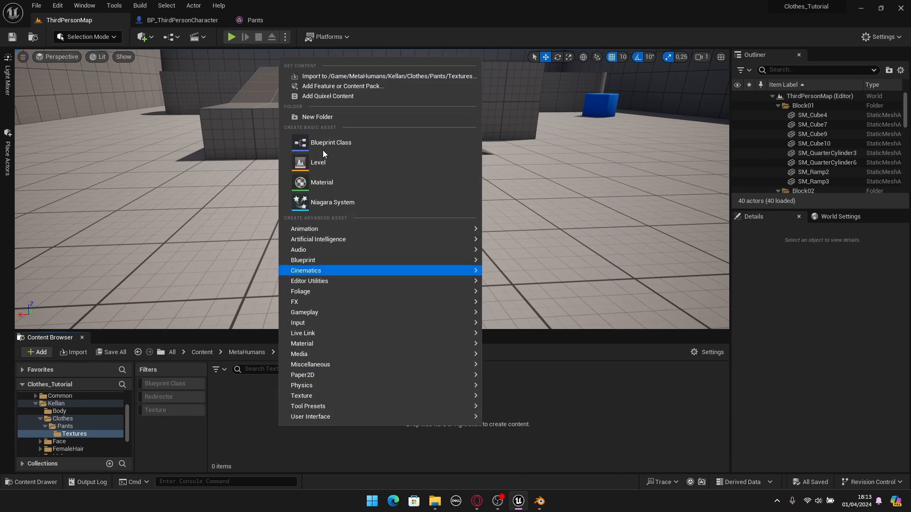
click(315, 79)
click(350, 219)
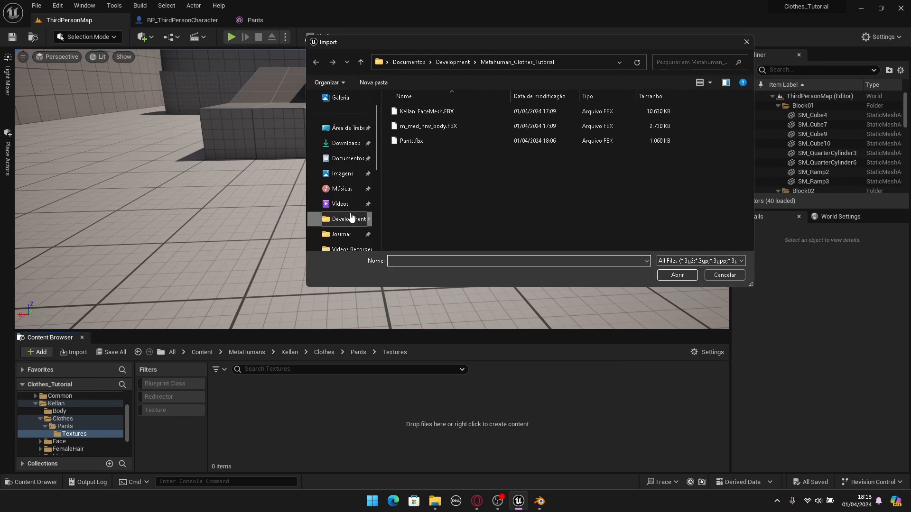
double_click(418, 140)
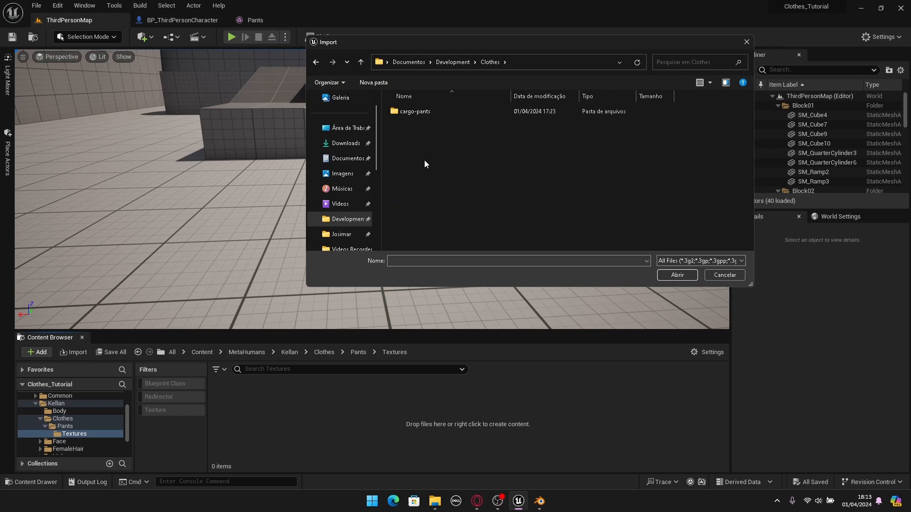
double_click(423, 114)
double_click(407, 128)
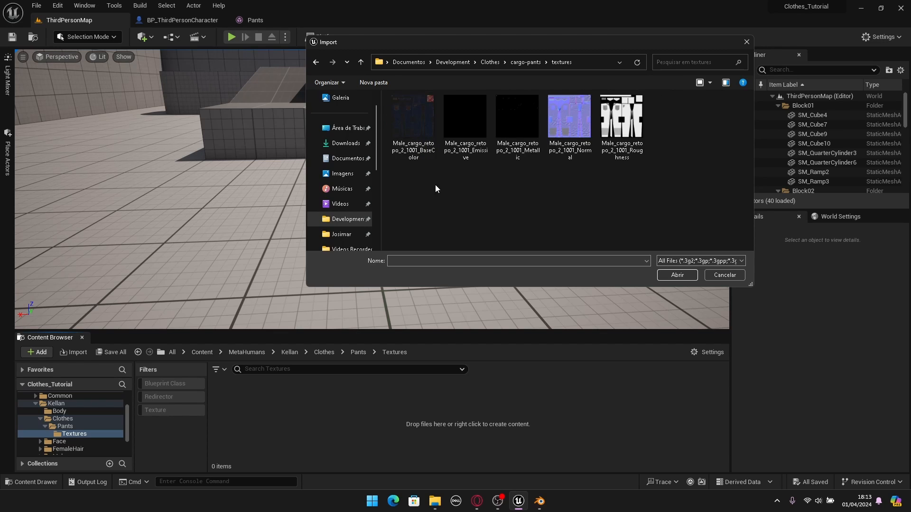
drag(450, 164, 651, 180)
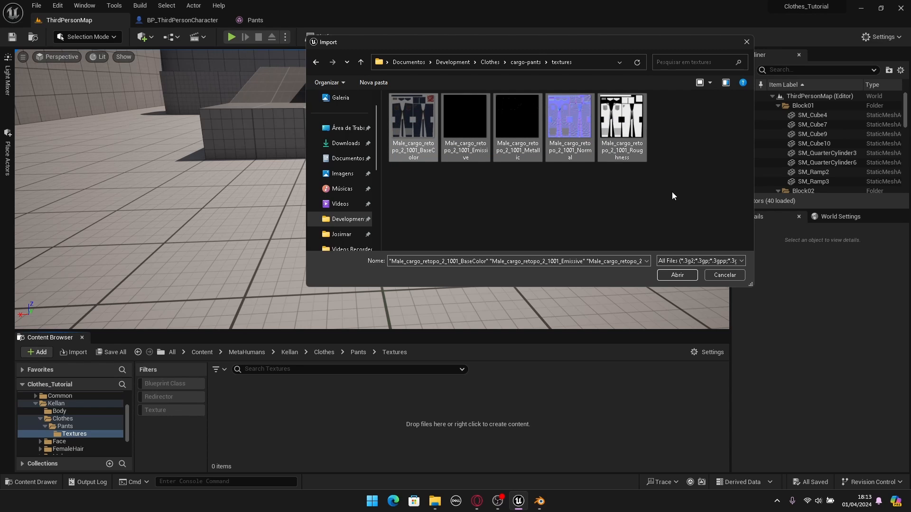
click(677, 275)
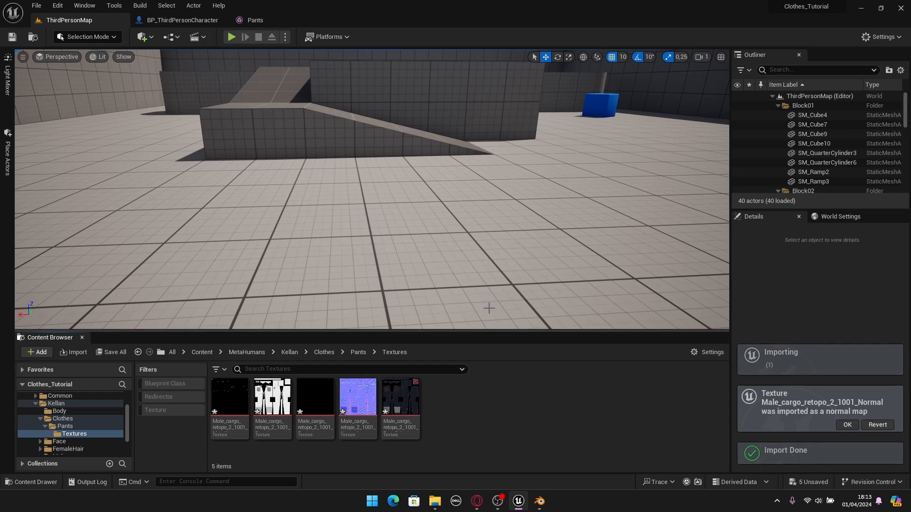
key(ctrl+shift+s)
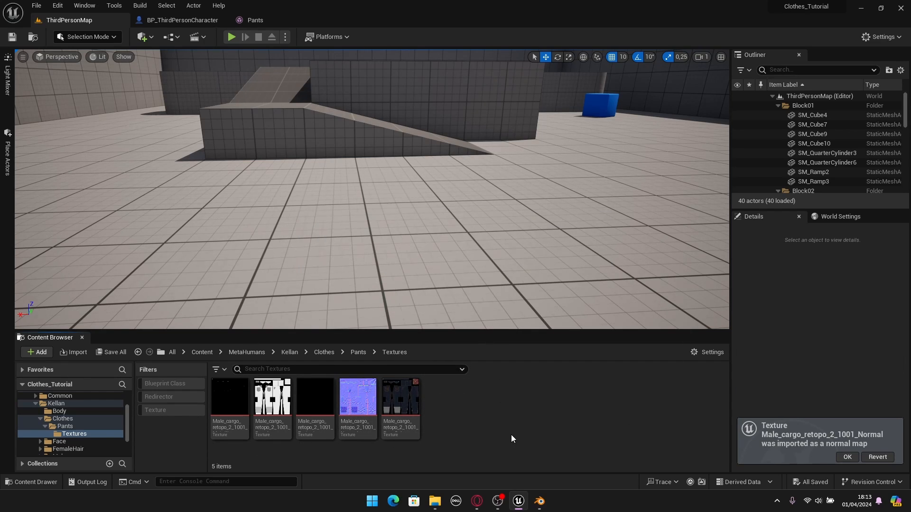
- Set the Metallic texture's compression settings to Masks (no sRGB), save it and return to the level
mouse_move(403, 419)
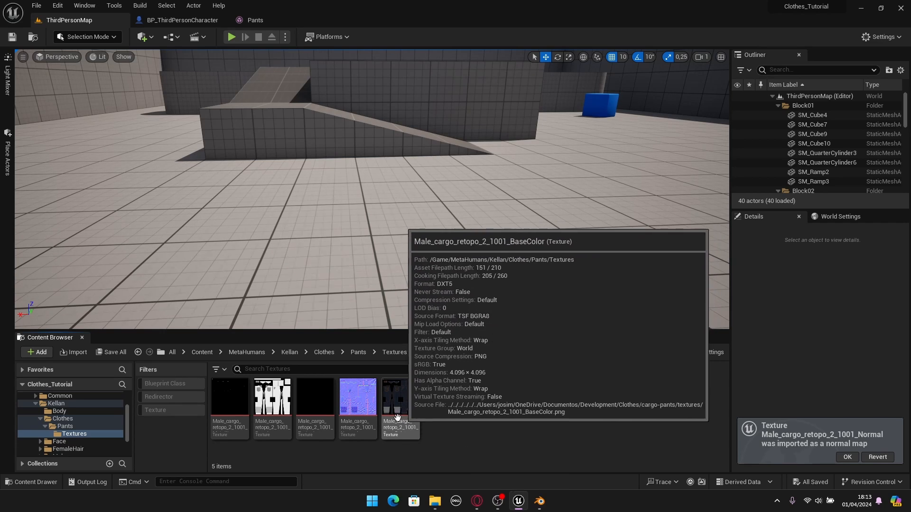
mouse_move(362, 427)
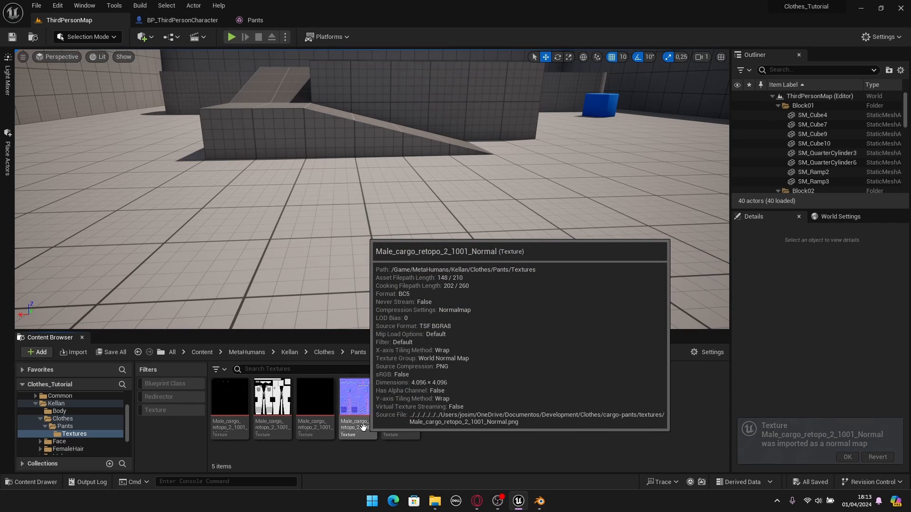
mouse_move(298, 431)
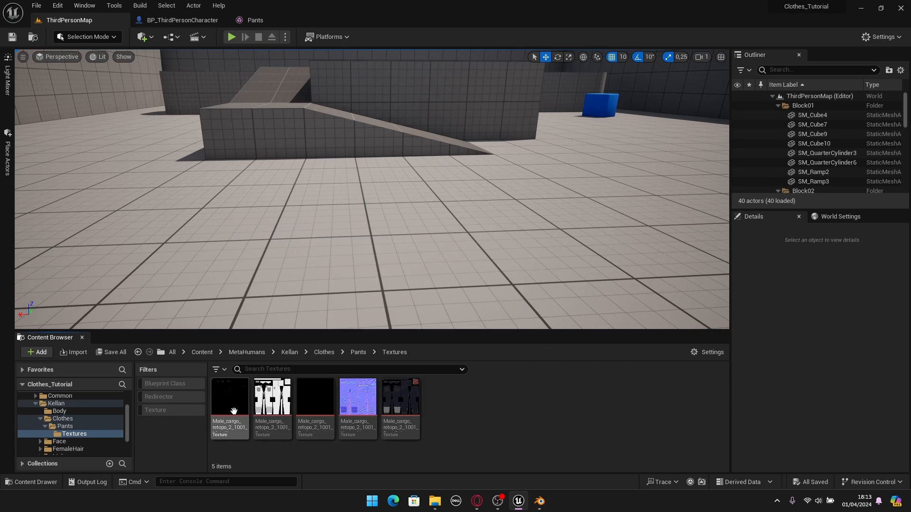
double_click(234, 412)
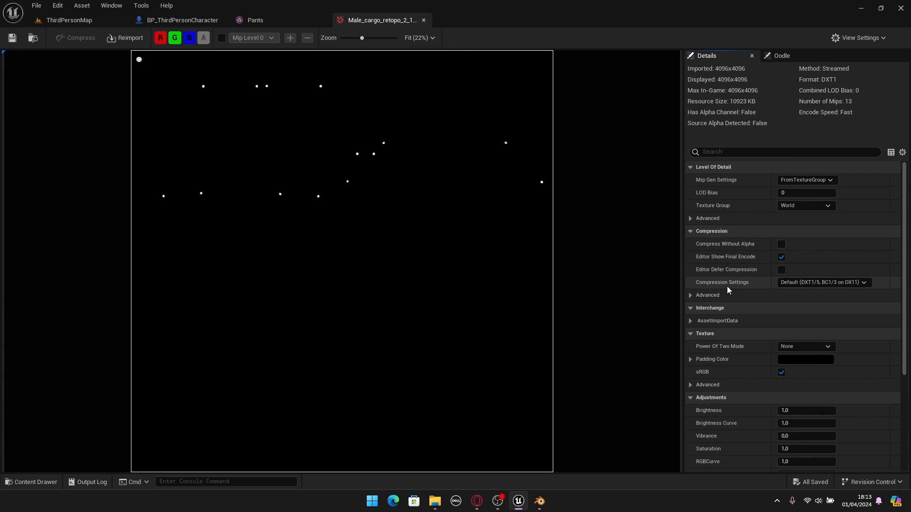
click(794, 285)
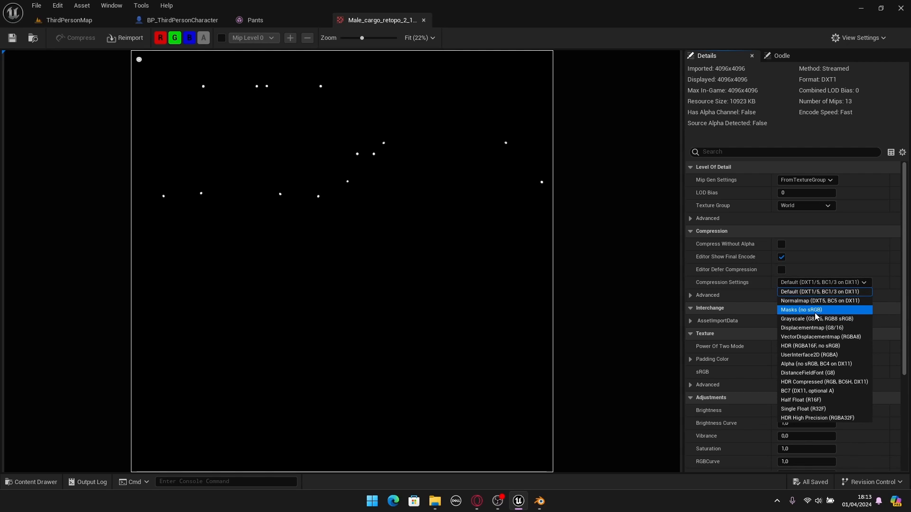
click(791, 311)
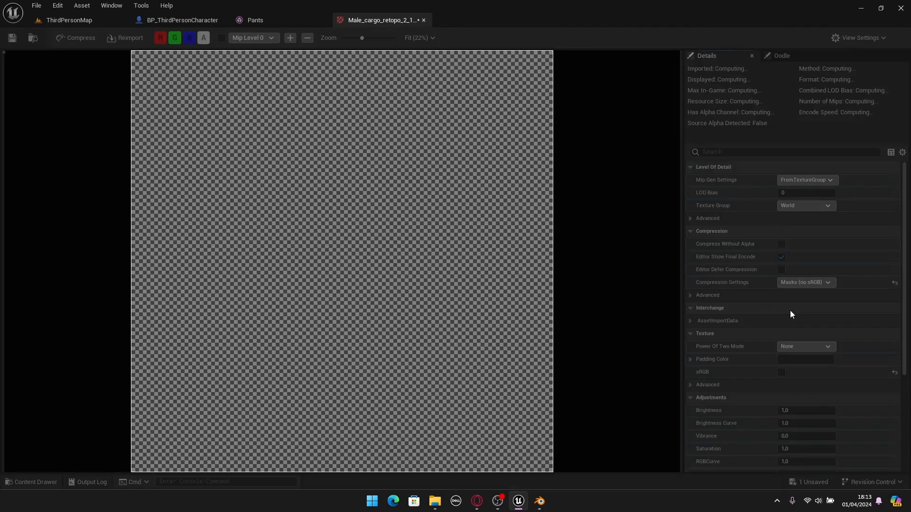
click(12, 38)
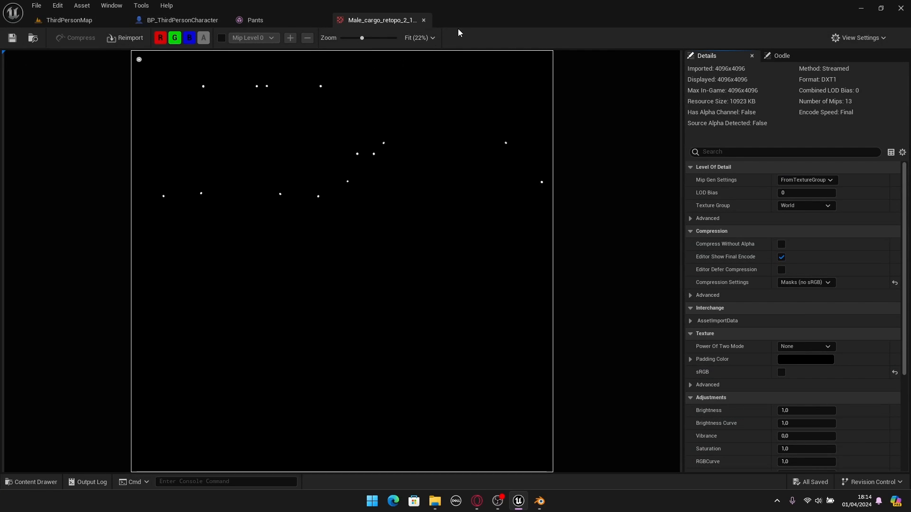
click(423, 20)
click(76, 20)
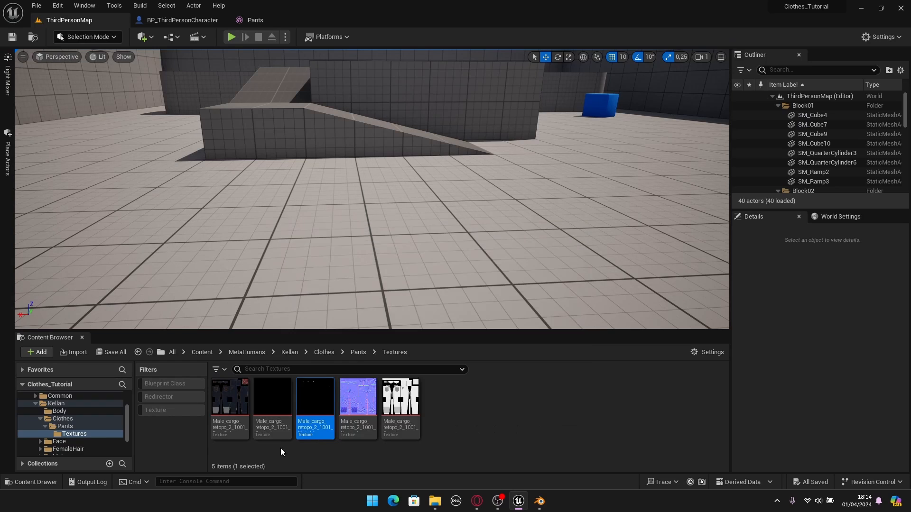
- Set the Emissive texture's compression settings to Masks (no sRGB), save it and return to the level
double_click(281, 429)
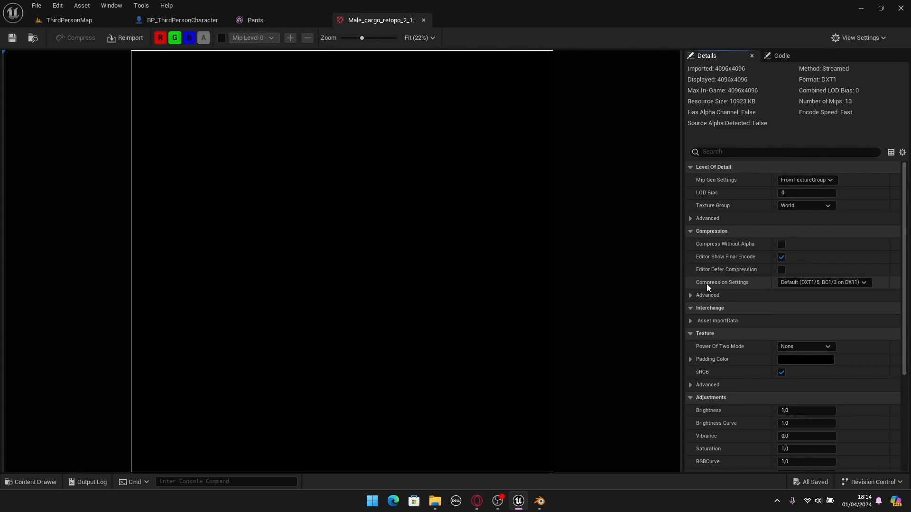
click(808, 283)
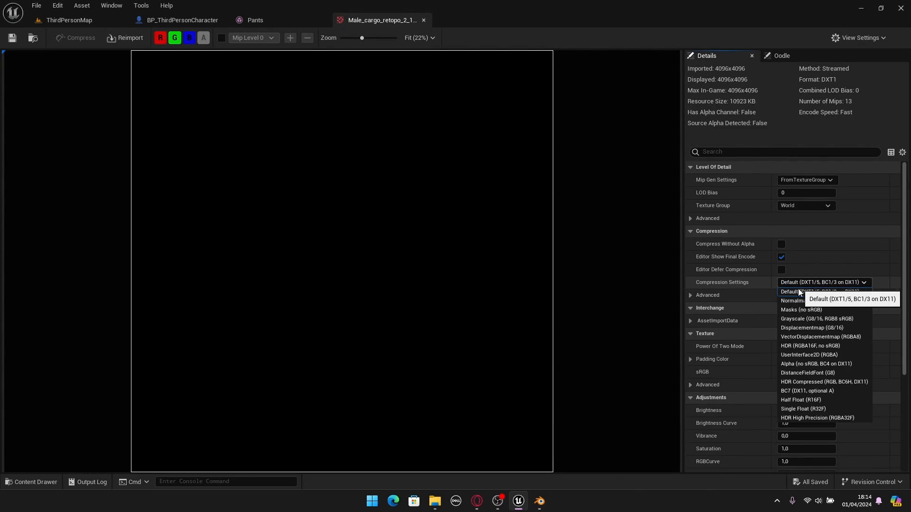
click(798, 310)
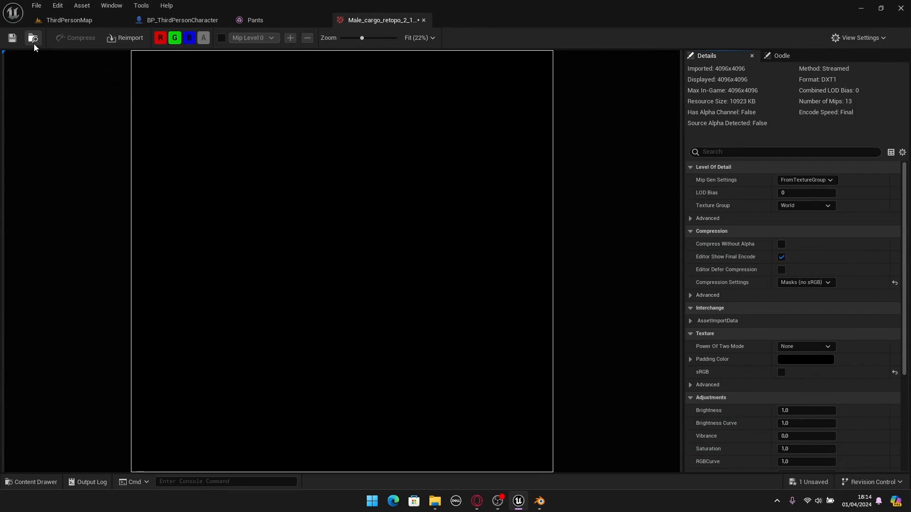
click(13, 38)
click(424, 21)
click(79, 19)
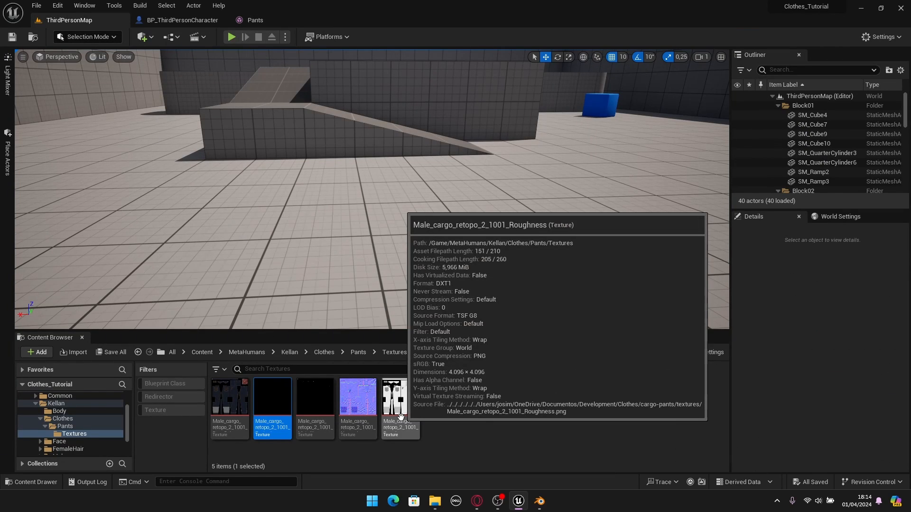
- Set the Roughness texture's compression settings to Masks (no sRGB), then save and close the texture
double_click(407, 426)
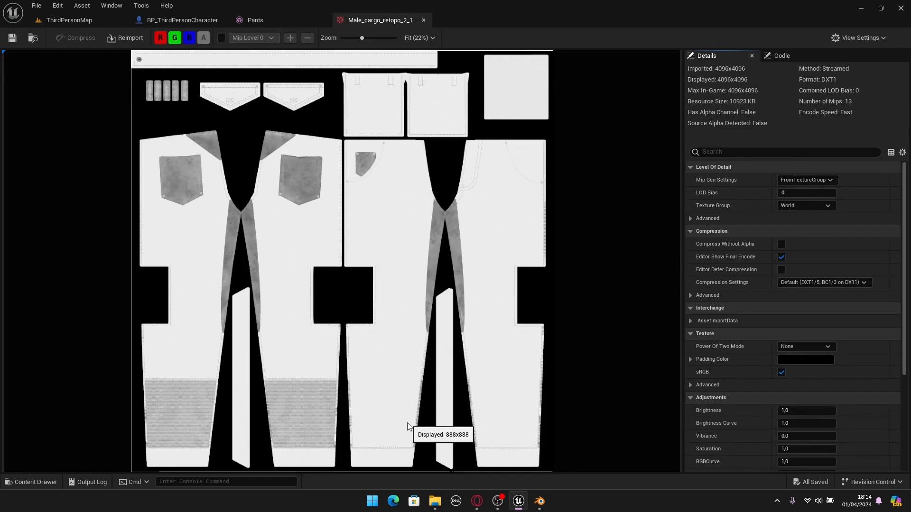
click(781, 283)
click(790, 307)
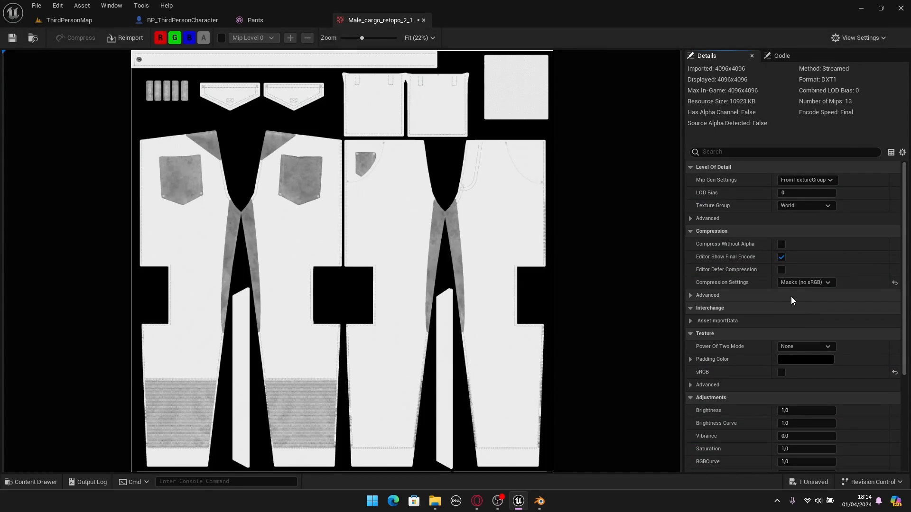
click(13, 38)
click(423, 20)
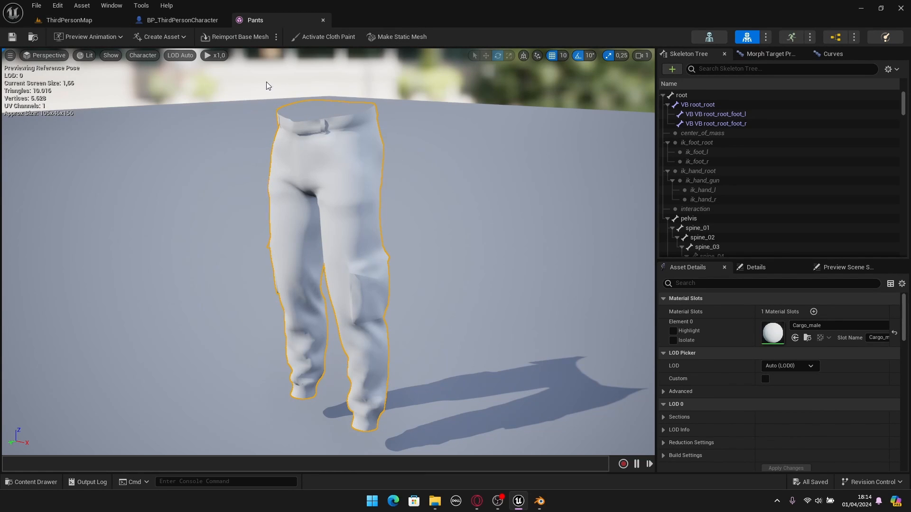
- Rename the Cargo_male material in the Pants folder as M_Pants
click(87, 21)
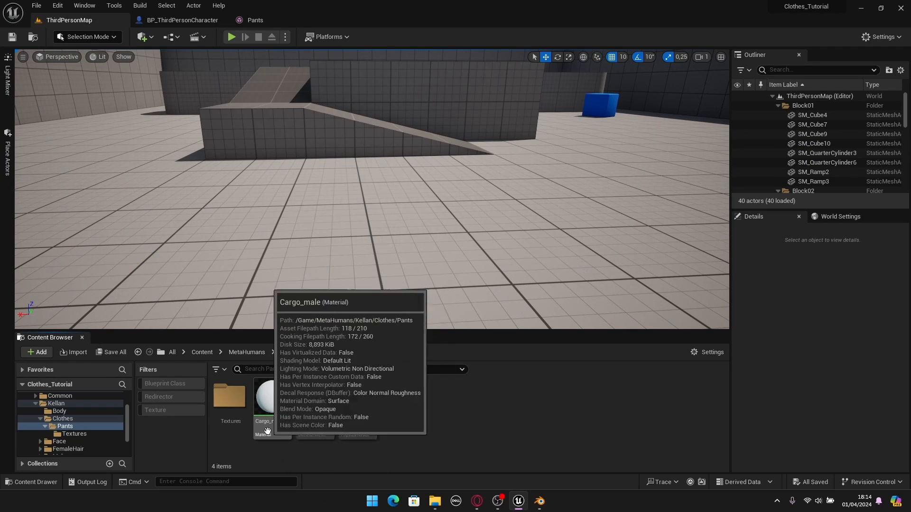
click(285, 437)
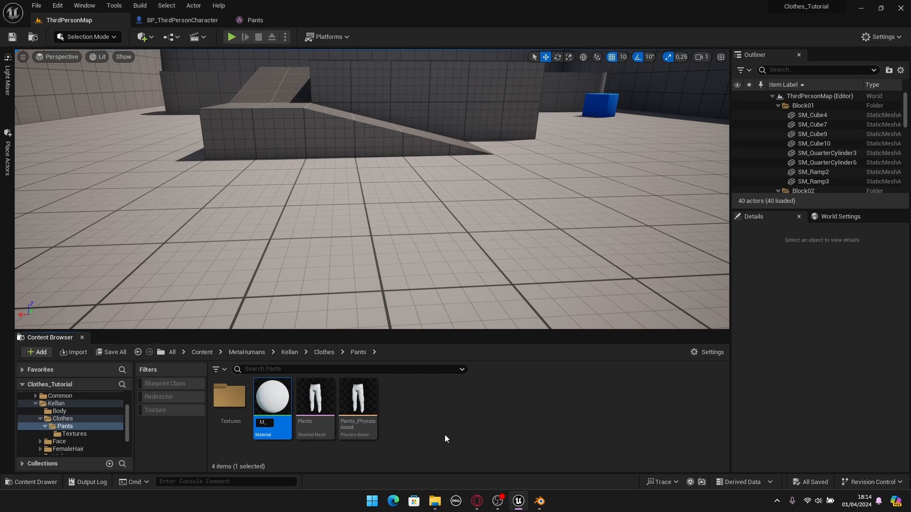
key(Return)
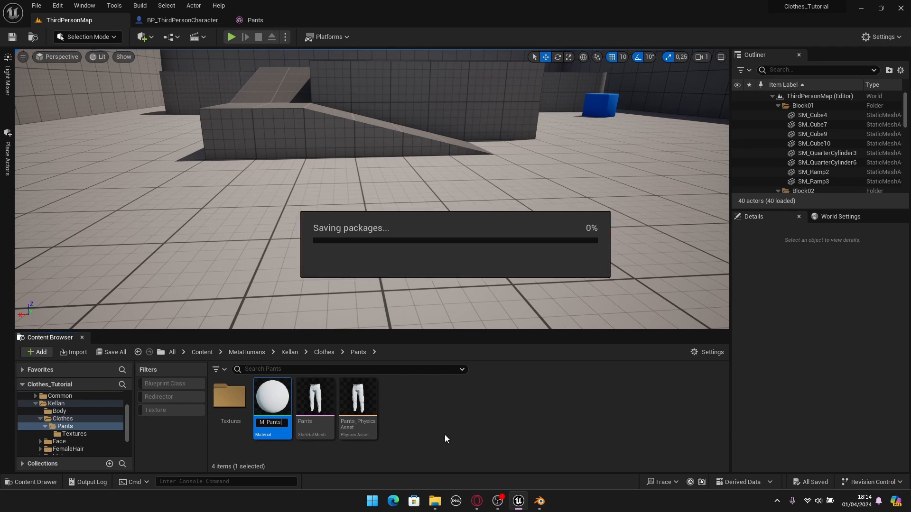
- Open the M_Pants material and delete the default Param colour node from its graph
key(Return)
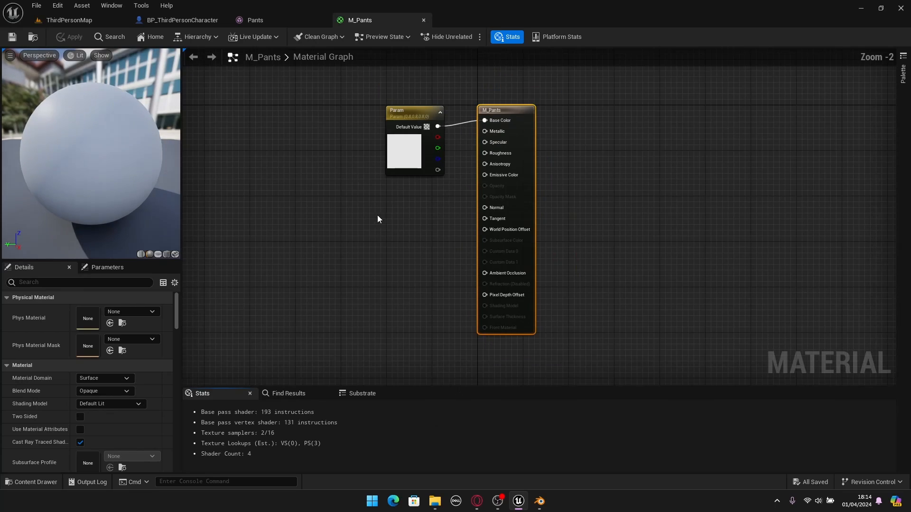
drag(443, 305, 531, 151)
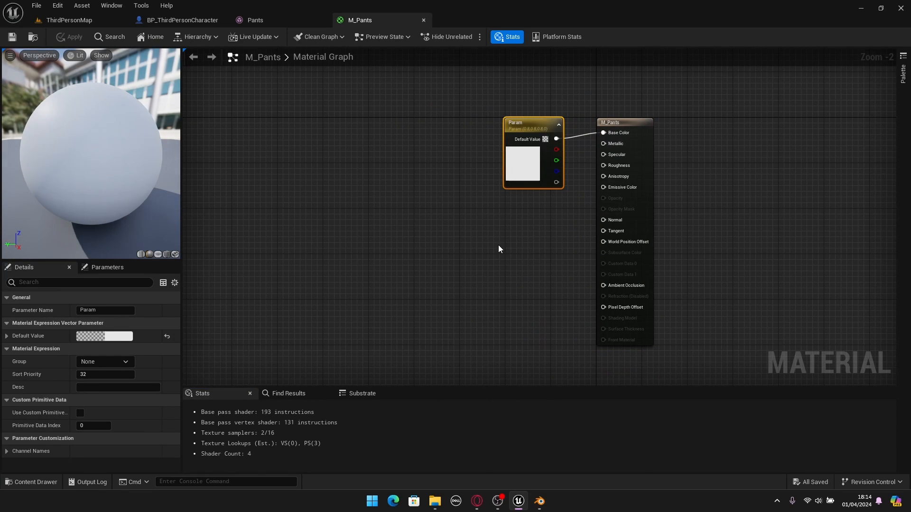
key(Delete)
right_drag(498, 248, 567, 218)
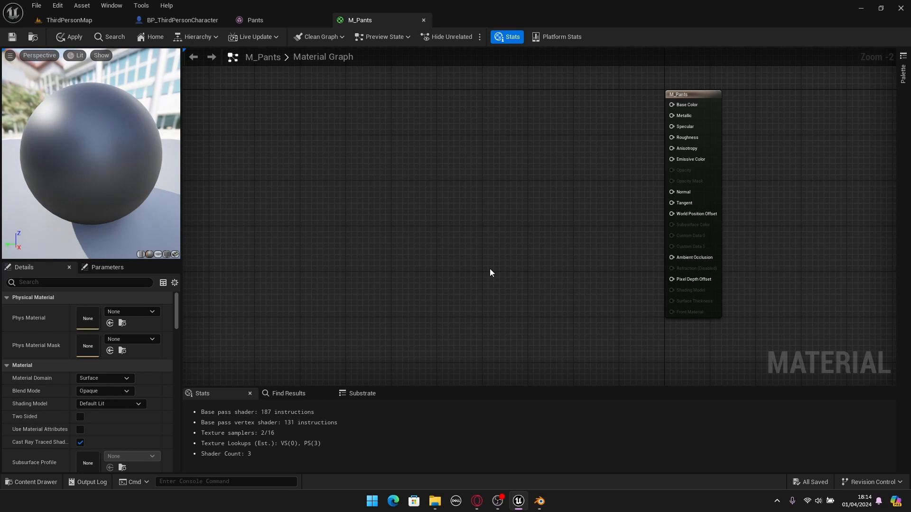
- Add all five textures from Kellan's Clothes/Pants/Textures folder to the M_Pants material graph
key(ctrl+space)
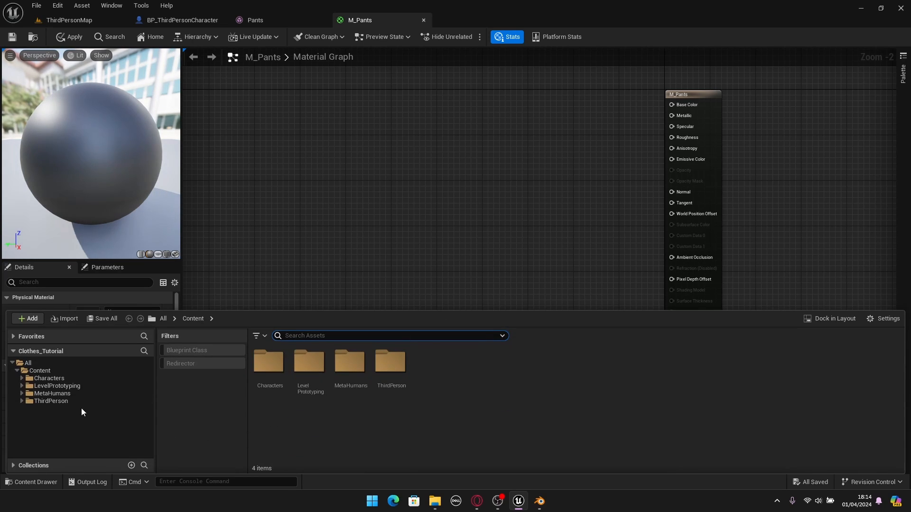
click(52, 394)
double_click(309, 363)
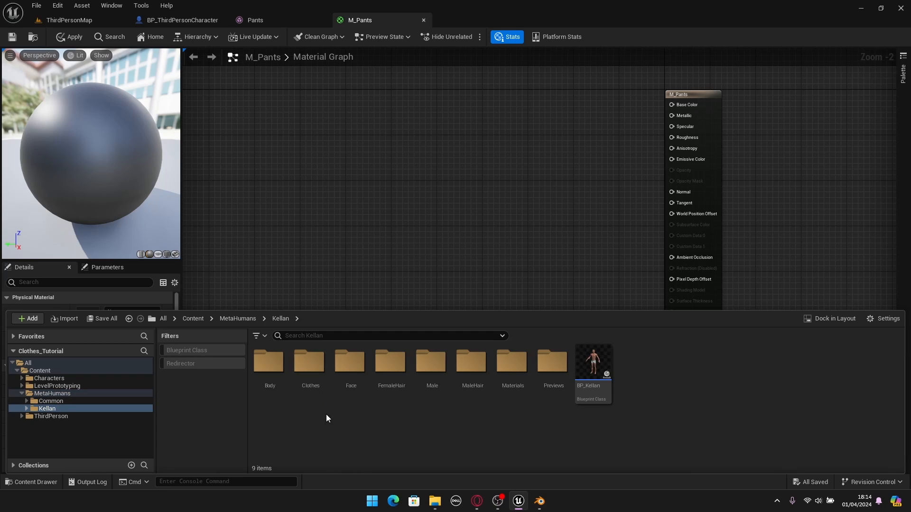
double_click(308, 375)
double_click(268, 364)
double_click(268, 364)
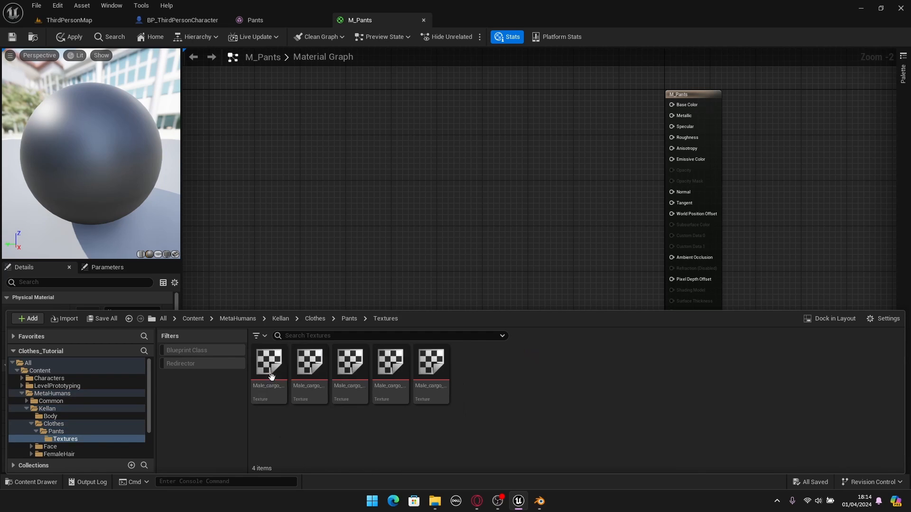
click(271, 378)
shift+click(430, 375)
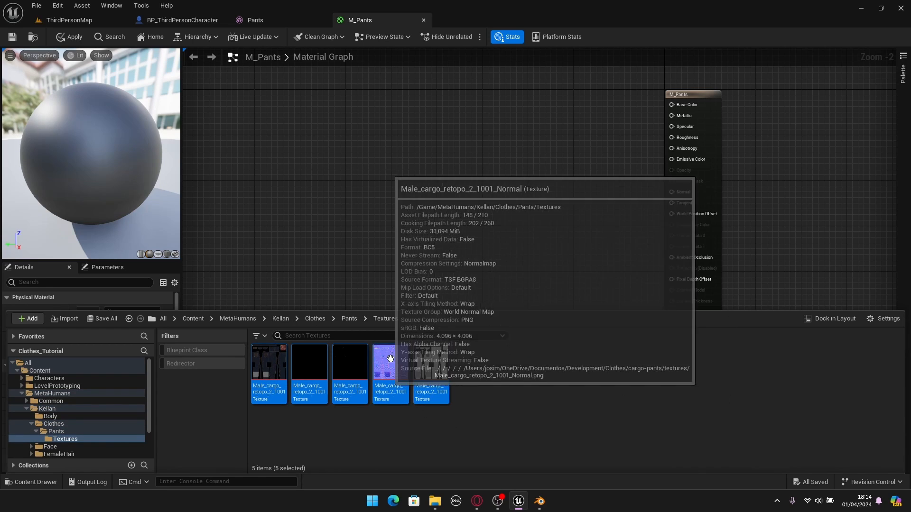
drag(390, 358, 398, 157)
- Separate the overlapping Texture Sample nodes by moving the base colour, roughness and emissive samples apart
right_drag(398, 158, 309, 210)
drag(352, 210, 374, 89)
drag(410, 259, 410, 365)
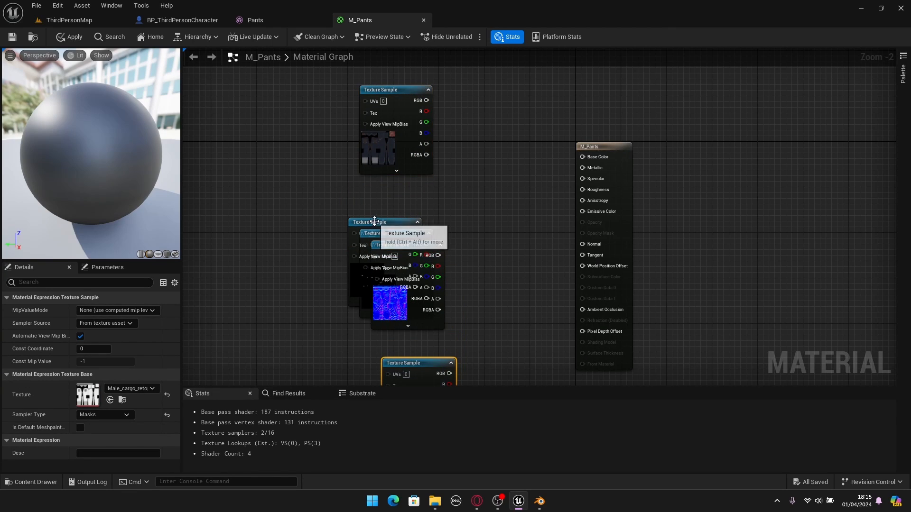
drag(374, 222, 289, 248)
click(438, 207)
- Connect the base colour Texture Sample's RGB output to the Base Color input of M_Pants and reposition the sample
right_drag(496, 176, 389, 224)
drag(311, 141, 353, 146)
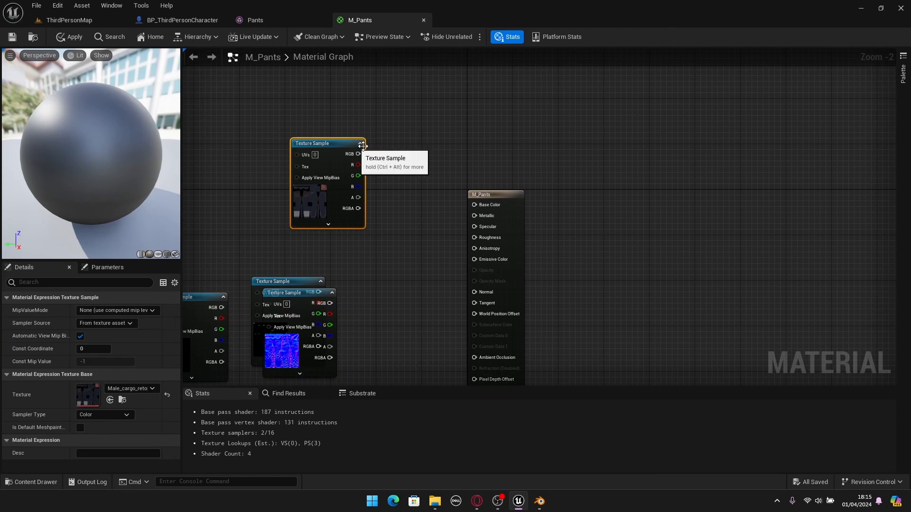
click(382, 155)
scroll(337, 207, up, 2)
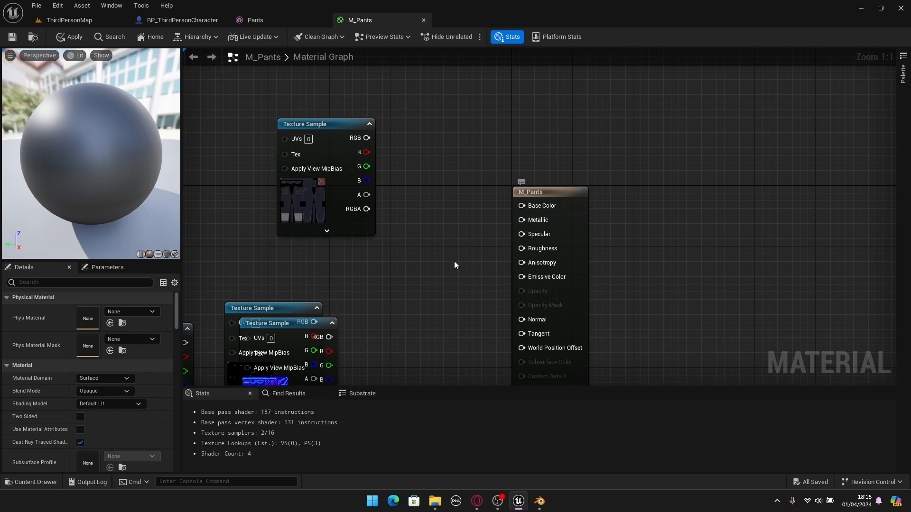
drag(366, 137, 521, 205)
drag(326, 199, 380, 161)
click(397, 286)
- Connect the metallic Texture Sample's RGB output to the Metallic input and align the sample directly below the base colour one
right_drag(397, 287, 484, 128)
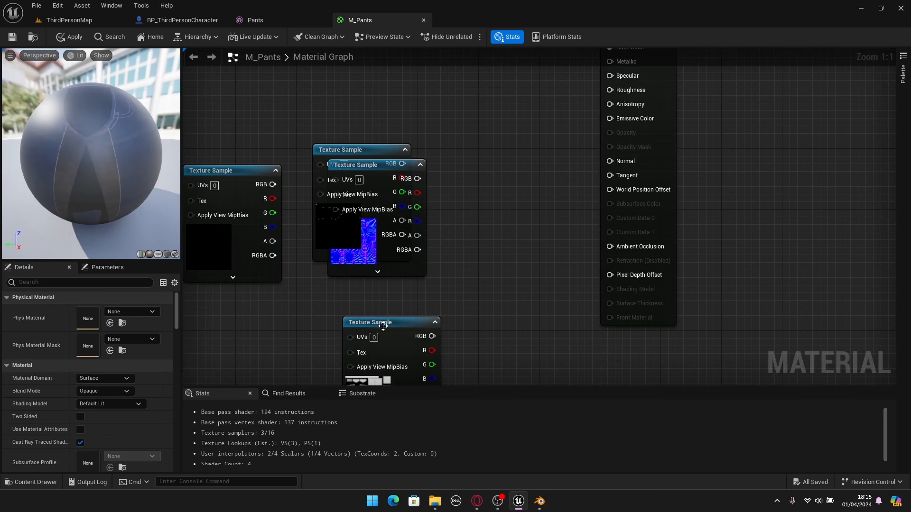
drag(346, 149, 490, 86)
right_drag(504, 218, 447, 292)
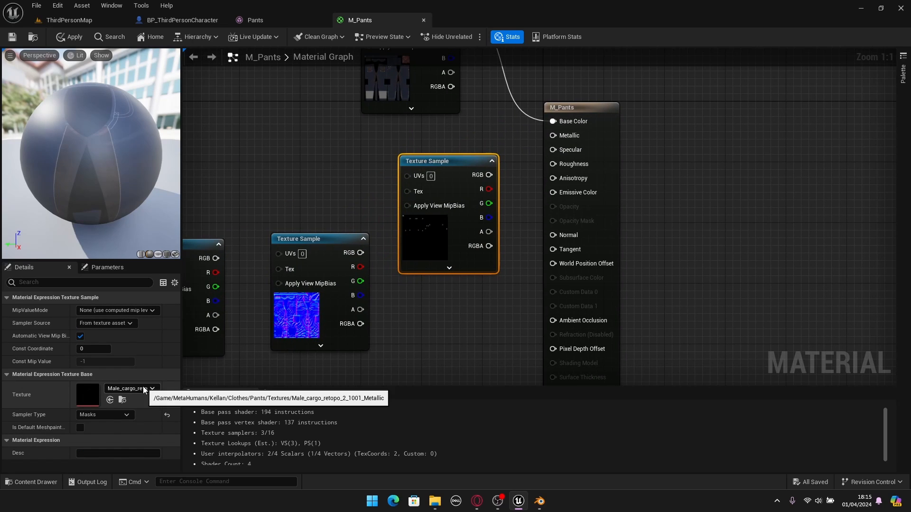
drag(464, 237, 434, 215)
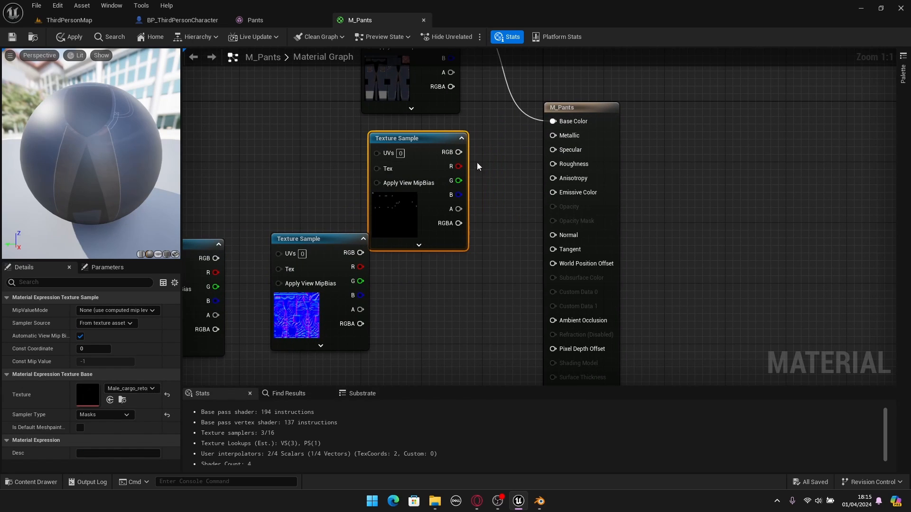
drag(458, 152, 553, 136)
drag(421, 210, 413, 194)
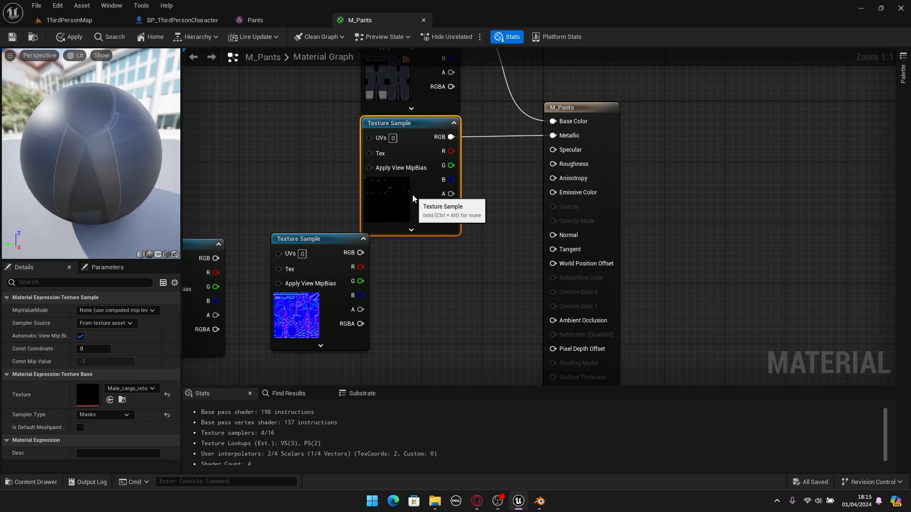
- Place the roughness Texture Sample below the metallic one and connect its RGB output to the Roughness input
click(429, 286)
scroll(429, 285, down, 1)
right_drag(432, 308, 469, 275)
right_drag(398, 323, 455, 256)
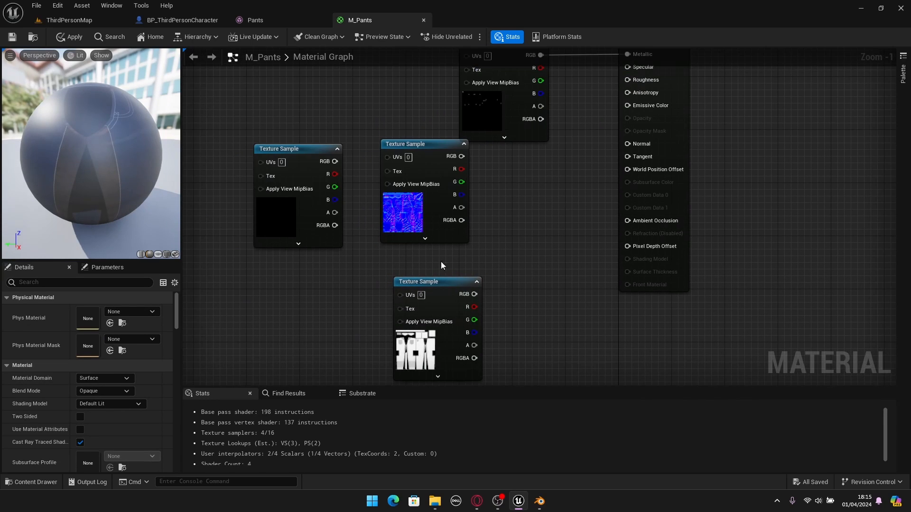
drag(457, 330, 548, 208)
drag(431, 214, 338, 324)
click(398, 268)
right_drag(500, 218, 412, 282)
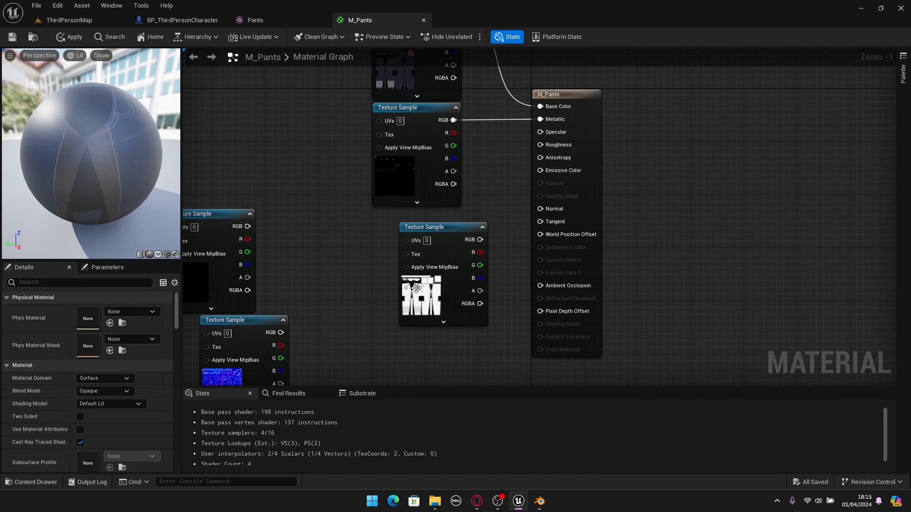
drag(445, 281, 420, 273)
drag(454, 227, 544, 145)
- Place the emissive Texture Sample below the roughness one and connect its RGB output to the Emissive Color input
click(509, 264)
right_drag(484, 330, 540, 212)
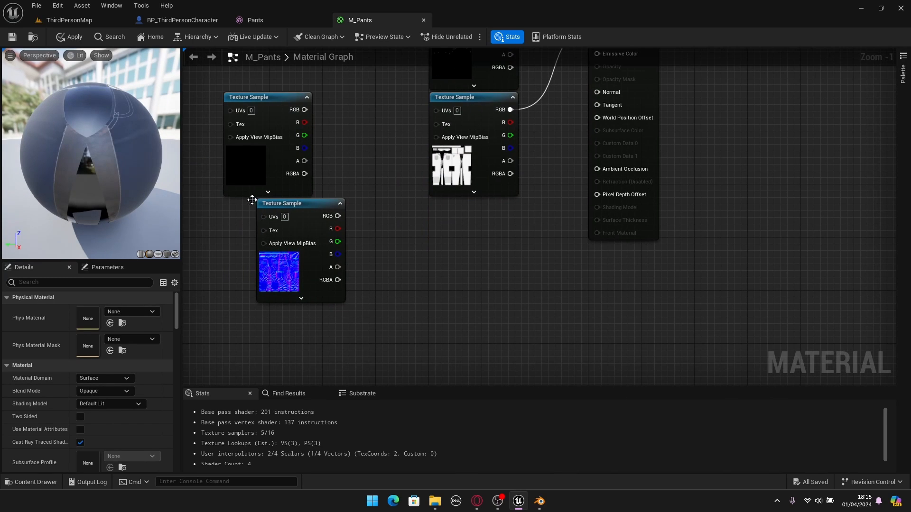
drag(285, 173, 466, 275)
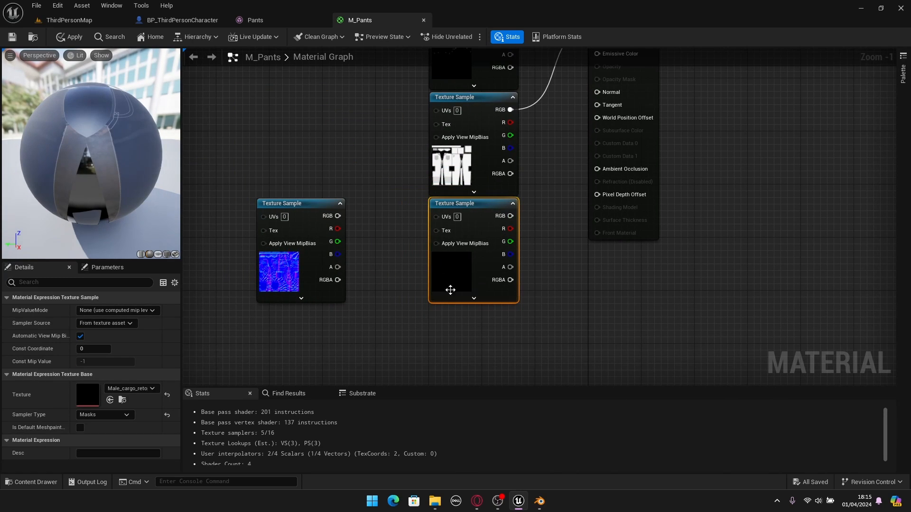
right_drag(570, 268, 465, 343)
drag(406, 292, 543, 154)
- Connect the normal map's RGB output to the Normal input, align its node below the emissive one, and apply and save M_Pants
scroll(455, 339, down, 3)
right_drag(531, 190, 528, 136)
drag(299, 217, 602, 94)
scroll(474, 312, up, 3)
drag(357, 251, 350, 252)
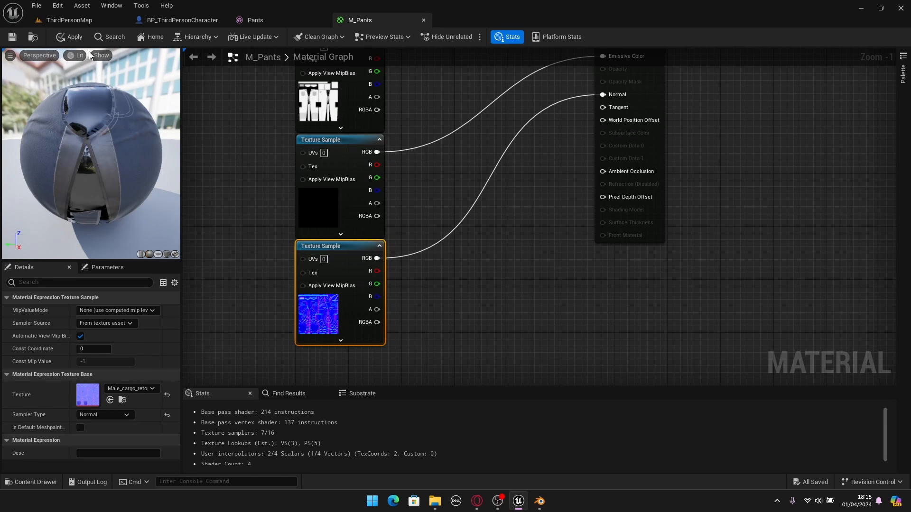
click(64, 38)
click(12, 37)
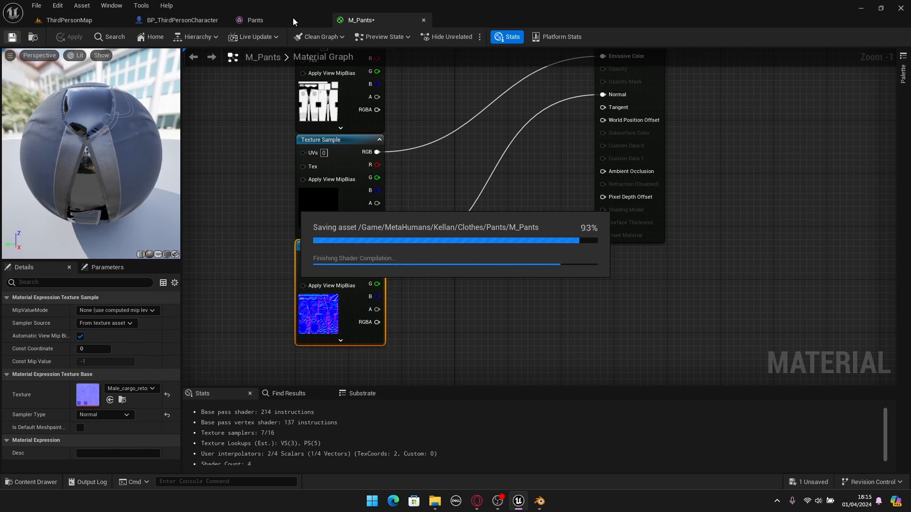
- Inspect the textured pants from the back and front in the Pants skeletal mesh preview
click(274, 20)
scroll(402, 182, up, 4)
alt+drag(435, 224, 237, 225)
scroll(435, 224, down, 6)
scroll(367, 218, up, 3)
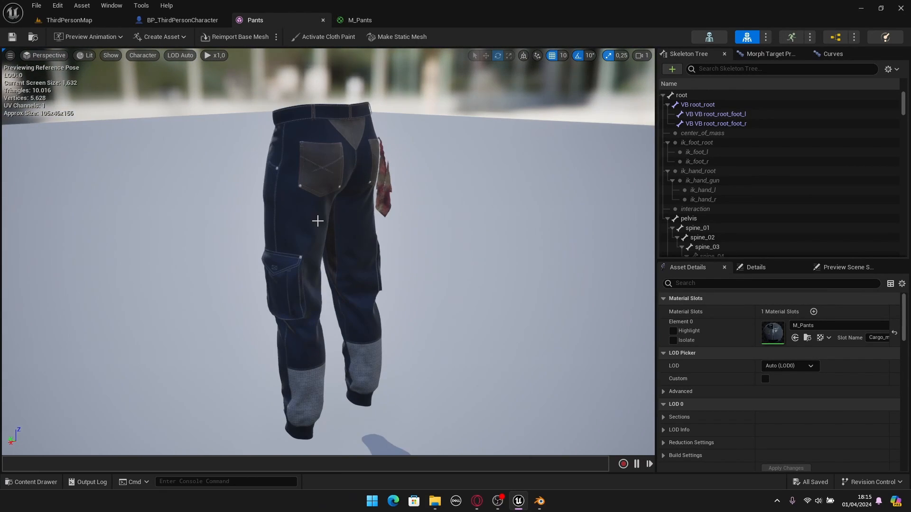
alt+drag(318, 221, 621, 230)
alt+drag(177, 236, 347, 244)
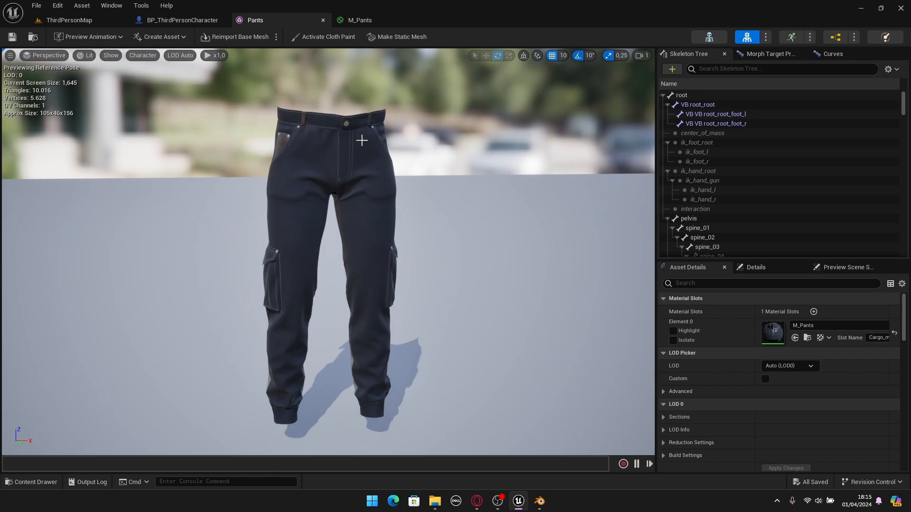
- In BP_ThirdPersonCharacter, assign the Pants skeletal mesh to the Legs component
click(183, 20)
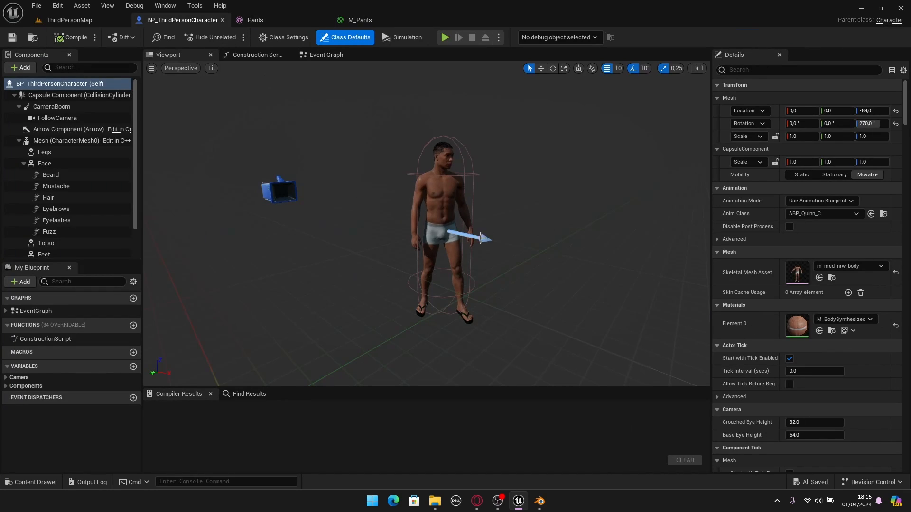
alt+drag(529, 223, 469, 223)
click(24, 163)
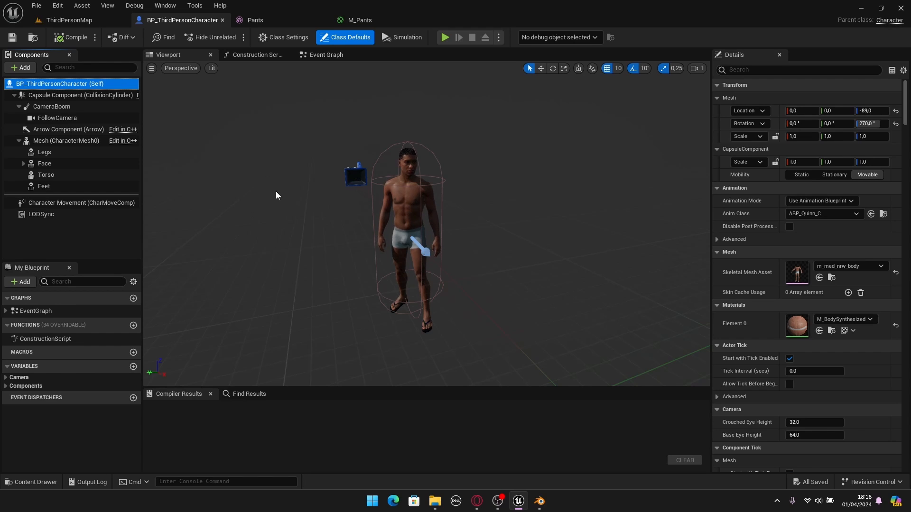
click(45, 152)
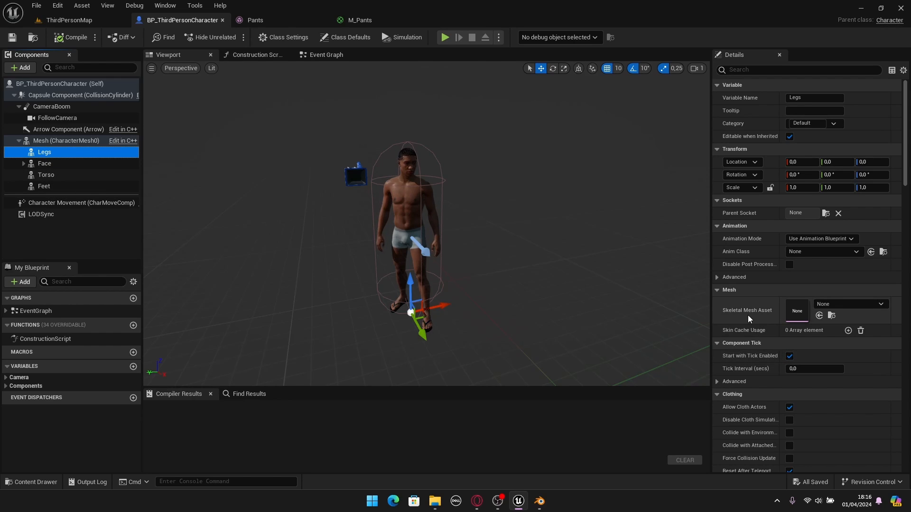
click(828, 306)
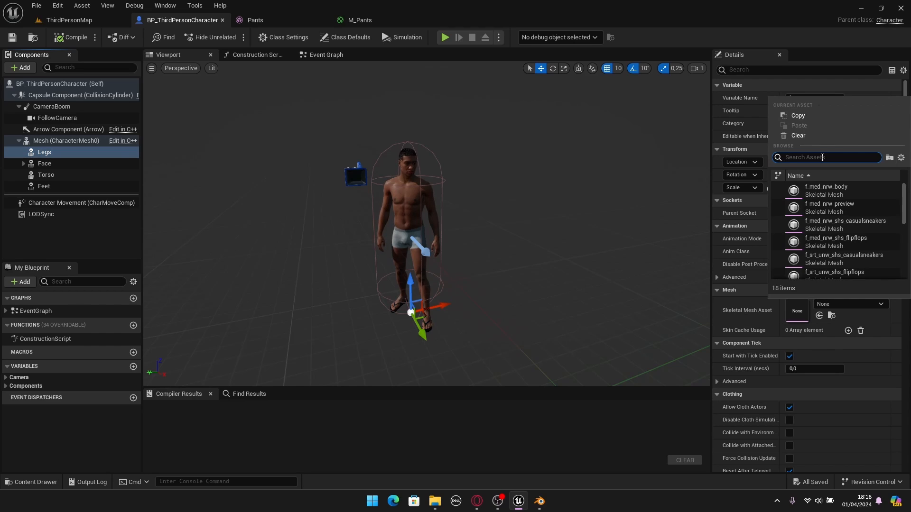
text(Pan)
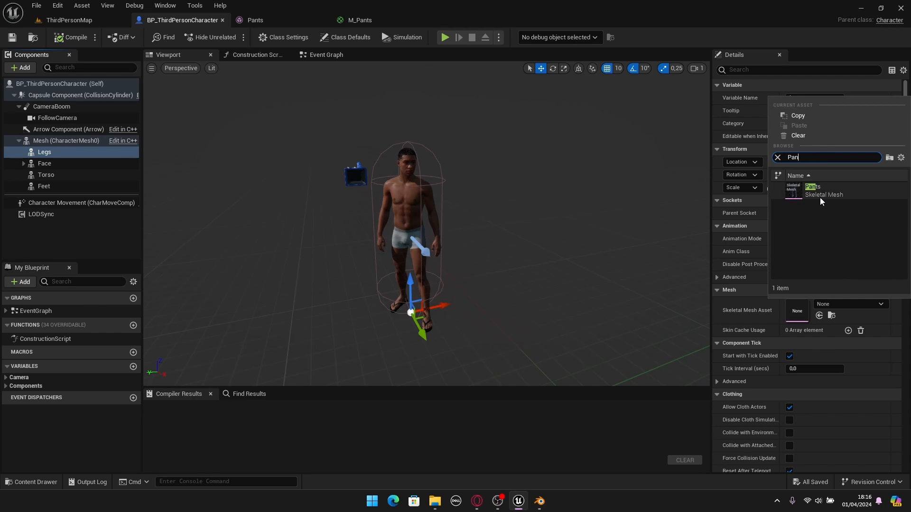
click(819, 198)
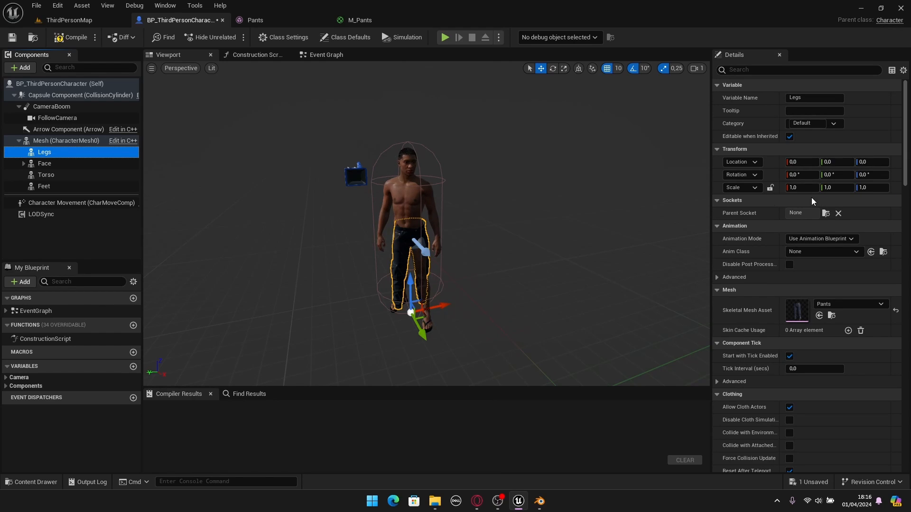
- Check the fit of the pants on the character, and compile and save BP_ThirdPersonCharacter
key(f)
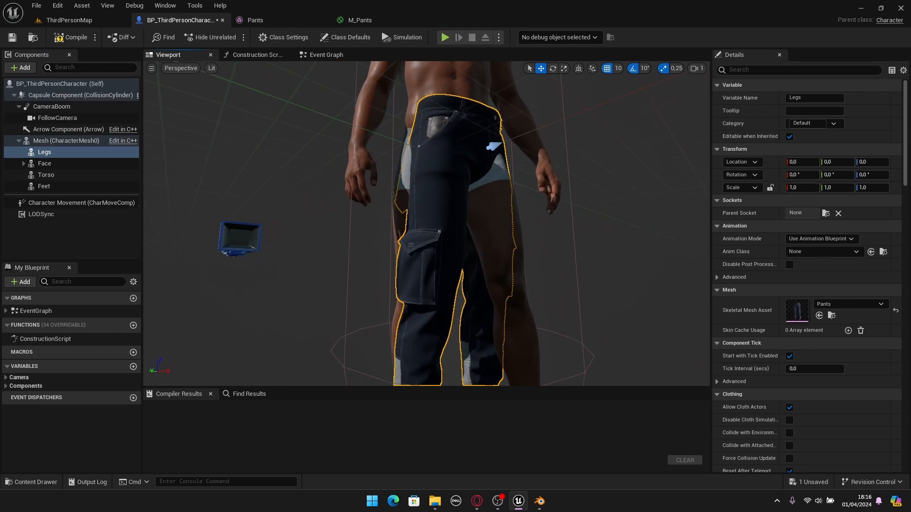
scroll(437, 230, down, 5)
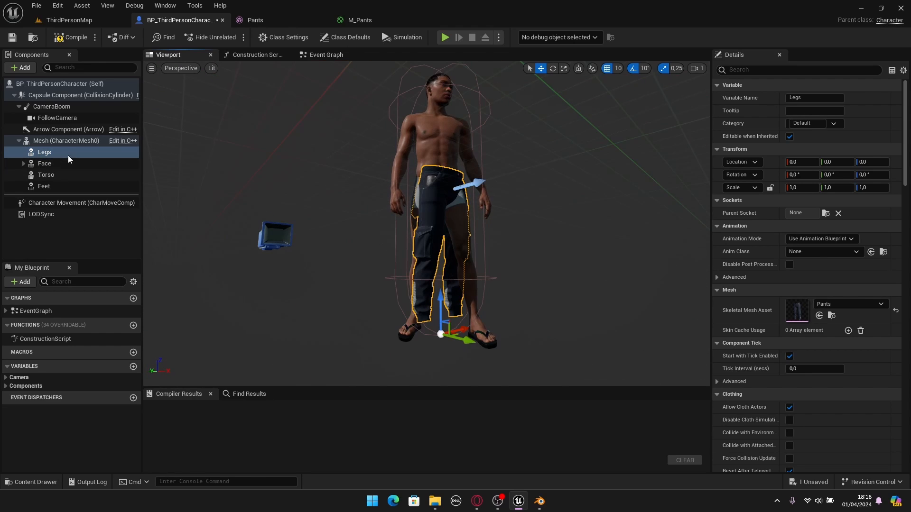
click(16, 38)
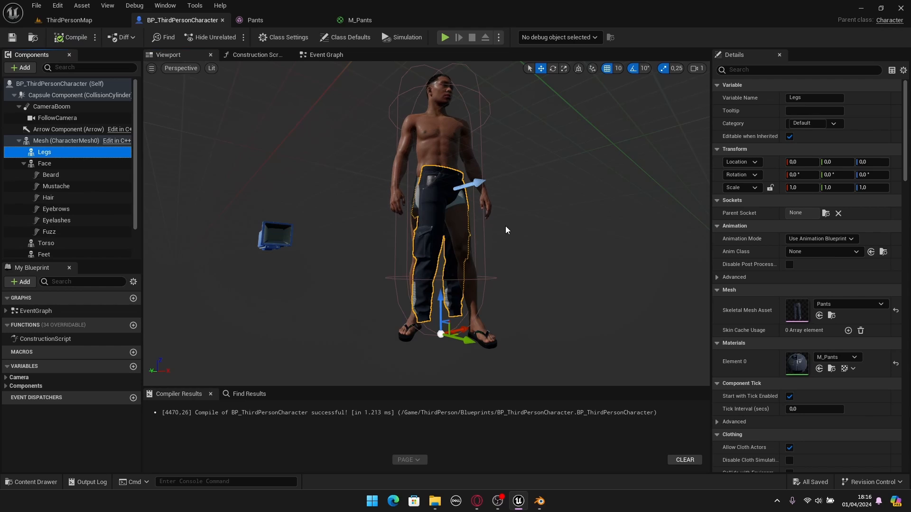
click(527, 235)
scroll(453, 230, up, 5)
scroll(456, 240, down, 5)
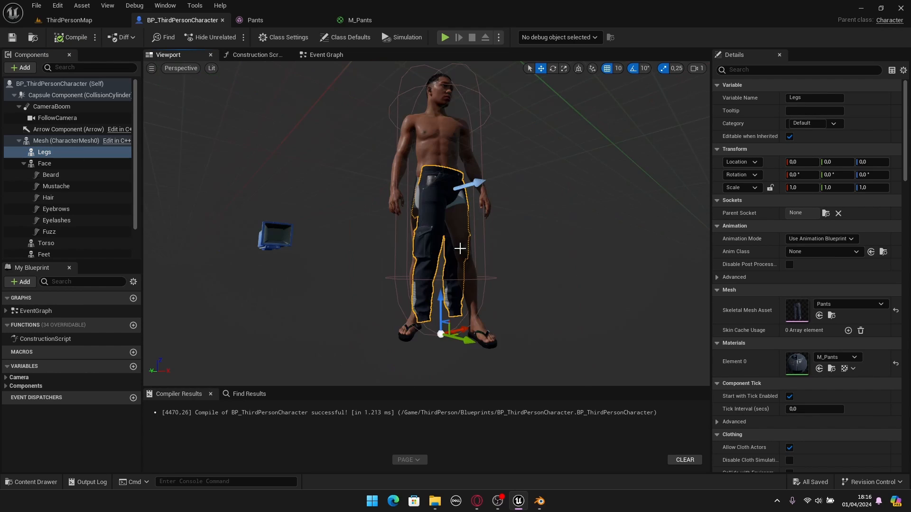
- Play the ThirdPersonMap level in full screen to examine how the pants behave on the character
click(85, 23)
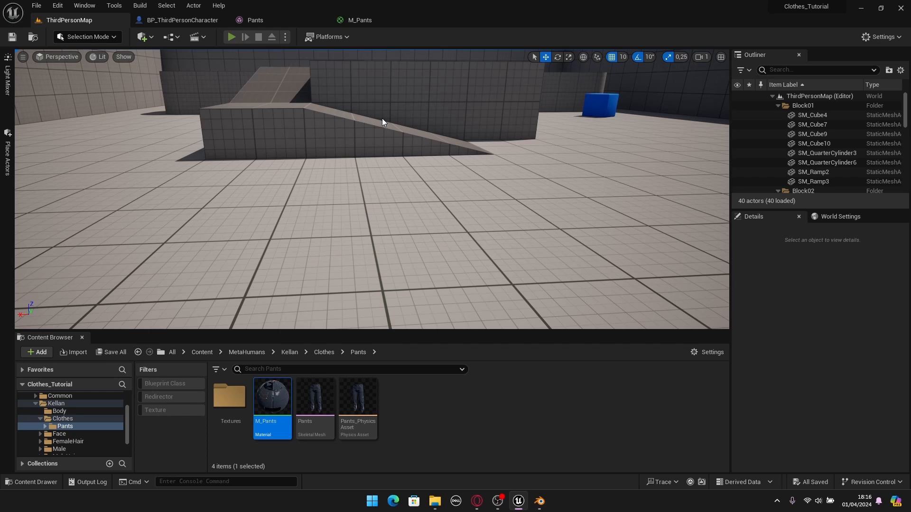
key(alt+p)
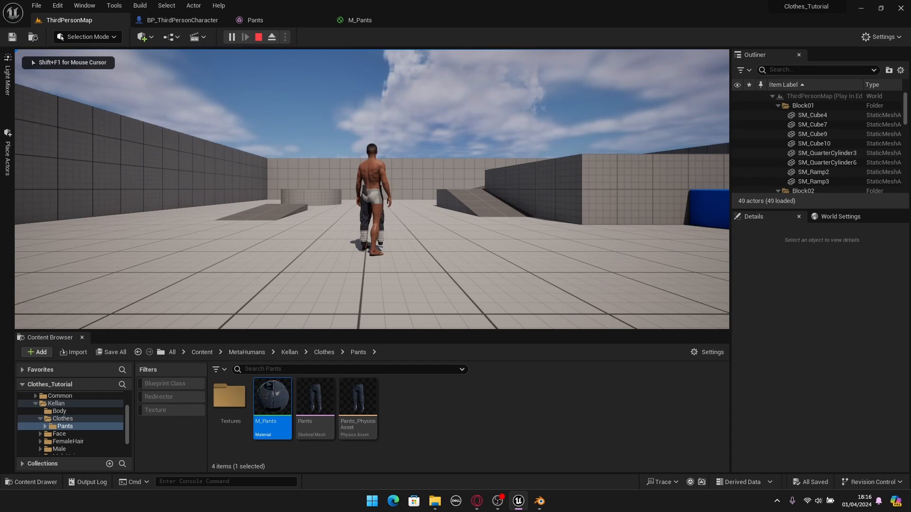
key(F11)
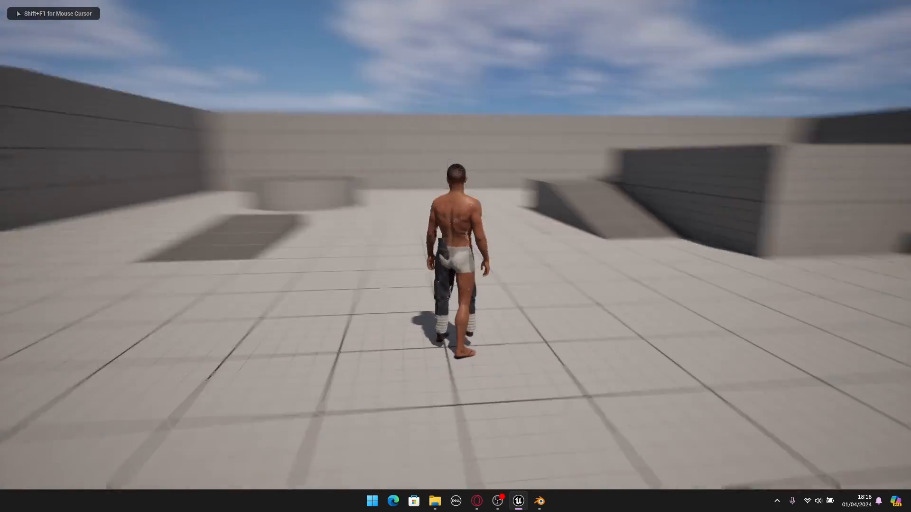
- Run the character forward to examine how the pants follow the legs, and end the play session
key(w)
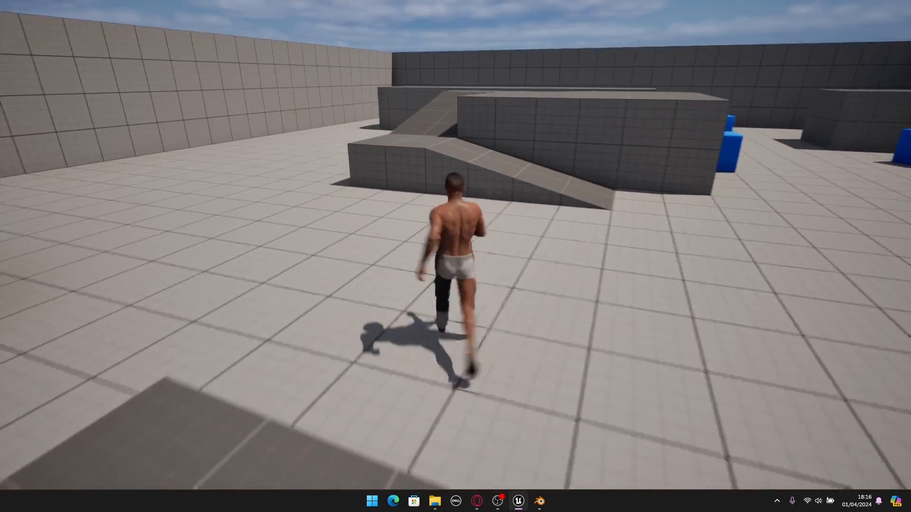
key(Escape)
right_drag(402, 197, 441, 184)
key(F11)
- Review the Legs, Feet and Mesh components in BP_ThirdPersonCharacter
click(189, 20)
scroll(428, 195, down, 5)
click(24, 163)
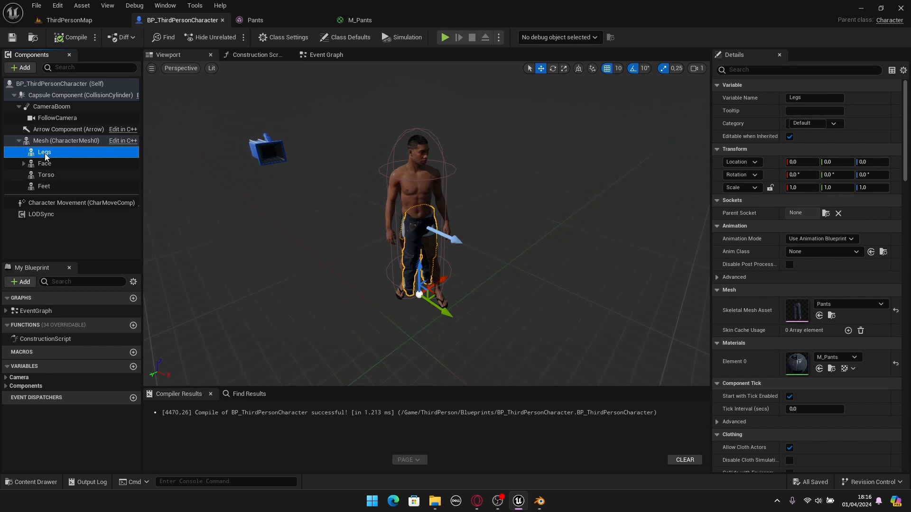
click(52, 186)
click(46, 141)
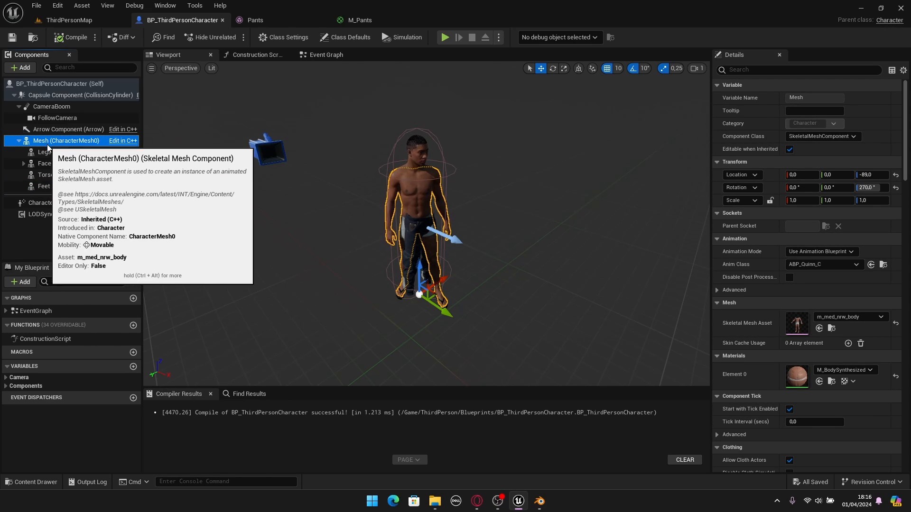
- In the Construction Script of BP_ThirdPersonCharacter, add reference nodes for the Legs, Torso and Feet components
click(251, 56)
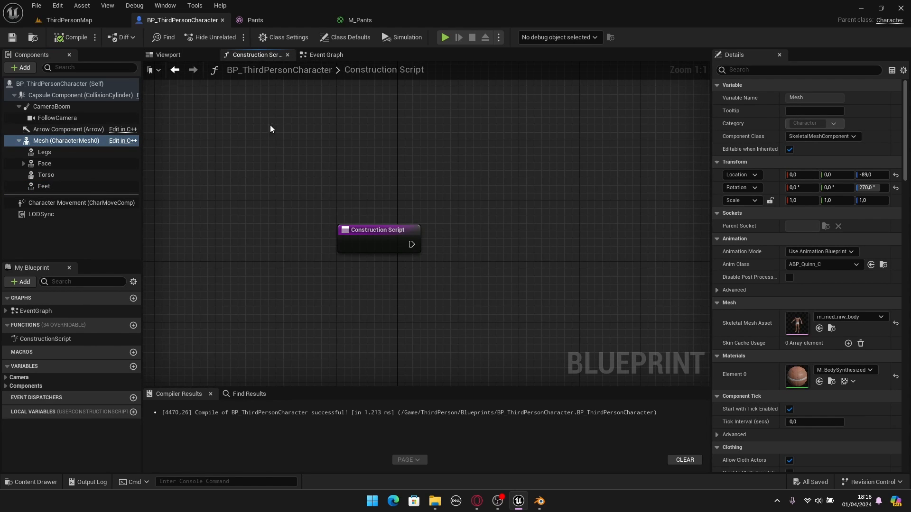
click(47, 151)
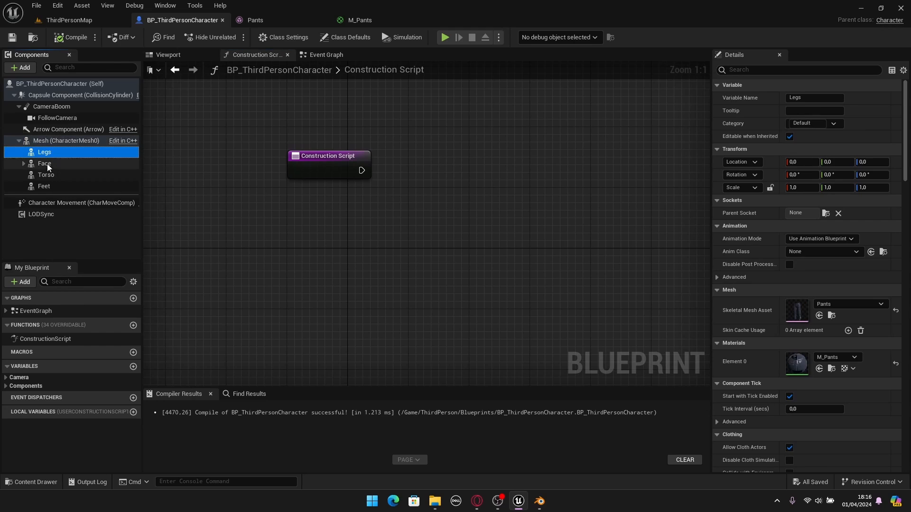
ctrl+click(50, 175)
ctrl+click(47, 187)
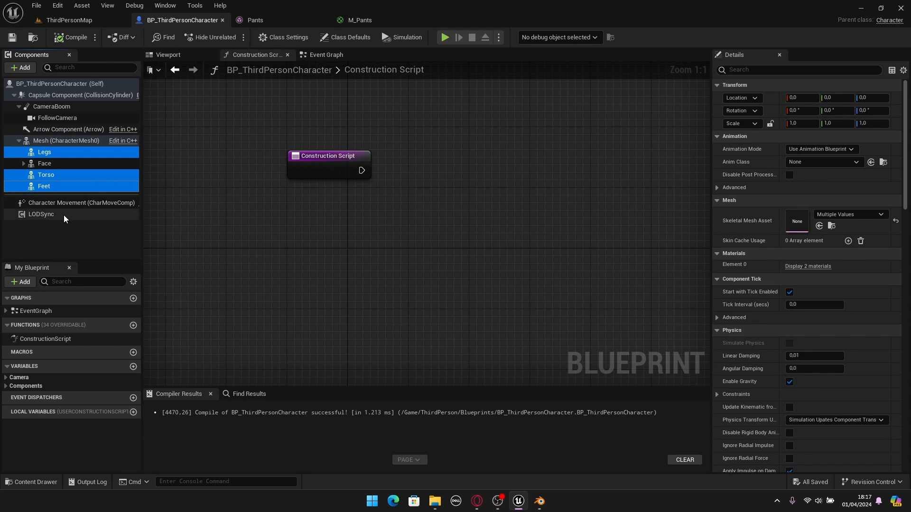
drag(42, 186, 260, 251)
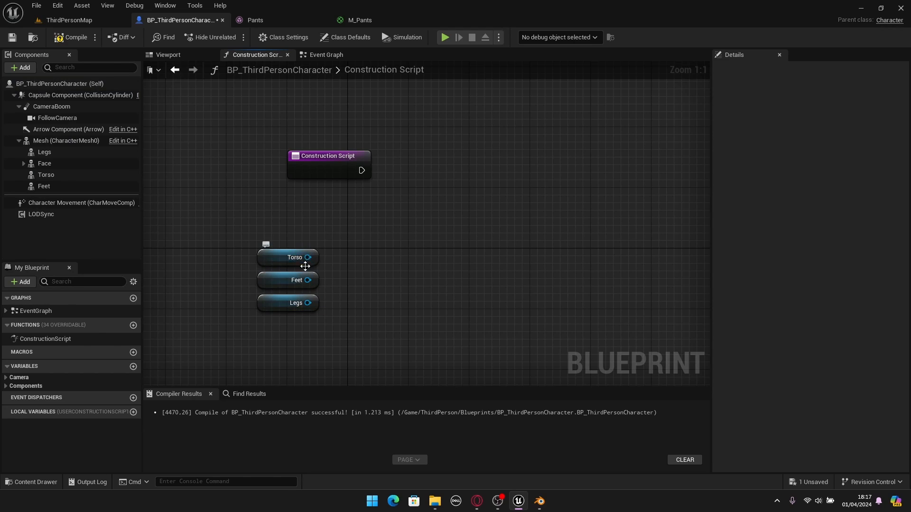
- Add a Set Leader Pose Component node targeting Torso and connect the Construction Script execution output to it
drag(308, 257, 403, 223)
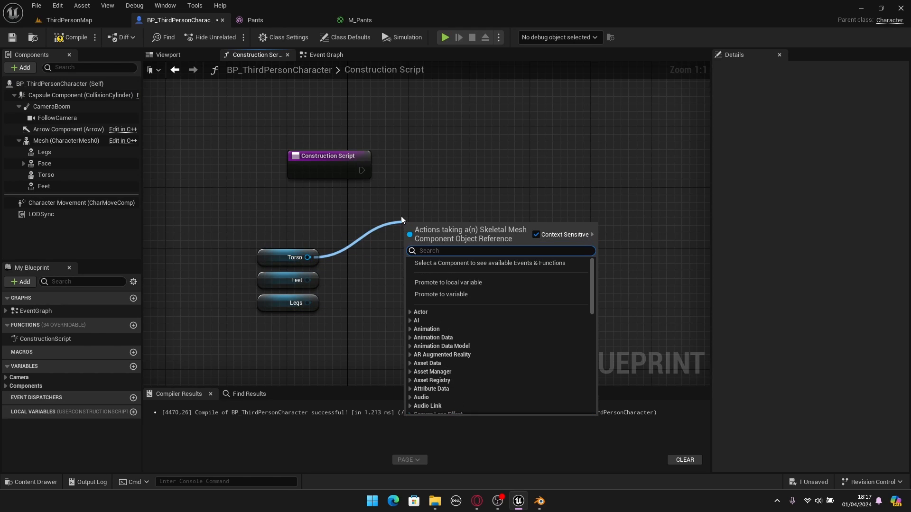
text(Set lead)
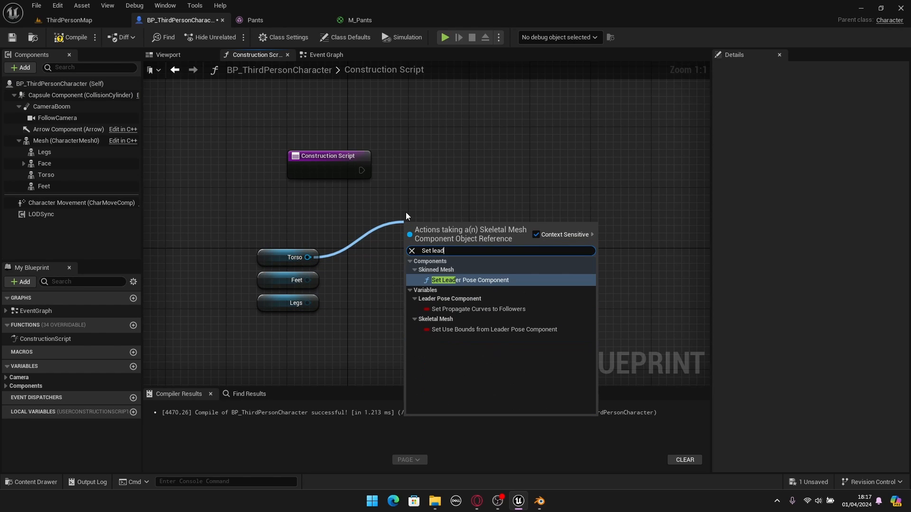
click(477, 280)
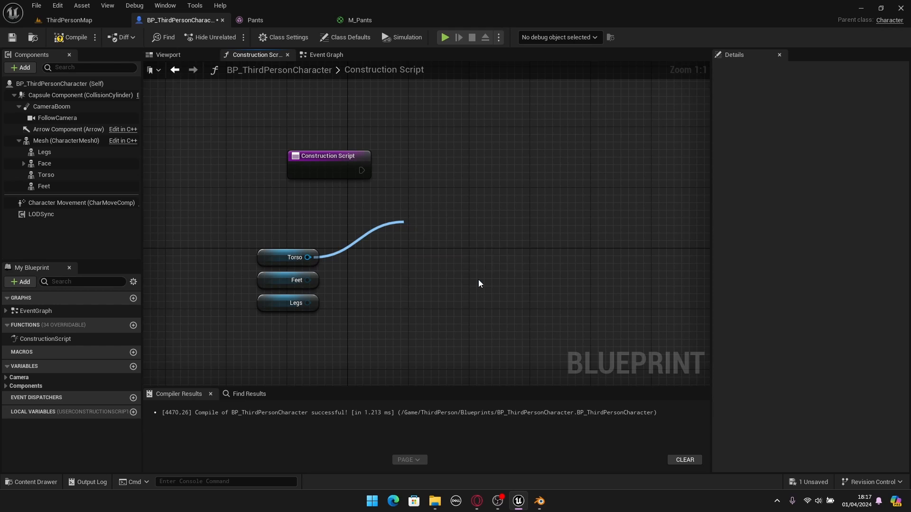
drag(450, 239, 452, 171)
drag(362, 170, 412, 180)
drag(457, 168, 480, 161)
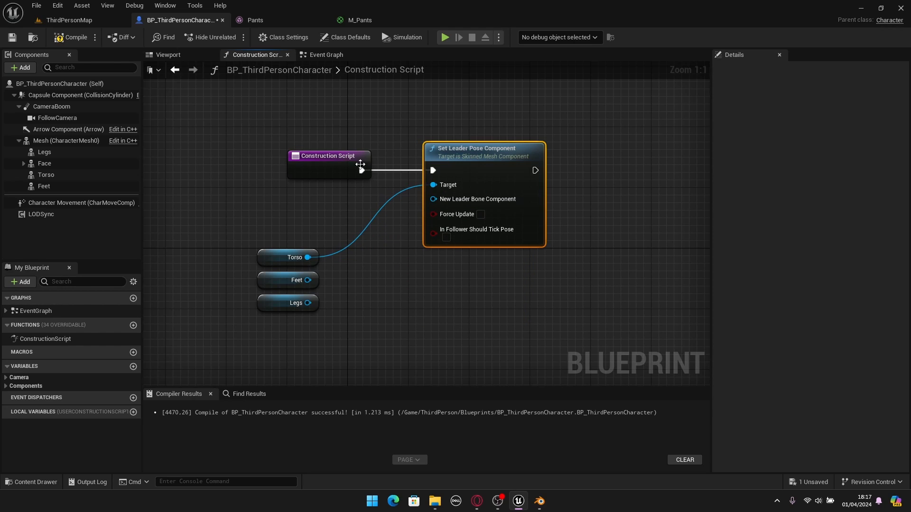
- Connect the Feet and Legs references to the Set Leader Pose Component target, and arrange the three reference nodes beneath the Construction Script node
drag(290, 335, 433, 185)
click(239, 210)
drag(323, 250, 438, 185)
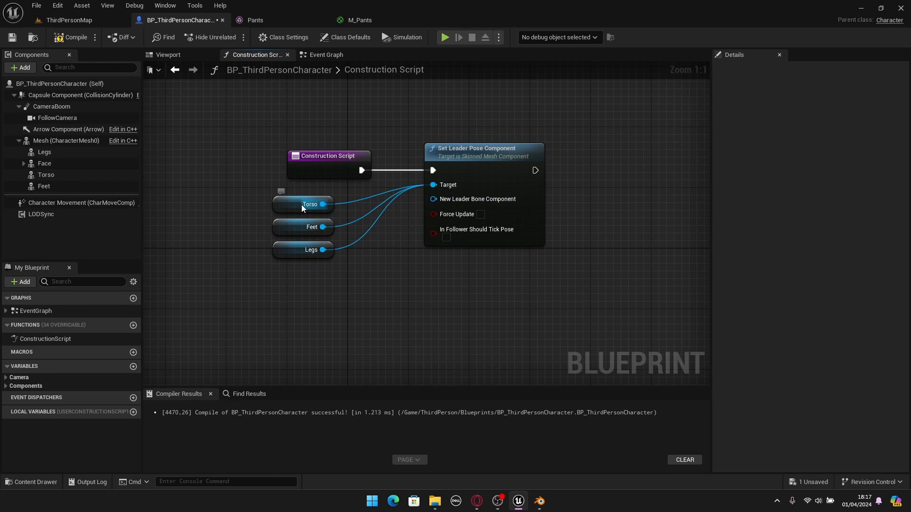
drag(288, 282, 285, 197)
click(315, 269)
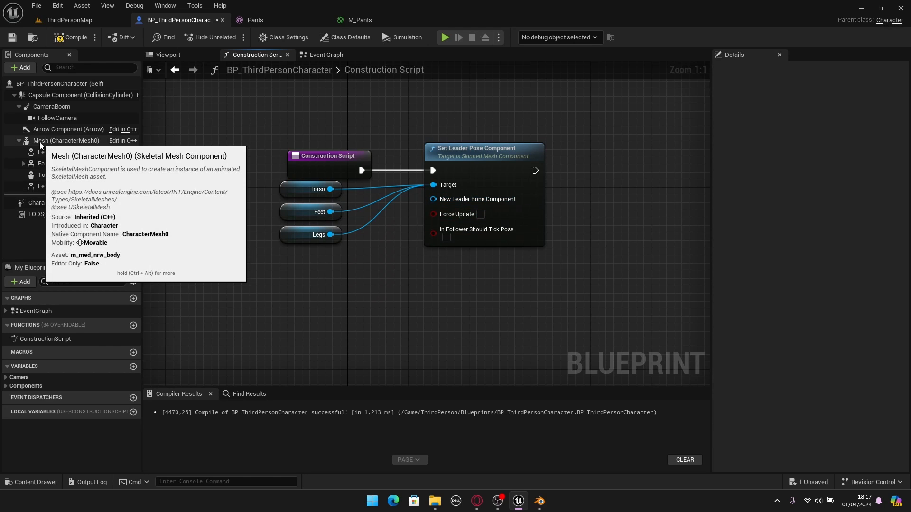
- Connect a reference to the Mesh component as the New Leader Bone Component, and compile and save the blueprint
drag(41, 141, 434, 199)
click(358, 332)
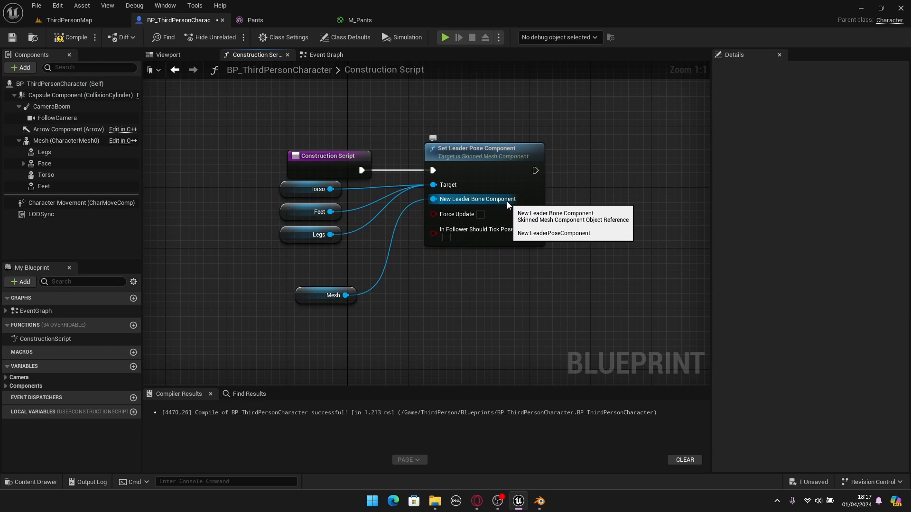
click(75, 41)
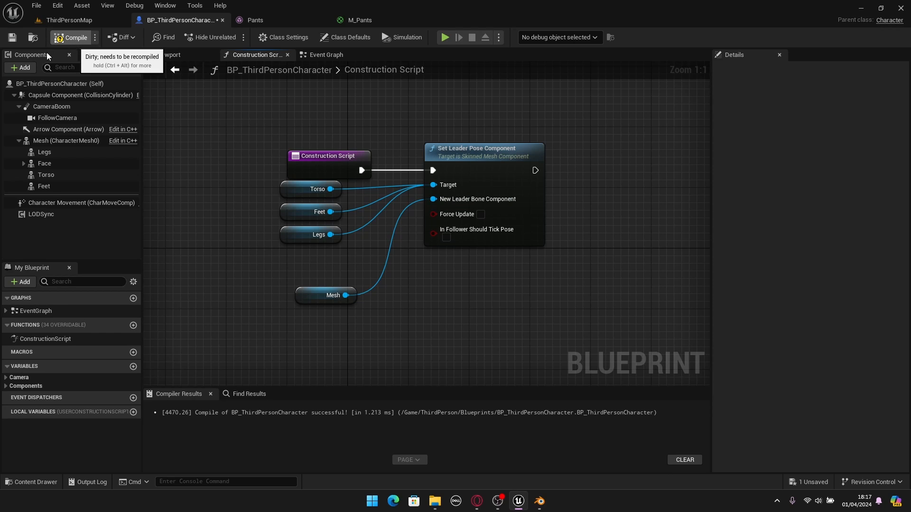
key(ctrl+s)
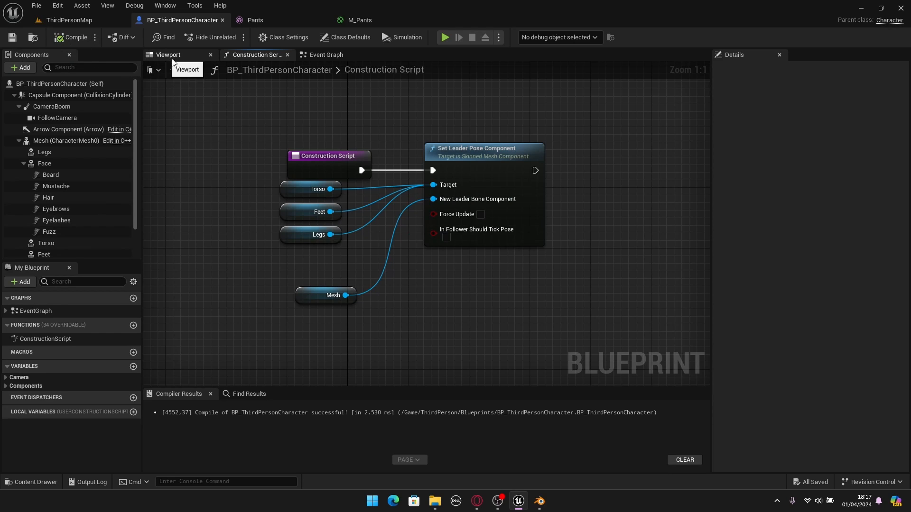
- Inspect the fit of the pants on the character from several angles in the blueprint's 3D preview
click(165, 58)
key(w)
right_drag(426, 223, 560, 209)
key(a)
key(s)
right_drag(445, 211, 266, 214)
key(d)
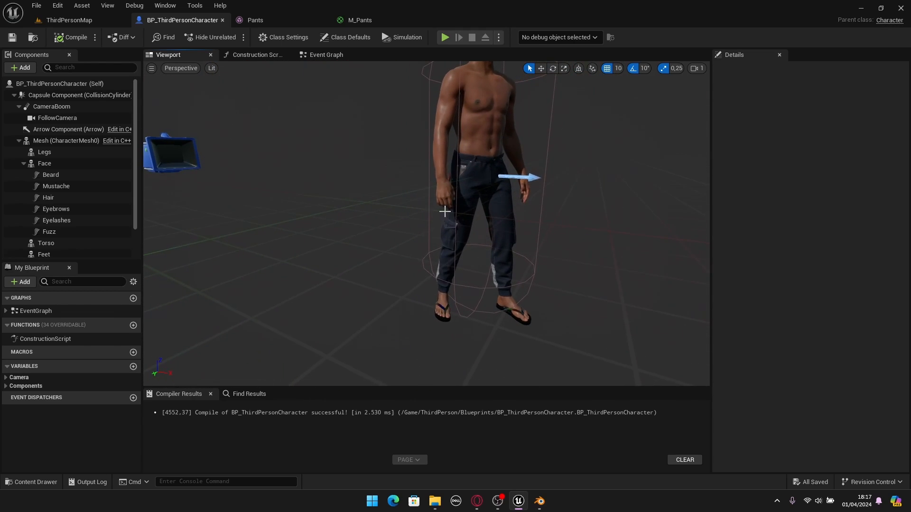
- Play the ThirdPersonMap level in full screen, and run and jump with the character to test the pants
click(67, 19)
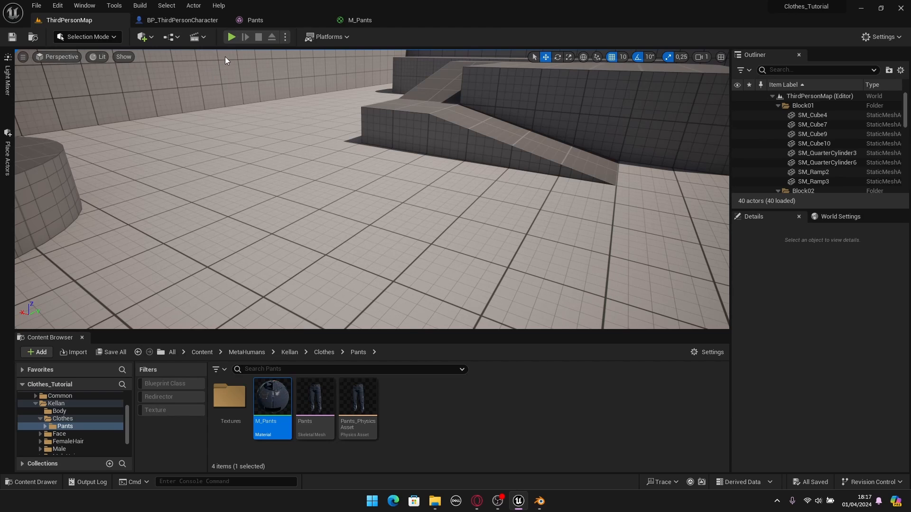
key(alt+p)
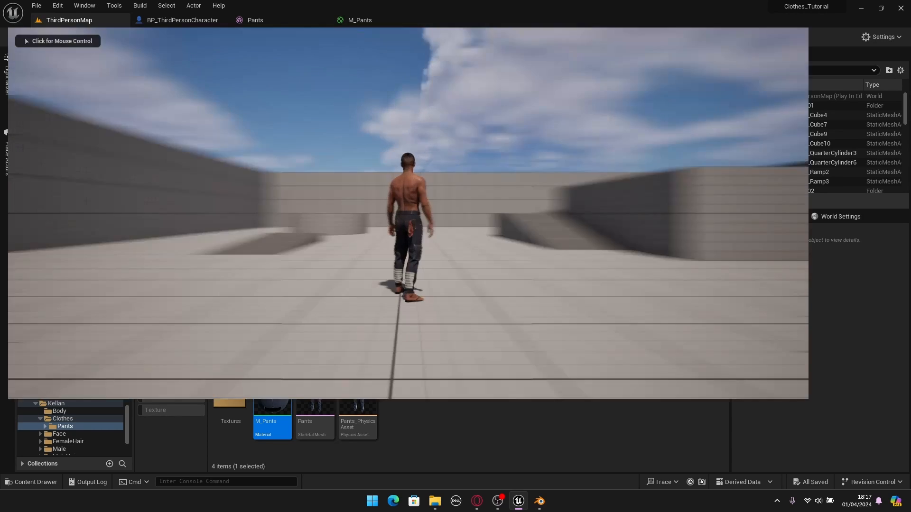
key(F11)
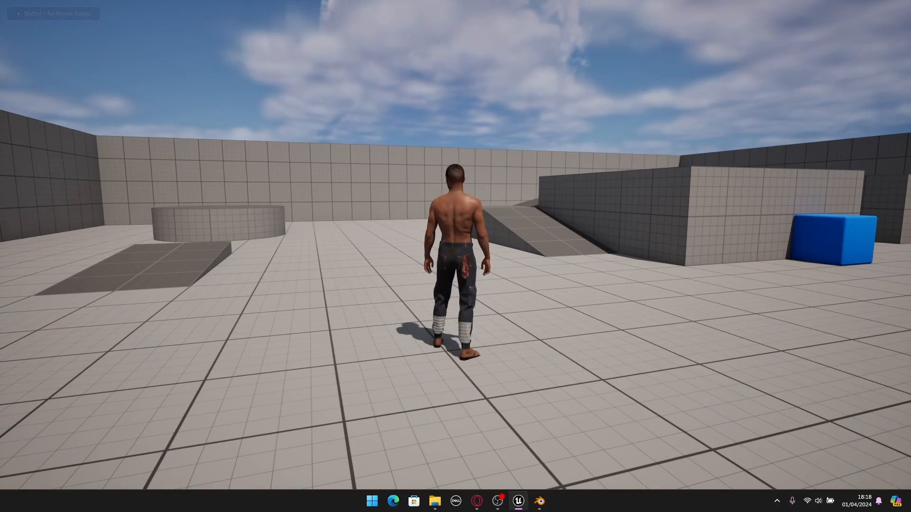
key(w)
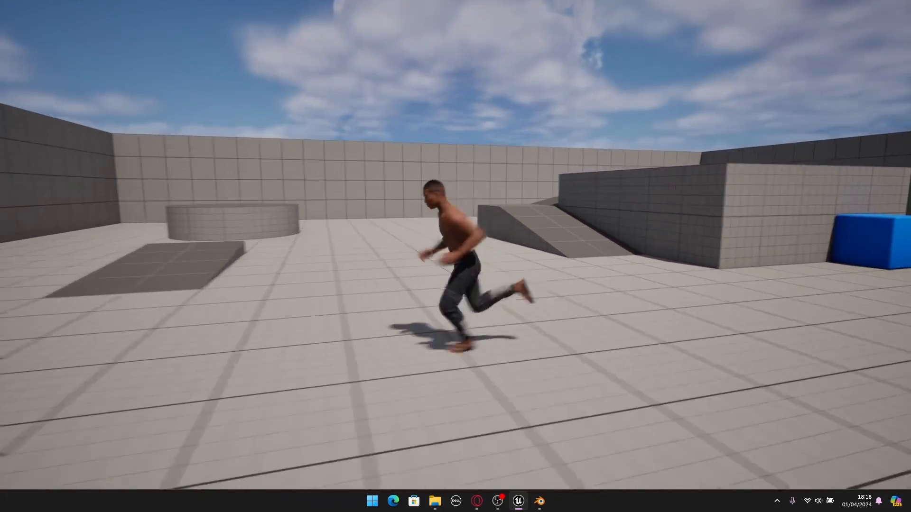
key(space)
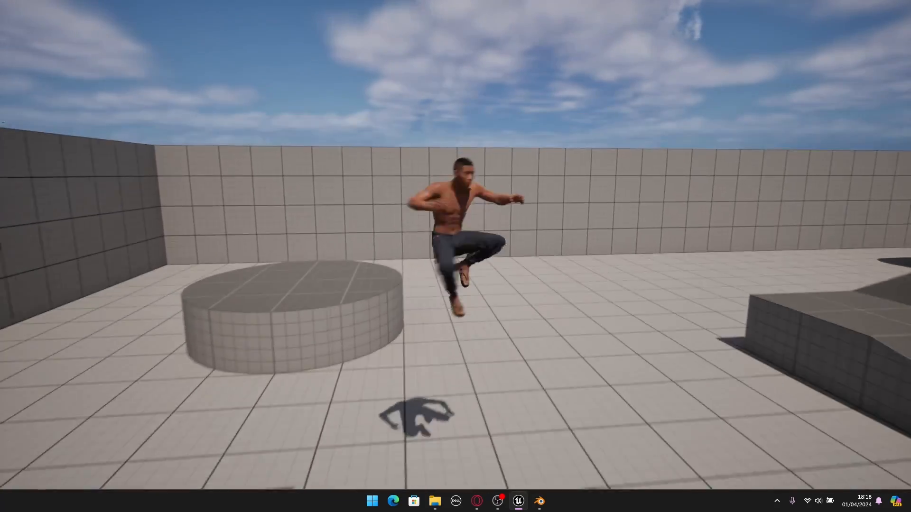
key(space)
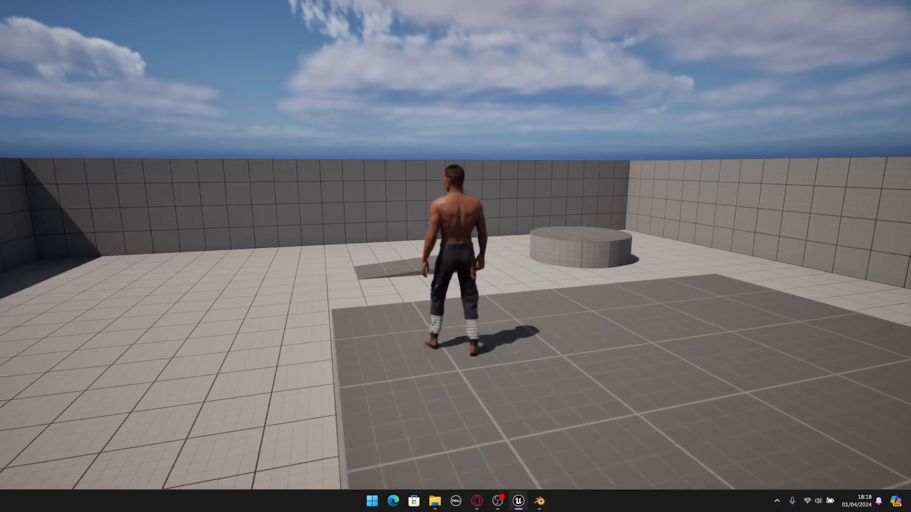
key(w)
key(space)
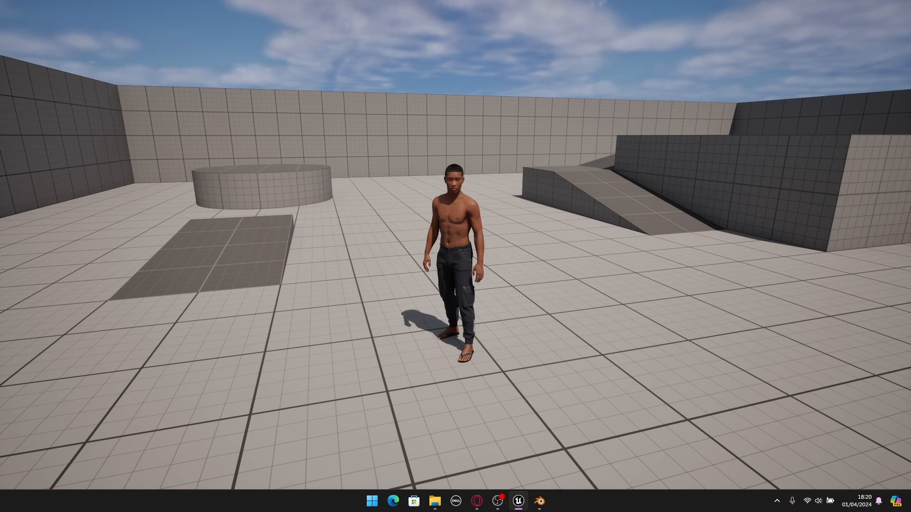
- Run the character in all directions to examine the pants' movement from the front, back and sides
key(w)
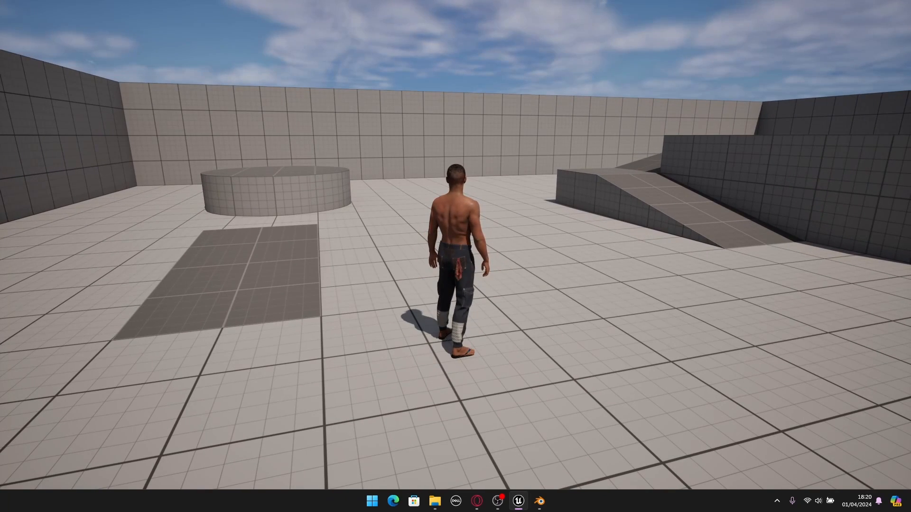
key(s)
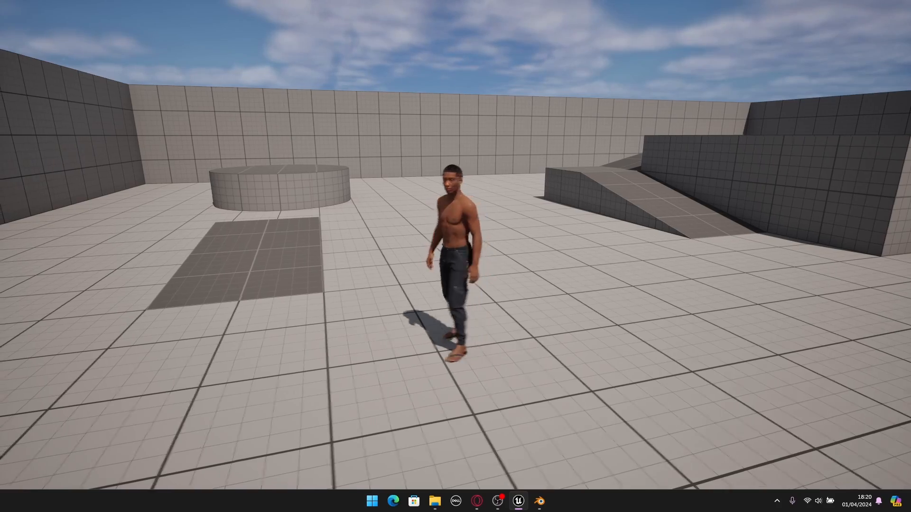
key(w)
key(d)
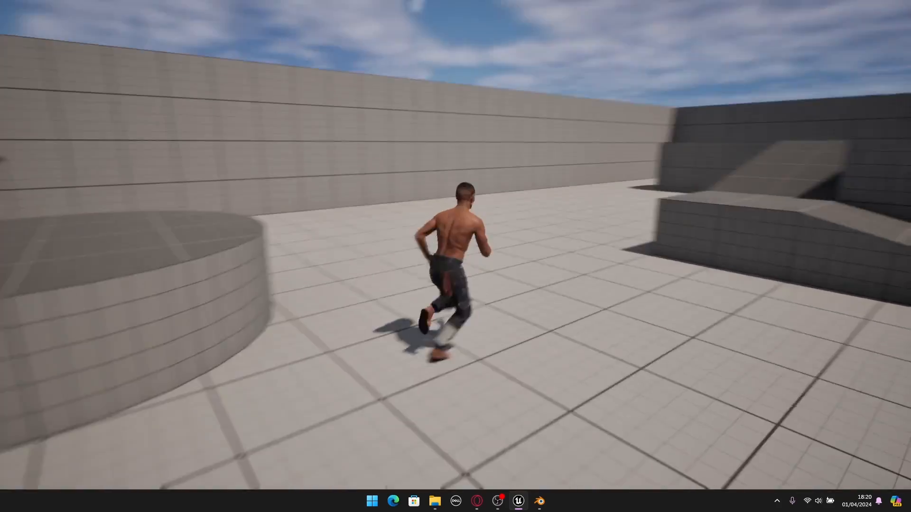
key(s)
key(a)
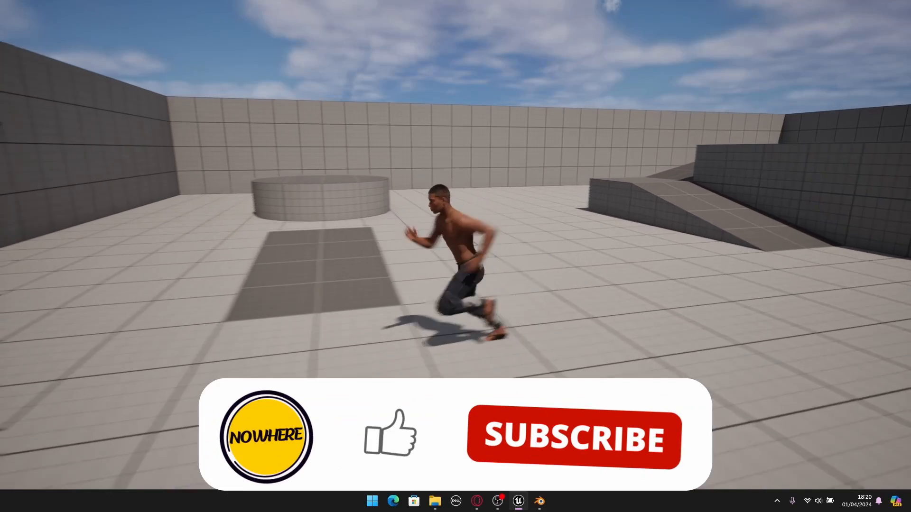
key(d)
key(w)
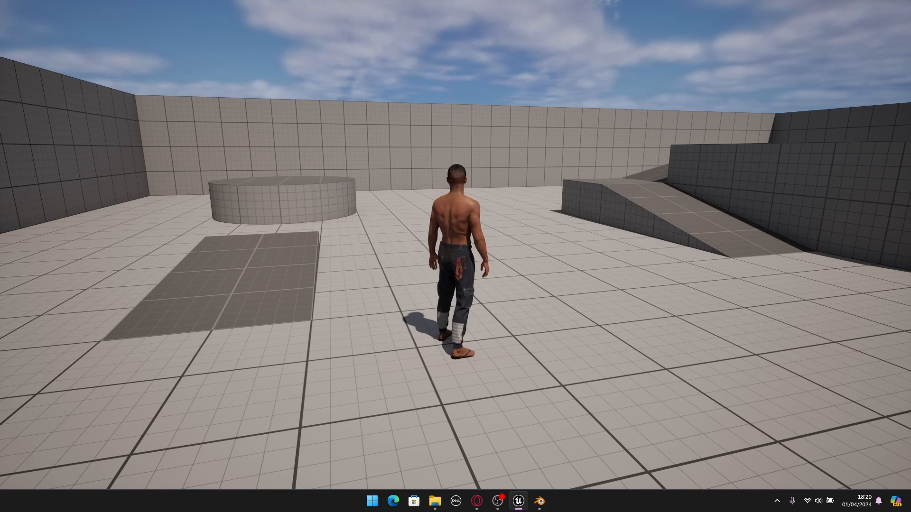
key(w)
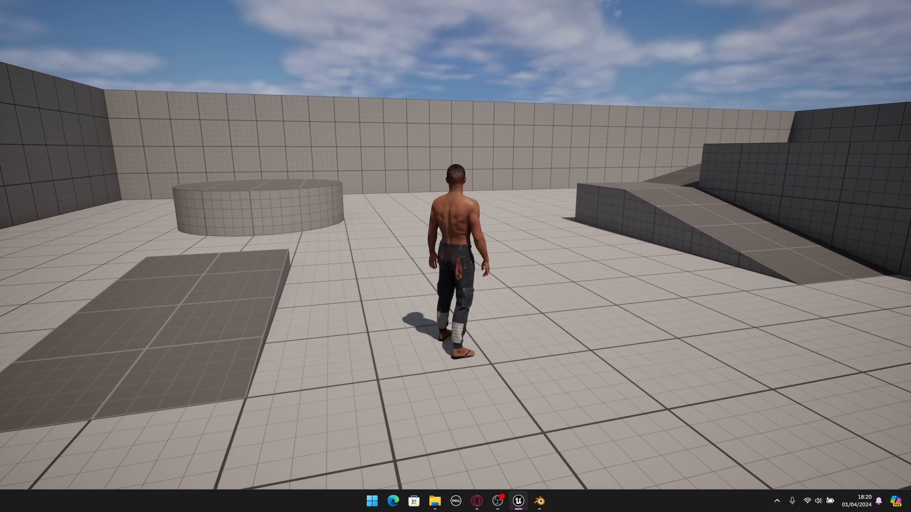